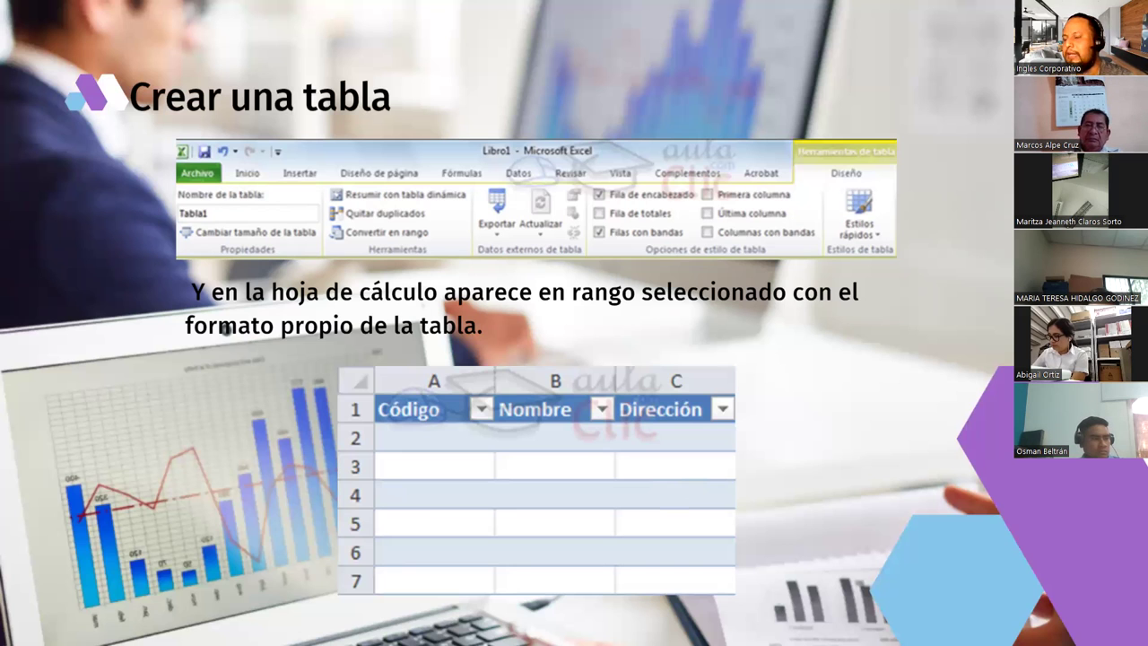
Step: Switch to the Excel workbook Ejercicio 16 and add a blank worksheet right after Hoja2
key("alt+Tab")
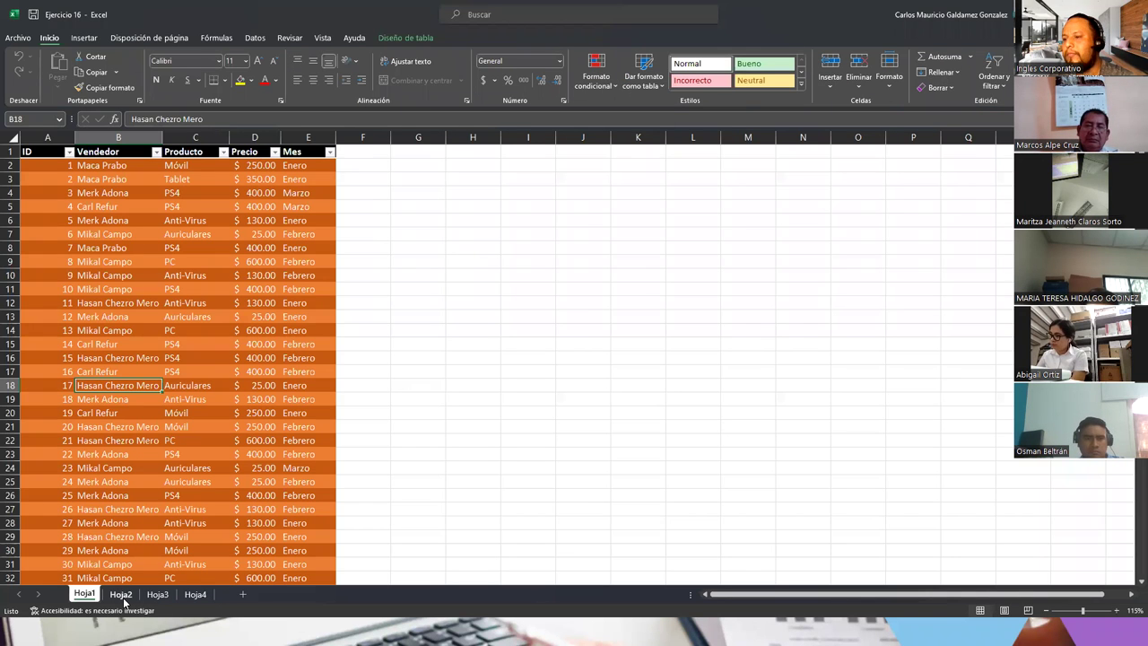
left_click(122, 595)
left_click(239, 595)
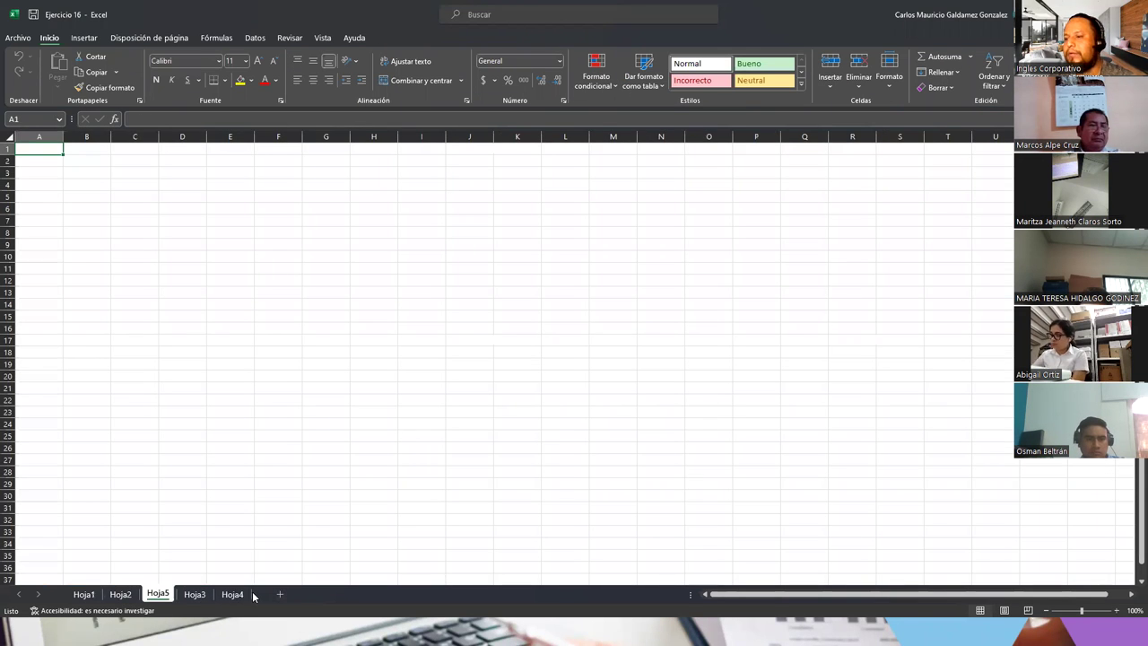
Step: Rename the new worksheet Hoja0 and move it ahead of Hoja1
double_click(167, 595)
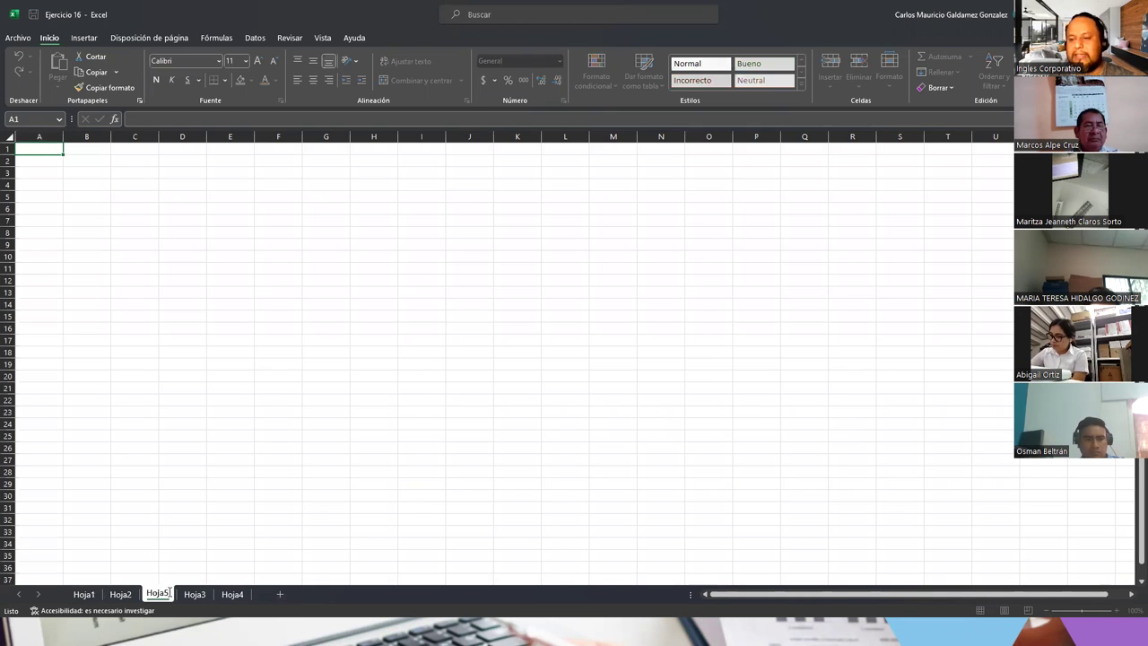
key("Return")
left_click_drag(170, 597, 79, 590)
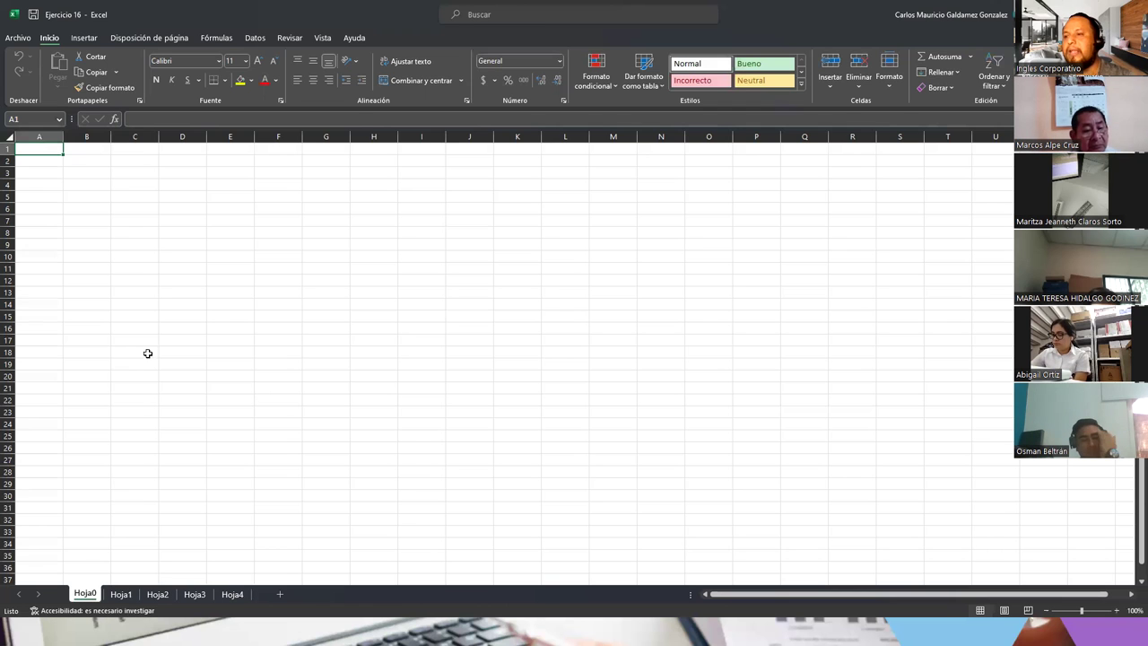
Step: Enter the headings Codigo, Nombre, Edad and Sueldo across cells B3 to E3
scroll(275, 285, "up", 5)
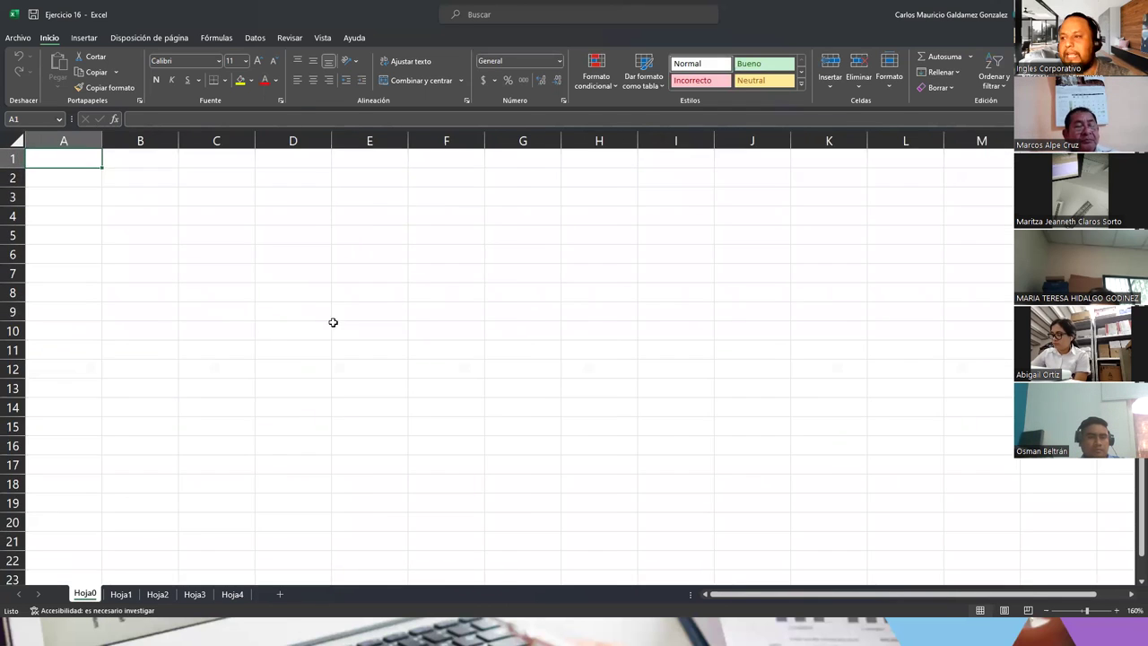
left_click(151, 200)
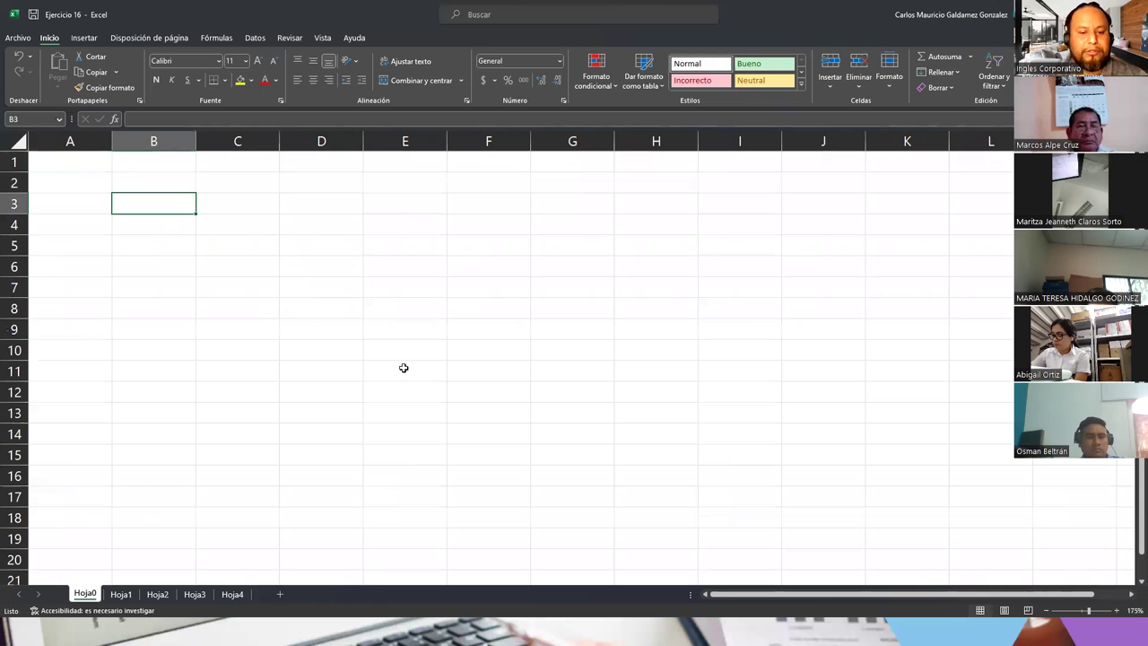
type("Codigo")
key("Tab")
type("Nombre")
key("Tab")
type("Edad")
key("Tab")
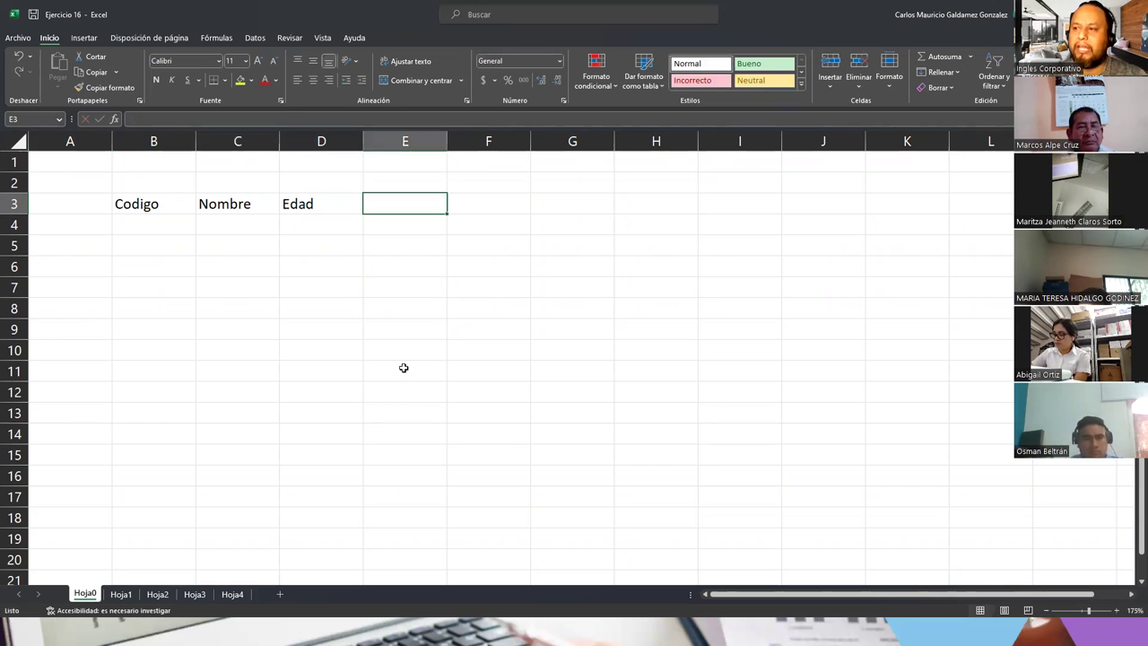
type("Sueldo")
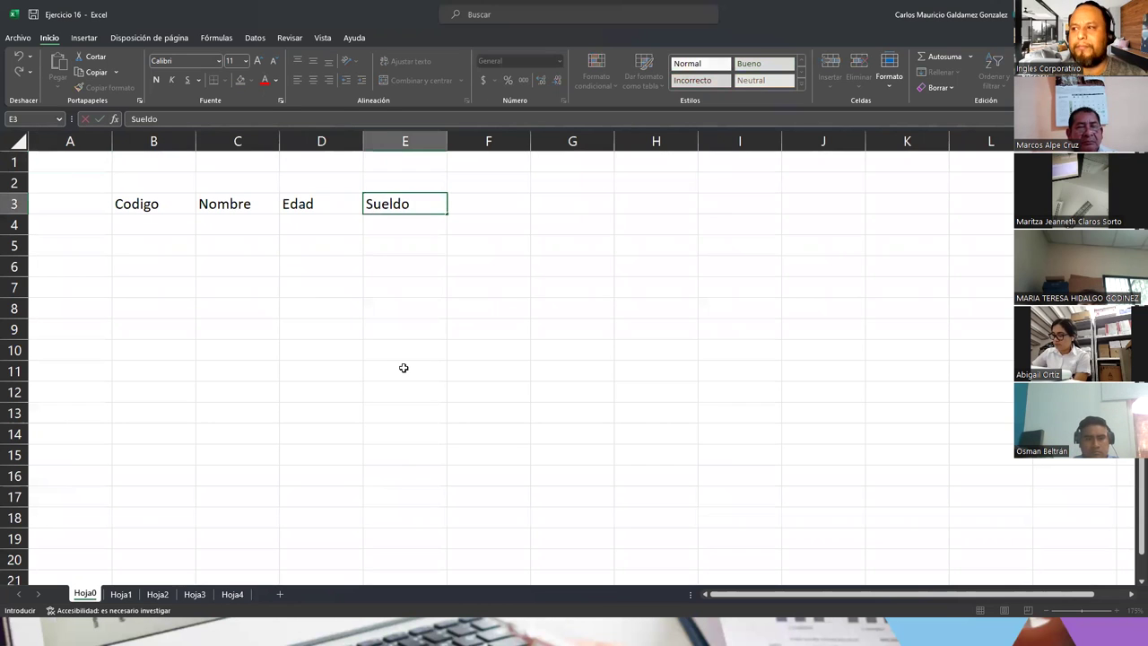
Step: Replace the heading in cell C3 with Nombre Completo
key("Left")
key("Left")
type("Nom")
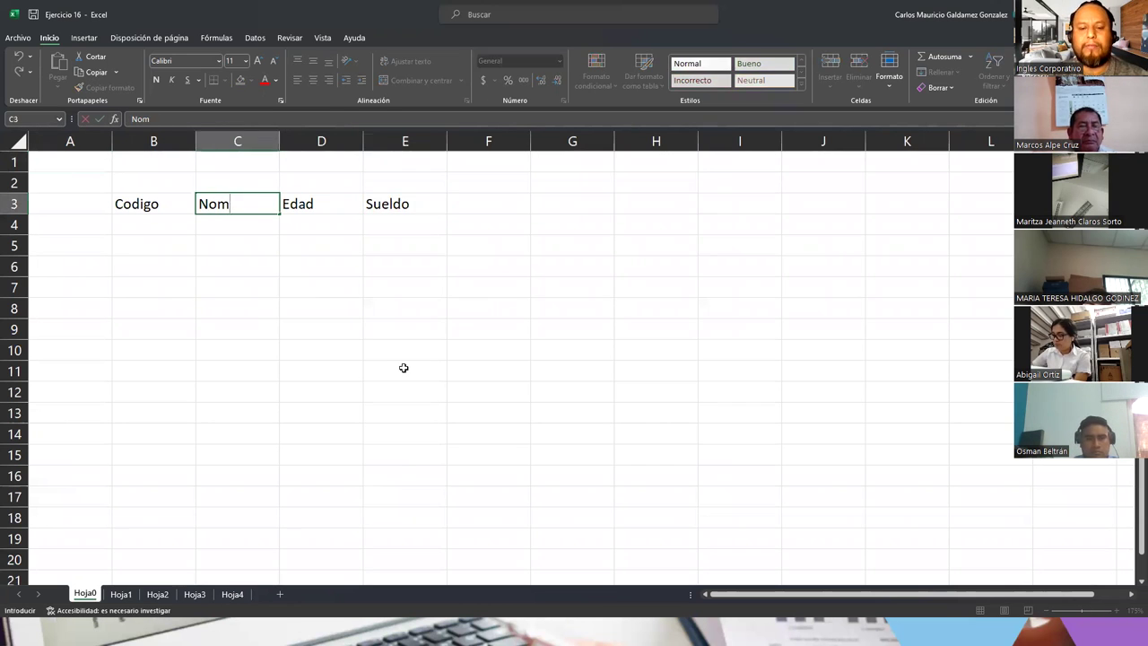
type("bre Com´le")
key("BackSpace")
key("BackSpace")
type("pleto")
key("Return")
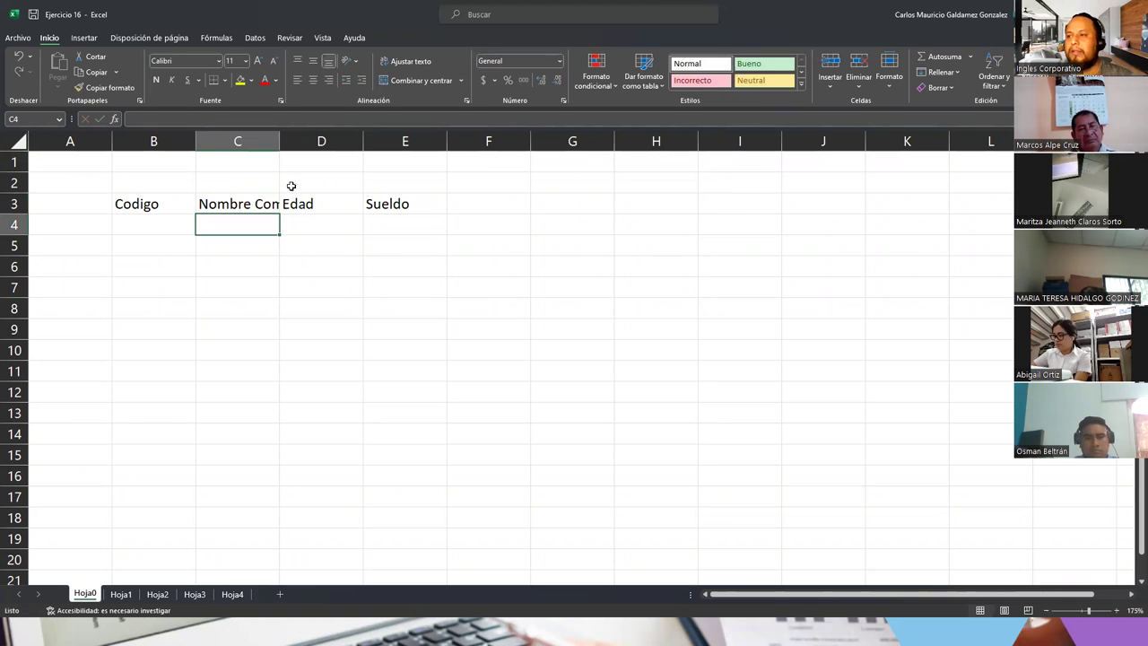
Step: Narrow columns B and D to fit their headings, widen column C for full names and slightly widen column E
left_click_drag(195, 146, 165, 144)
left_click_drag(249, 143, 350, 144)
left_click_drag(434, 143, 400, 148)
left_click_drag(484, 143, 497, 151)
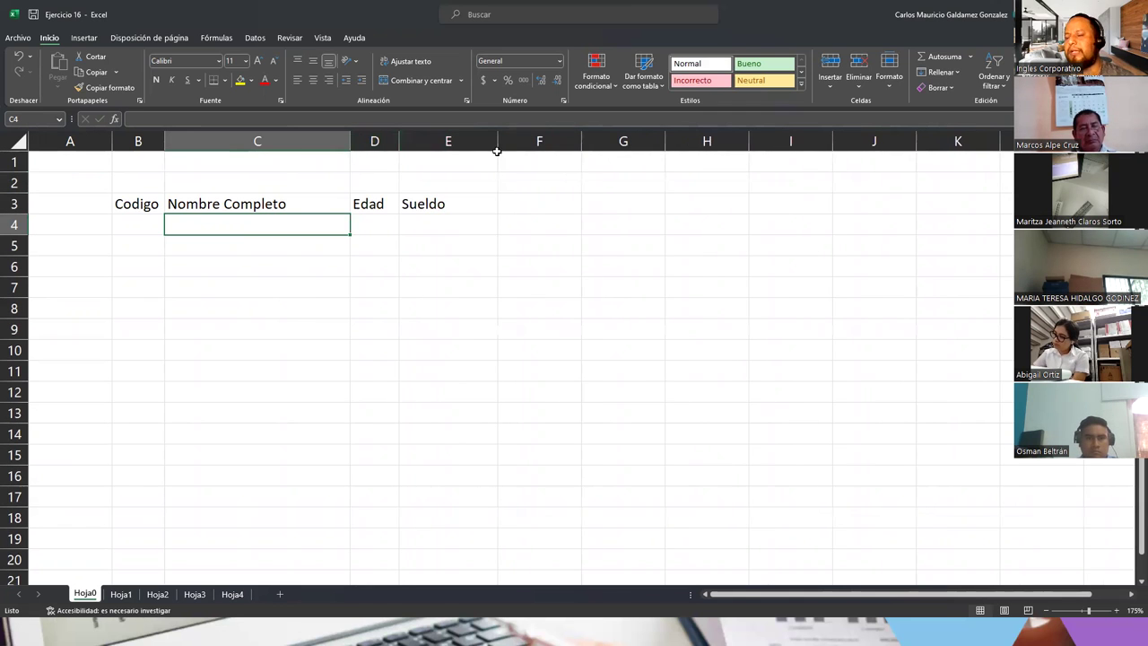
Step: Number the Codigo column from 1 to 5 in cells B4 to B8
left_click(128, 223)
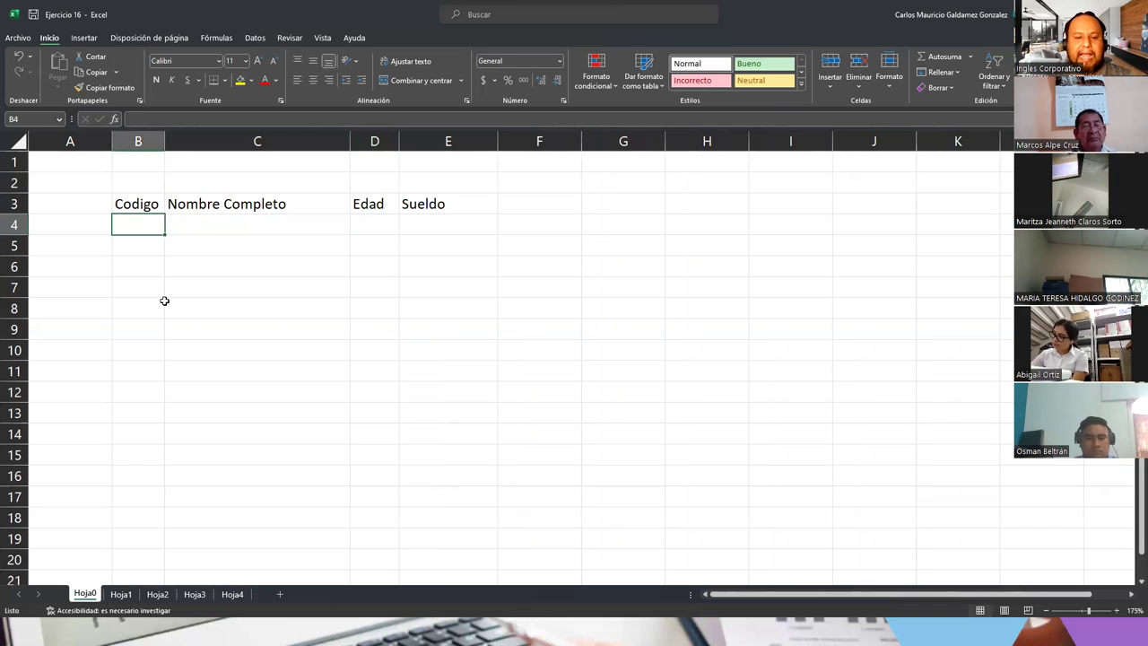
type("1")
key("Return")
type("2")
key("Return")
type("3")
key("Return")
type("4")
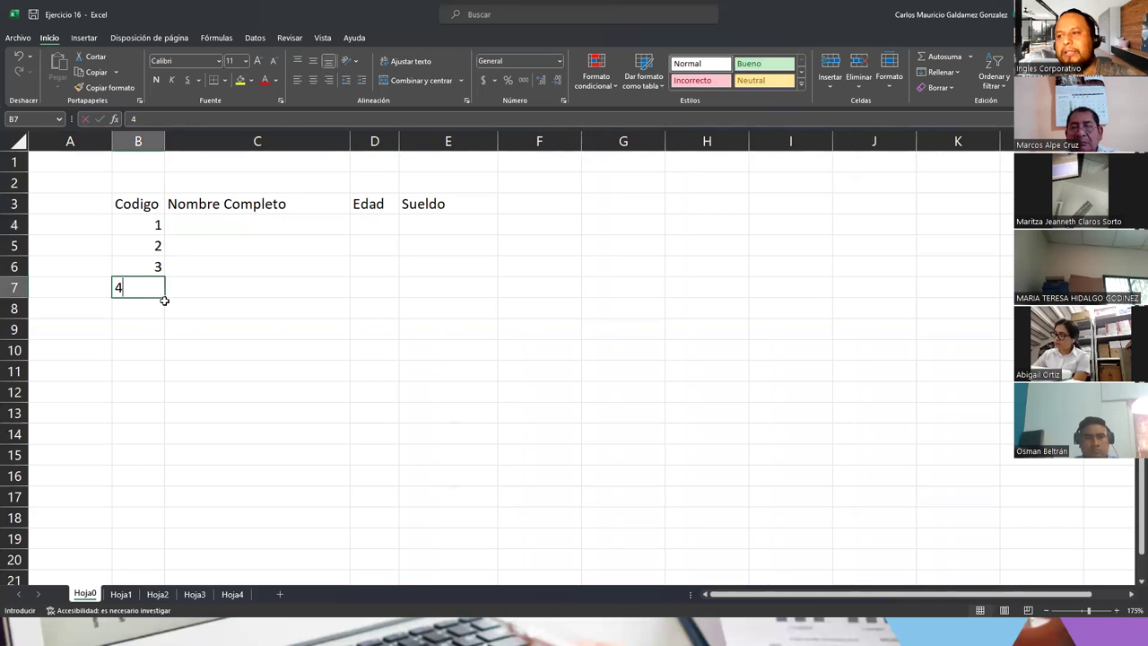
key("Return")
type("5")
key("Return")
Step: Apply all borders to the range B3:E8
left_click_drag(136, 202, 410, 309)
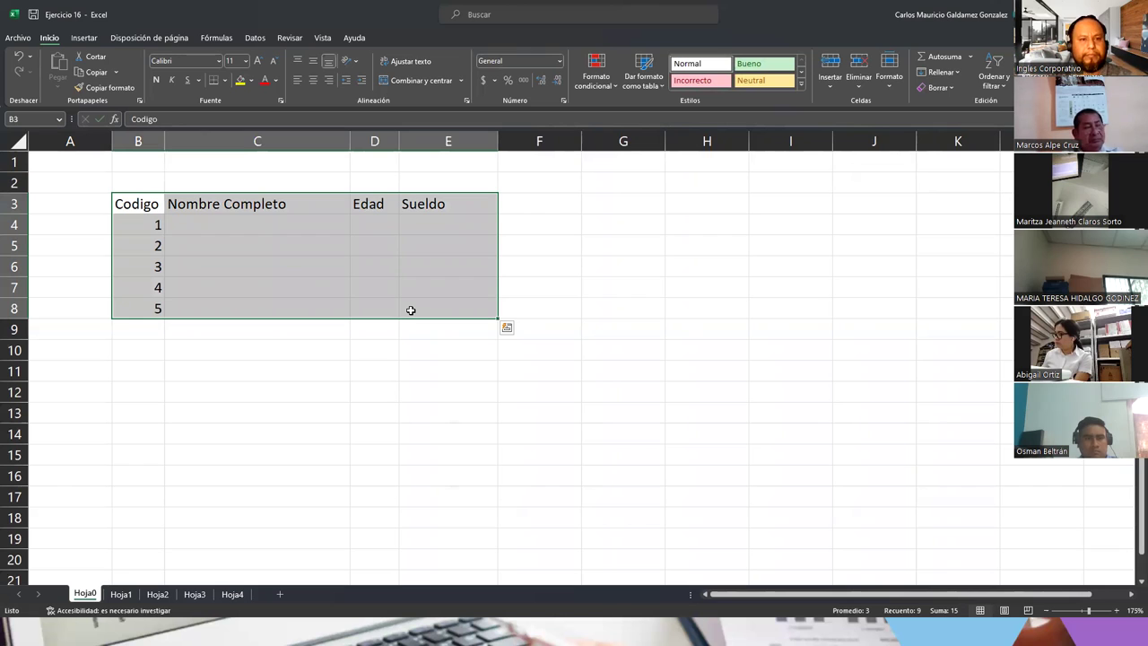
left_click(224, 81)
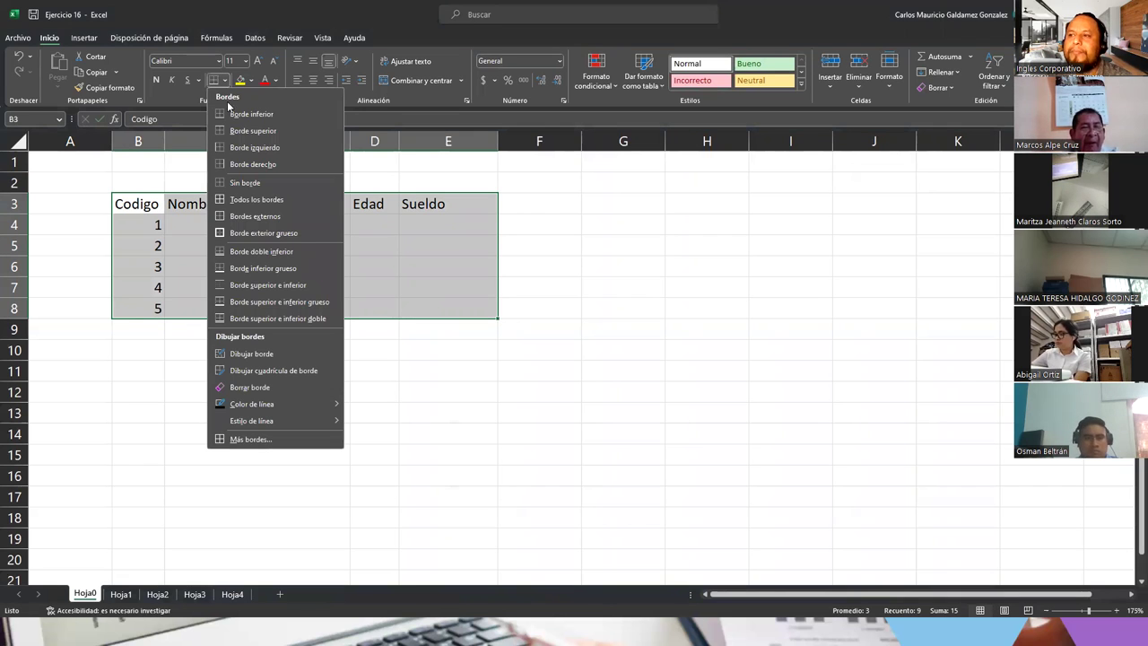
left_click(250, 200)
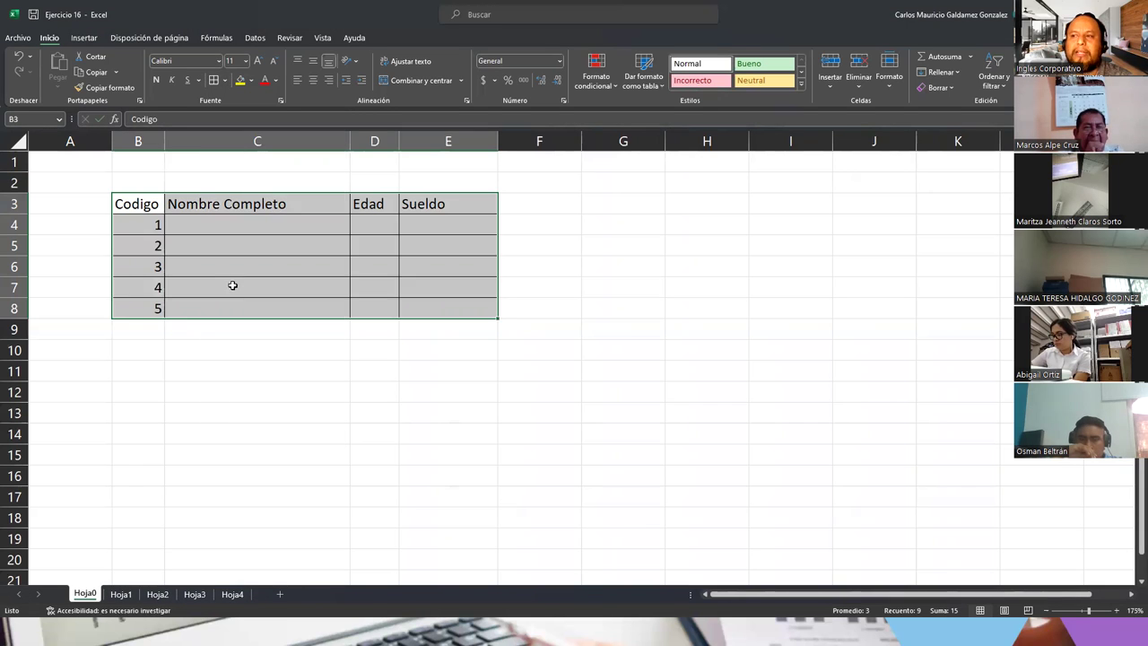
left_click(233, 285)
left_click_drag(133, 207, 449, 319)
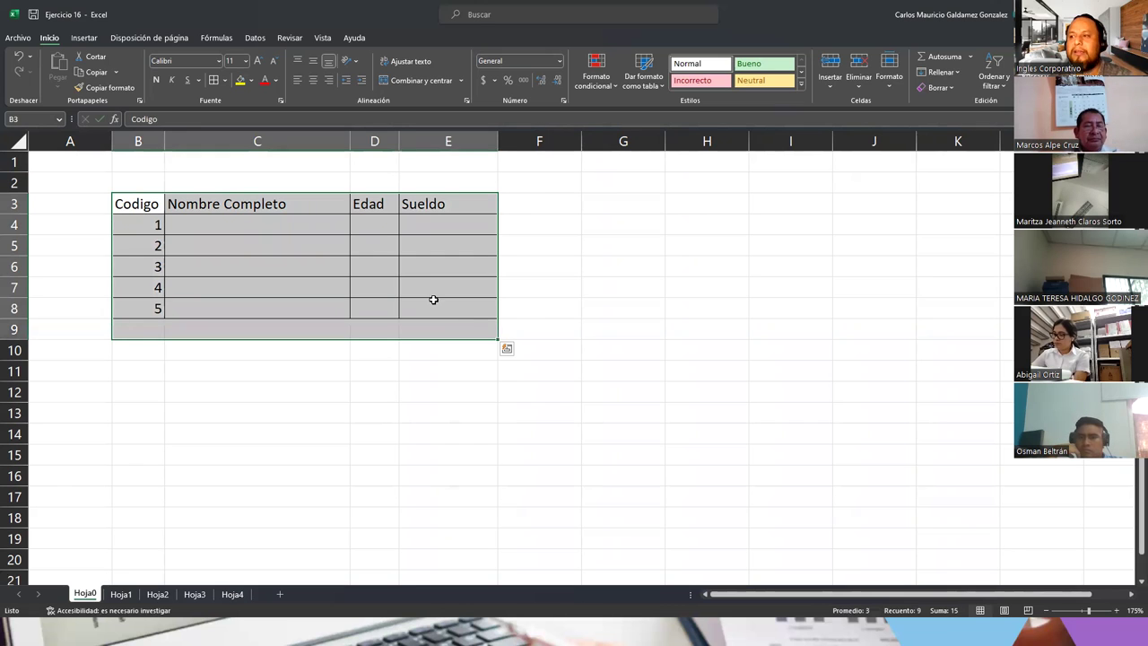
left_click(433, 300)
left_click_drag(134, 200, 435, 308)
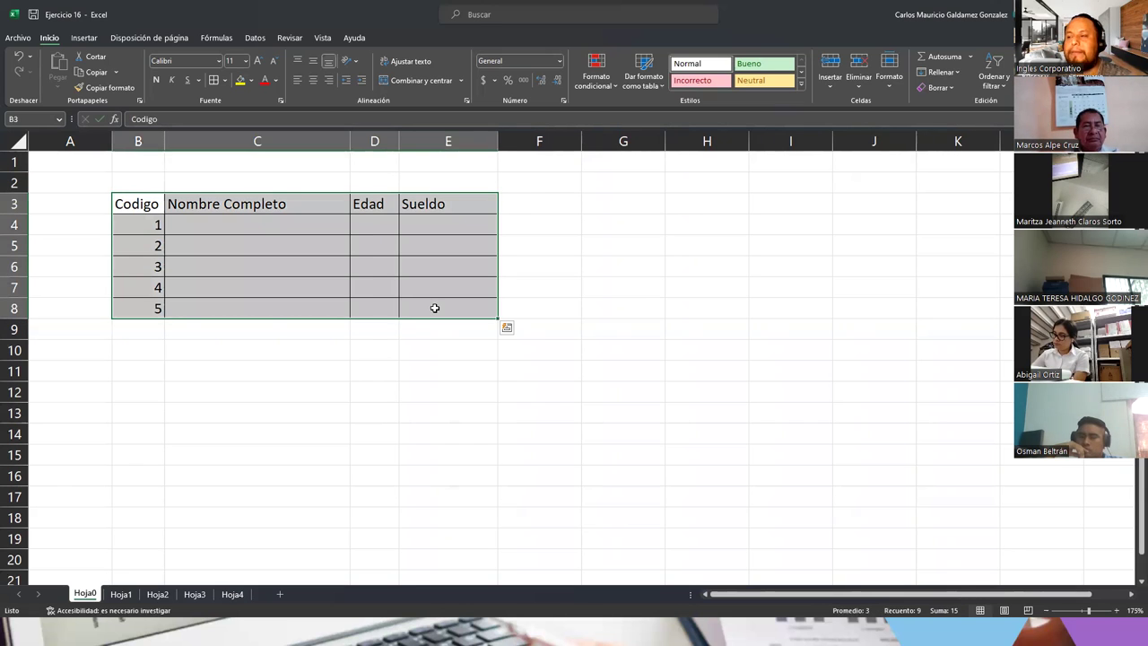
left_click(379, 259)
left_click_drag(127, 201, 442, 308)
left_click(443, 308)
Step: Copy the bordered range B3:E8 and paste it starting at cell G3
left_click_drag(134, 210, 445, 303)
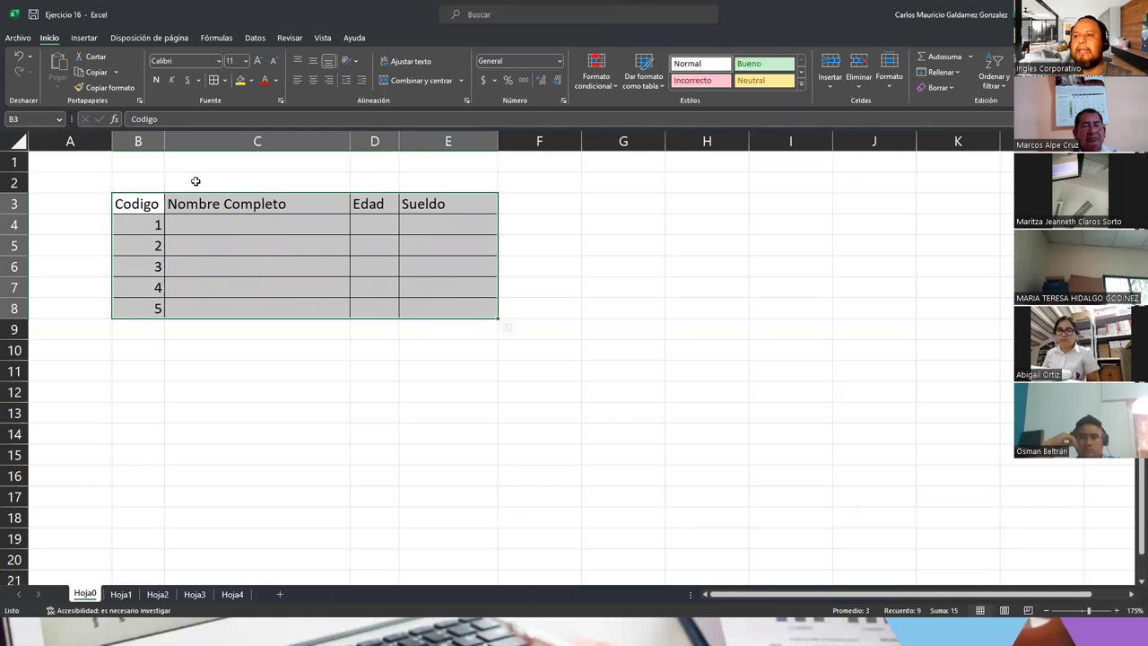
key("ctrl+c")
left_click(625, 208)
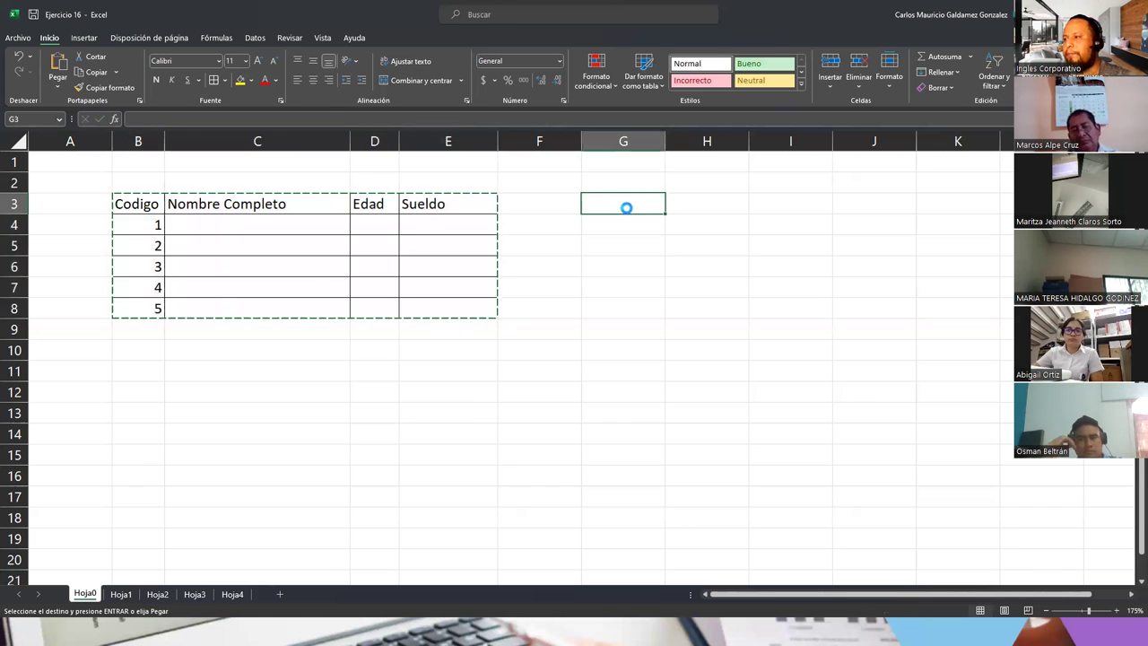
key("ctrl+v")
Step: Narrow column G, widen columns H, I and J of the pasted copy, and clear the copy selection
left_click_drag(667, 140, 634, 141)
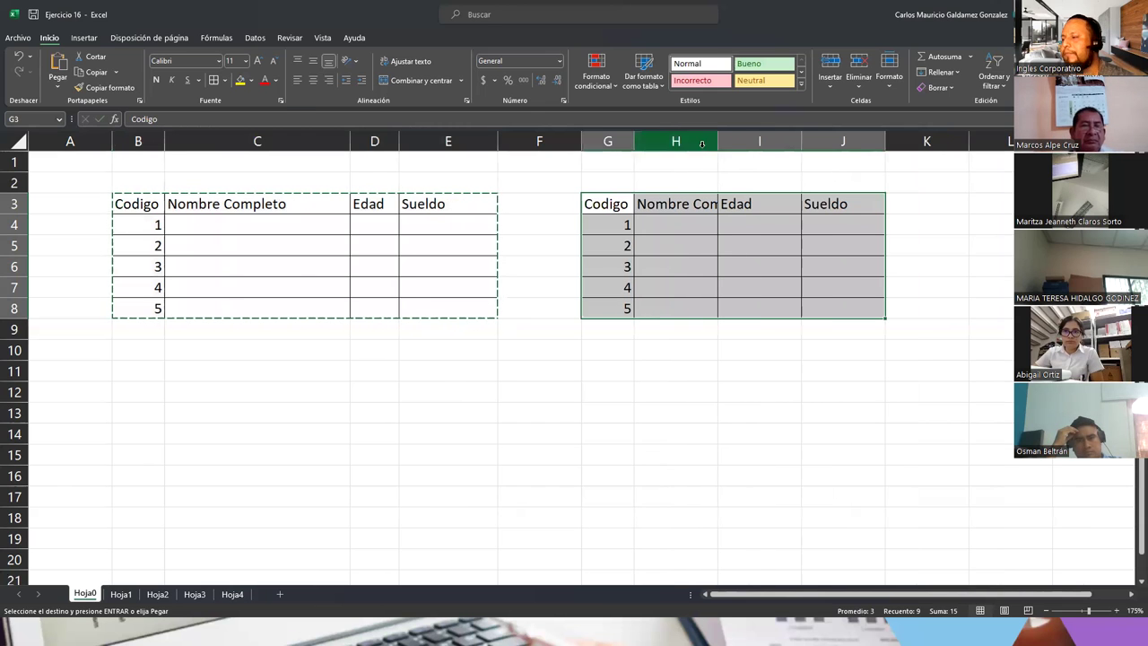
left_click_drag(720, 134, 791, 138)
left_click_drag(873, 138, 882, 138)
left_click_drag(958, 141, 976, 140)
left_click(619, 226)
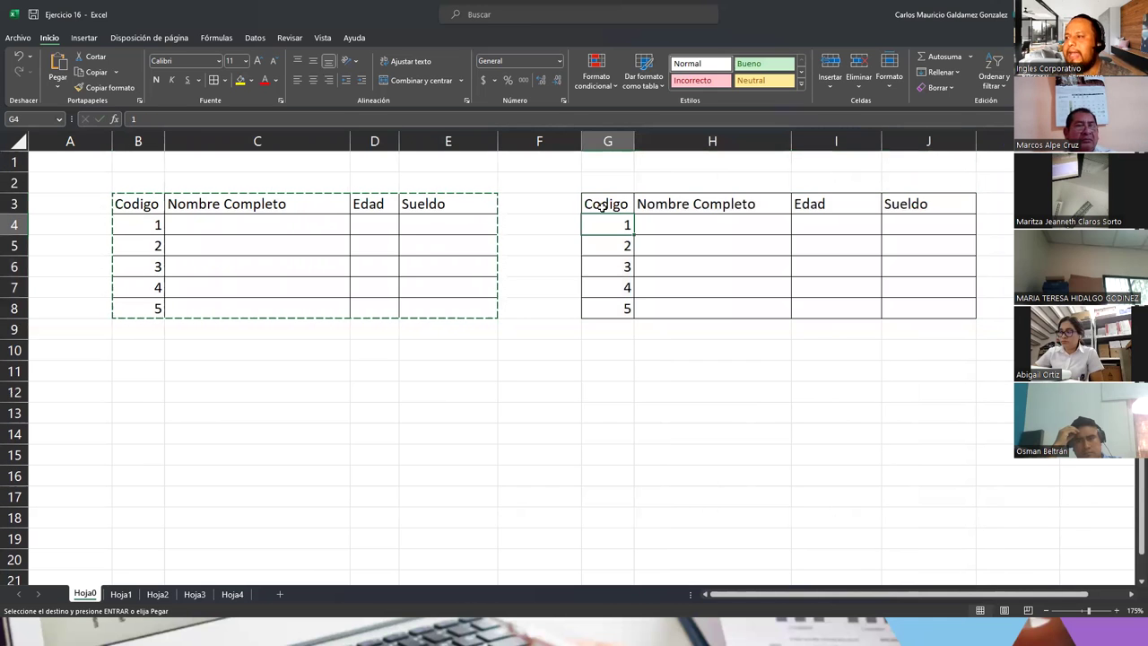
key("Escape")
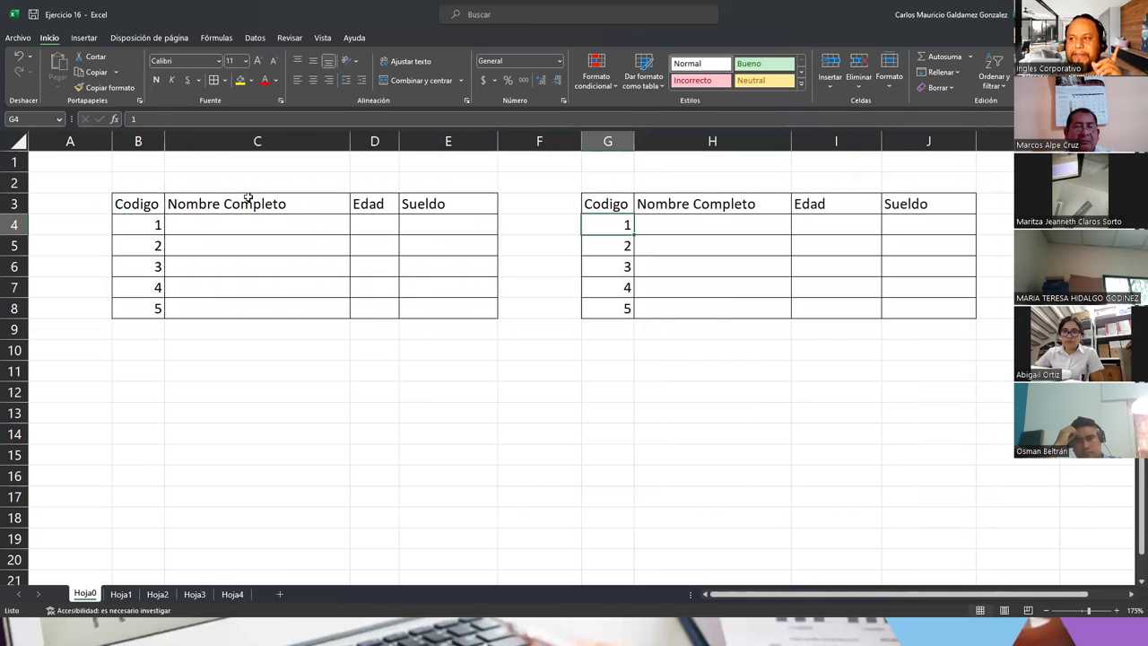
Step: Convert the copied range G3:J8 into an Excel table with headers
left_click_drag(153, 205, 406, 306)
left_click_drag(603, 206, 912, 307)
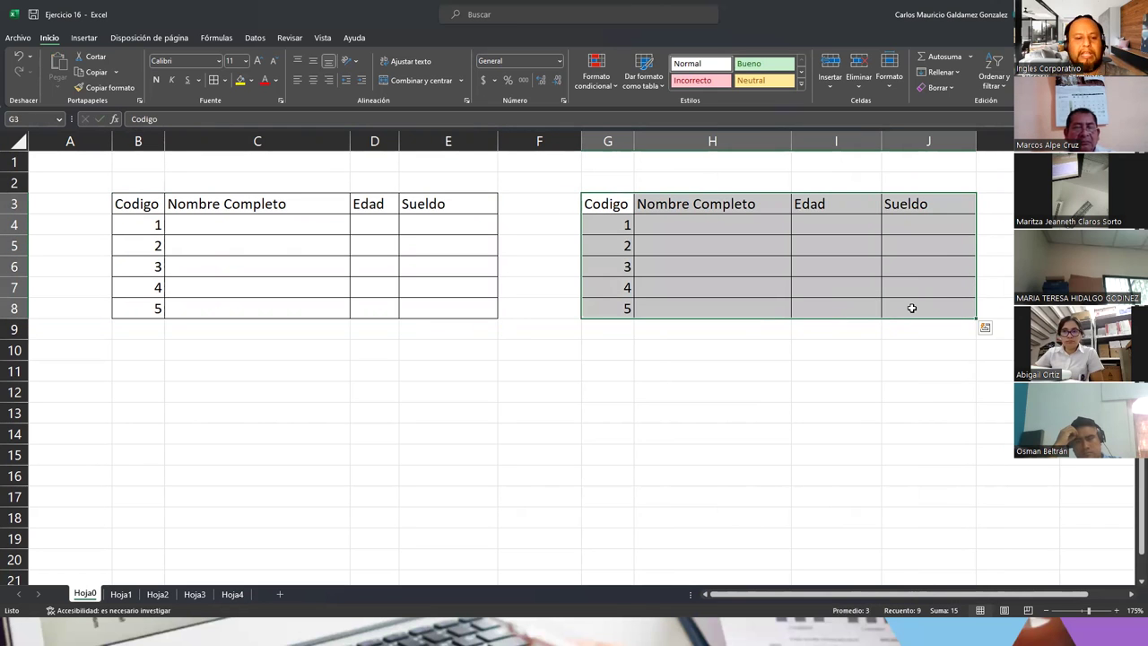
key("ctrl+t")
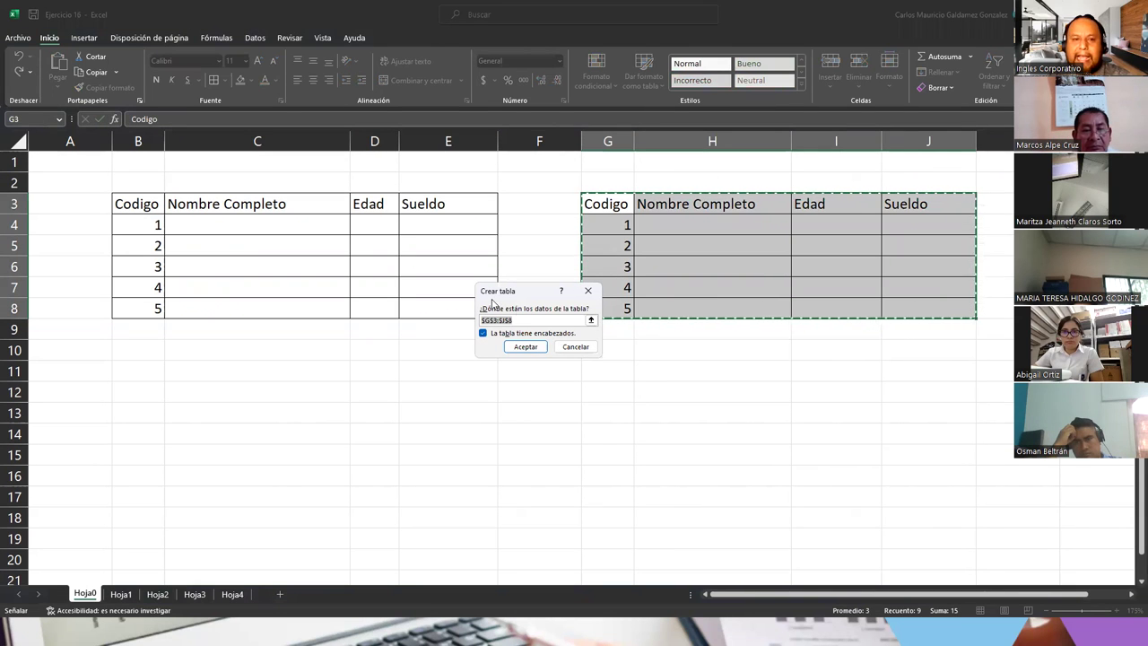
left_click(510, 346)
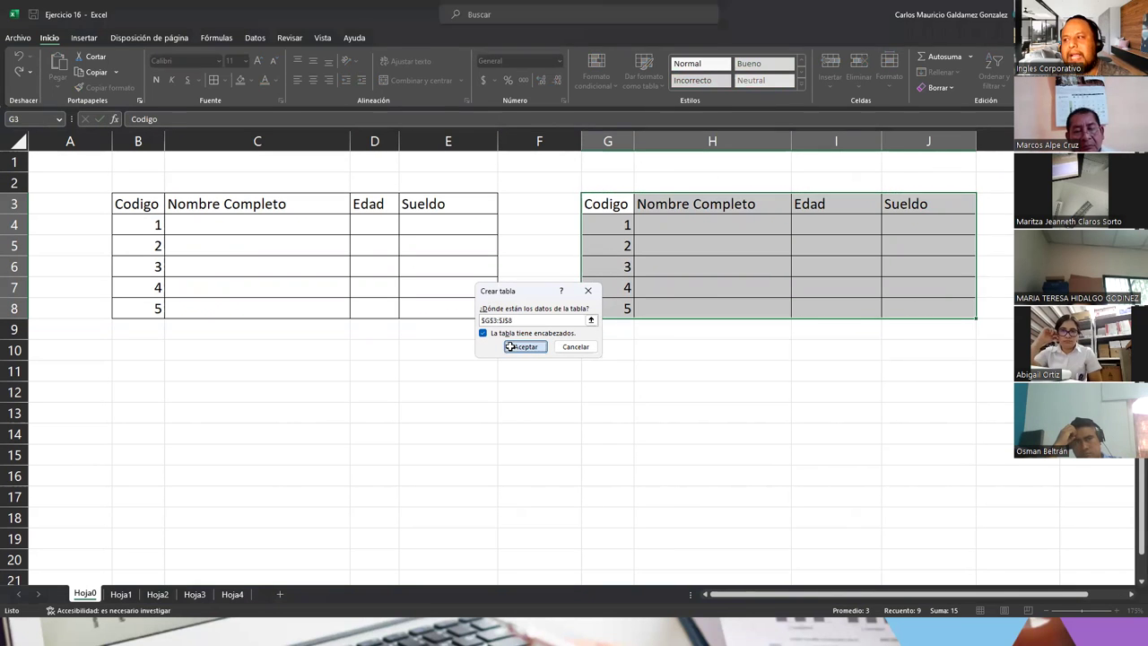
left_click(692, 251)
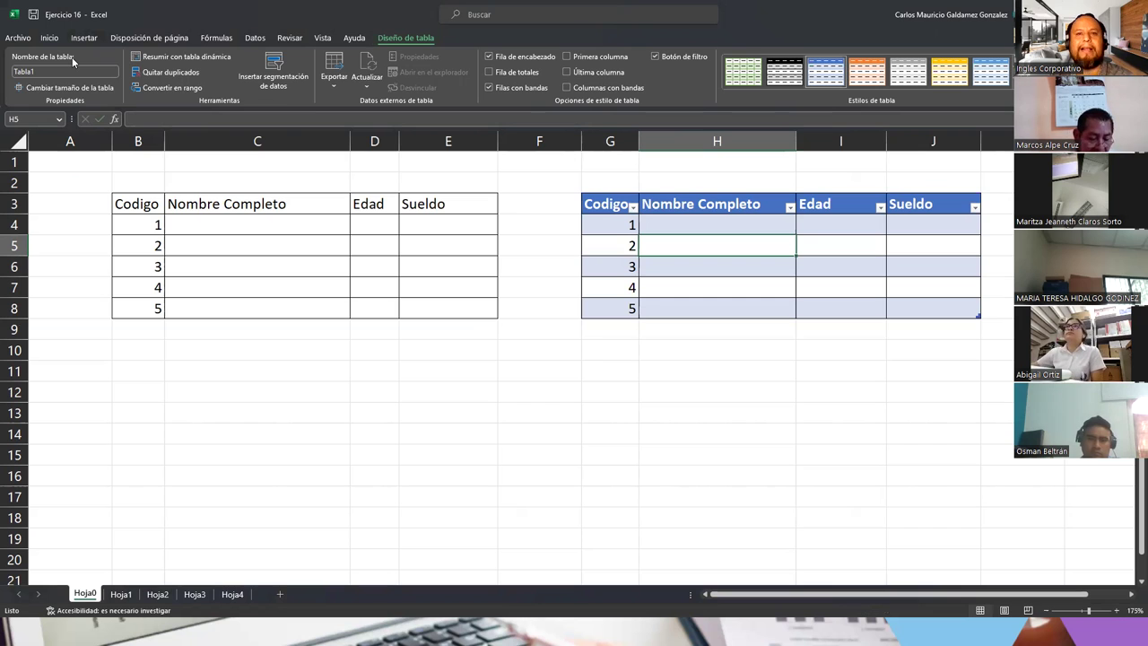
left_click(120, 206)
left_click_drag(169, 213, 416, 302)
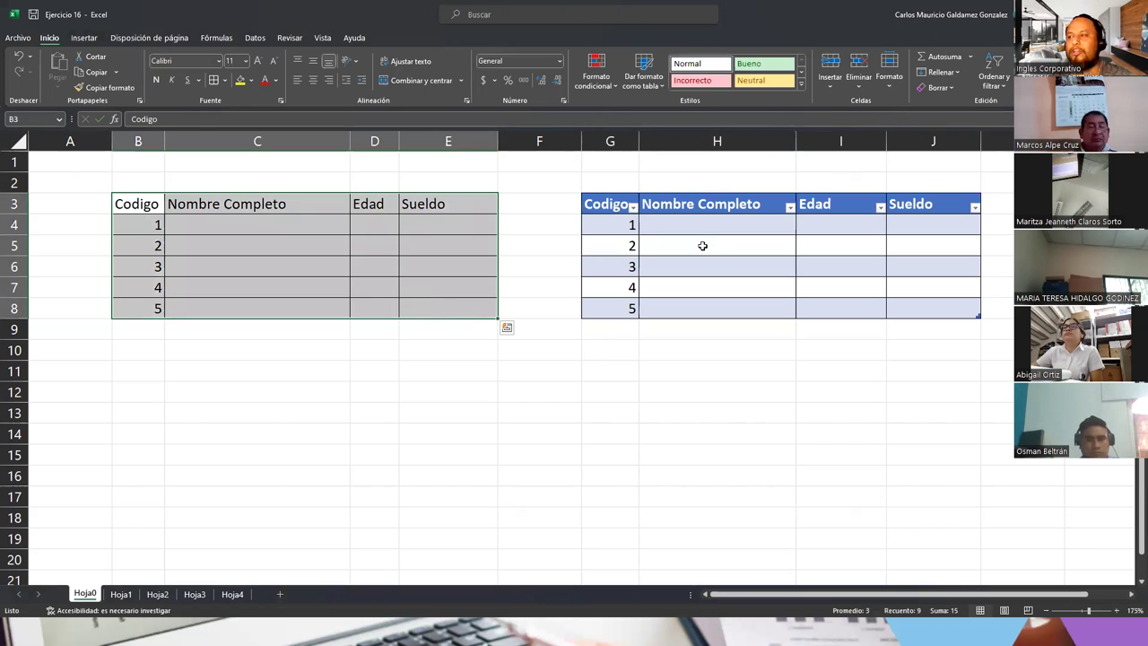
left_click_drag(610, 205, 925, 312)
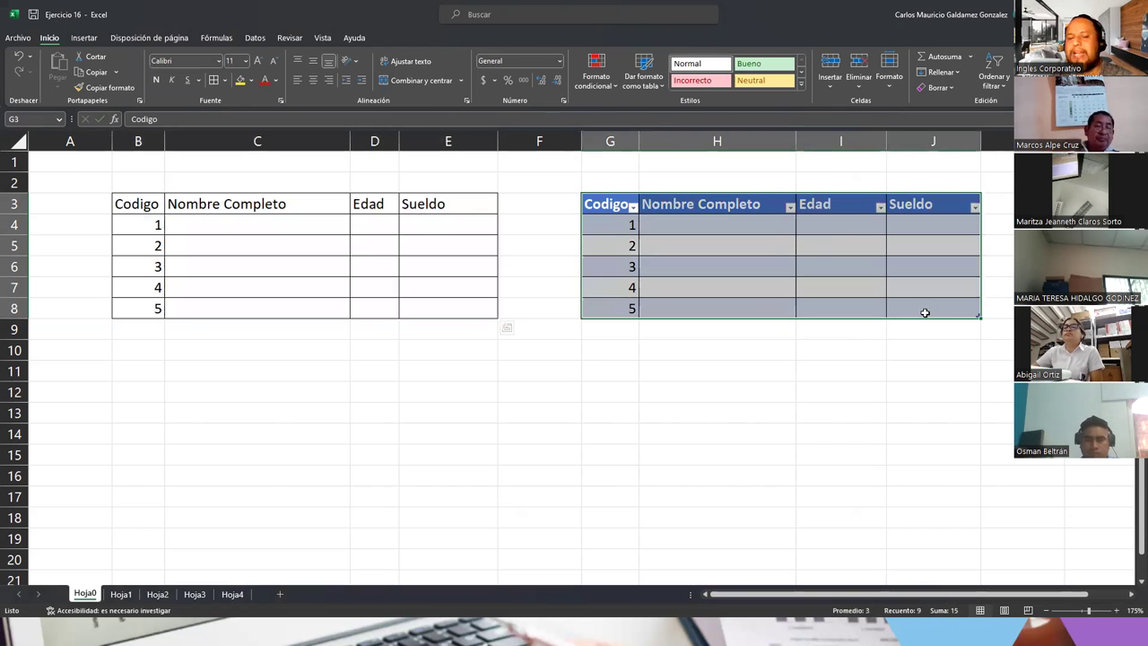
left_click(681, 293)
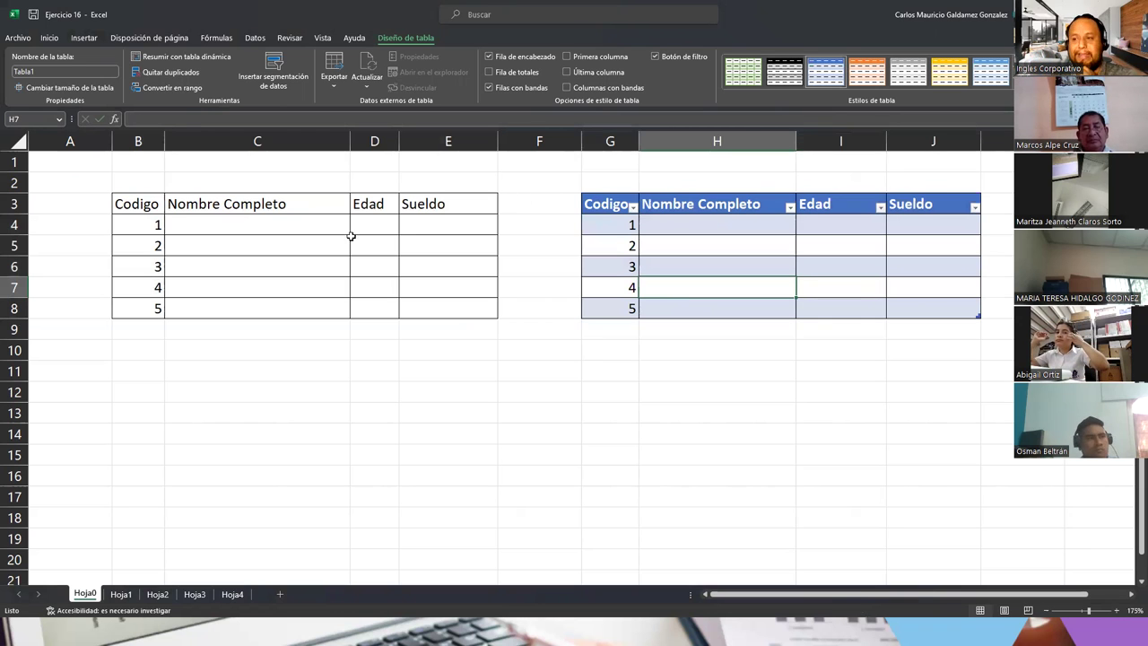
Step: Fill cells C4 to C8 of the plain bordered range with five people's first names
left_click(274, 231)
type("Antonio")
key("Return")
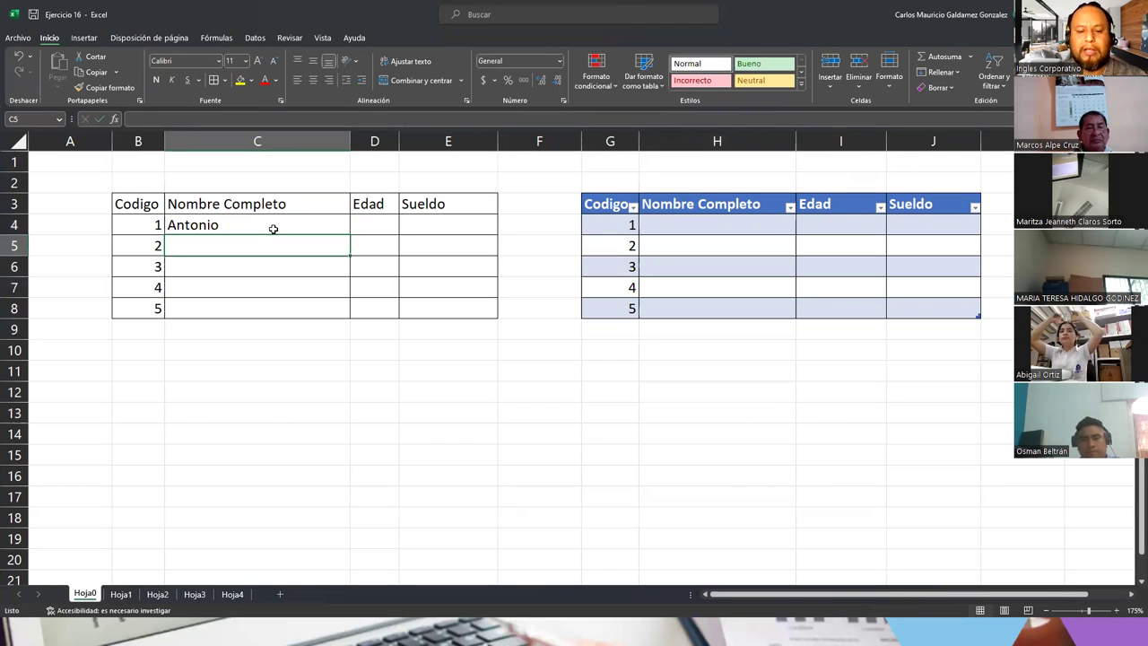
type("Lucia")
key("Return")
type("Pedr")
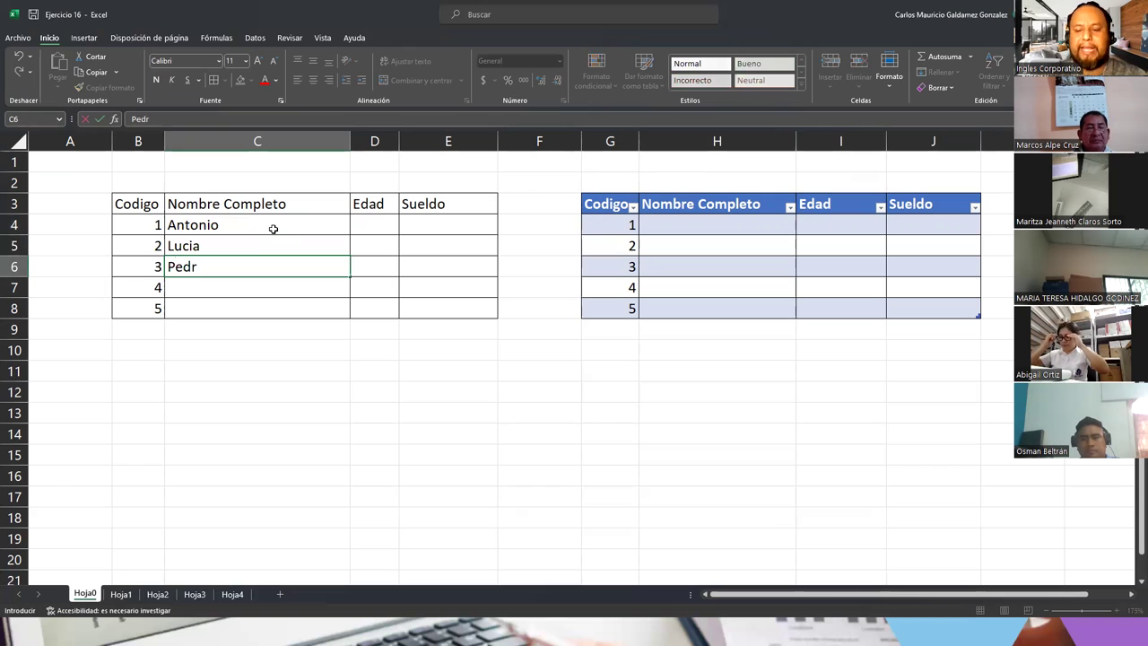
type("o")
key("Return")
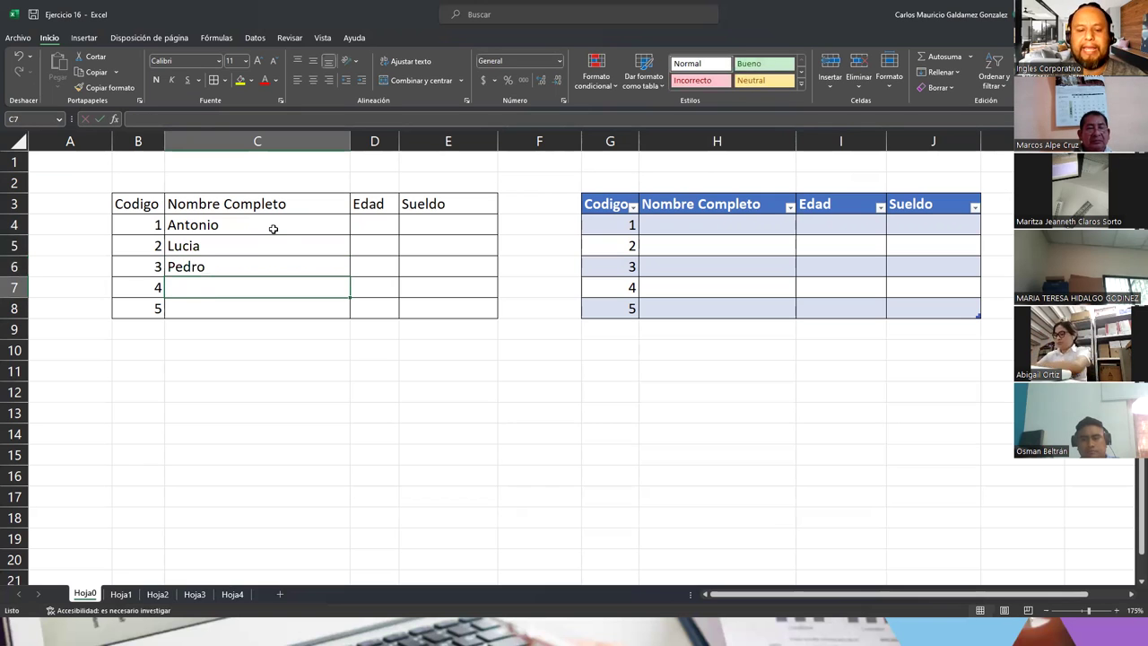
type("Xiomara")
key("Return")
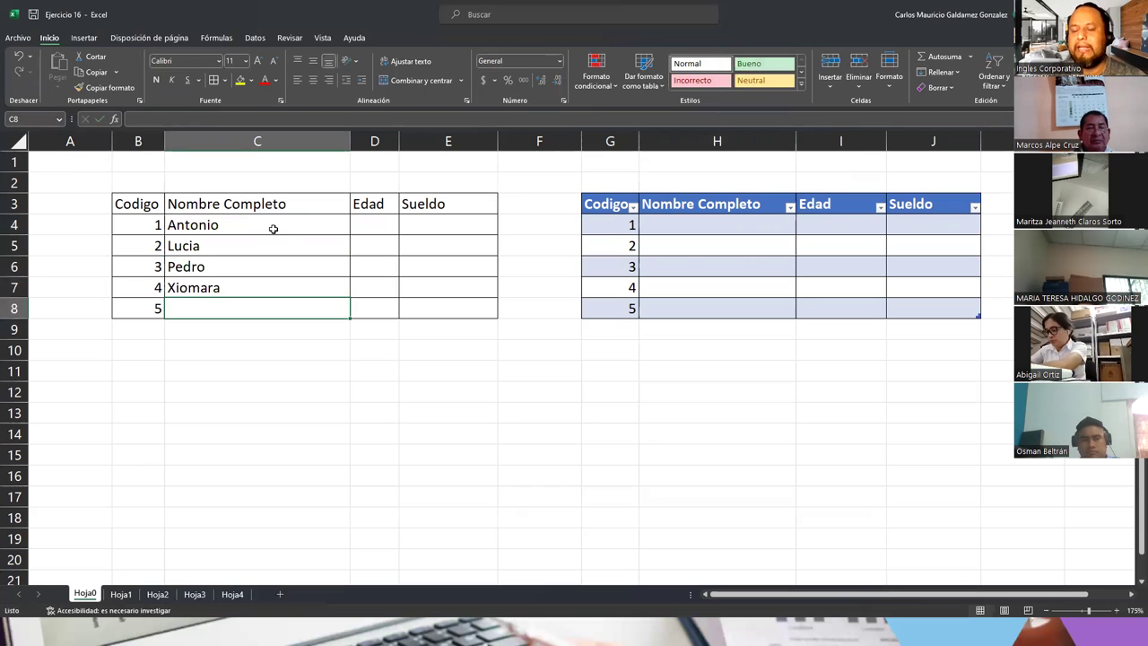
type("Carlos")
key("Return")
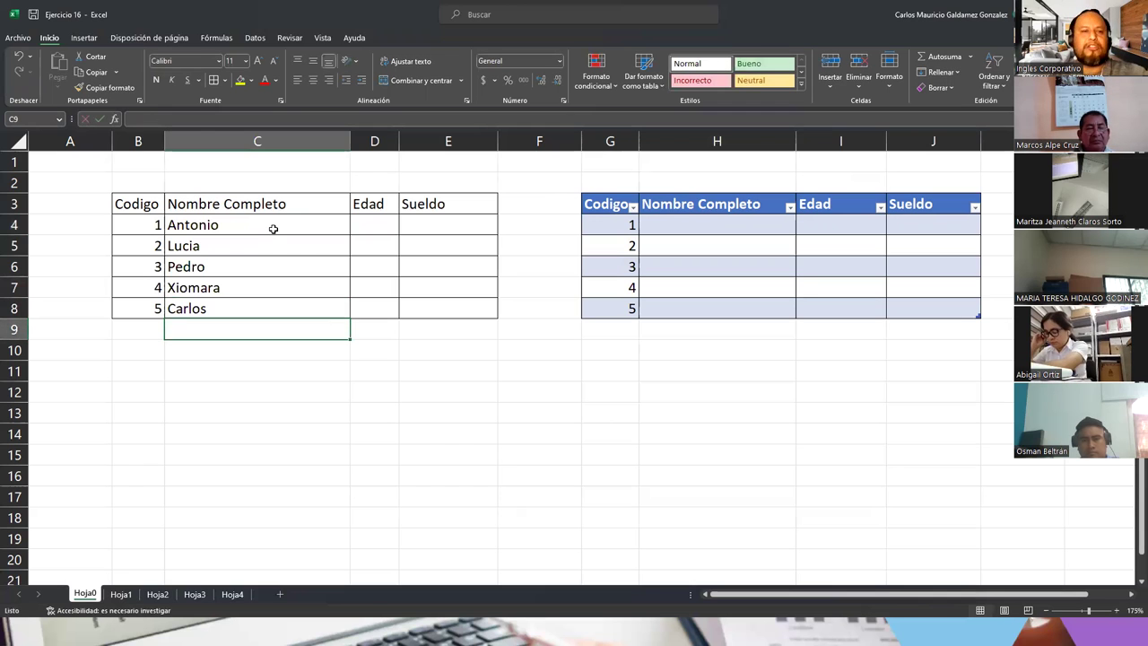
left_click_drag(206, 226, 230, 309)
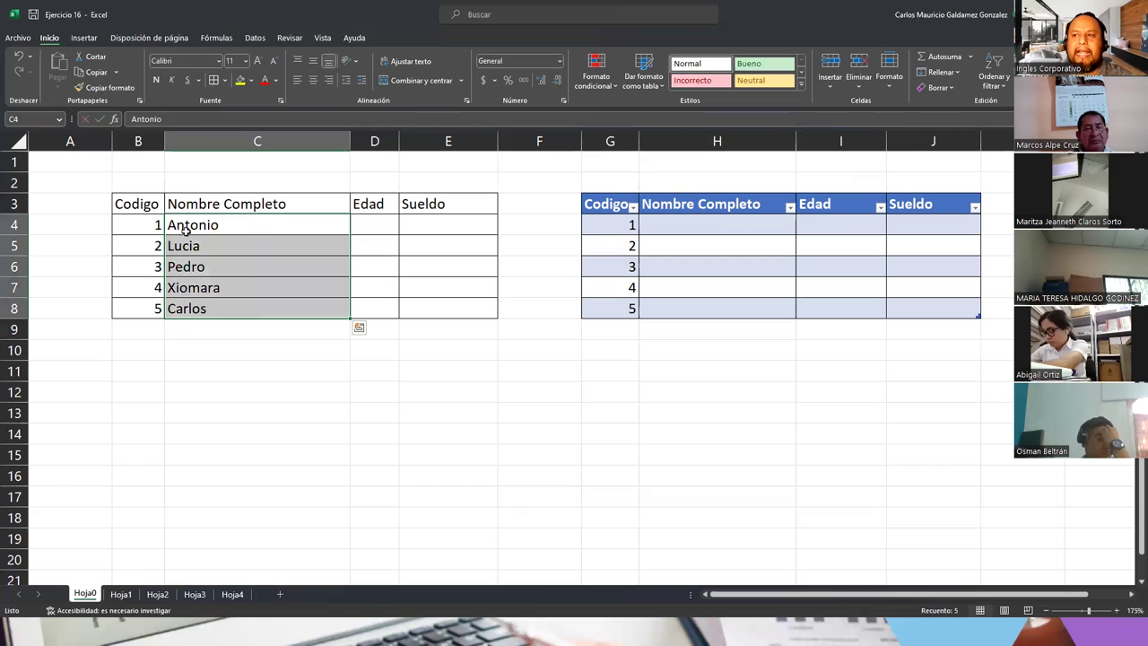
left_click_drag(217, 225, 422, 310)
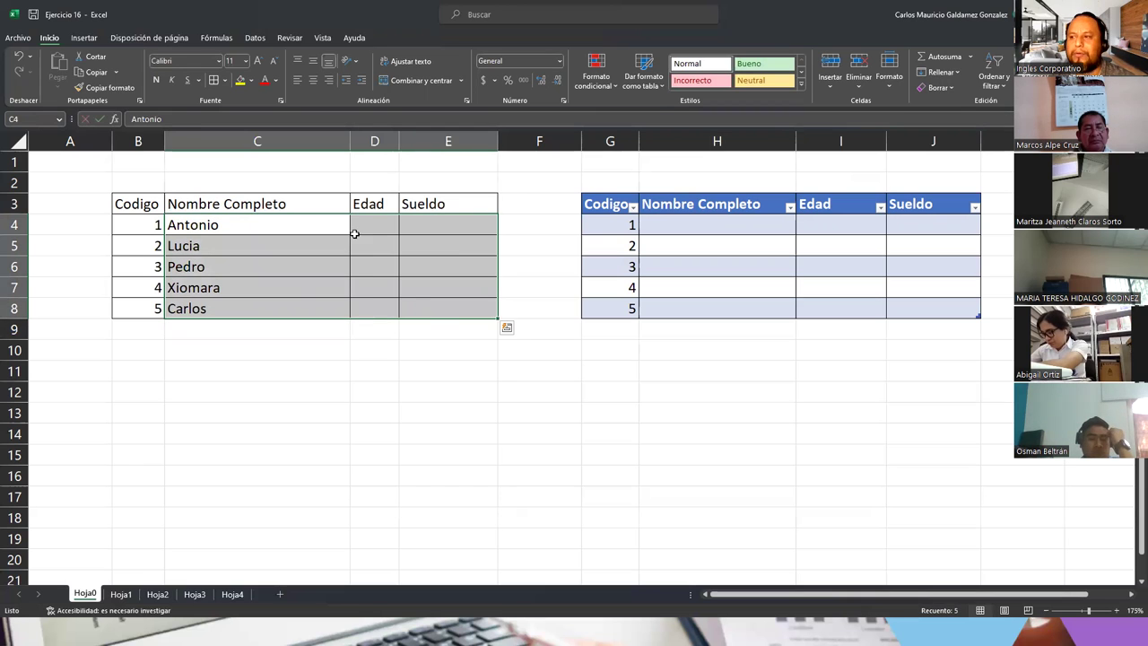
left_click(360, 235)
type("15")
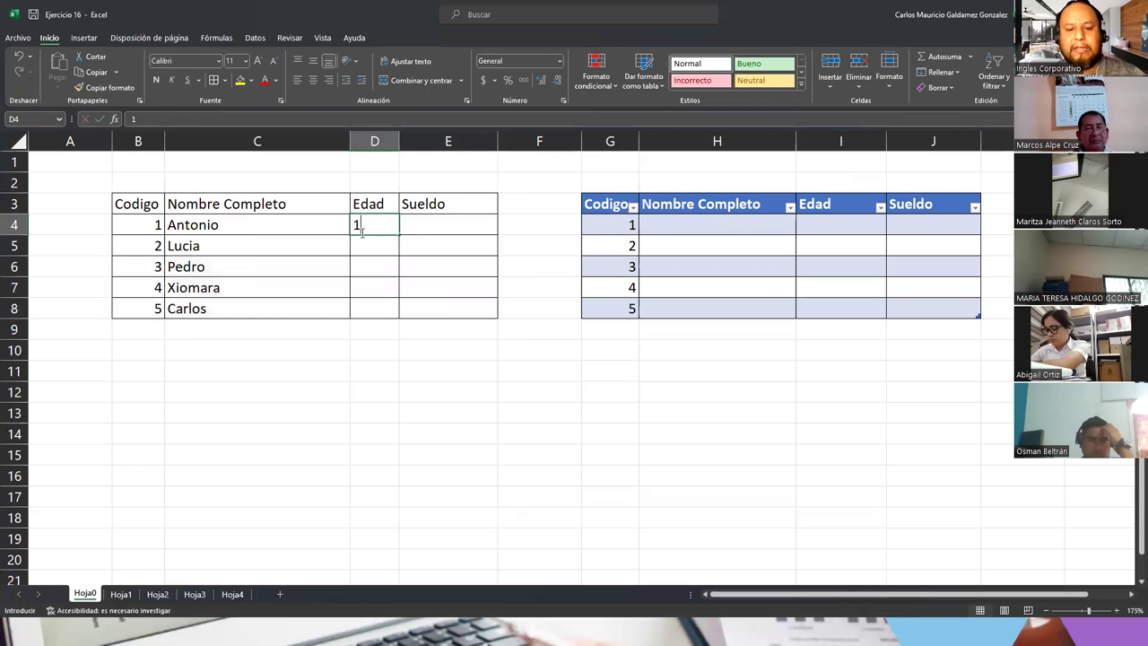
key("Return")
type("16")
Step: Fill the Edad cells D4 to D8 of the plain bordered range with 24, 24, 25, 26 and 27
left_click(359, 233)
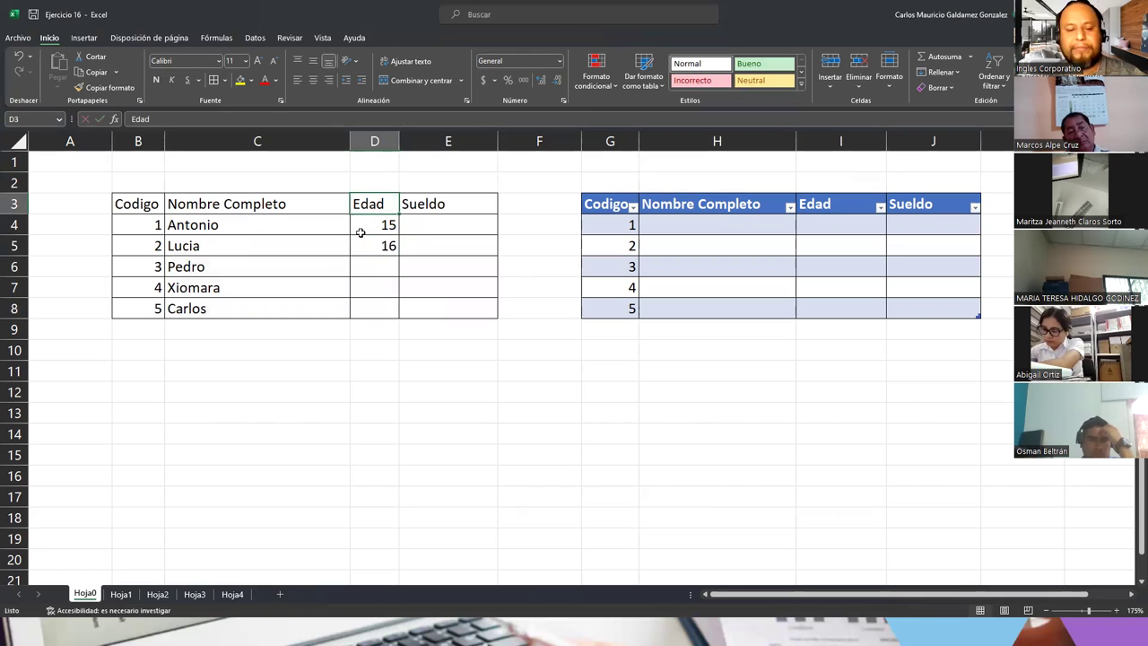
type("24")
key("Return")
type("24")
key("Return")
type("25")
key("Return")
type("26")
key("Return")
type("2")
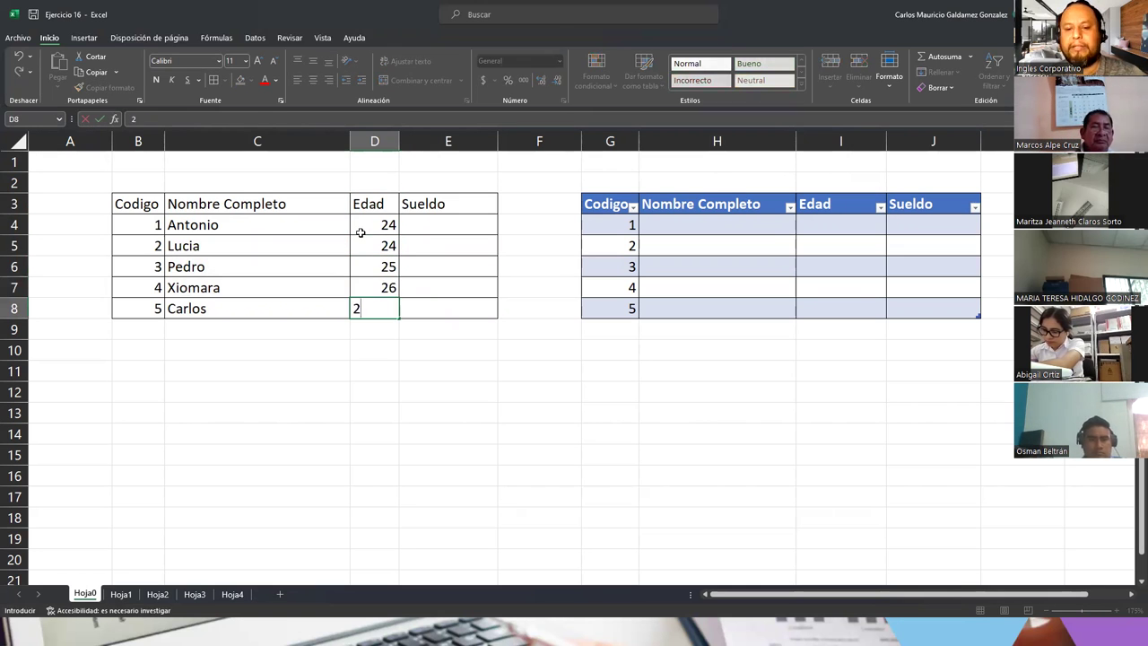
type("7")
key("Return")
Step: Fill the Sueldo cells E4 to E8 of the plain bordered range with 300, 400, 300, 400 and 400
key("Right")
key("Up")
key("Up")
key("Up")
key("Up")
key("Up")
key("Up")
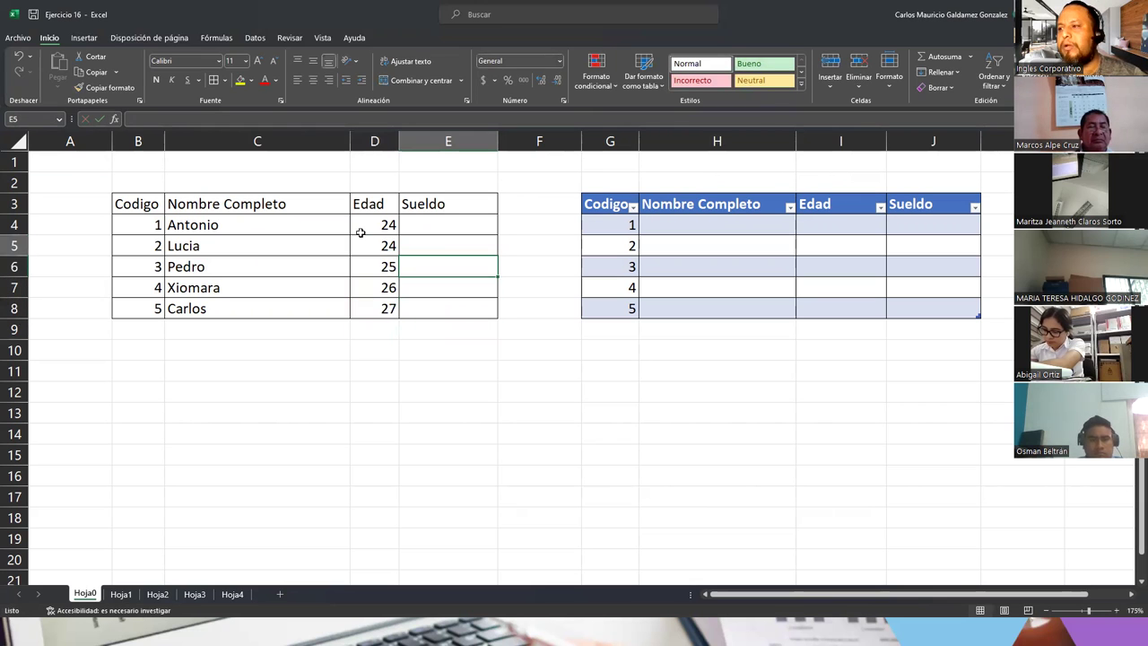
key("Down")
type("3004")
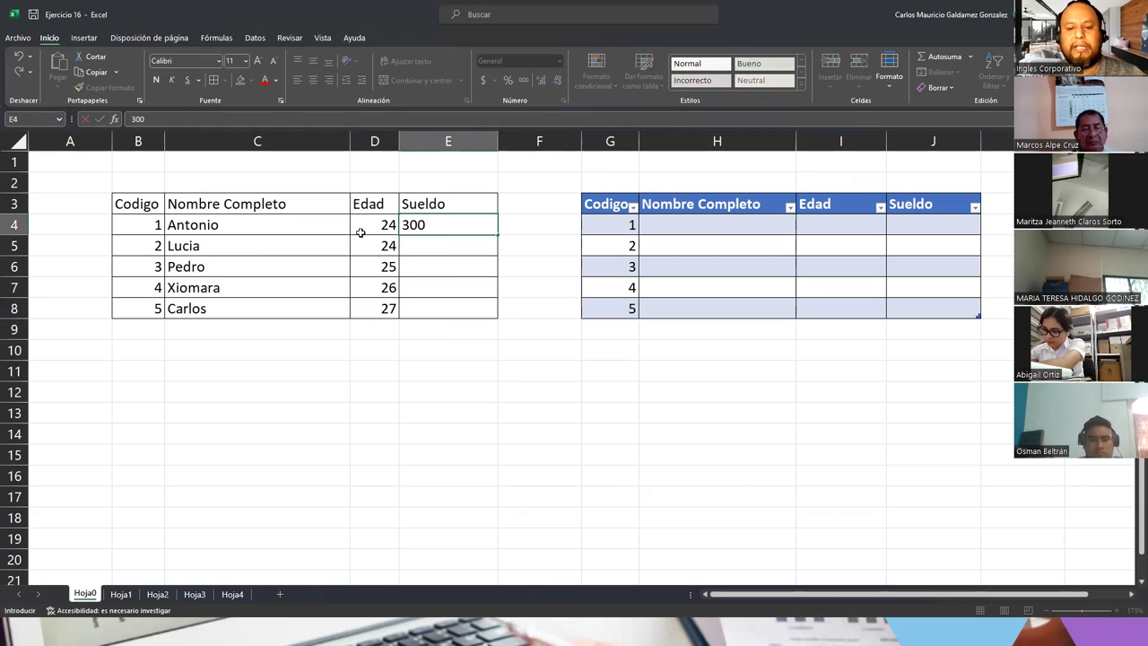
key("BackSpace")
type("400")
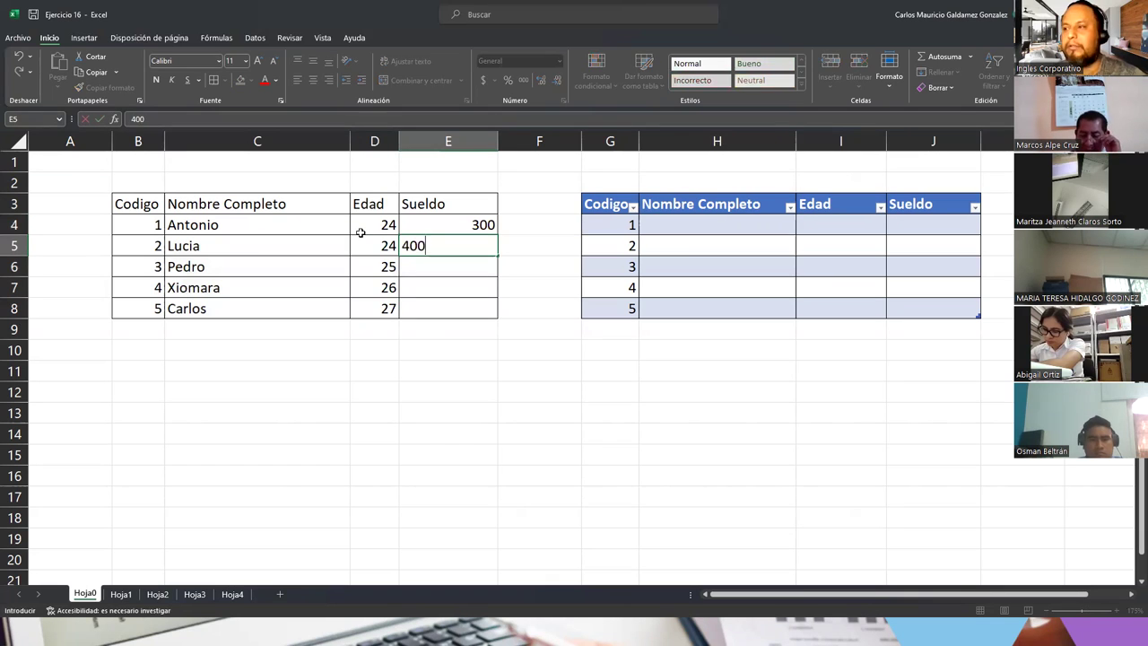
key("Return")
type("300")
key("Return")
type("400")
key("Return")
type("400")
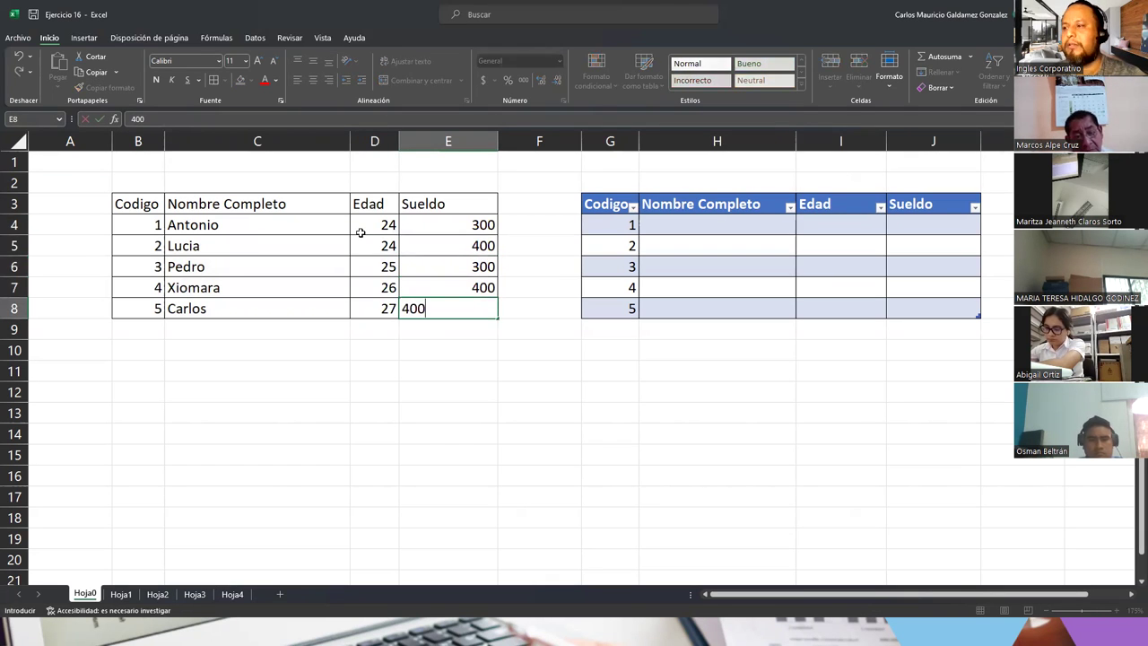
key("Return")
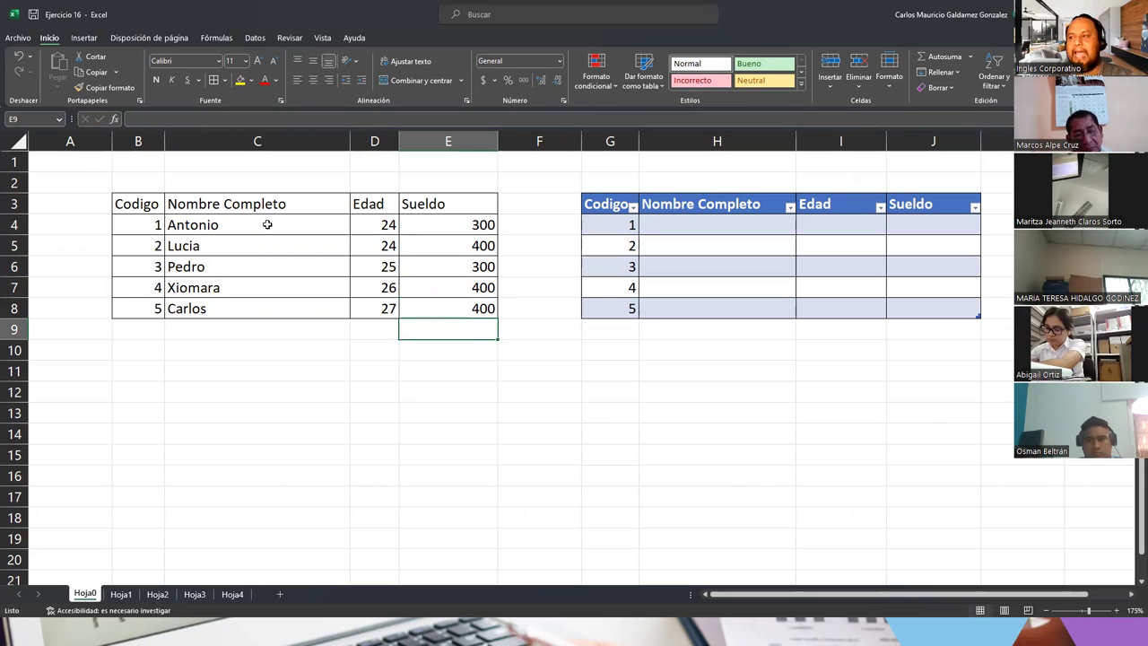
Step: Sort cells C4:E8 of the plain bordered range by name in ascending order, leaving the Codigo column out
left_click_drag(268, 225, 438, 304)
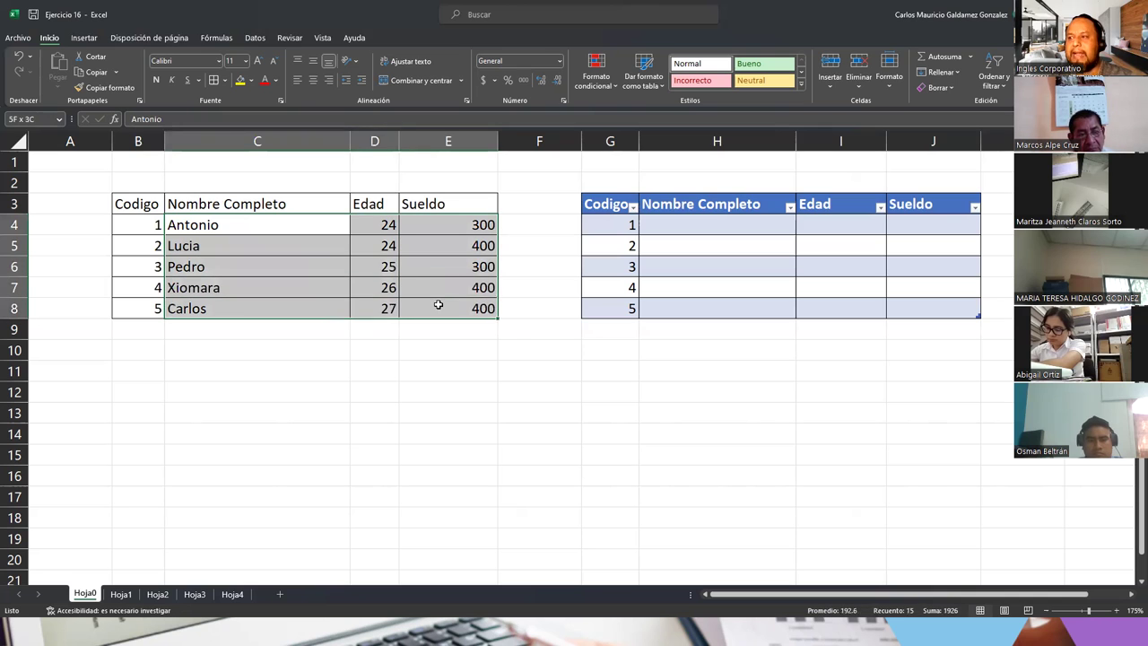
left_click(1001, 65)
left_click(1010, 110)
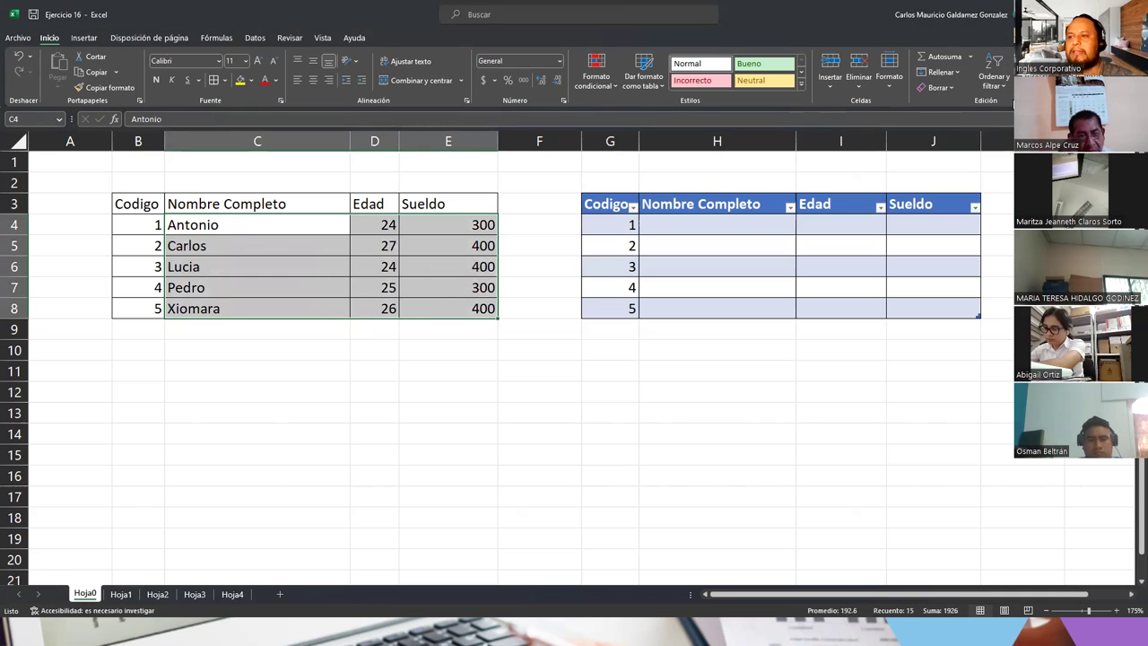
left_click_drag(368, 225, 450, 309)
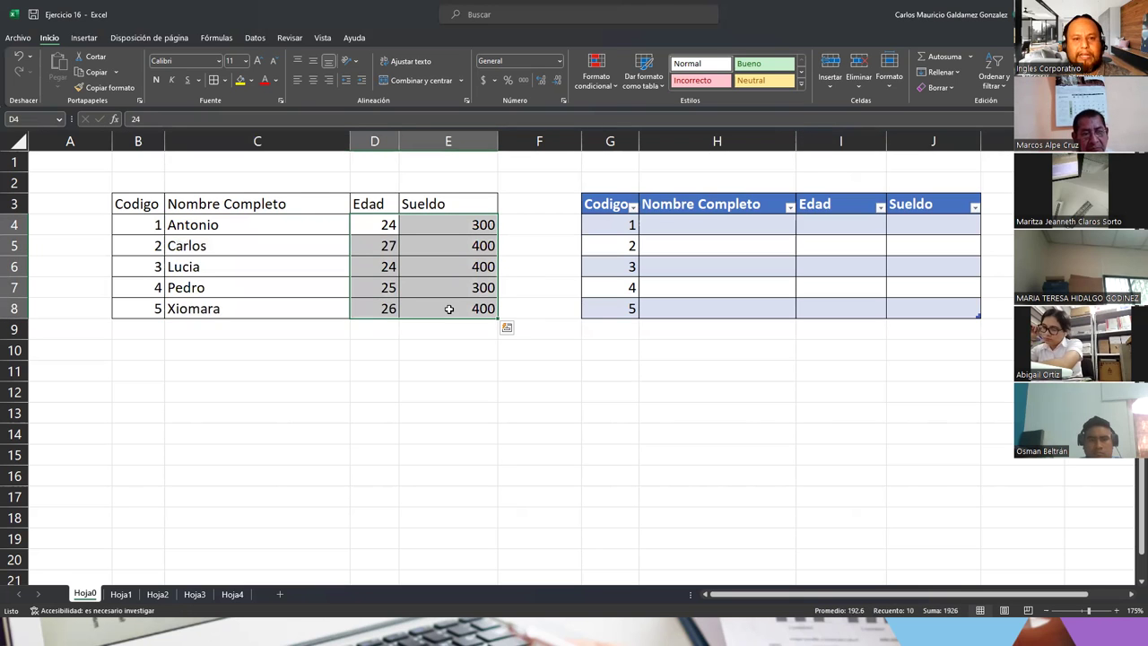
Step: Add filter buttons to the header row of the plain bordered range B3:E8
left_click(668, 223)
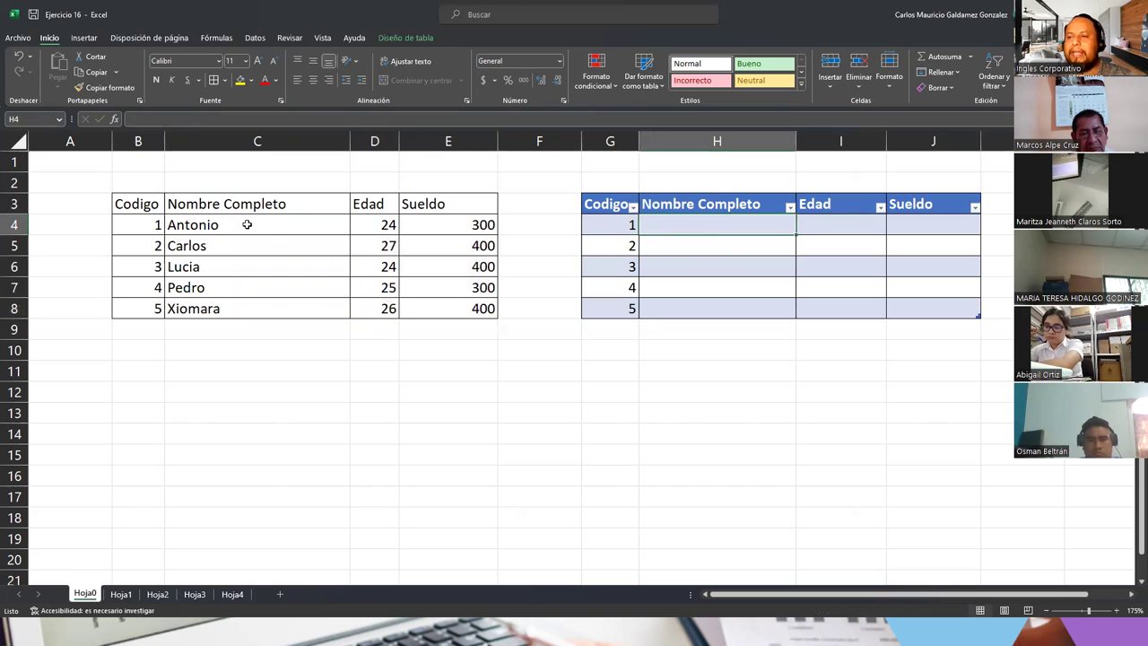
left_click_drag(124, 205, 435, 308)
left_click(147, 206)
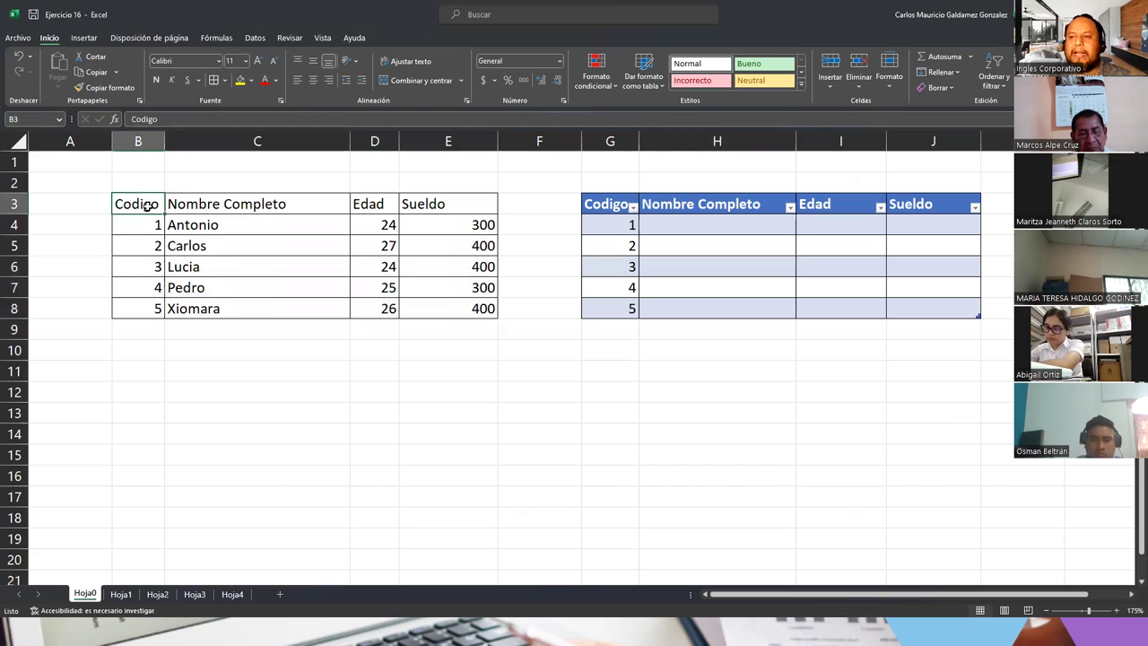
left_click(231, 35)
left_click(255, 38)
left_click(436, 65)
Step: Compare the Excel table's header row G3:J3, and remove the filter buttons from the plain bordered range
left_click_drag(628, 205, 951, 193)
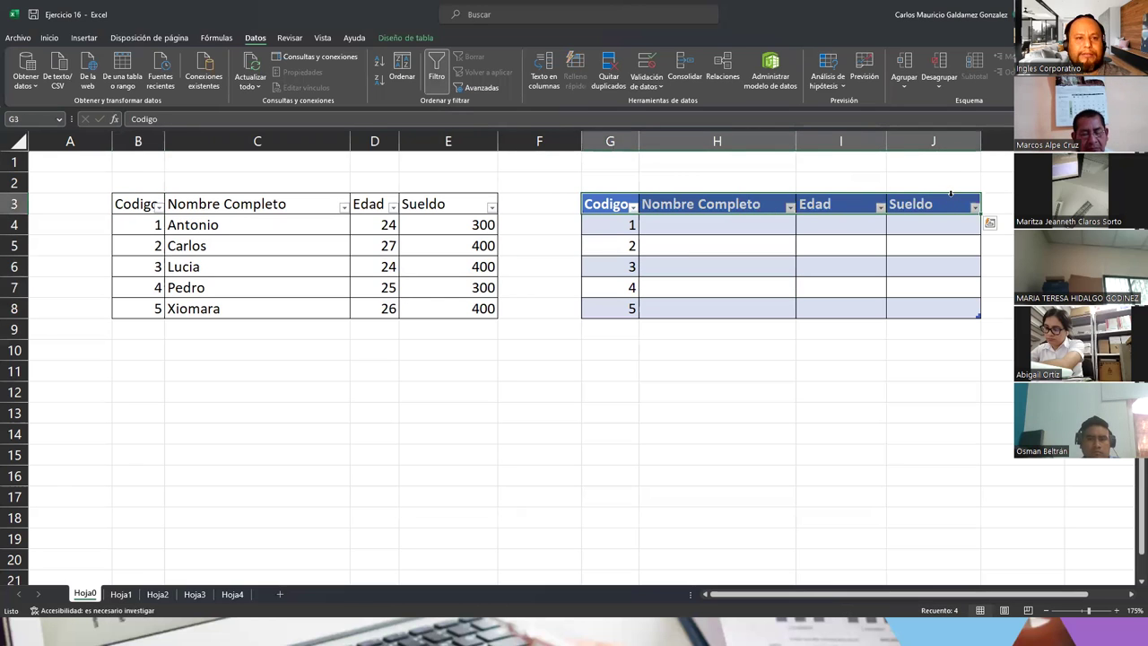
left_click(245, 218)
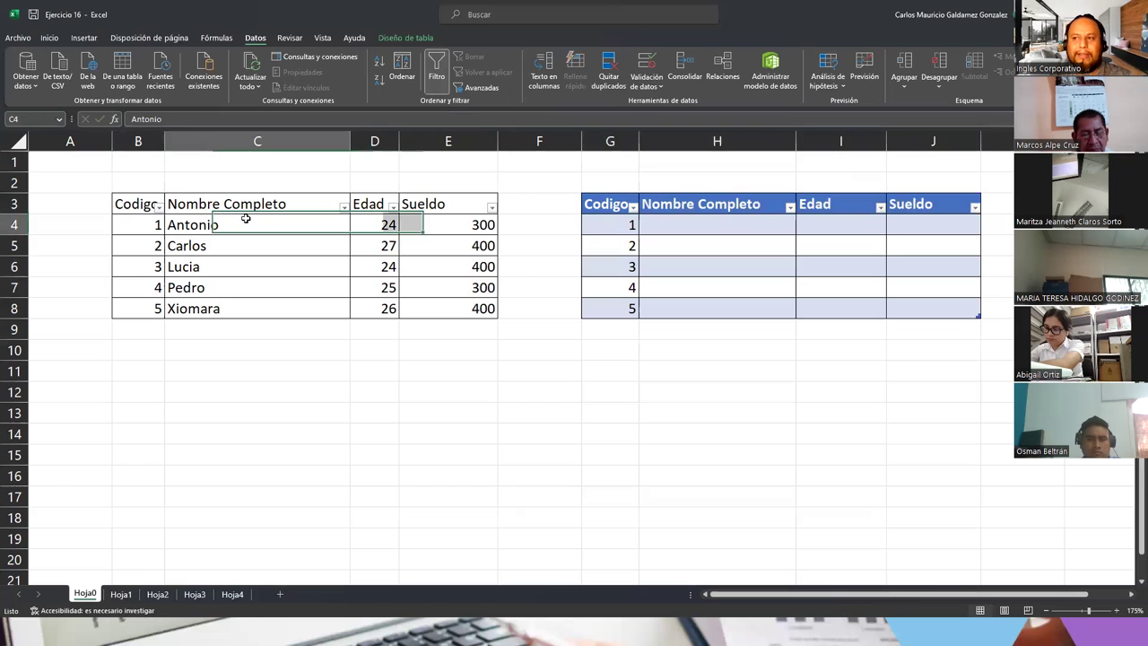
key("ctrl+shift+l")
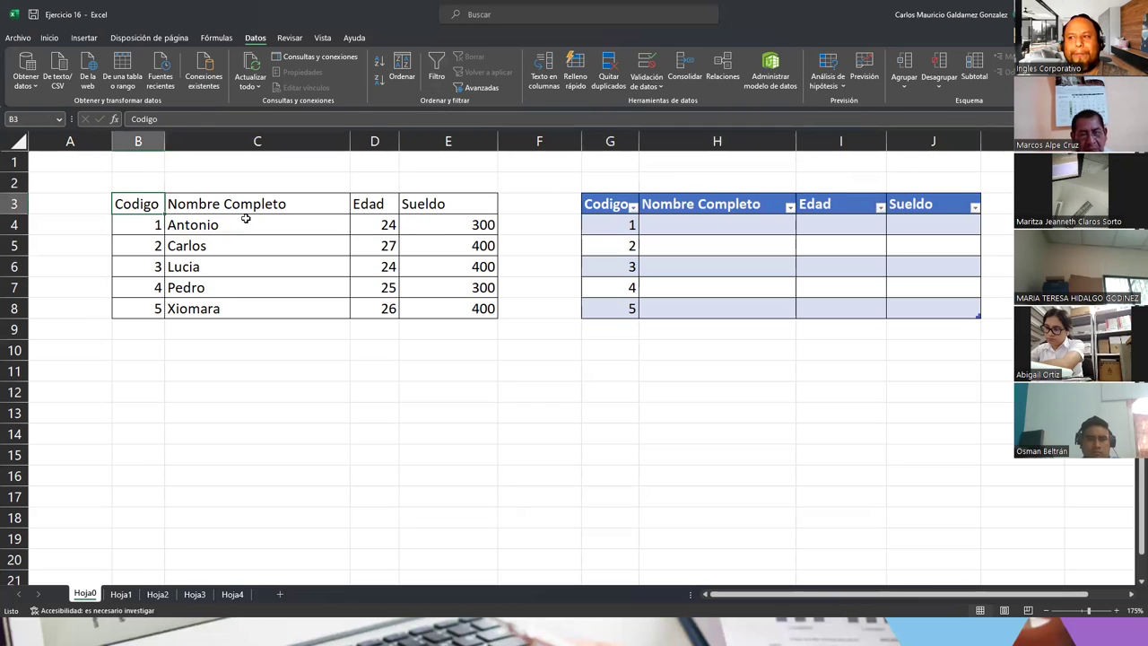
Step: Copy the data in C4:E8, paste it into the Excel table starting at H4, and clear the copy selection
left_click_drag(240, 223, 453, 302)
key("ctrl+c")
left_click(661, 228)
key("ctrl+v")
left_click(706, 254)
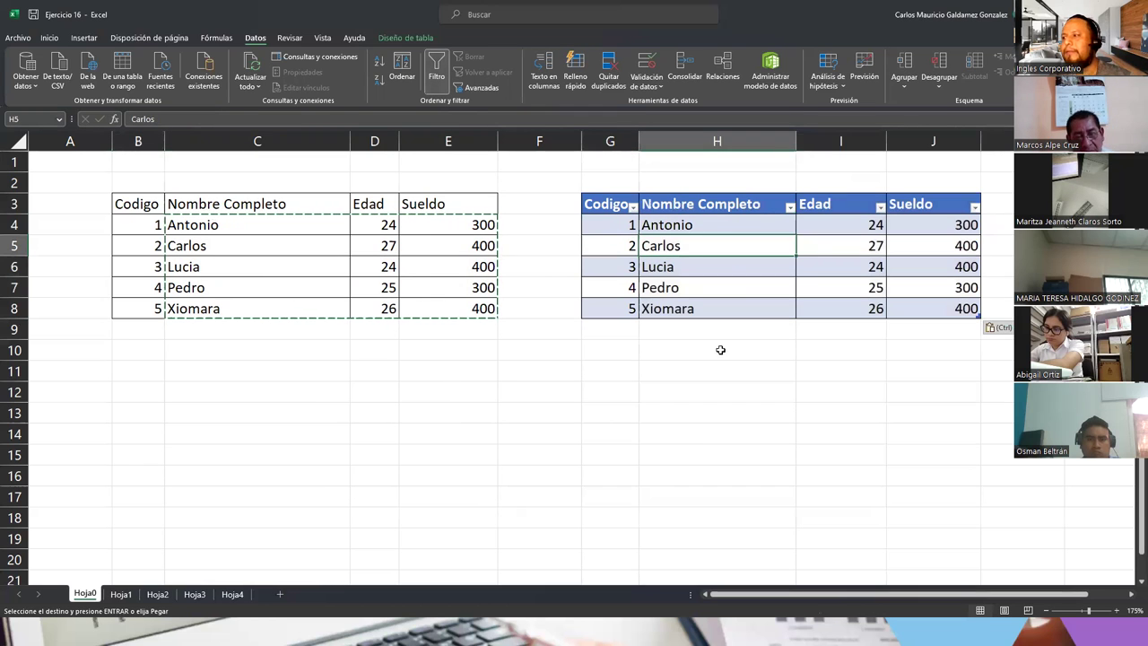
key("Escape")
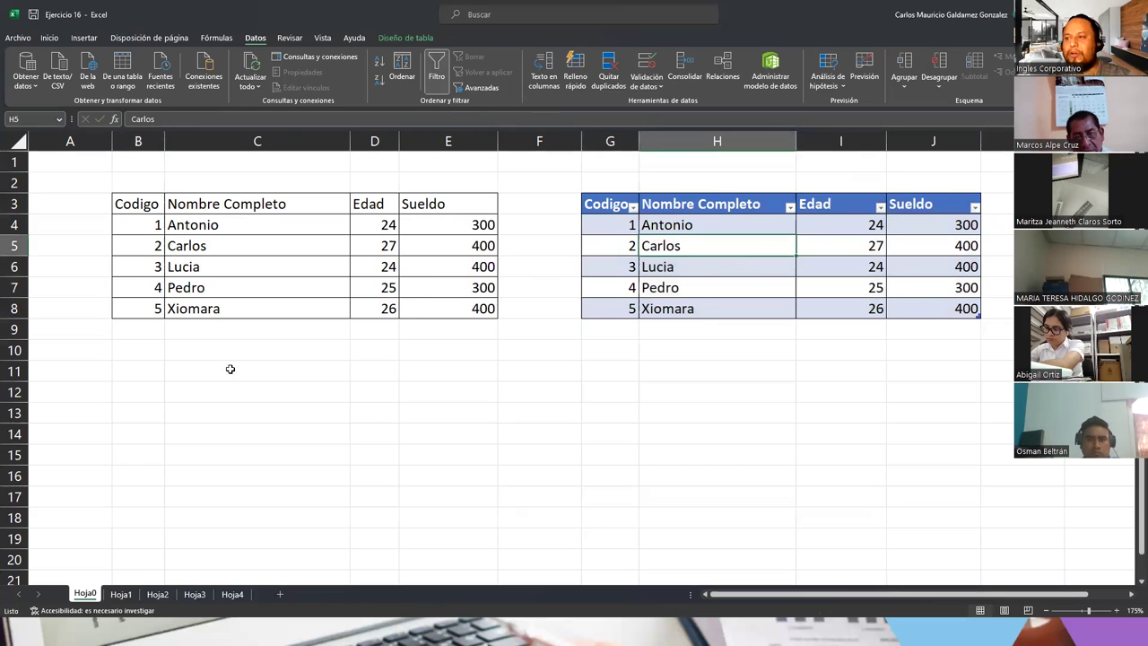
Step: Total the Sueldo column of the plain range in E9 with =SUMA(E4:E8)
left_click(424, 332)
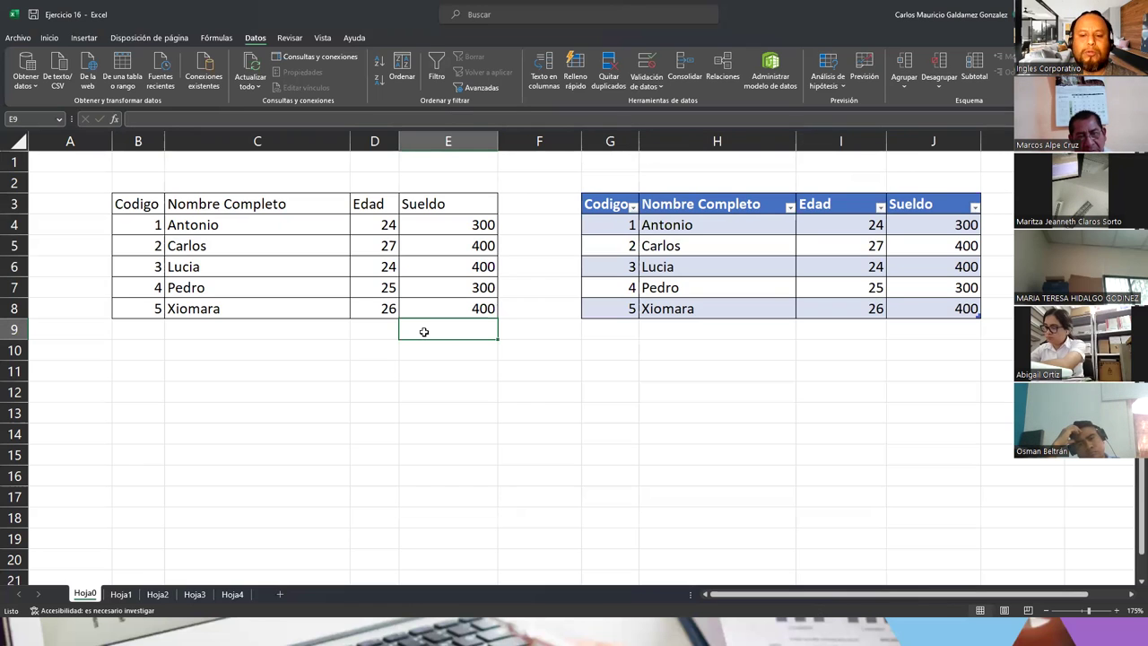
type("=")
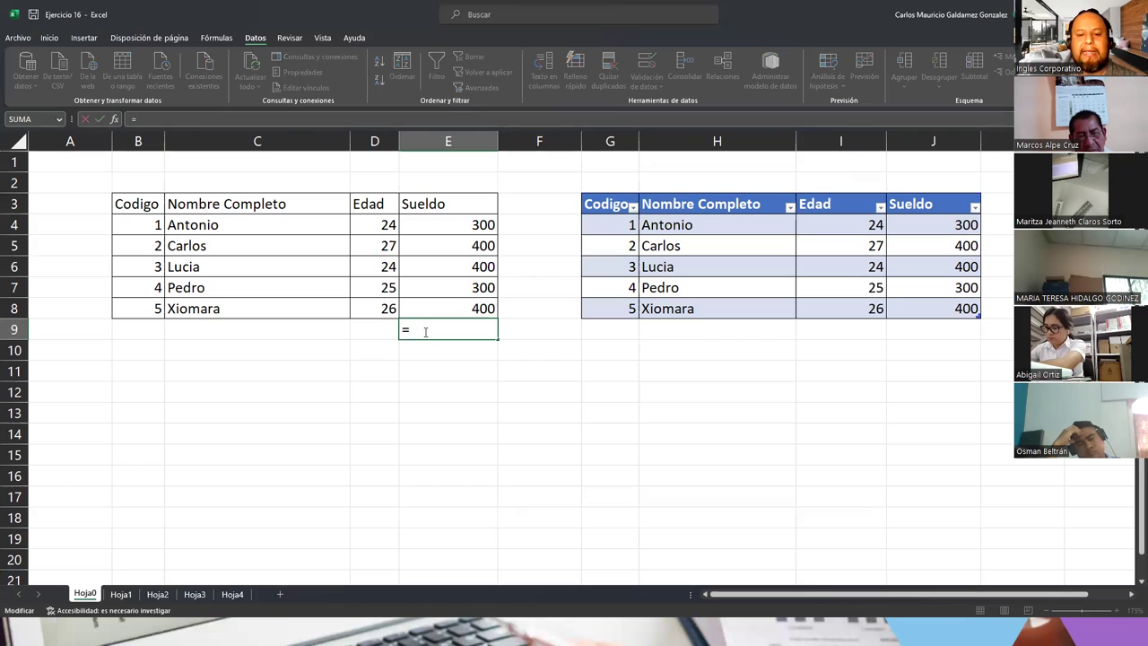
type("suma)")
key("BackSpace")
type("(")
left_click(427, 222)
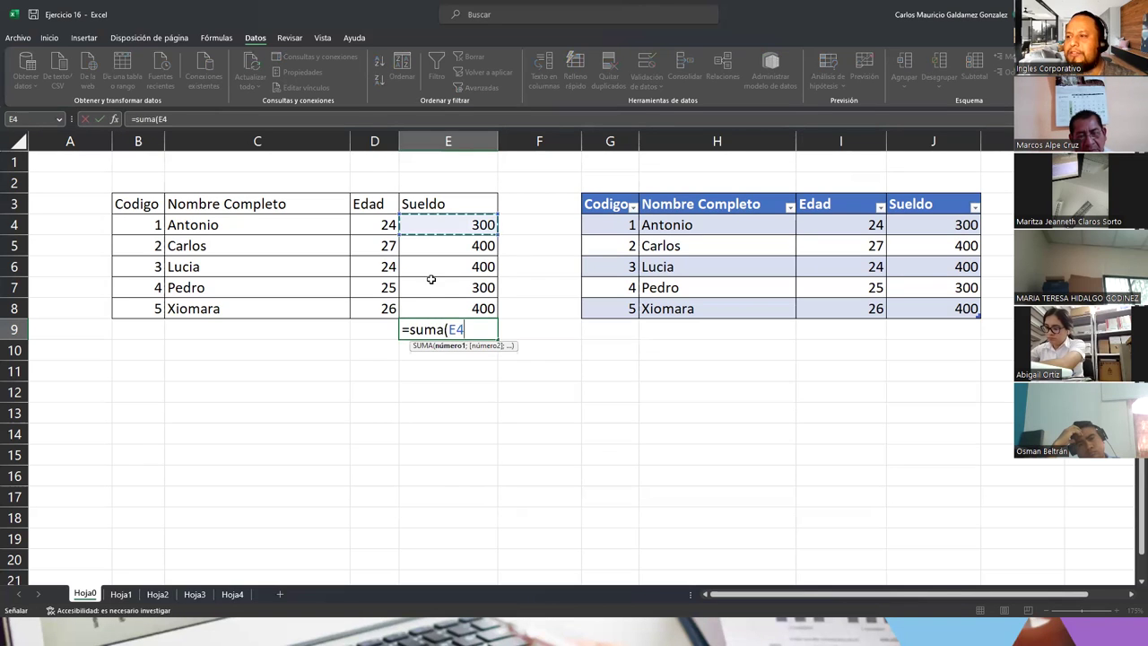
left_click_drag(431, 280, 436, 303)
type(")")
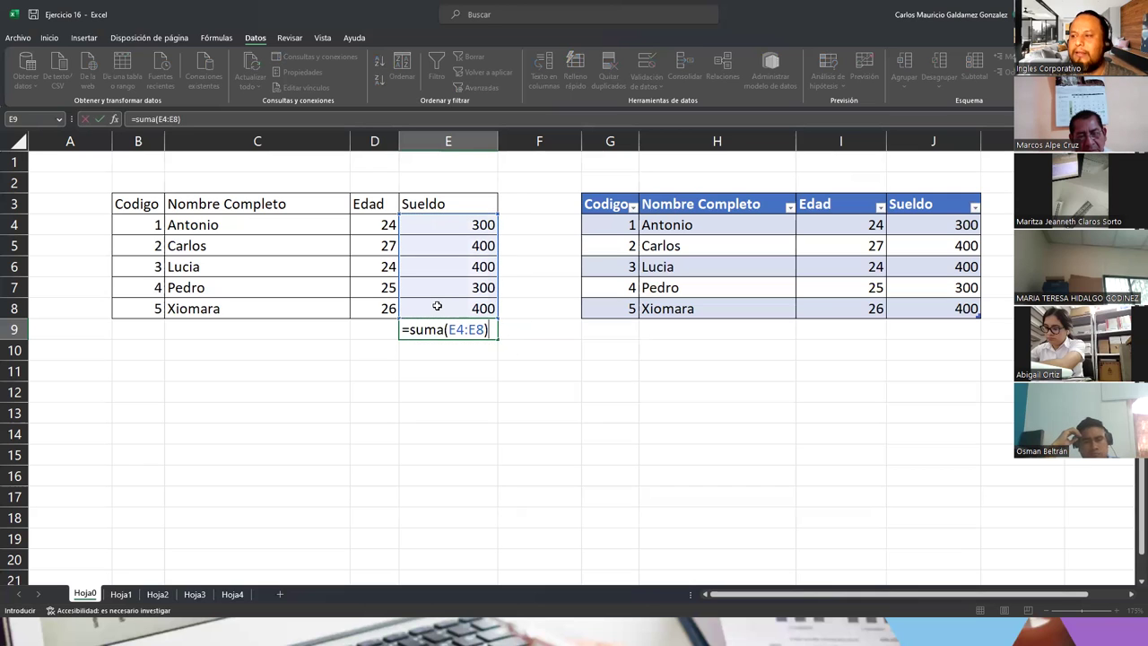
key("Return")
Step: Average the Edad column of the plain range in D9 with =PROMEDIO(D4:D8)
key("Up")
key("Left")
type("=promedio")
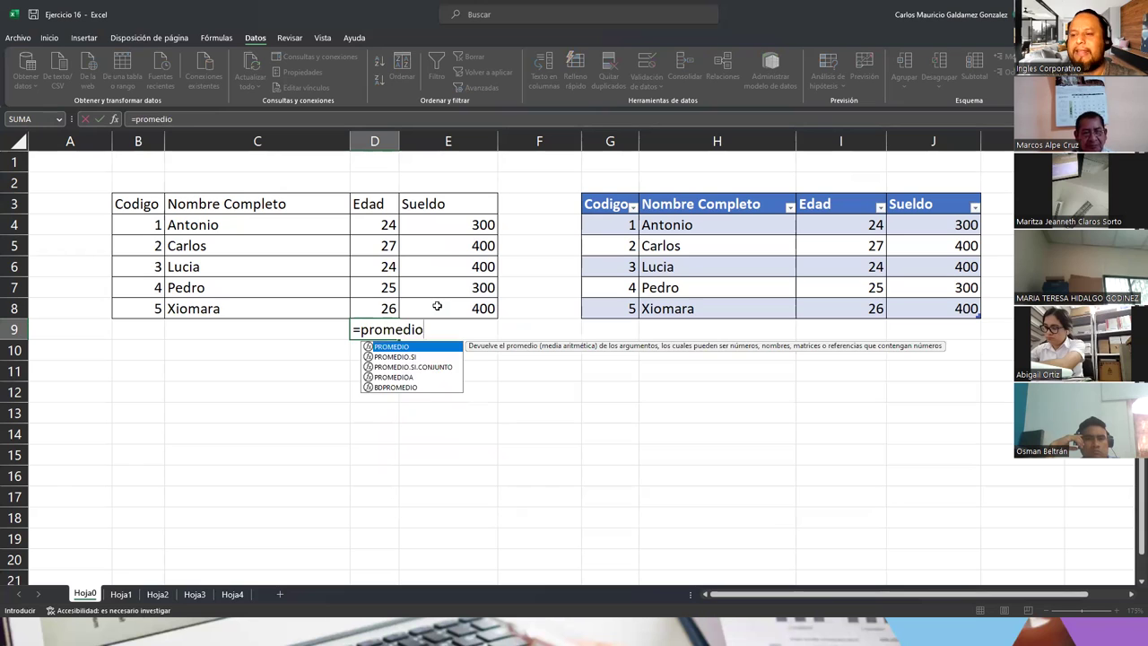
type("(")
left_click_drag(380, 225, 365, 308)
type(")")
key("Return")
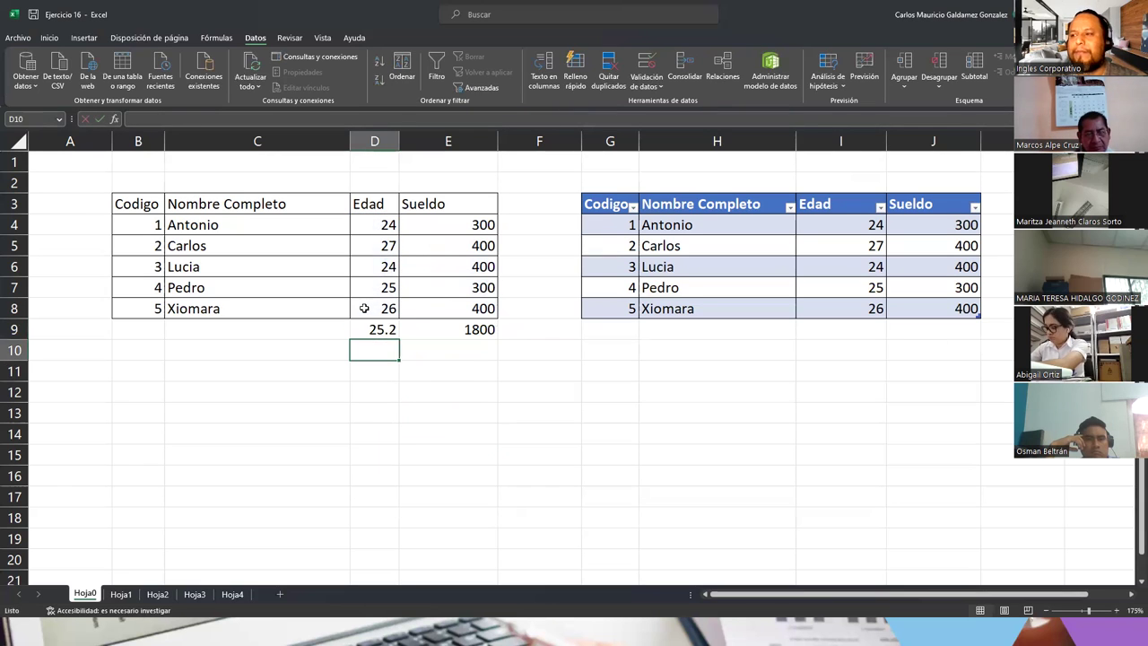
left_click(370, 329)
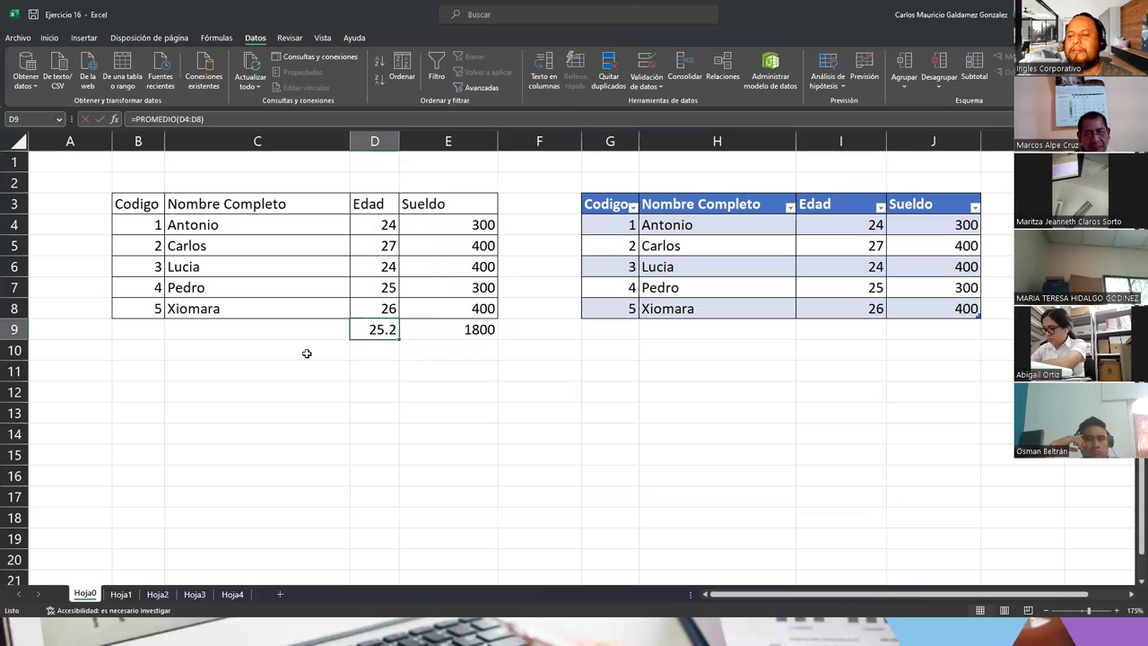
Step: Apply all borders to the totals row B9:E9 of the plain range
left_click(139, 328)
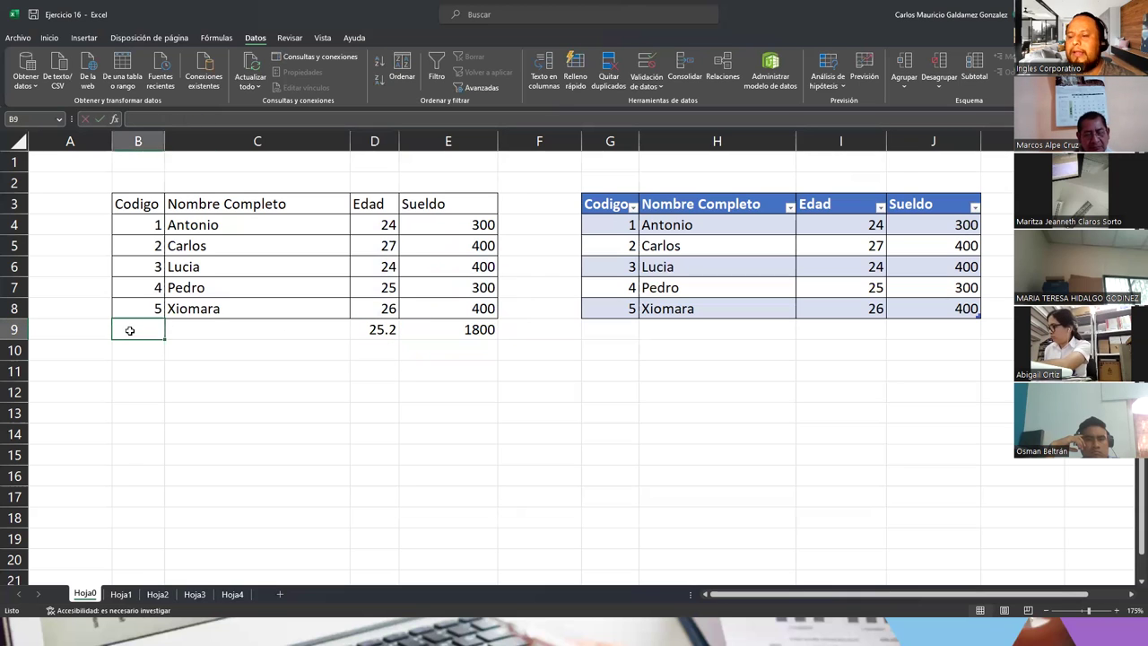
left_click_drag(130, 331, 451, 327)
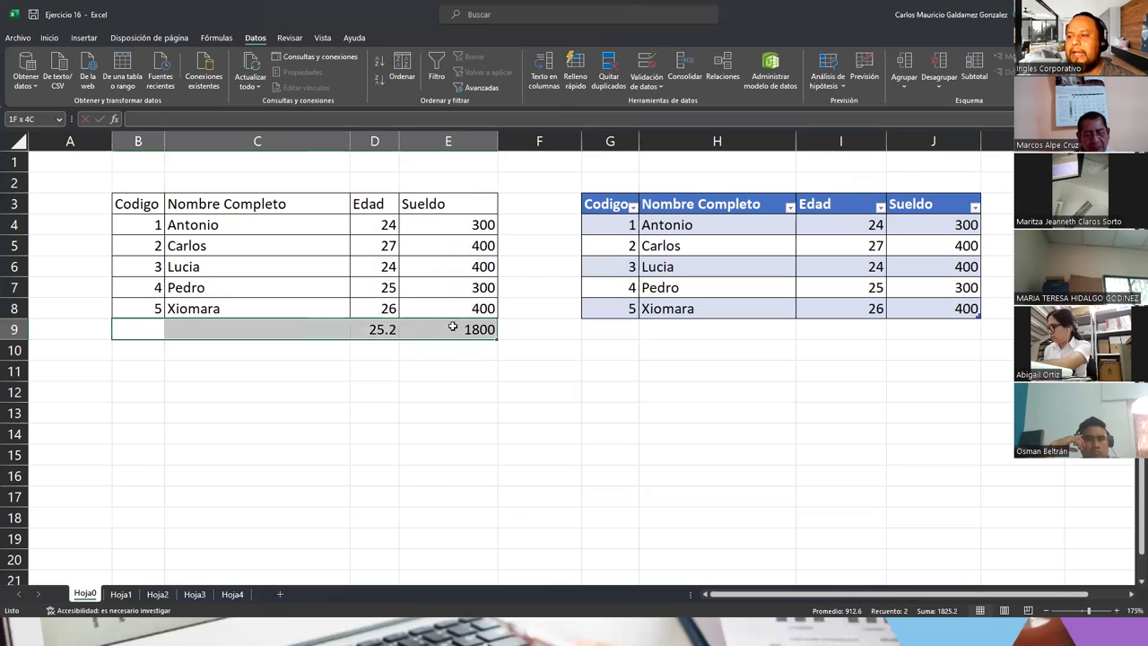
left_click(42, 39)
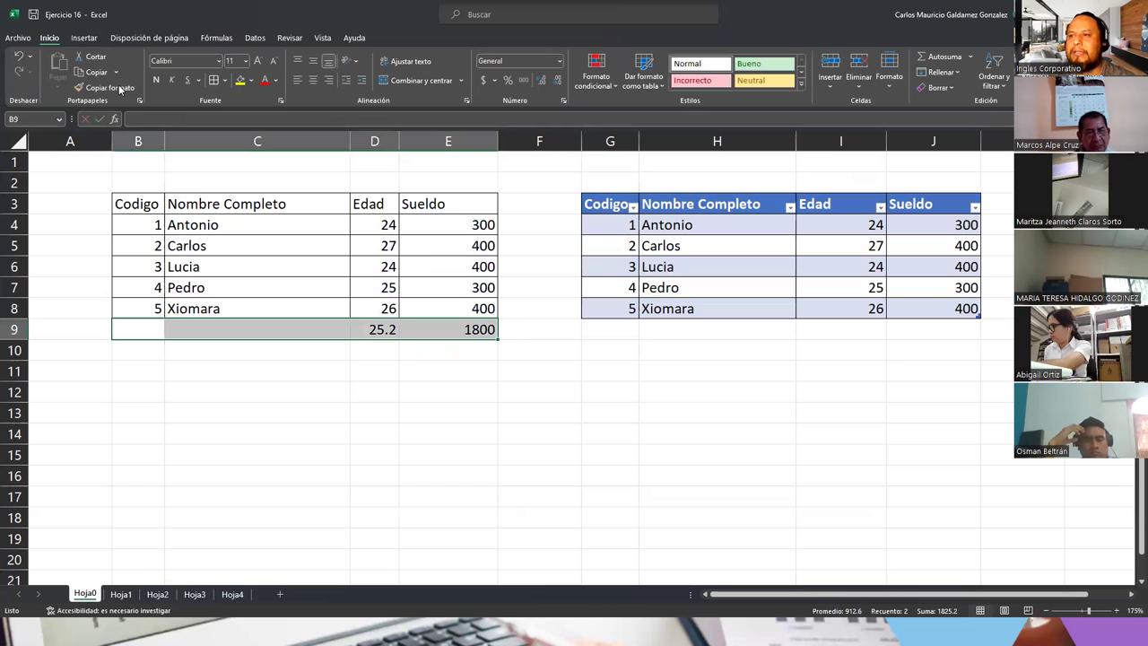
left_click(303, 389)
Step: Turn on the total row of the Excel table and select its Sueldo total in J9
left_click(671, 309)
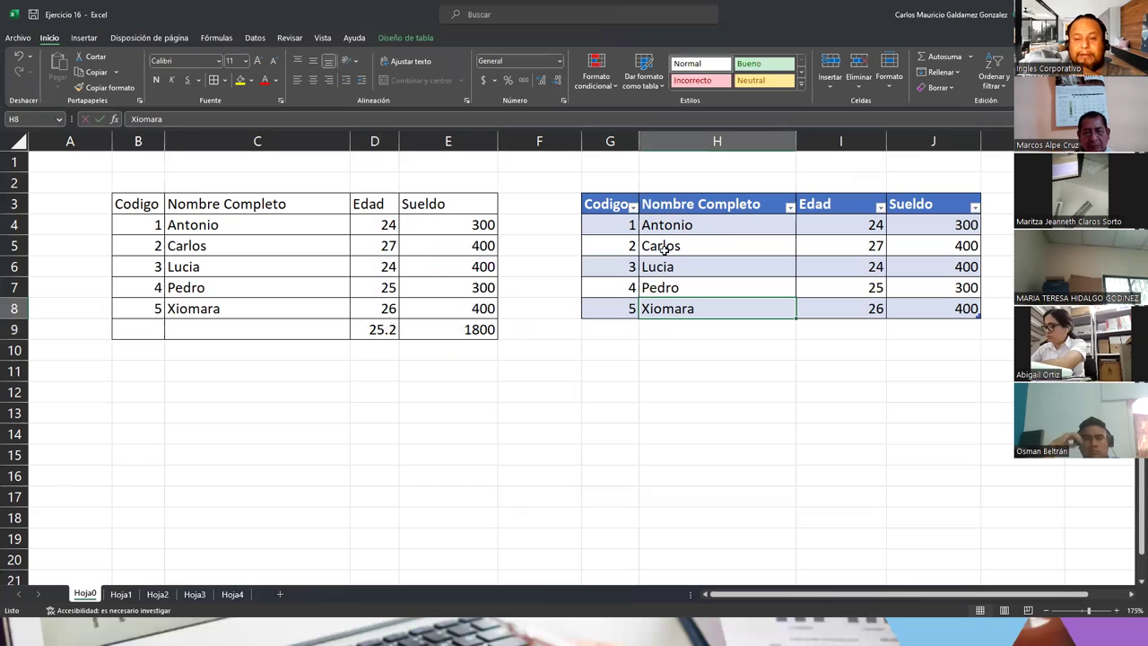
left_click(714, 246)
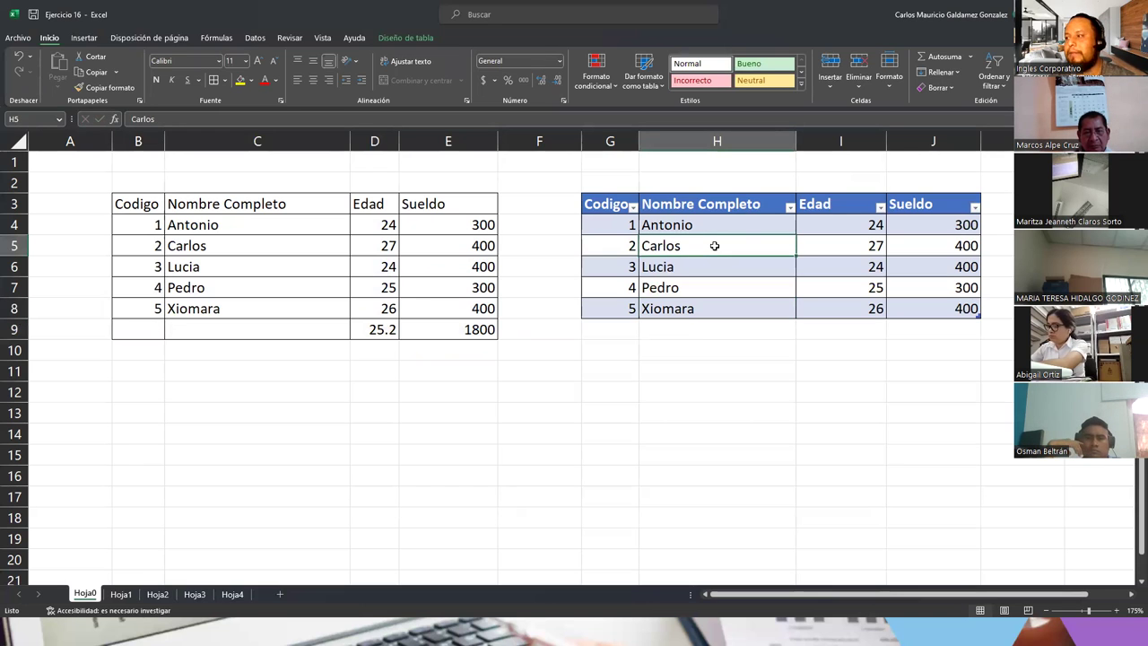
left_click(394, 38)
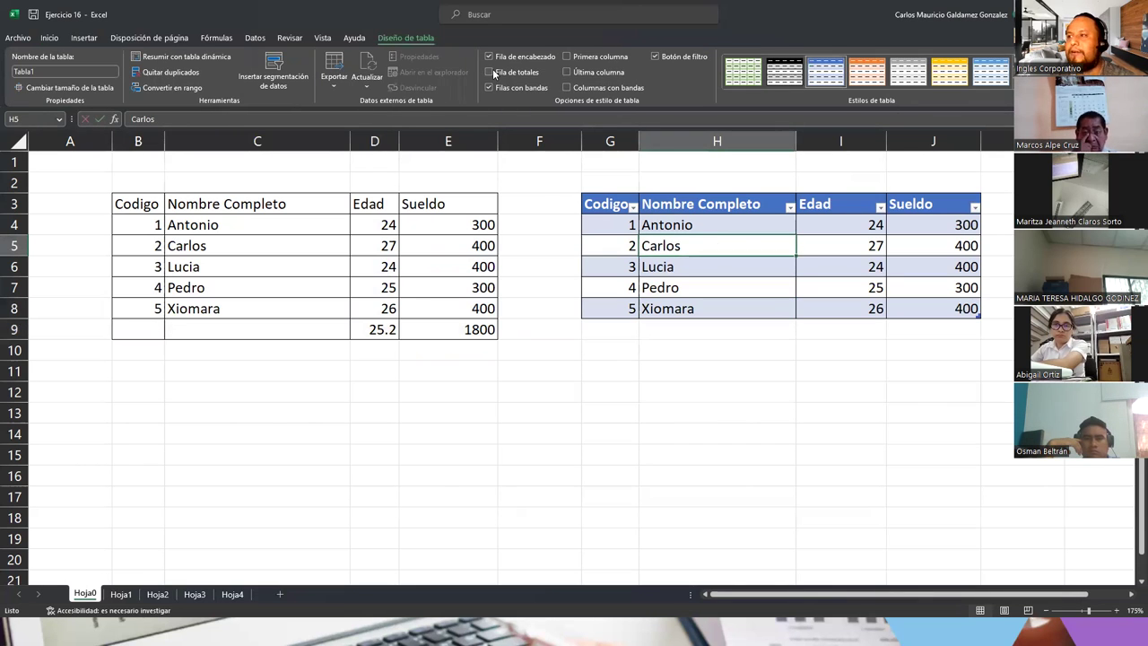
left_click(492, 72)
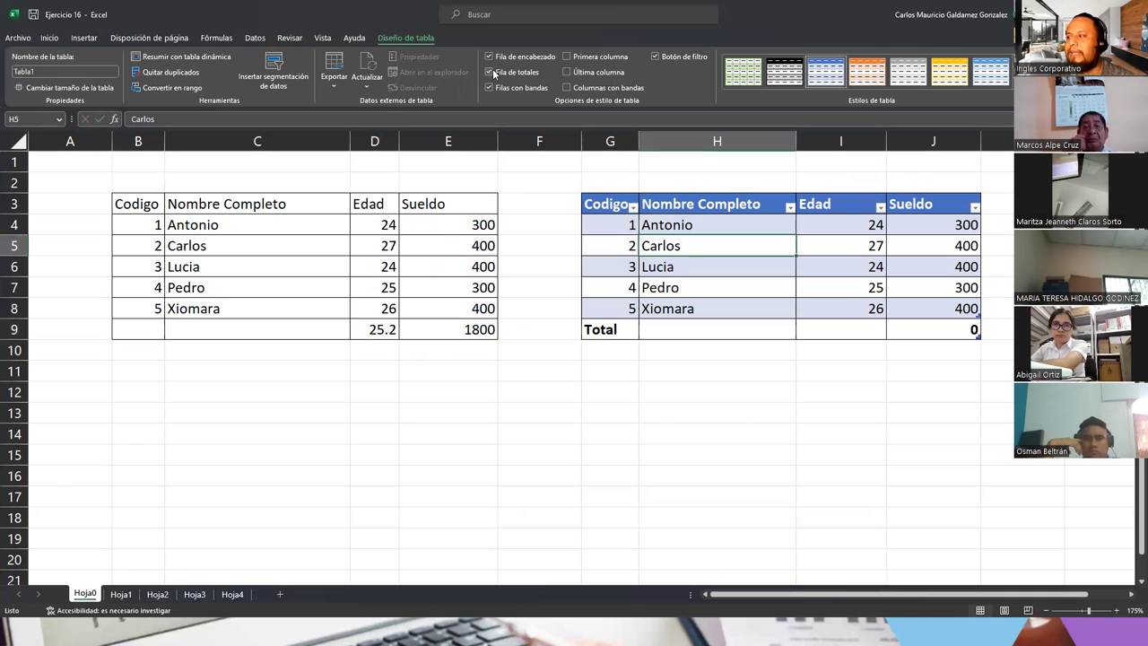
left_click(919, 327)
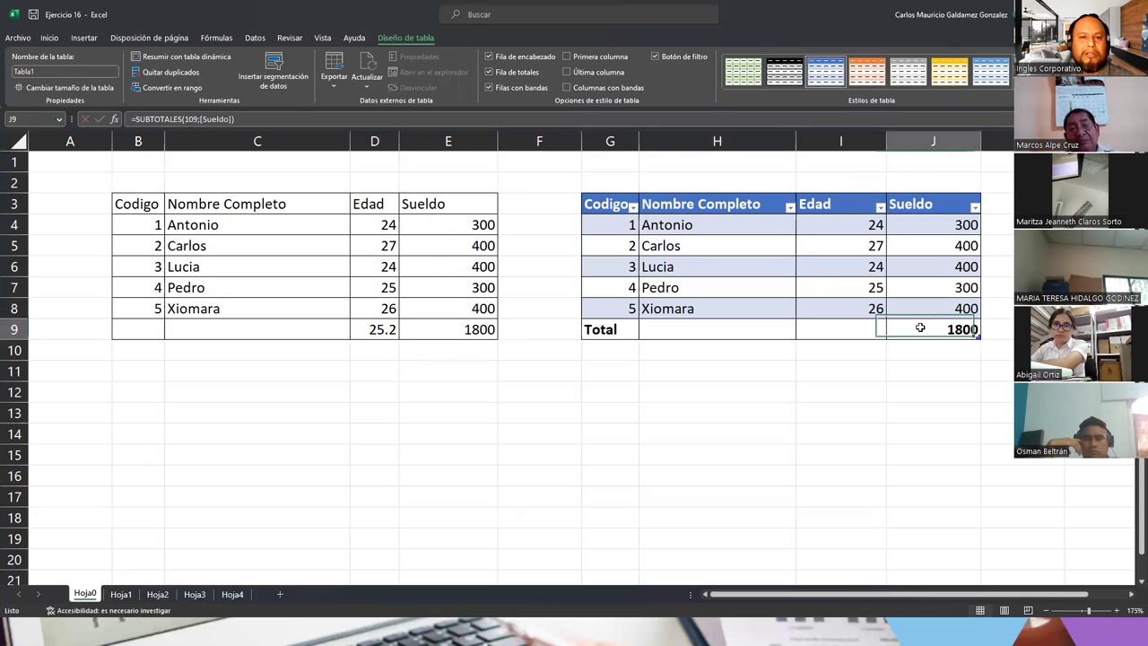
Step: Set the Edad total of the Excel table in I9 to Promedio
left_click(839, 331)
left_click(892, 334)
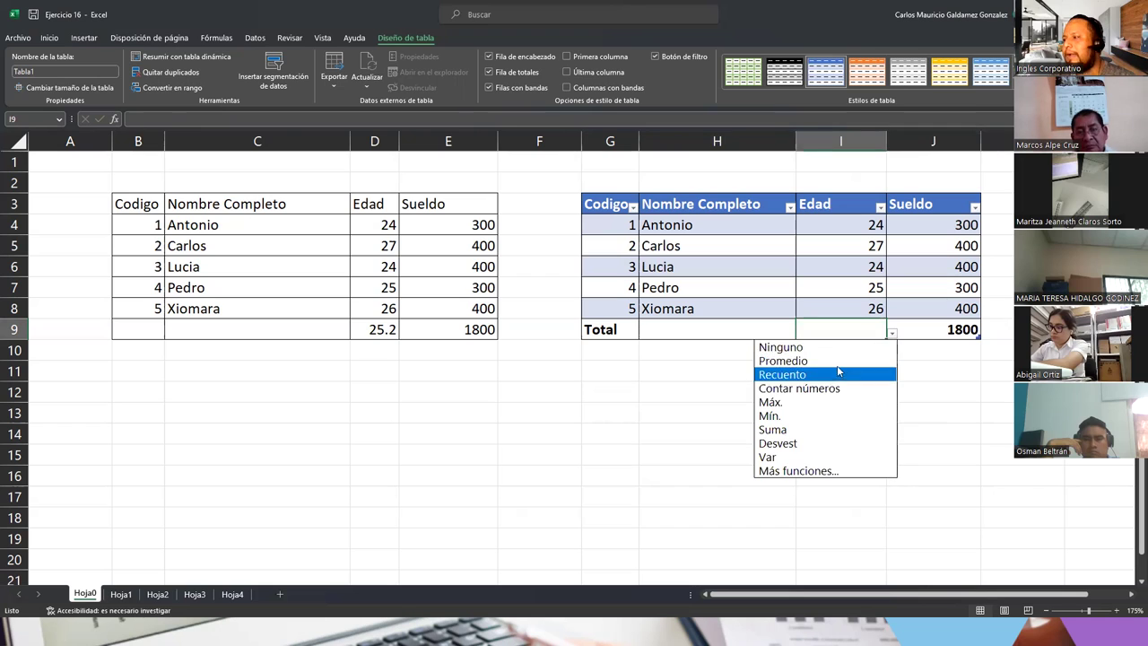
left_click(837, 363)
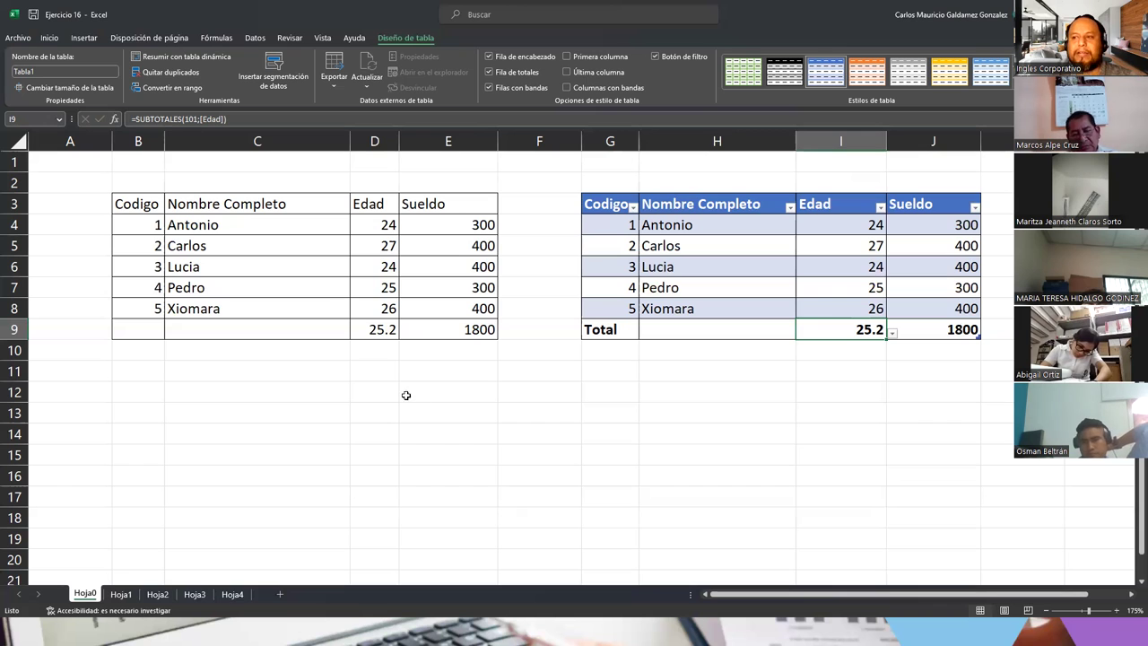
Step: Remove all borders from the plain range B3:E9, including its header and totals row
left_click_drag(130, 206, 437, 331)
left_click(439, 330)
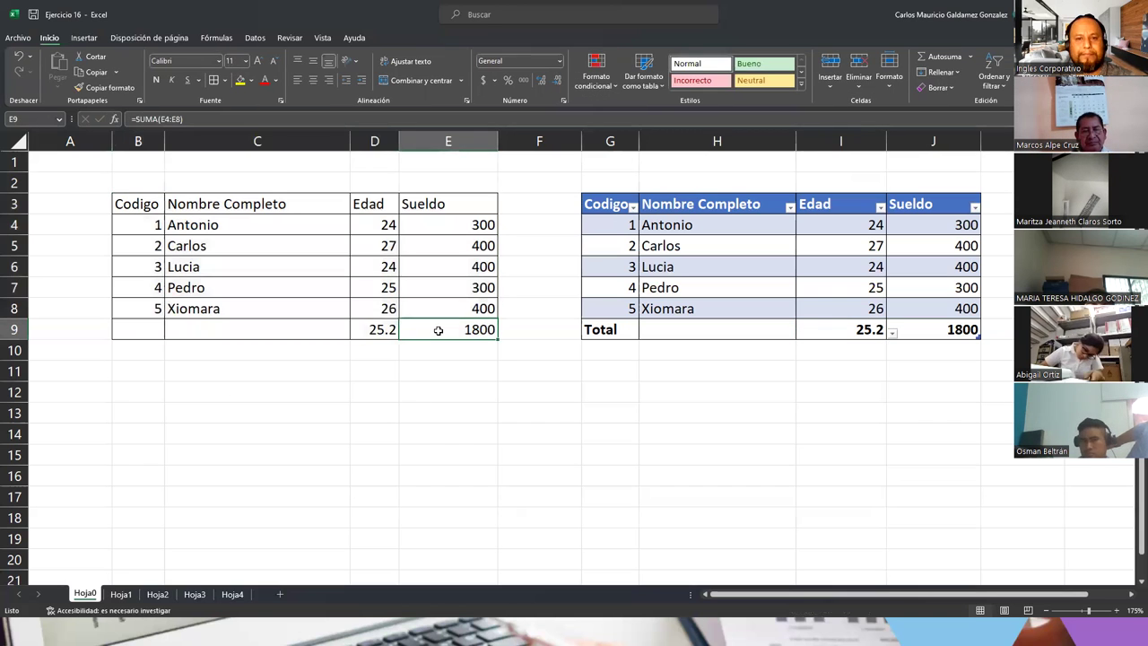
left_click_drag(135, 204, 436, 328)
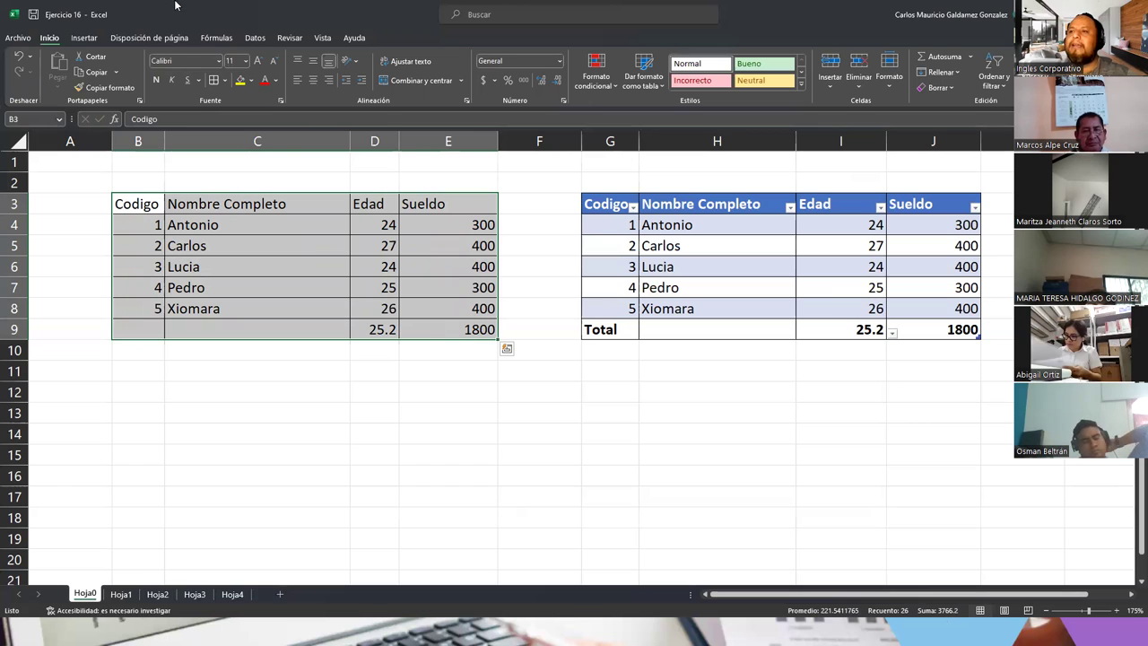
left_click(224, 80)
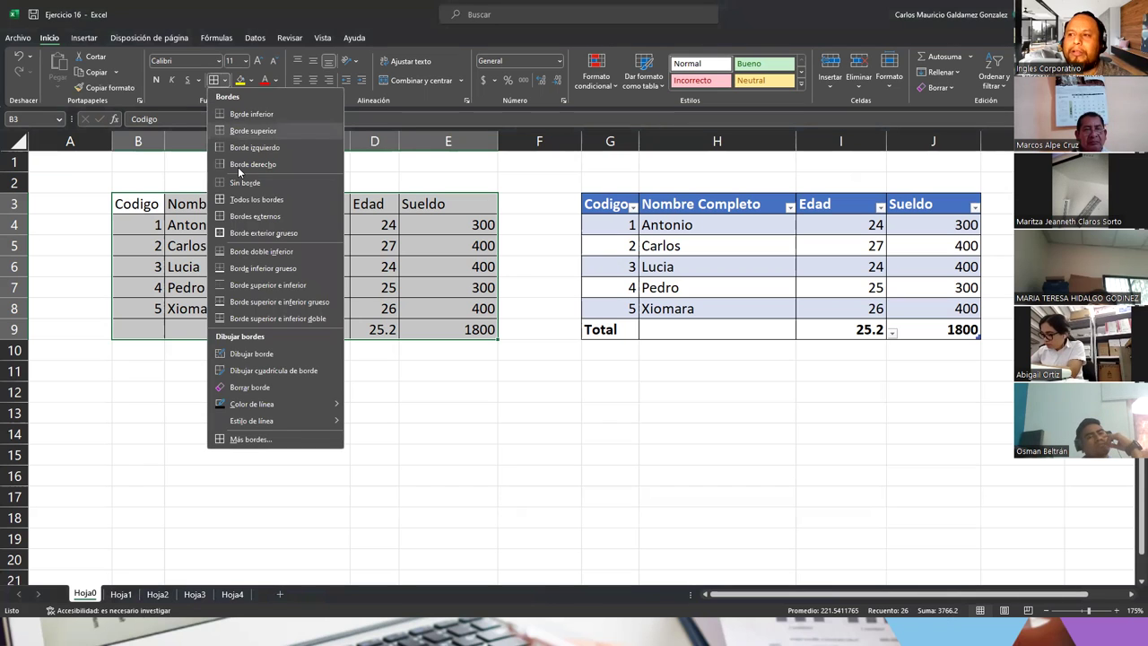
left_click(242, 184)
left_click(266, 302)
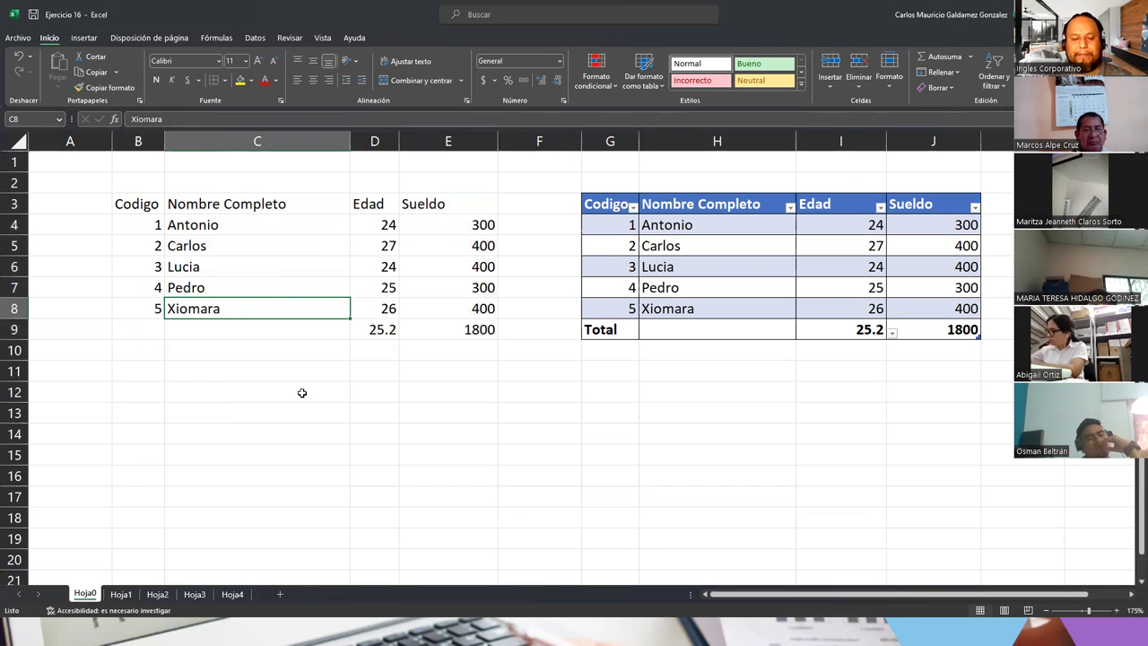
Step: Set the page orientation to Orientación horizontal in the print preview and return to the sheet without printing
key("ctrl+p")
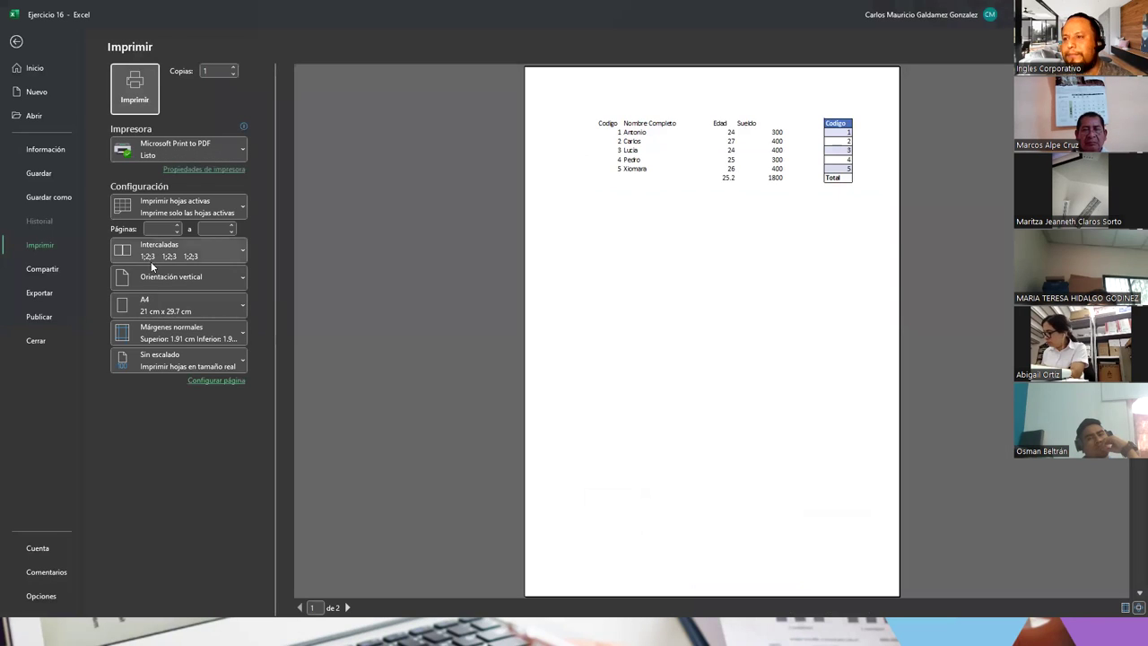
left_click(166, 282)
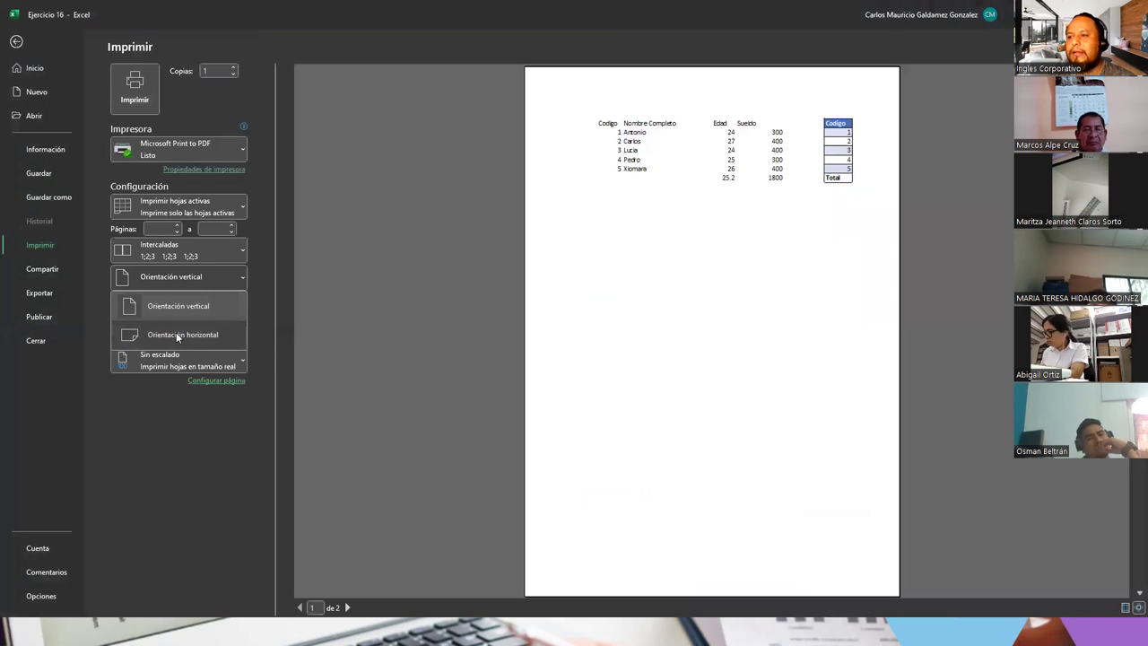
left_click(176, 334)
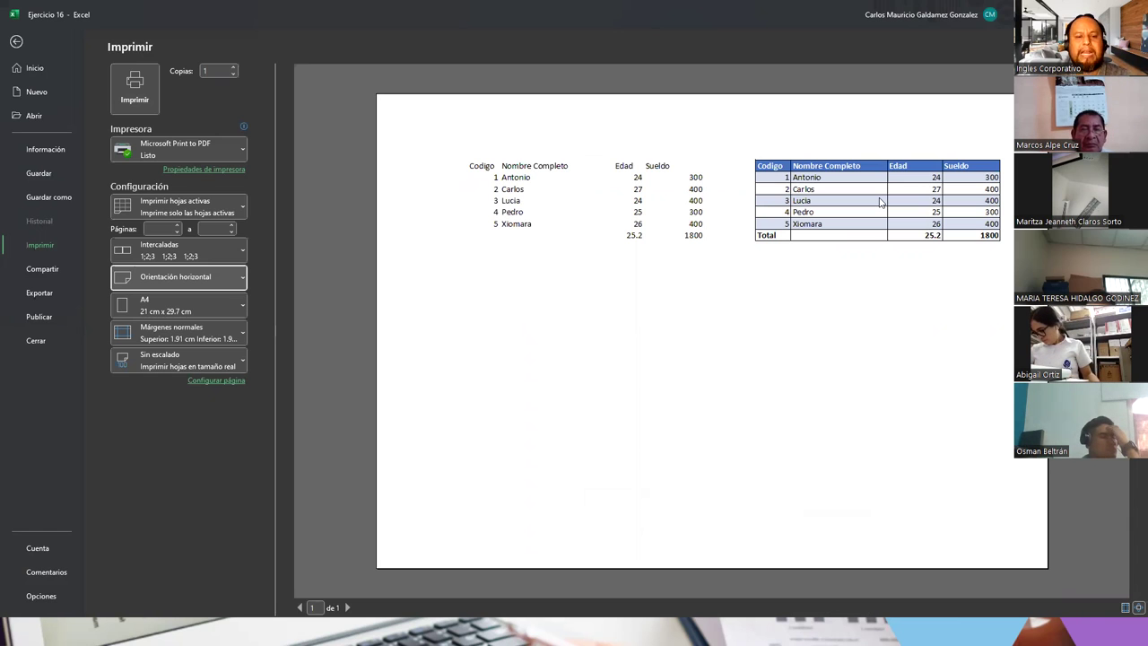
key("Escape")
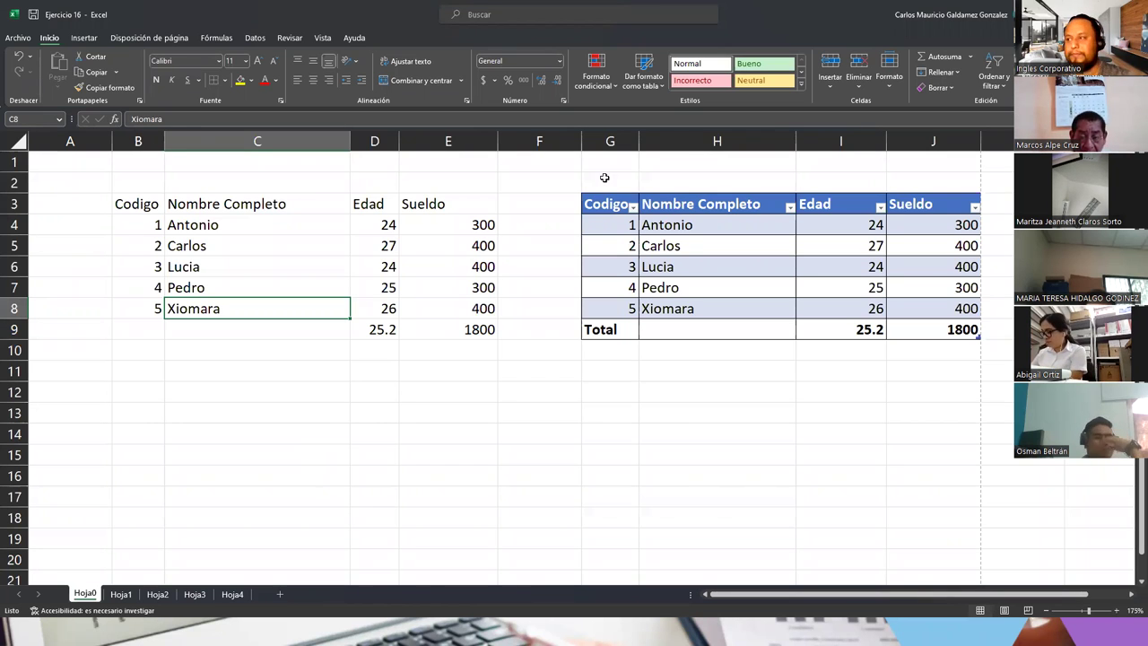
Step: Delete the empty column A from the sheet
left_click(95, 146)
right_click(96, 146)
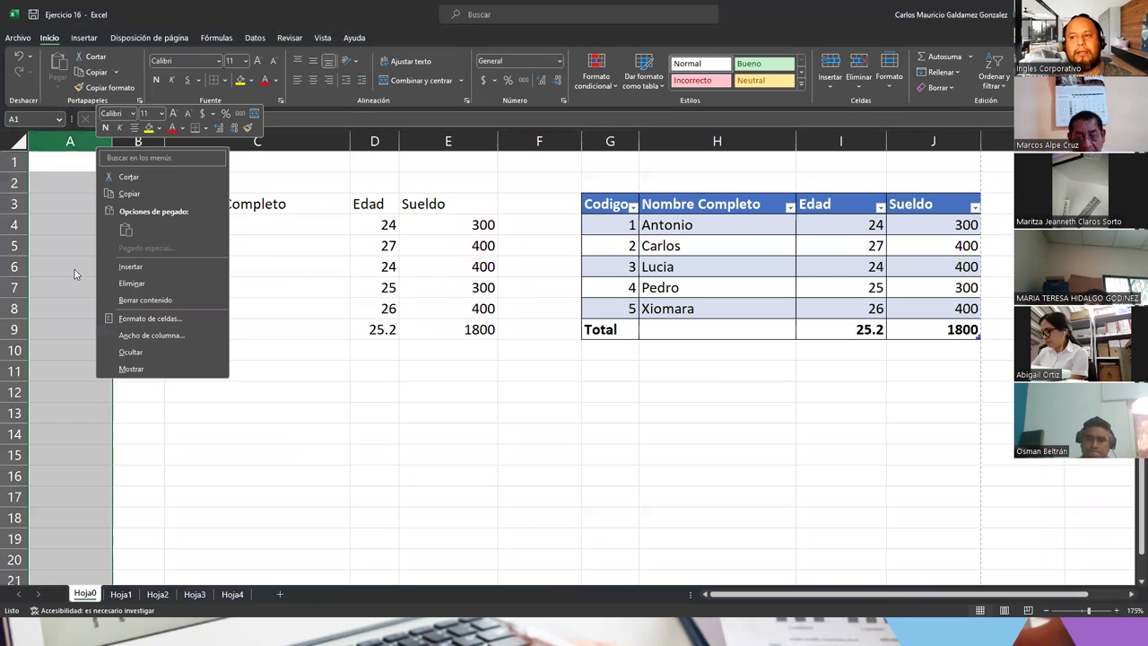
left_click(125, 283)
left_click(137, 305)
left_click(214, 288)
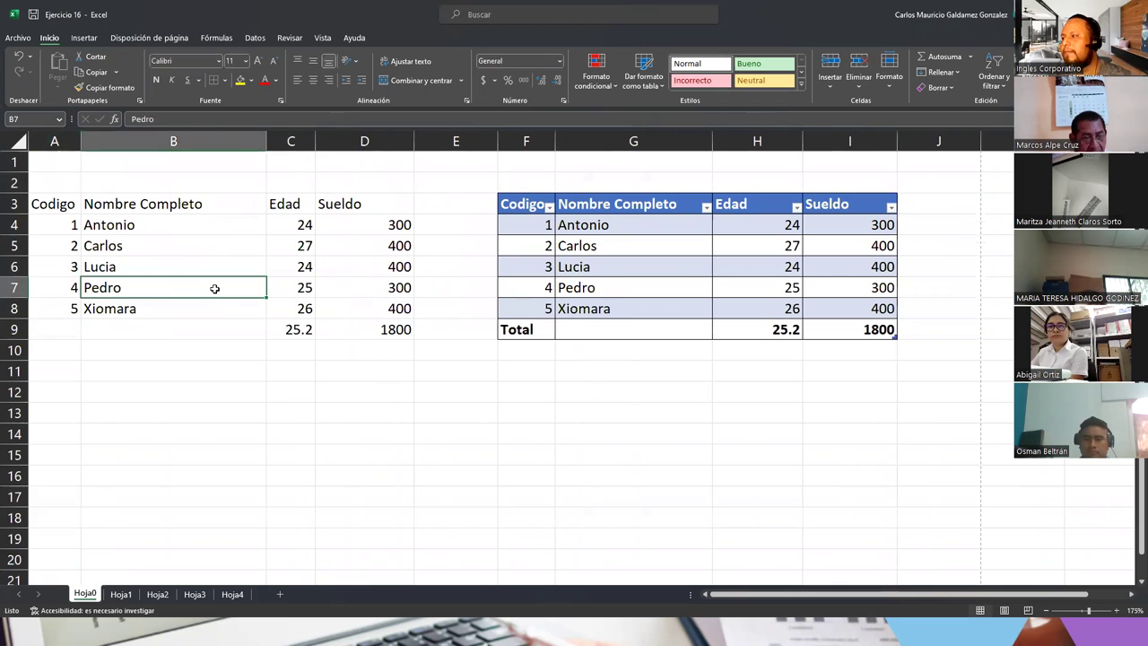
key("alt+Tab")
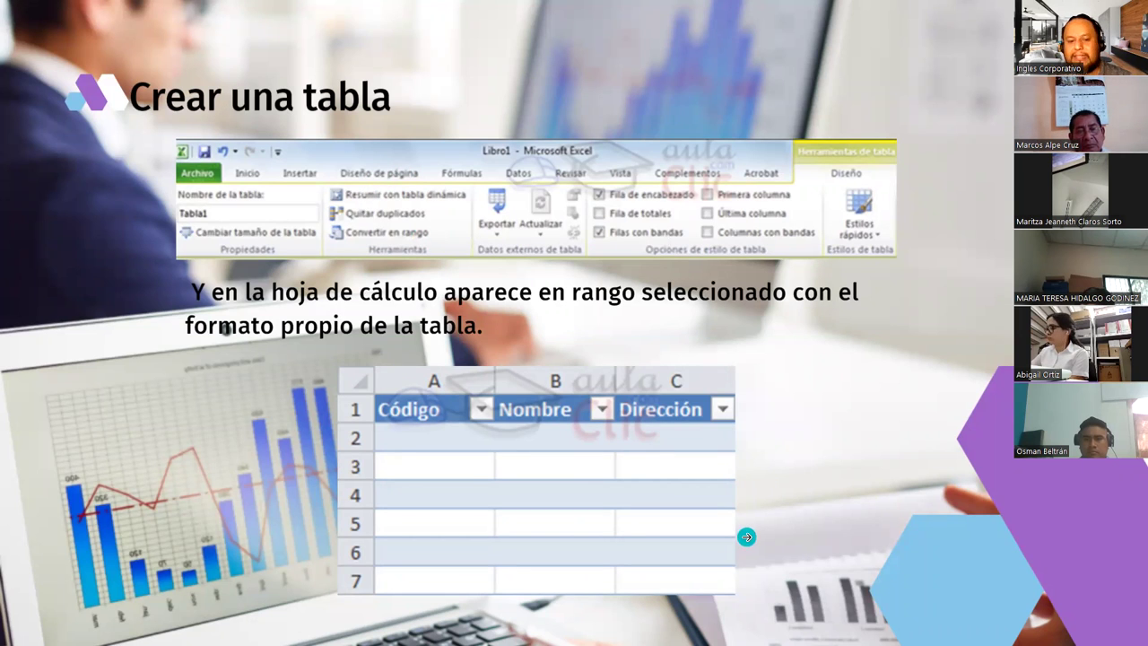
key("alt+Tab")
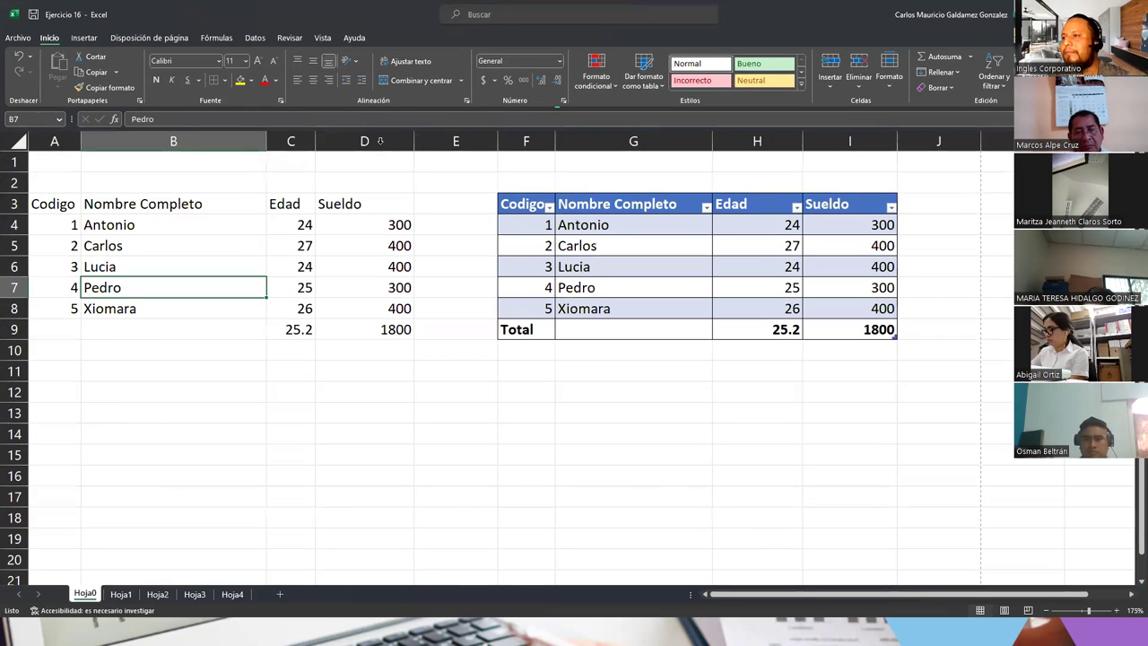
Step: View the fields offered for inserting a slicer on the Excel table and close the dialog without adding one
left_click(541, 262)
left_click(405, 38)
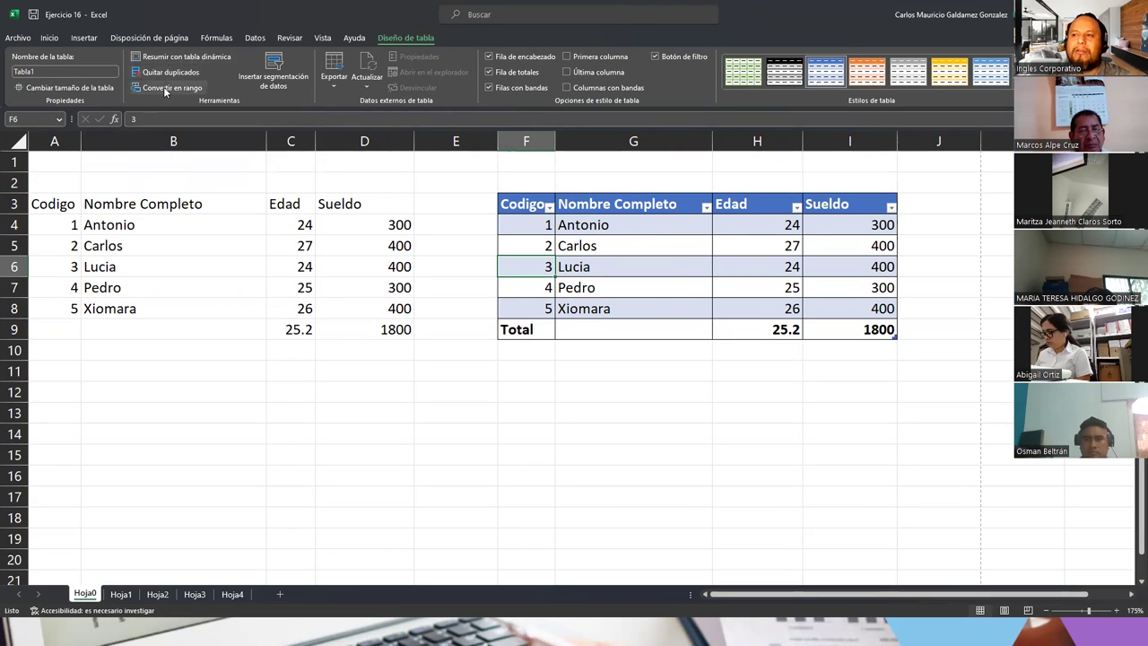
left_click(635, 270)
left_click(271, 87)
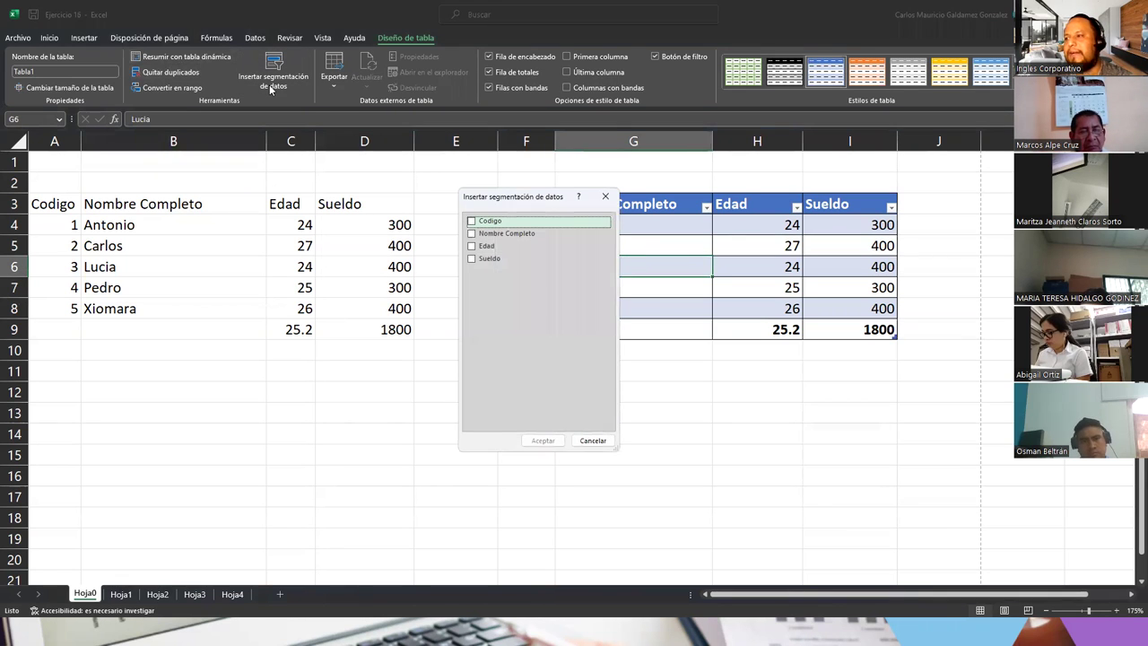
left_click(593, 440)
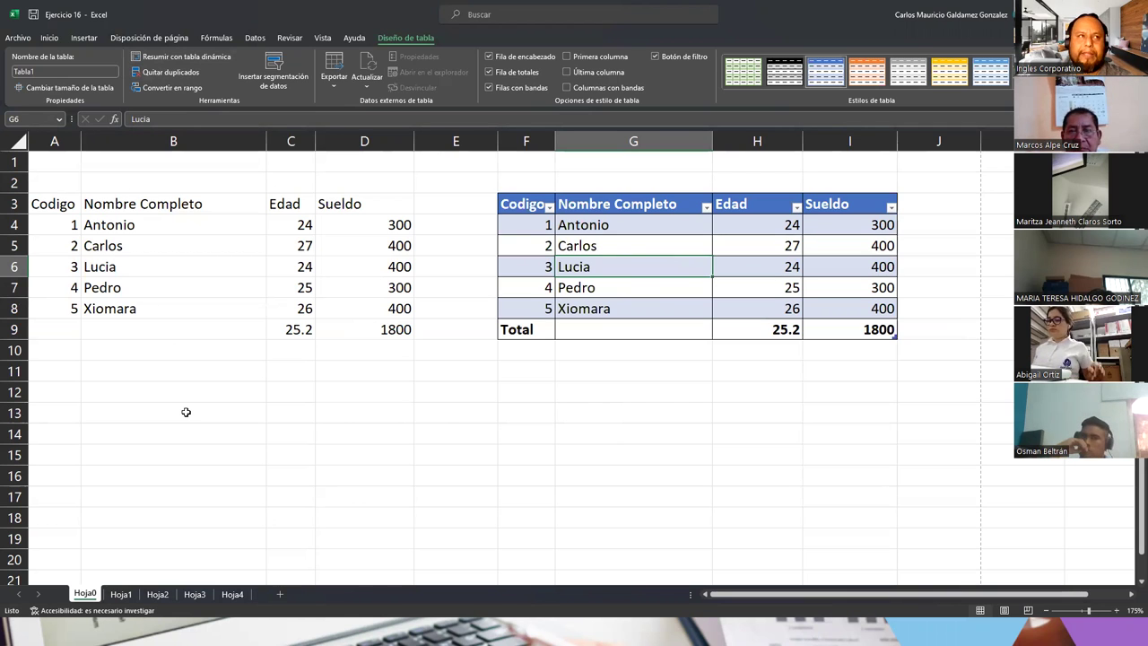
left_click(610, 325)
left_click(582, 306)
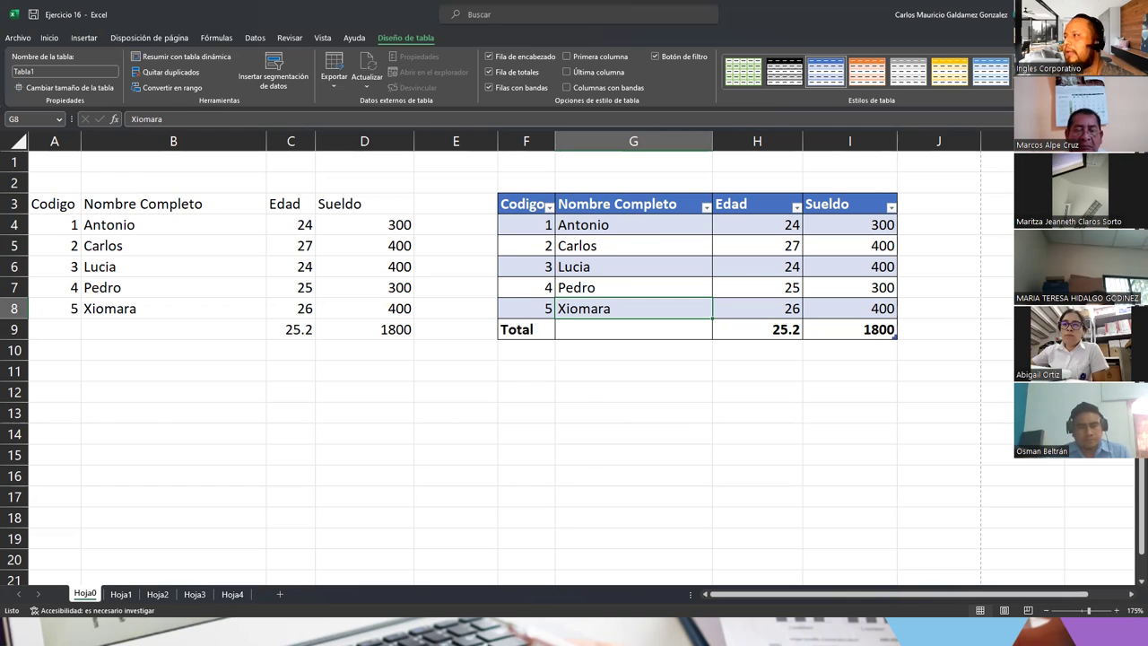
key("alt+Tab")
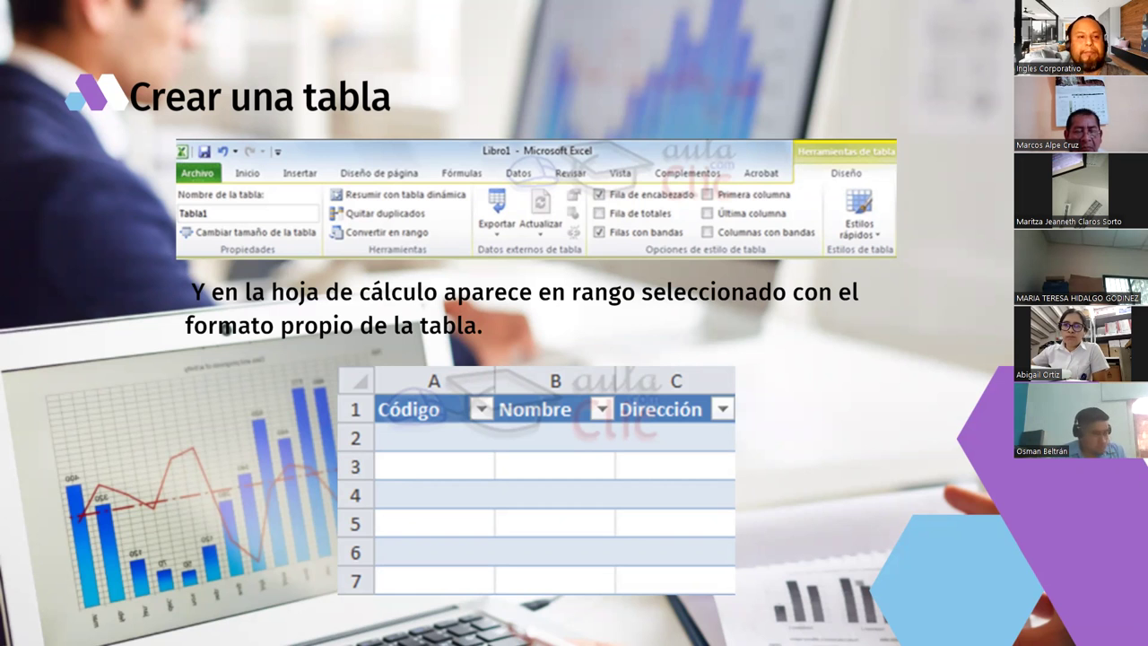
key("Right")
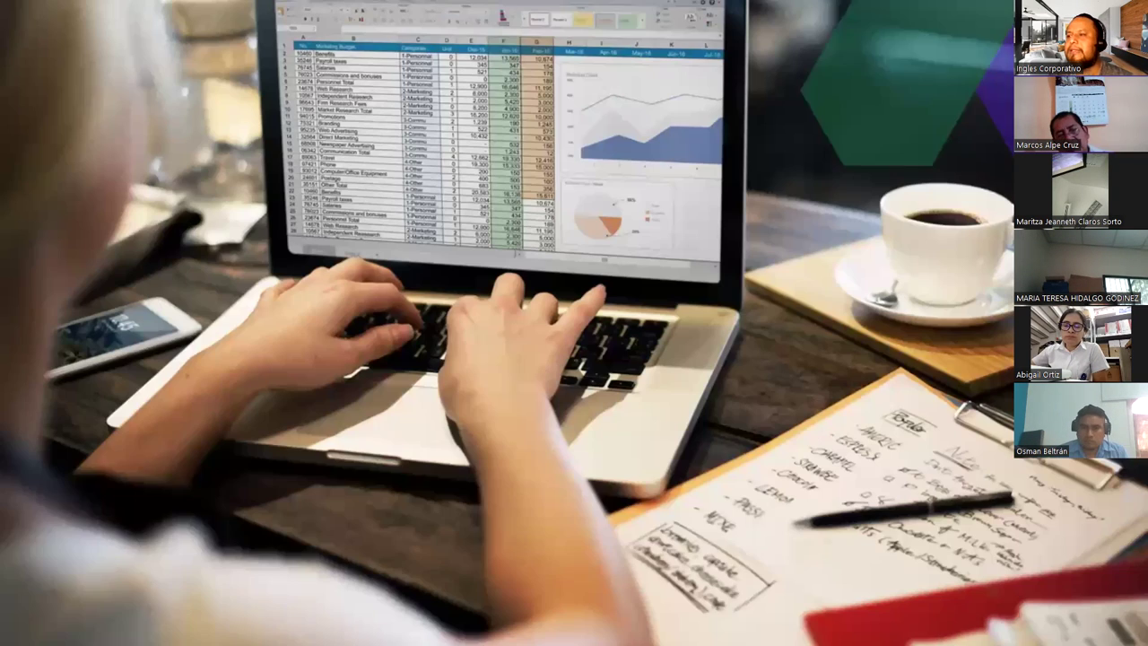
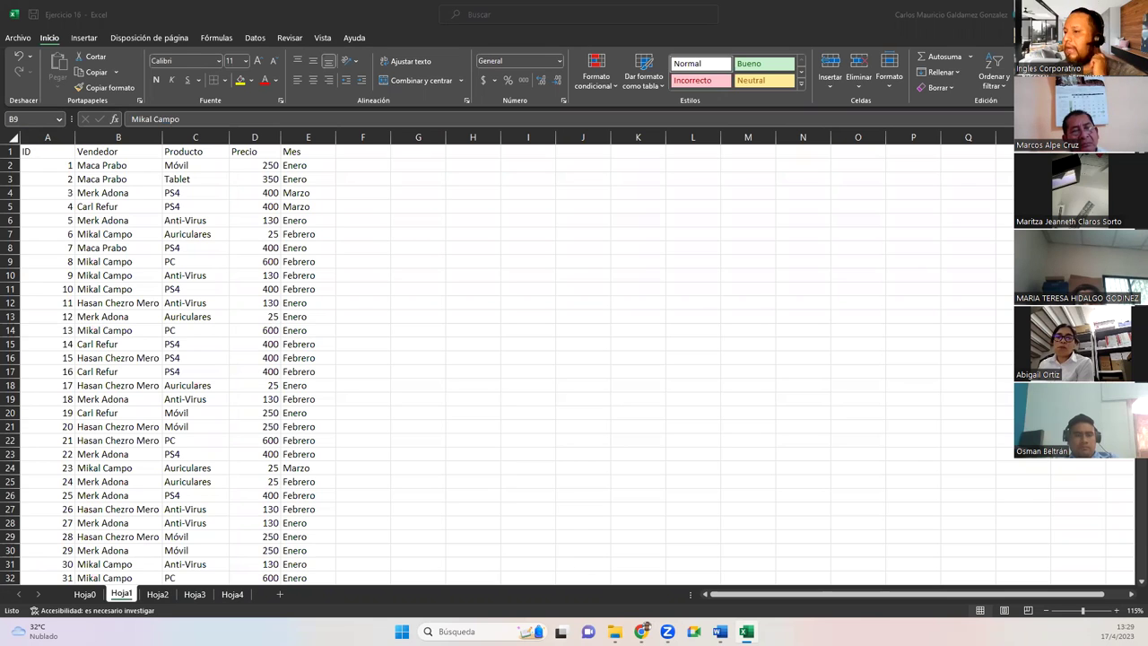
Step: Review the ID, Vendedor, Producto, Precio and Mes headers of the sales list on Hoja1
left_click(64, 151)
left_click(96, 151)
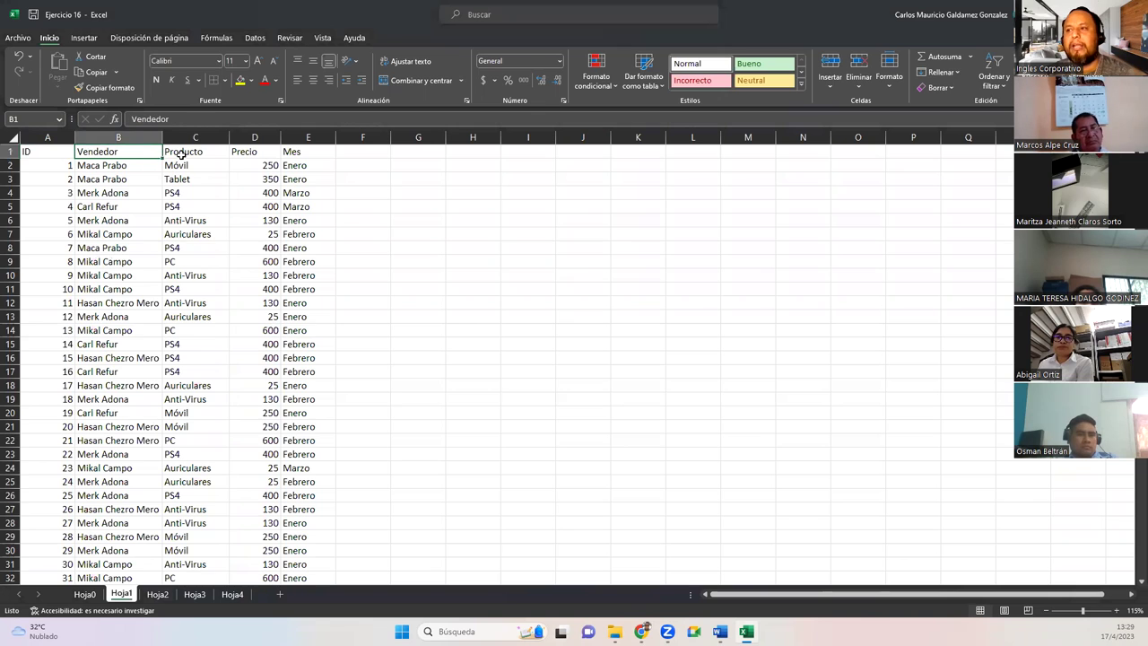
left_click(182, 155)
left_click(250, 154)
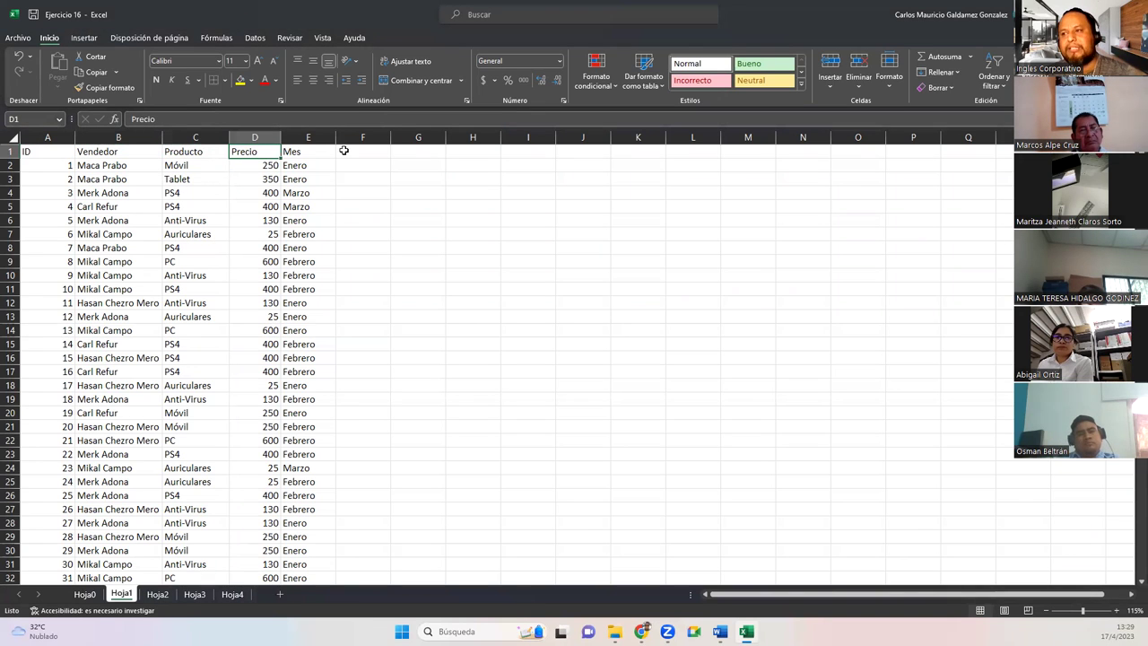
left_click(314, 154)
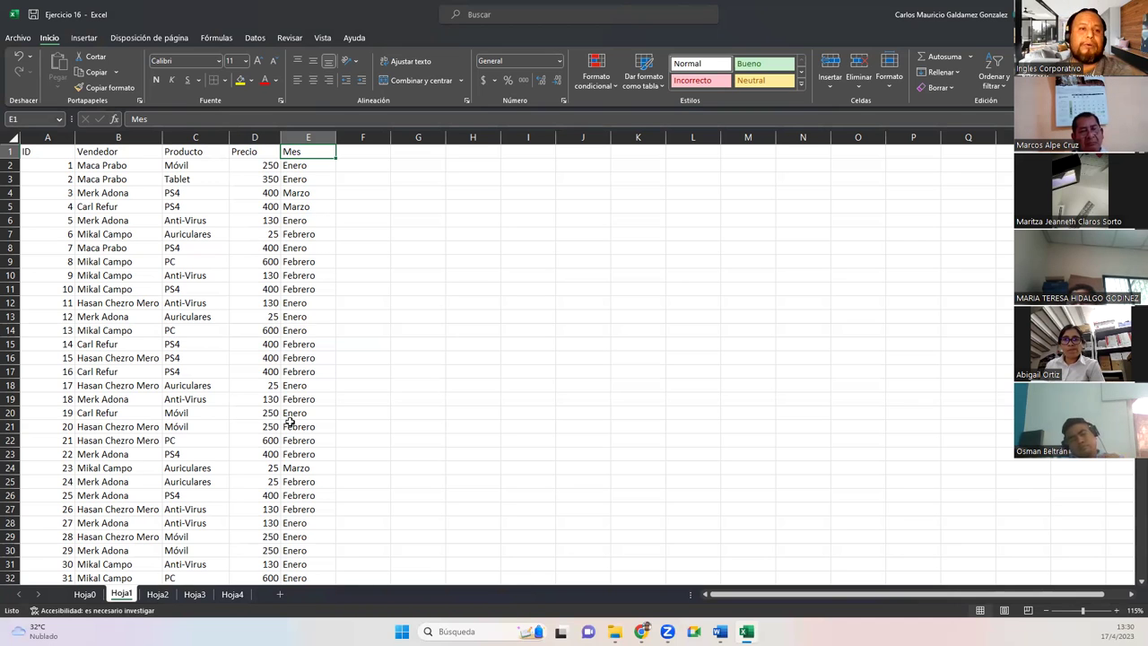
Step: Examine the months in the Mes column and check how the records of the Hoja1 sales list are ordered
left_click_drag(294, 166, 316, 210)
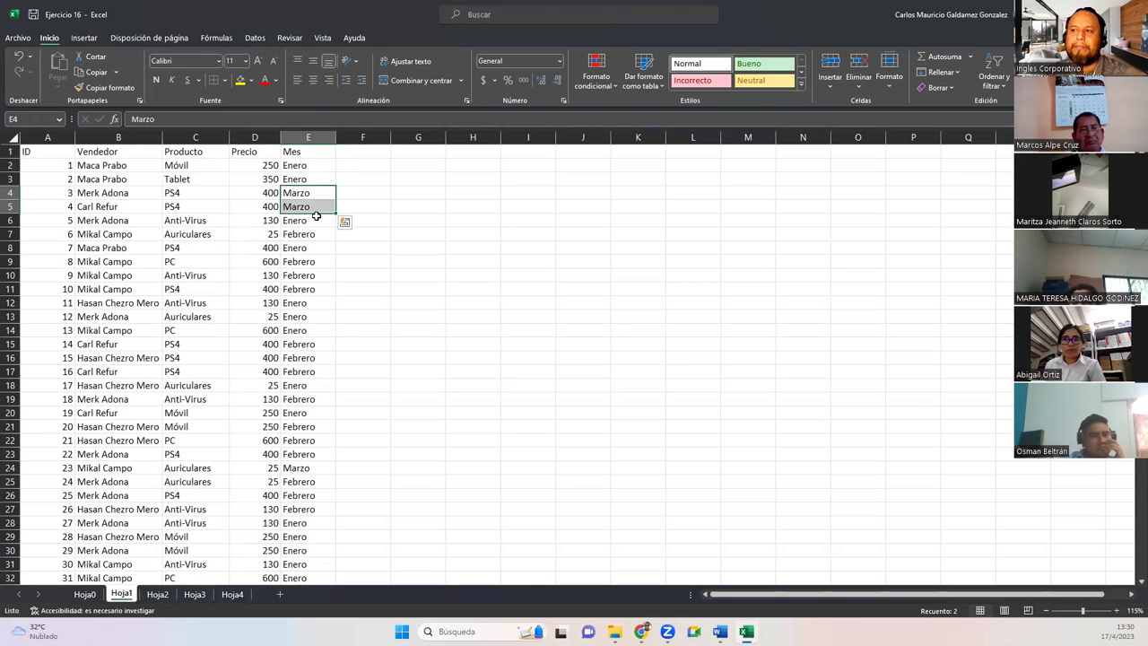
left_click(316, 220)
left_click(317, 234)
left_click(316, 247)
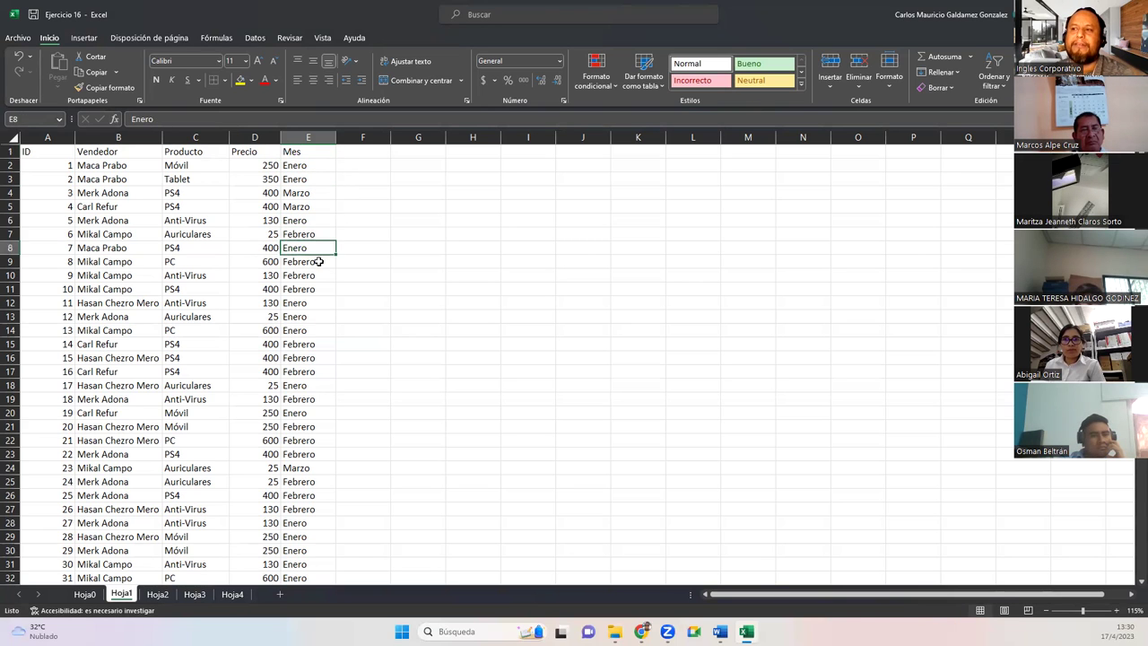
left_click_drag(315, 261, 343, 508)
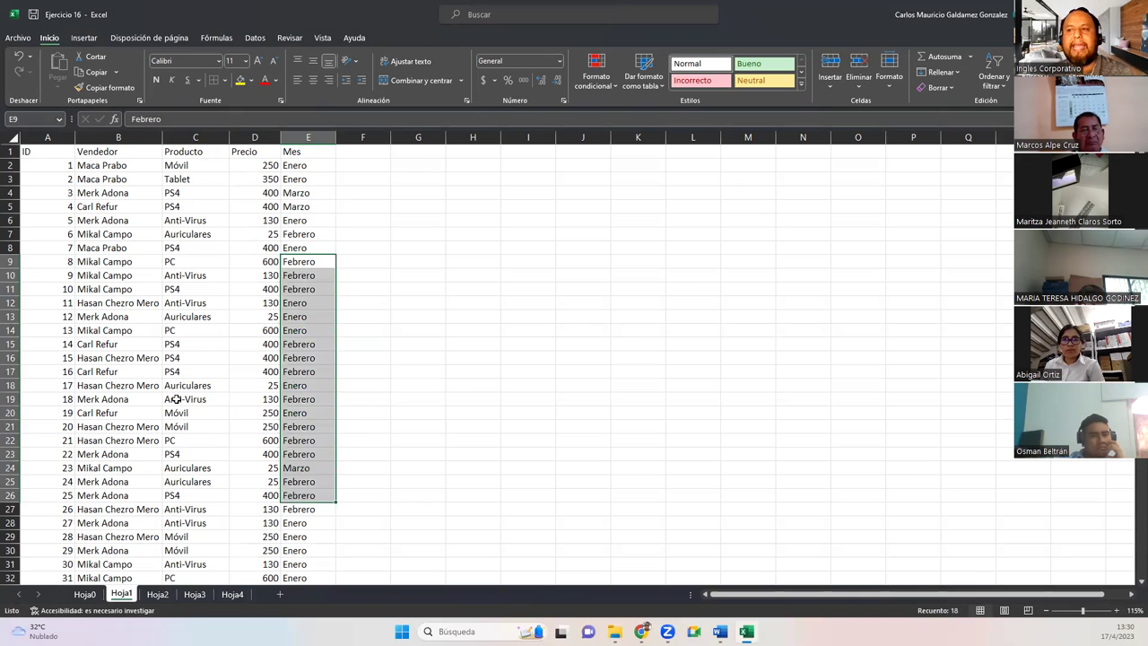
left_click(177, 400)
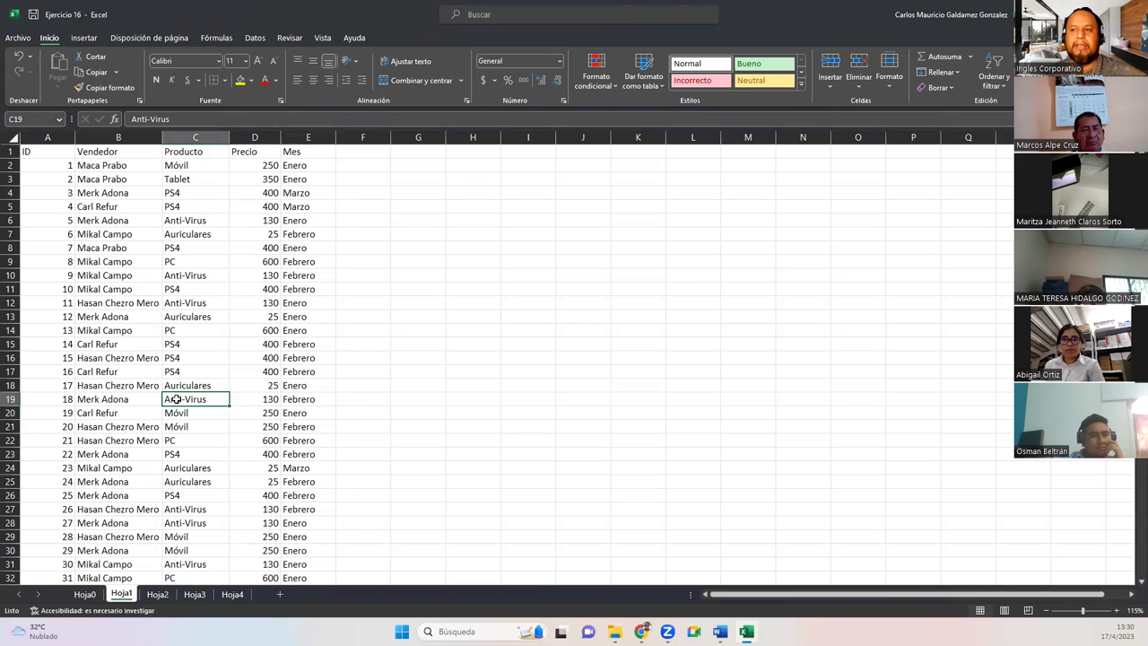
scroll(177, 399, "down", 5)
scroll(176, 399, "up", 5)
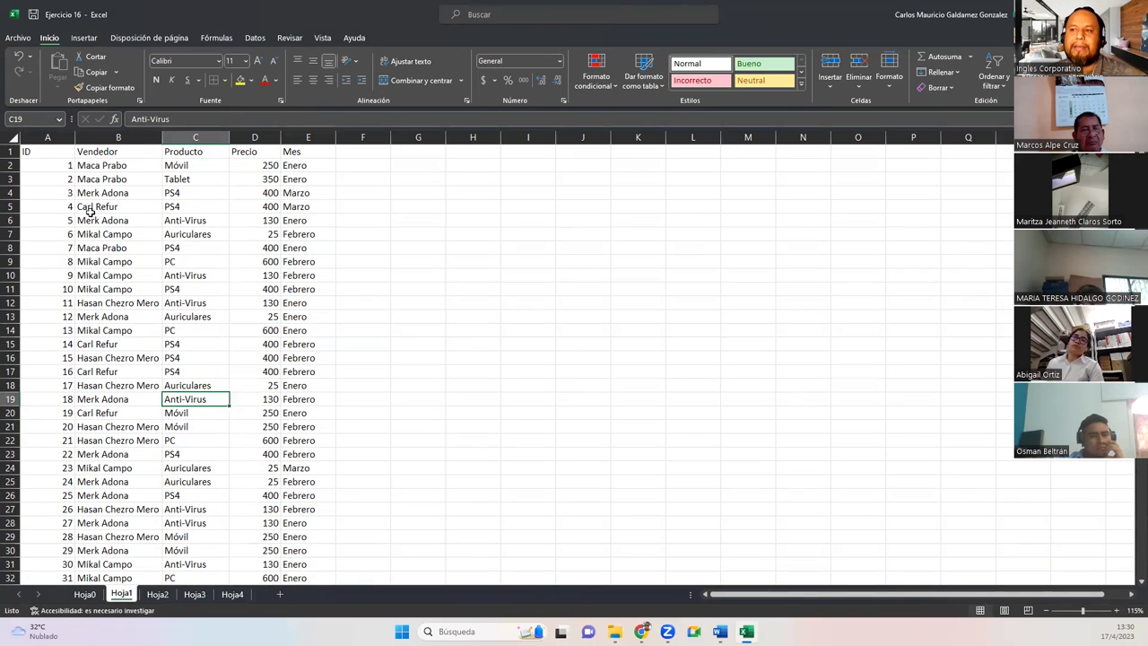
Step: Examine how the sellers repeat down the Vendedor column and compare them with the months in the Mes column
left_click(101, 165)
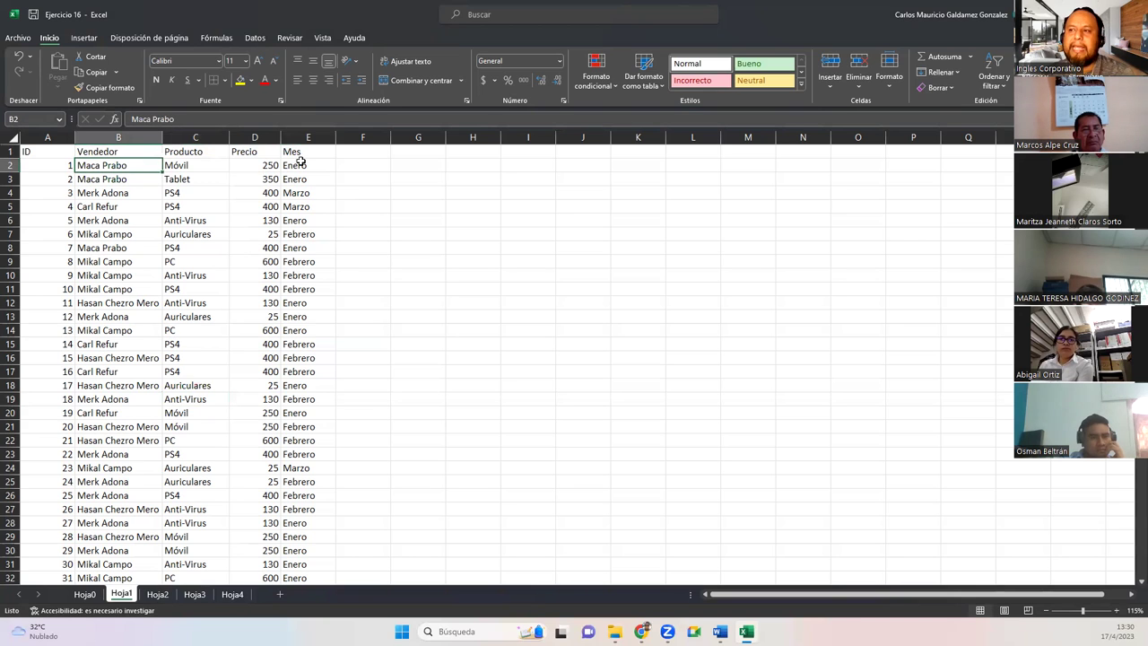
left_click_drag(301, 166, 332, 278)
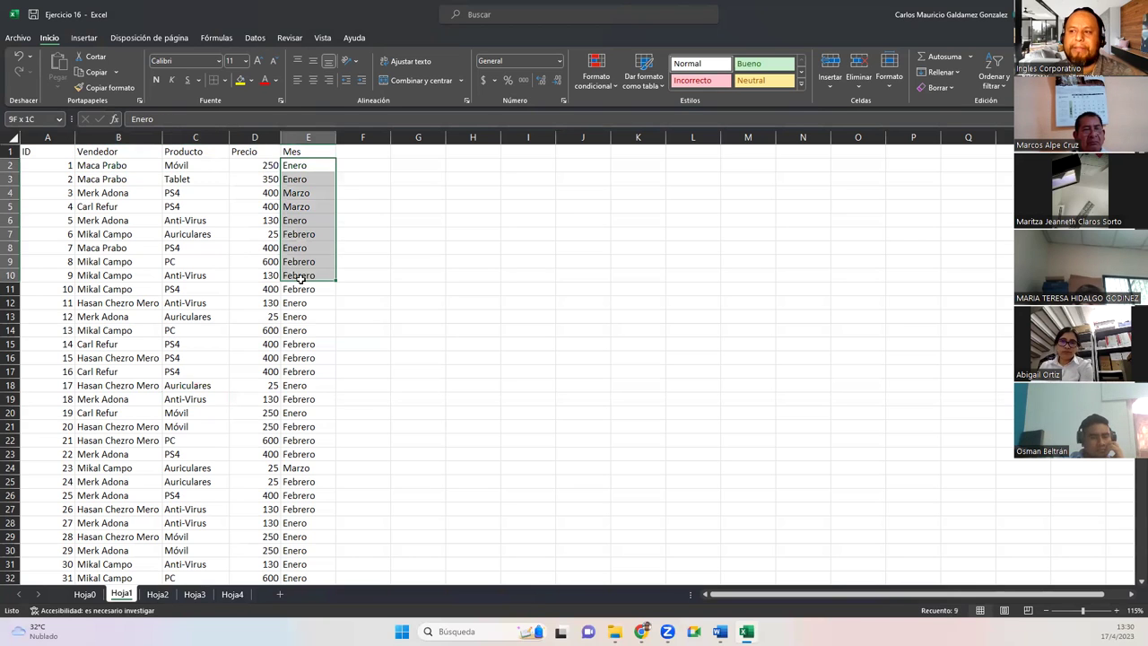
left_click(100, 155)
left_click_drag(101, 179, 112, 287)
left_click(112, 289)
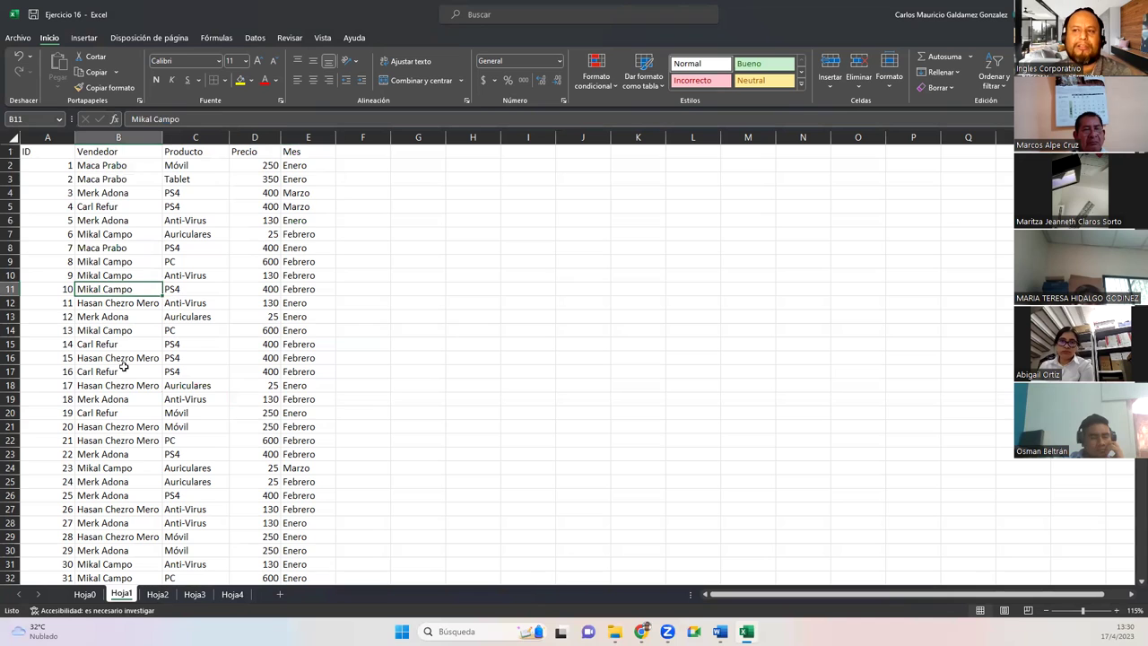
left_click_drag(98, 165, 104, 194)
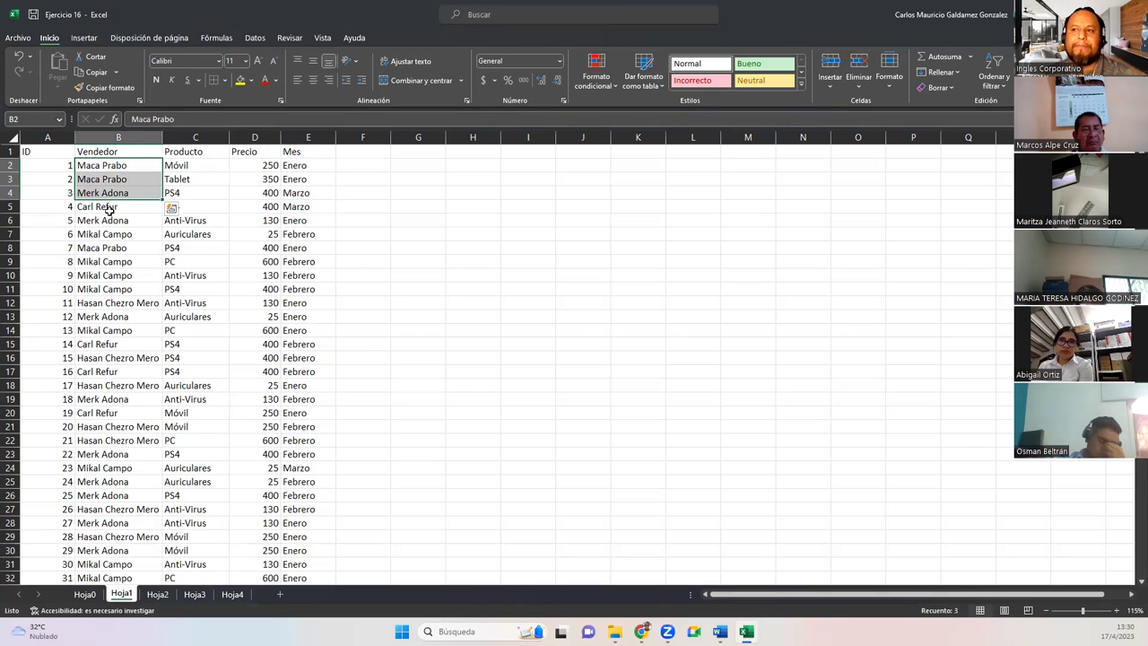
left_click(115, 220)
left_click(94, 306)
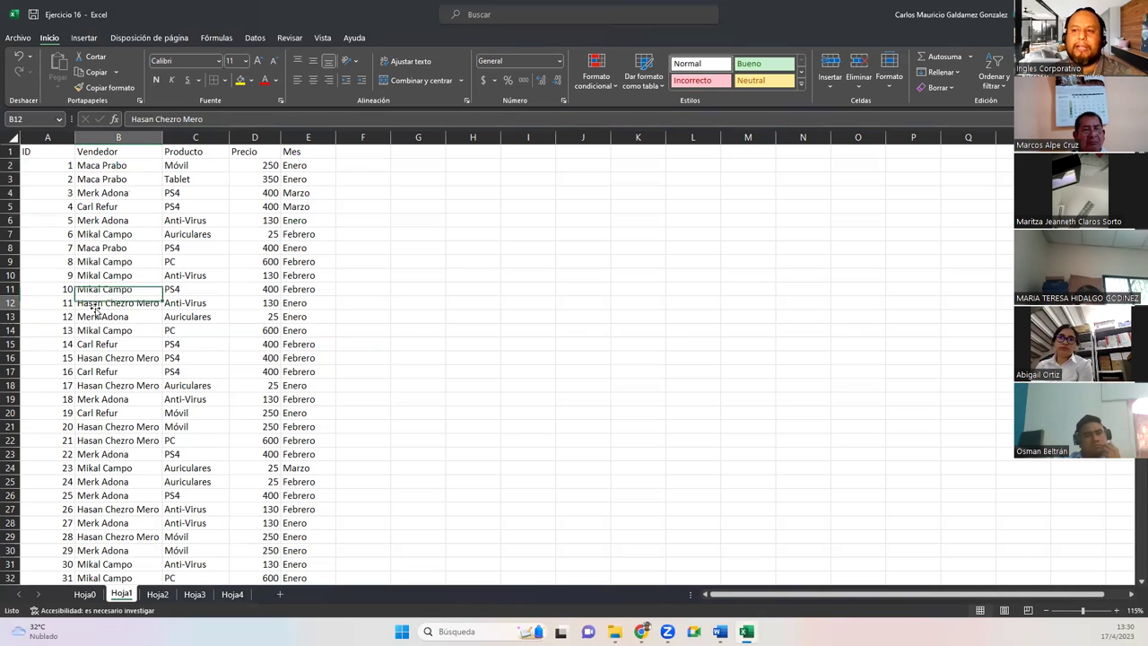
left_click(92, 373)
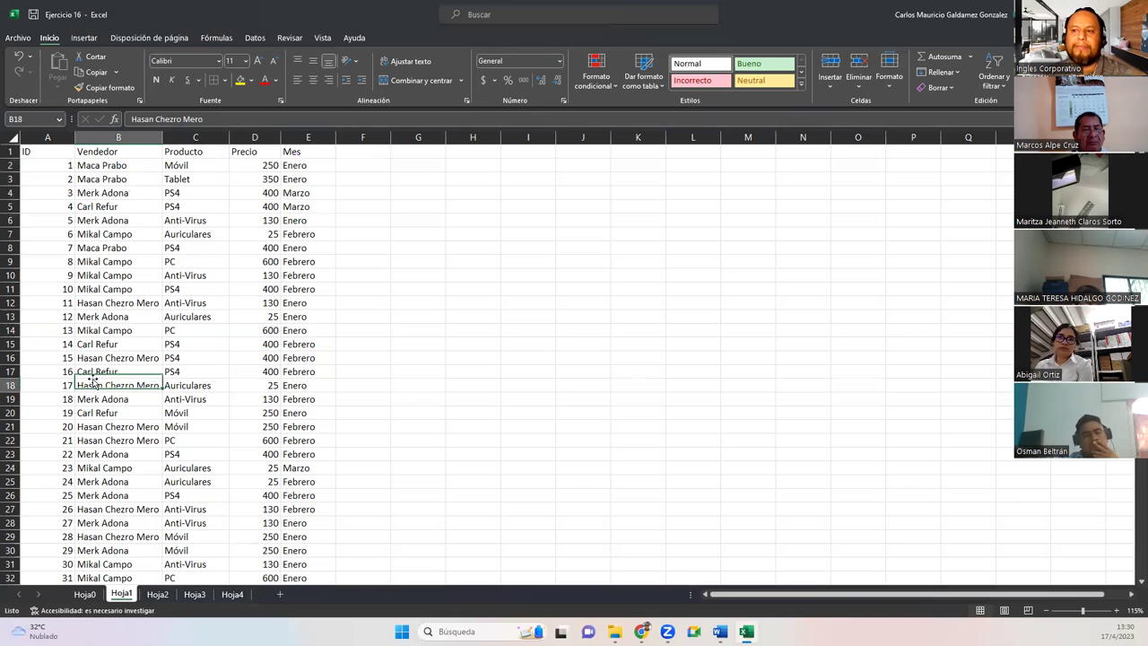
Step: Examine the Hoja1 sales list from its headers down to the last record and return to the Vendedor entries in the first rows
left_click(90, 468)
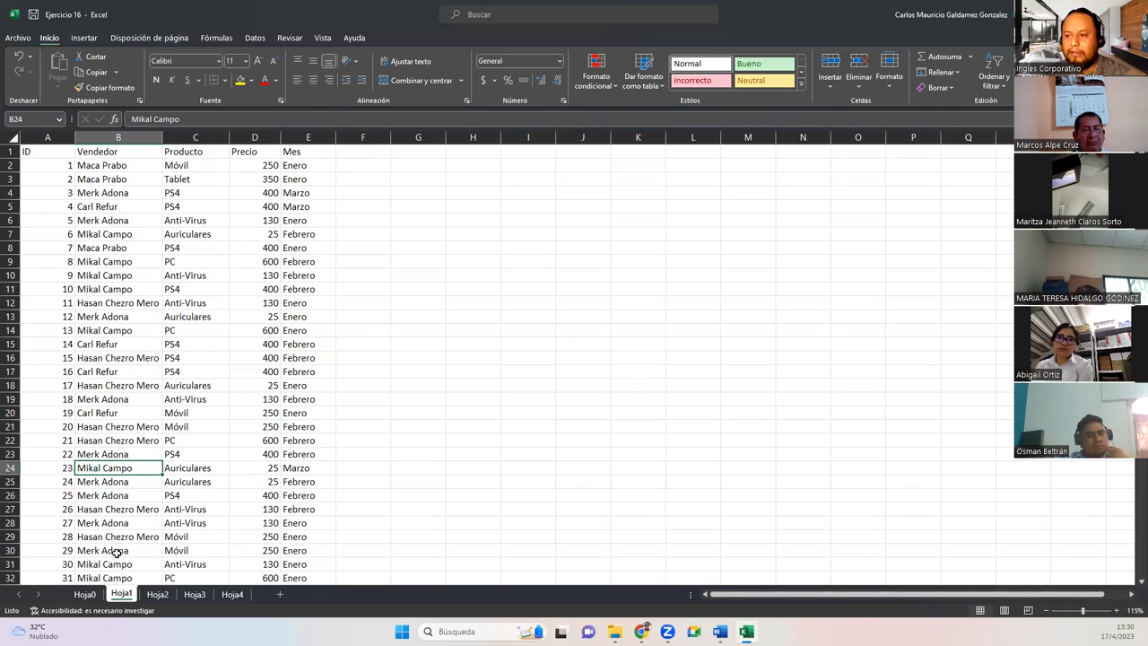
scroll(89, 571, "down", 15)
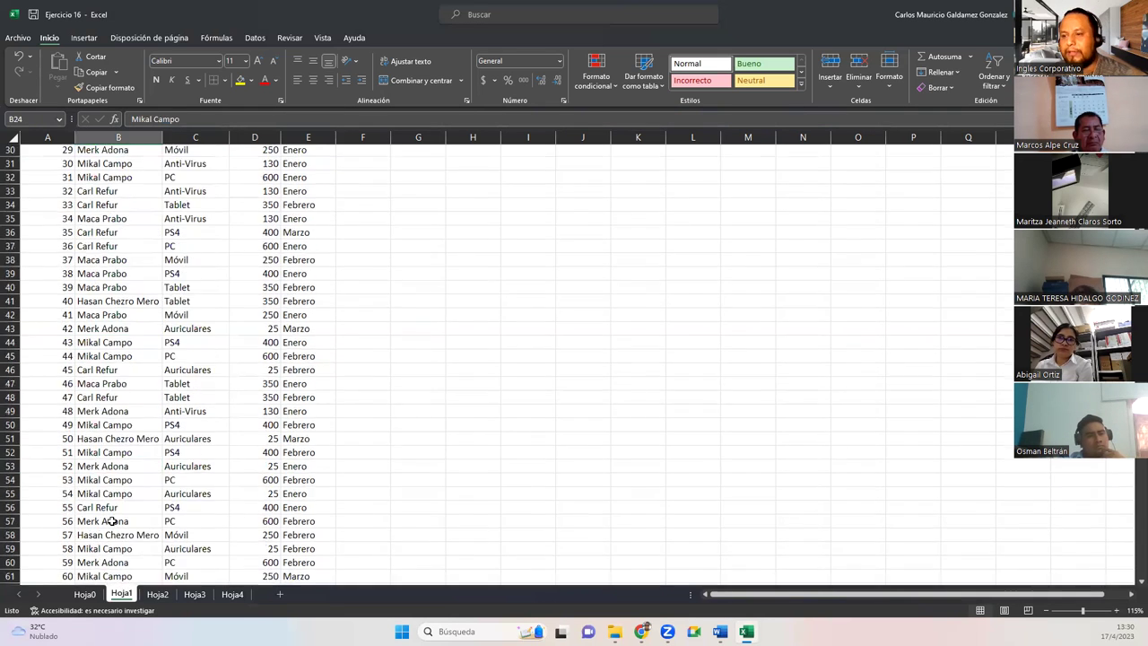
scroll(112, 523, "down", 15)
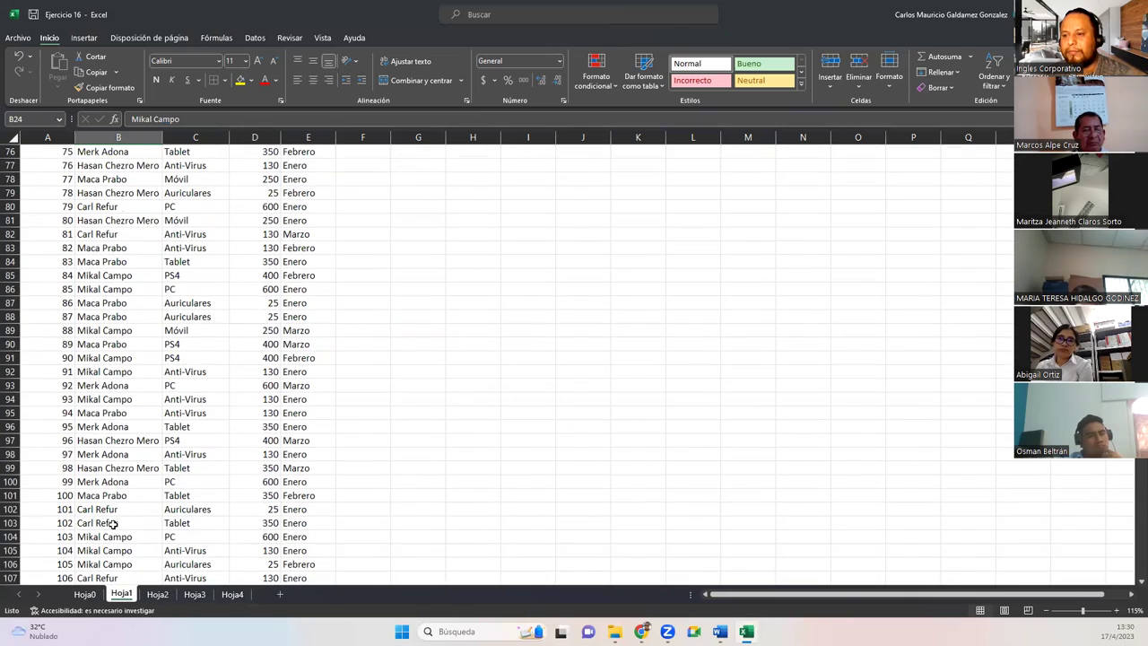
scroll(114, 526, "down", 15)
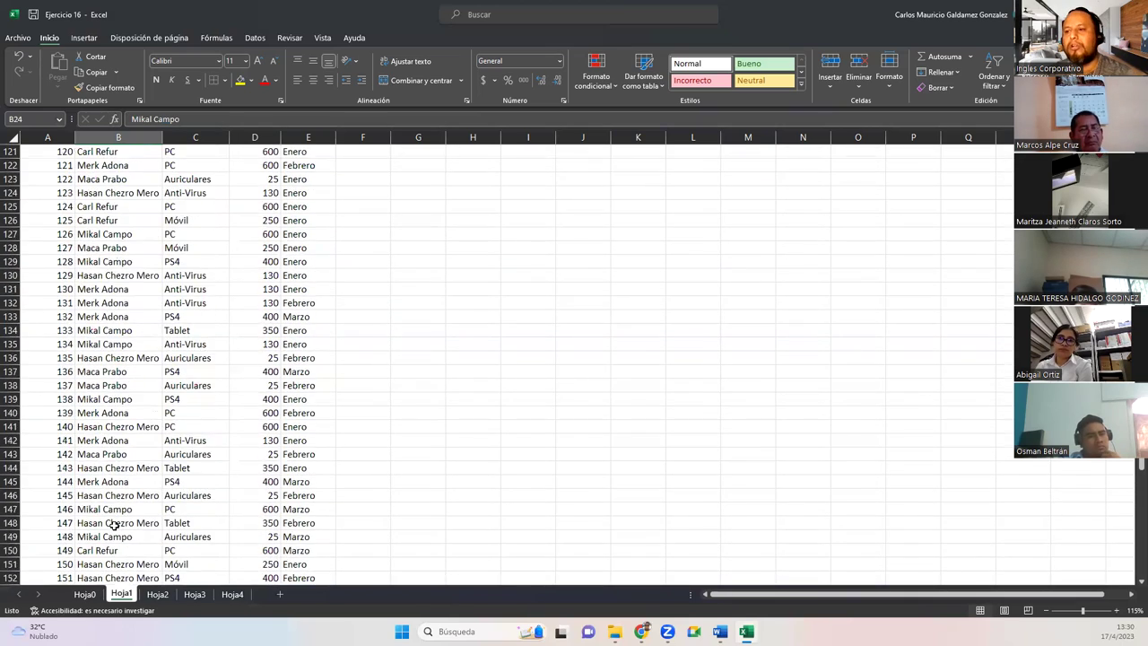
scroll(130, 527, "up", 20)
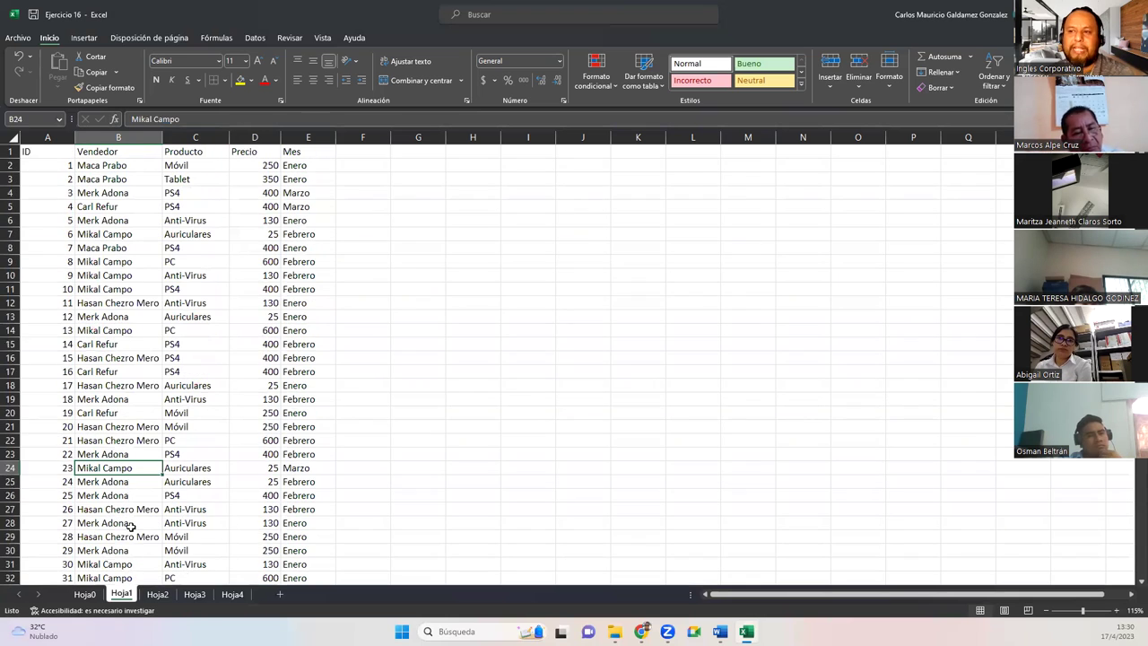
scroll(133, 329, "down", 10)
scroll(133, 329, "down", 20)
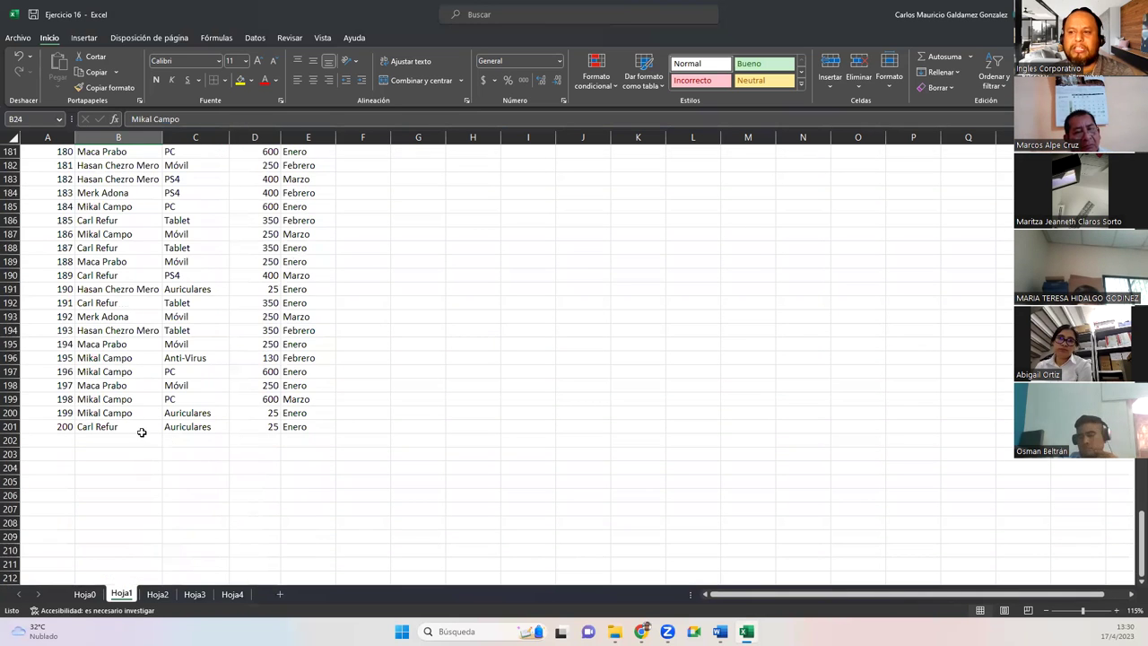
scroll(115, 427, "up", 20)
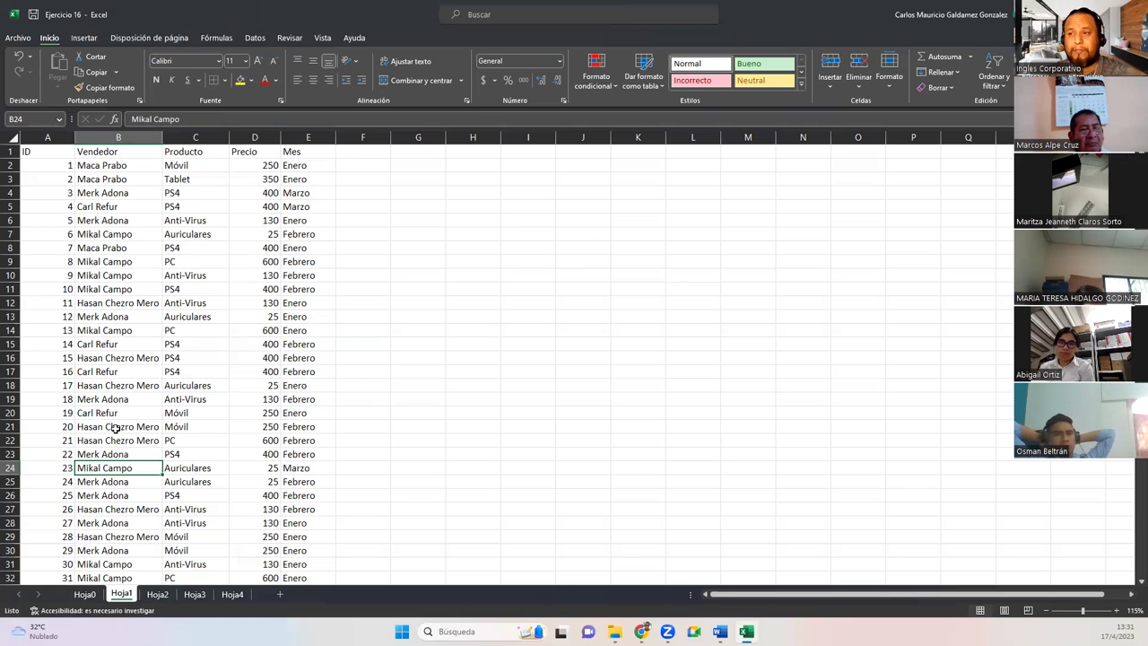
left_click(49, 154)
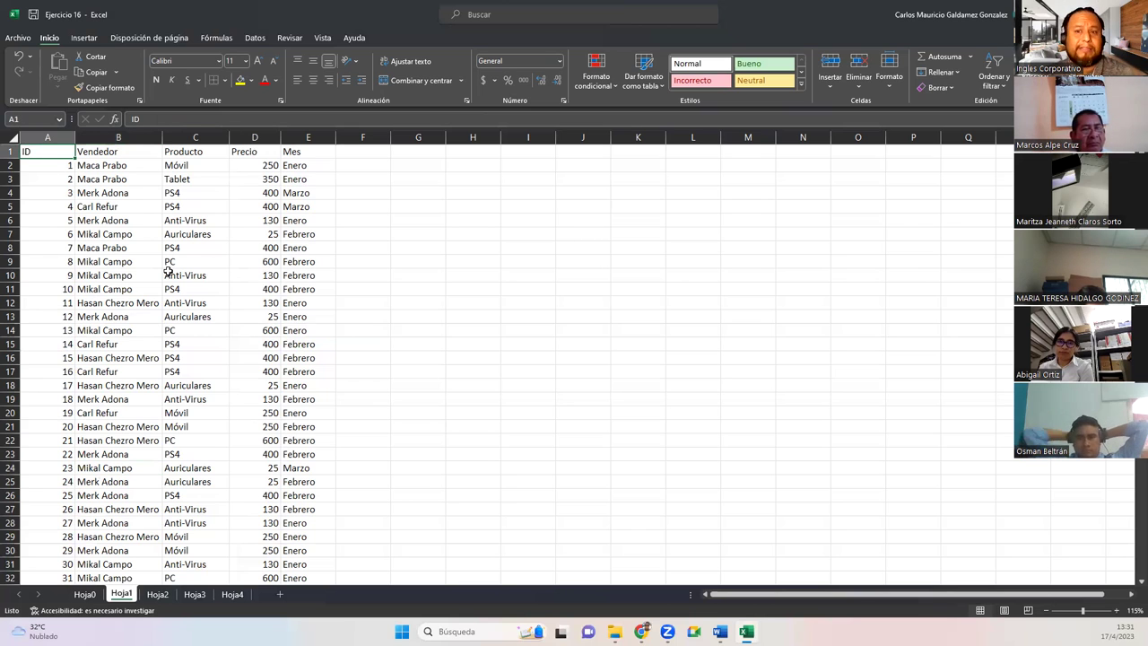
left_click(99, 277)
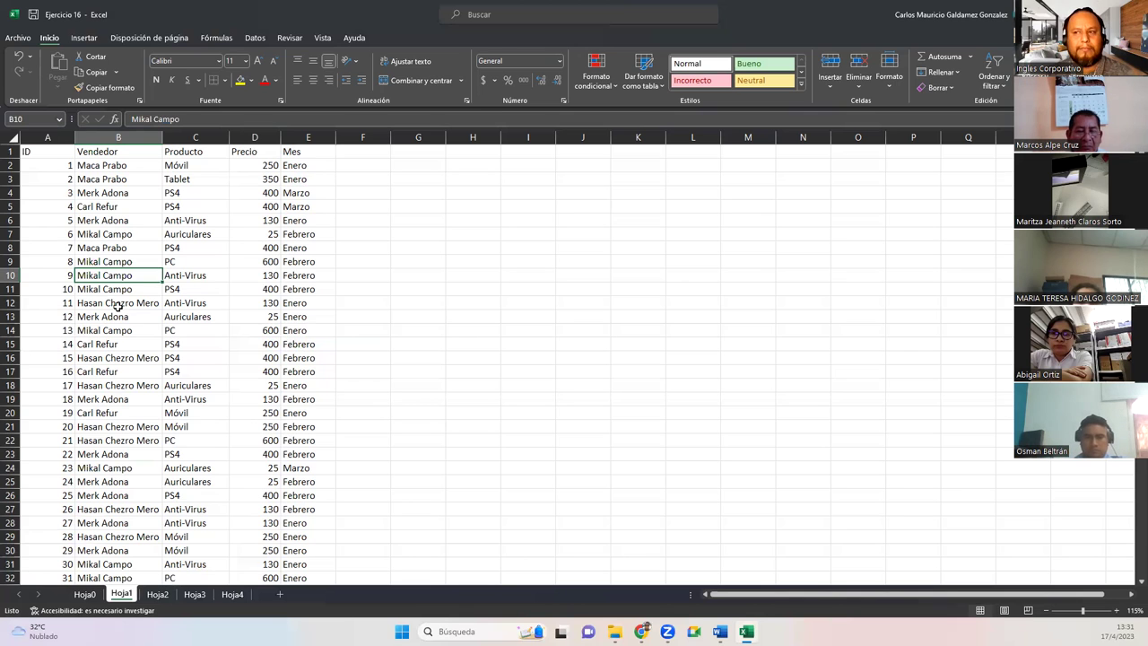
left_click(87, 180)
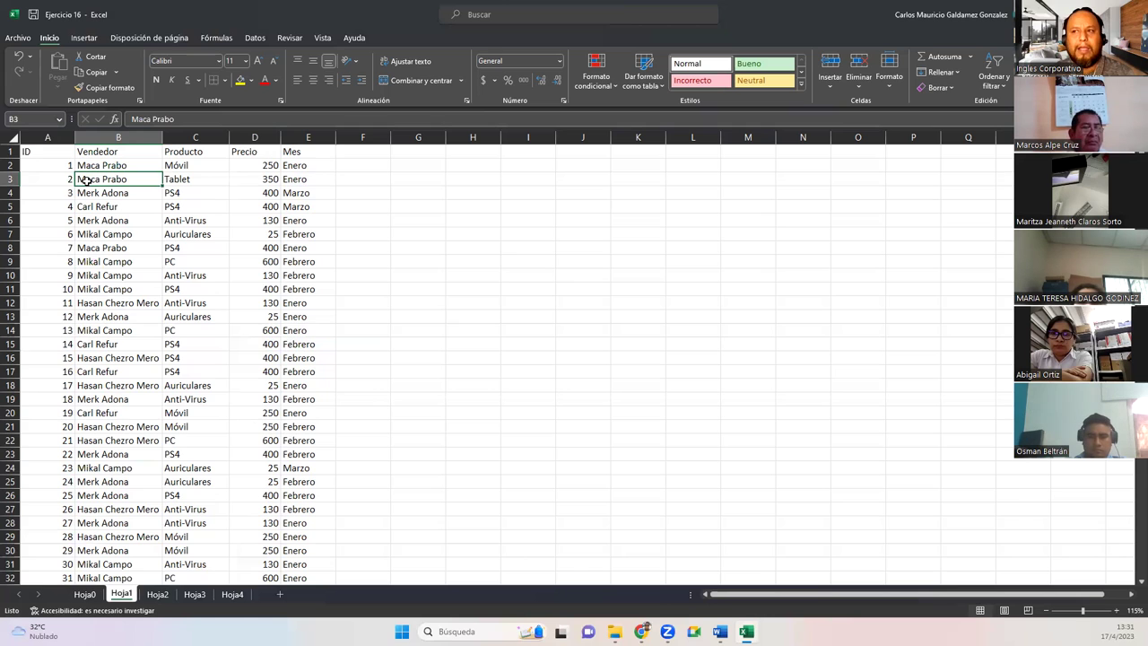
left_click(94, 233)
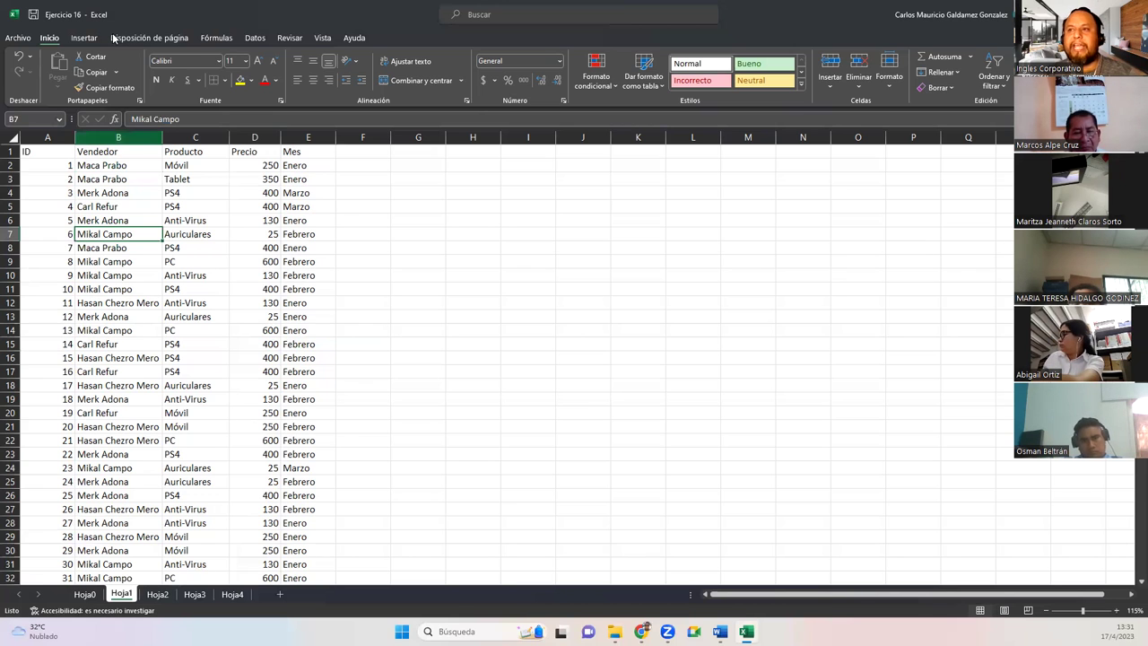
left_click(82, 38)
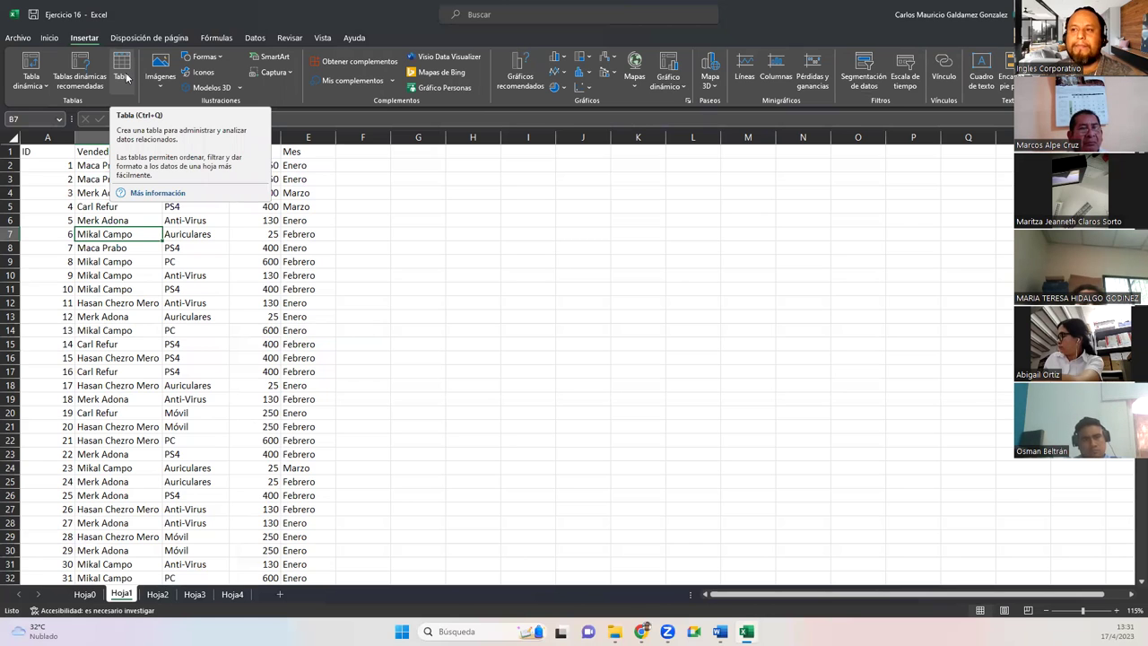
left_click(122, 301)
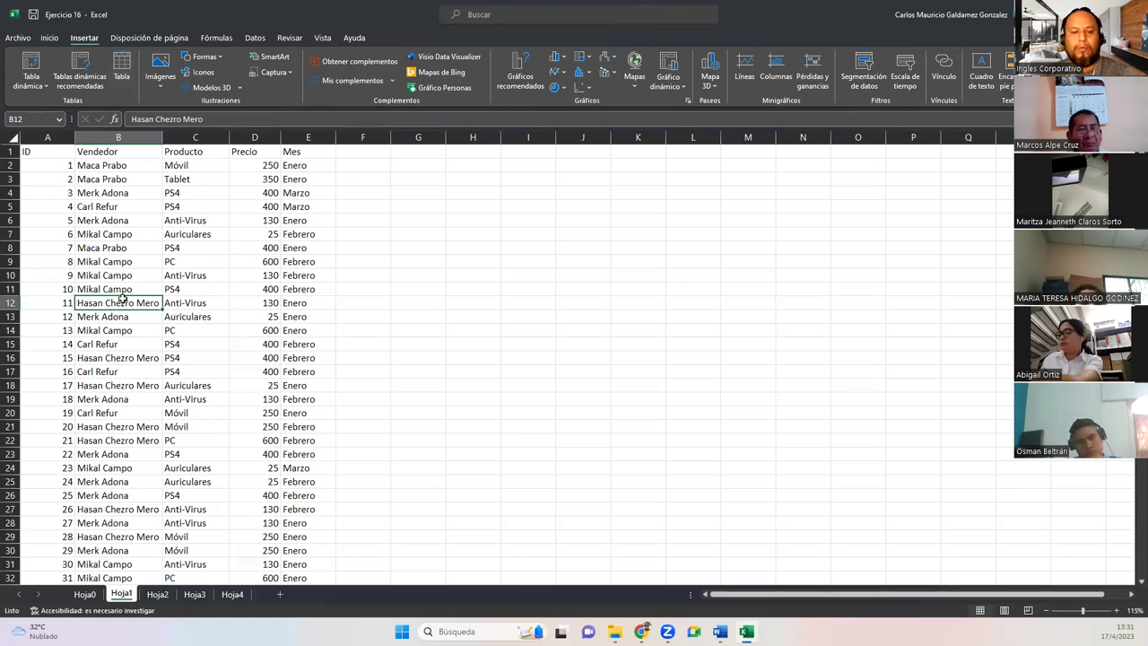
key("ctrl+q")
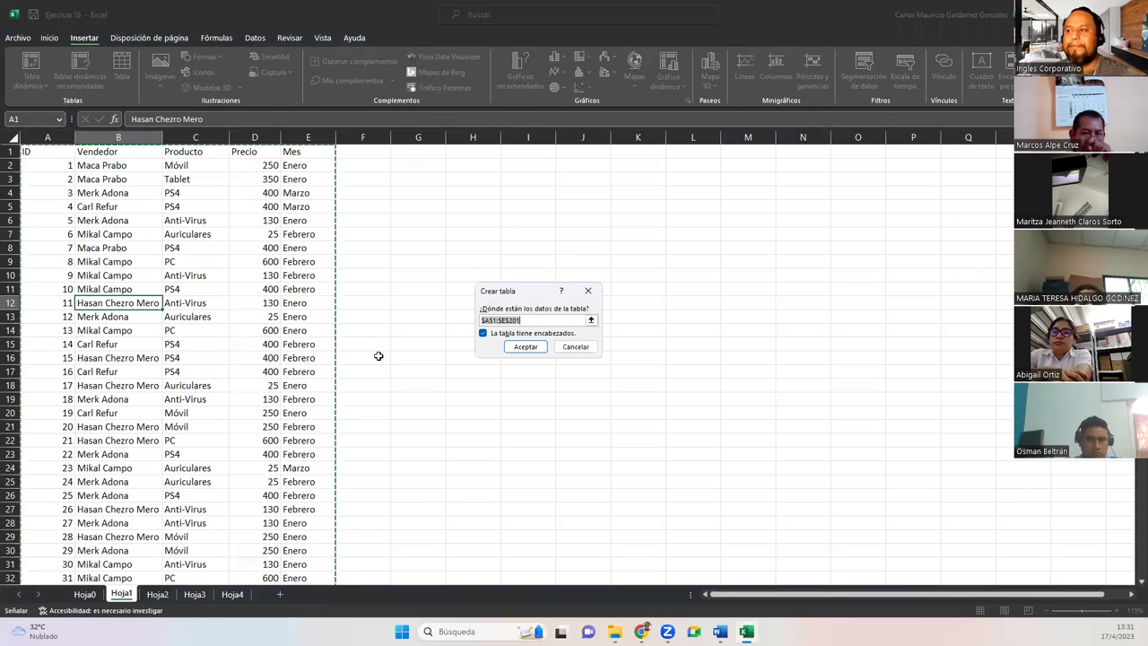
left_click(567, 350)
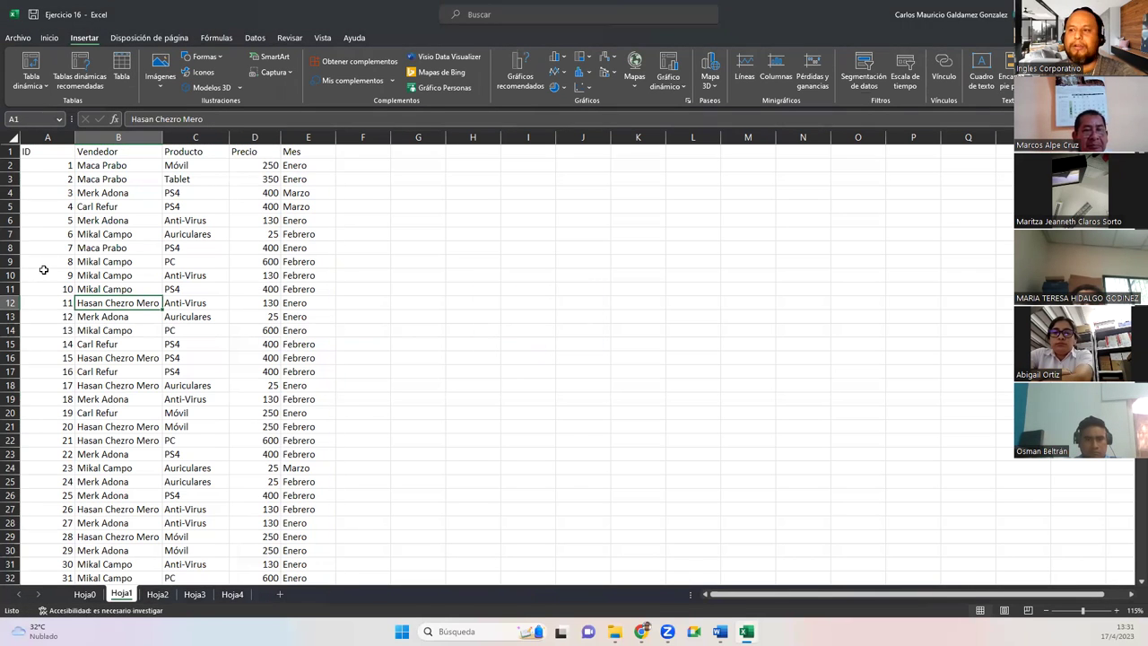
key("ctrl+q")
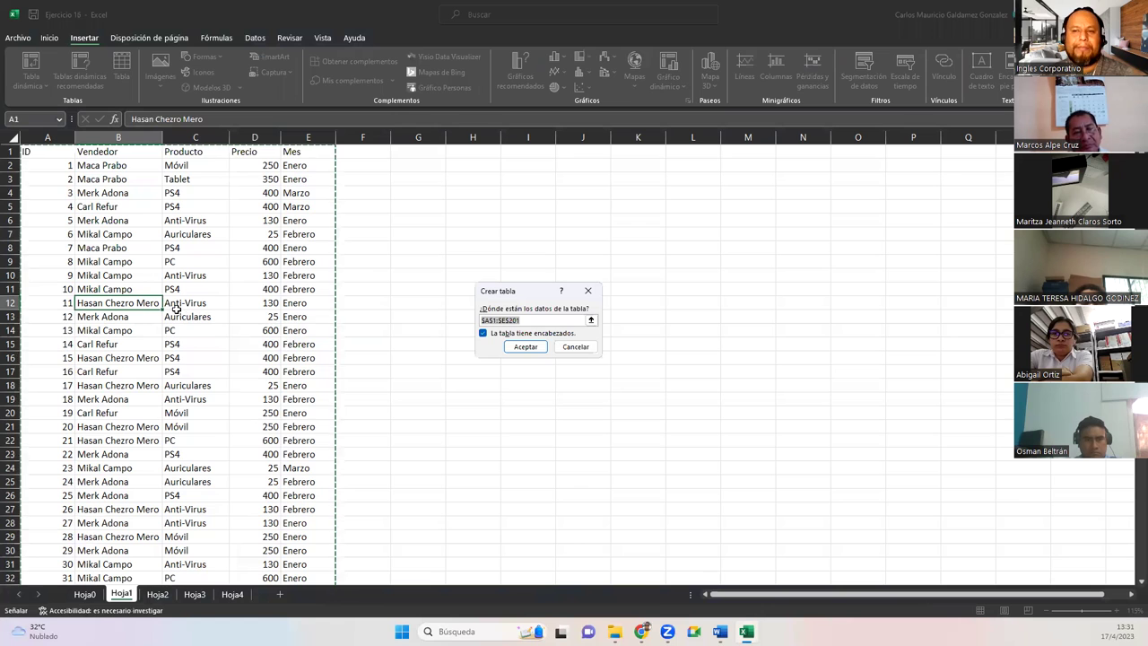
left_click(565, 350)
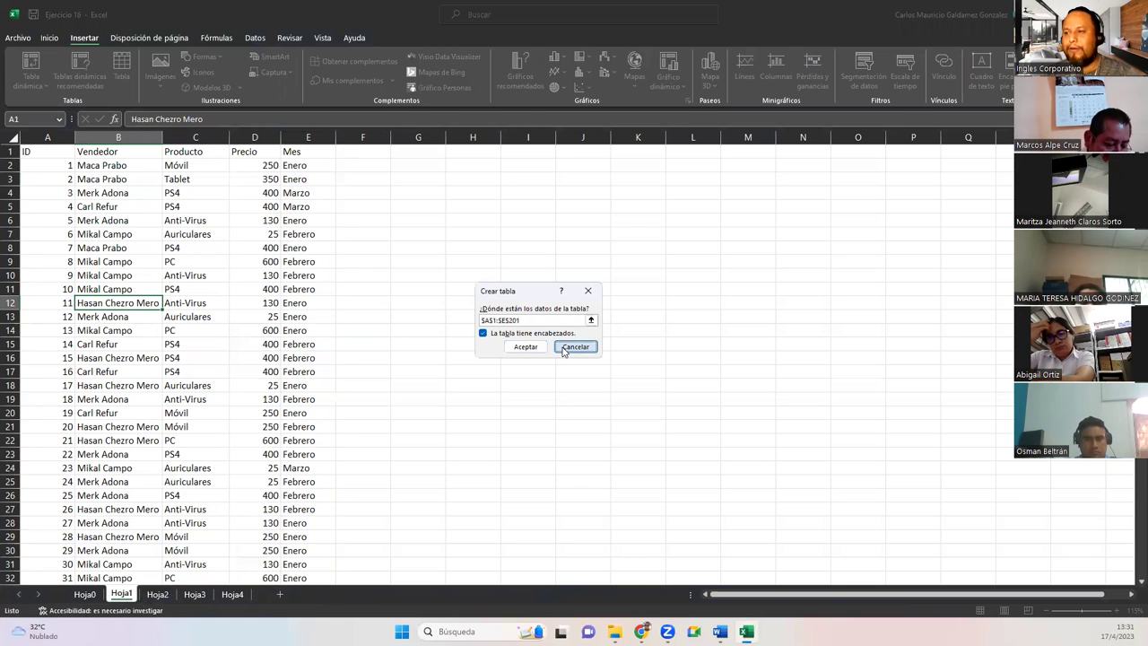
left_click(86, 235)
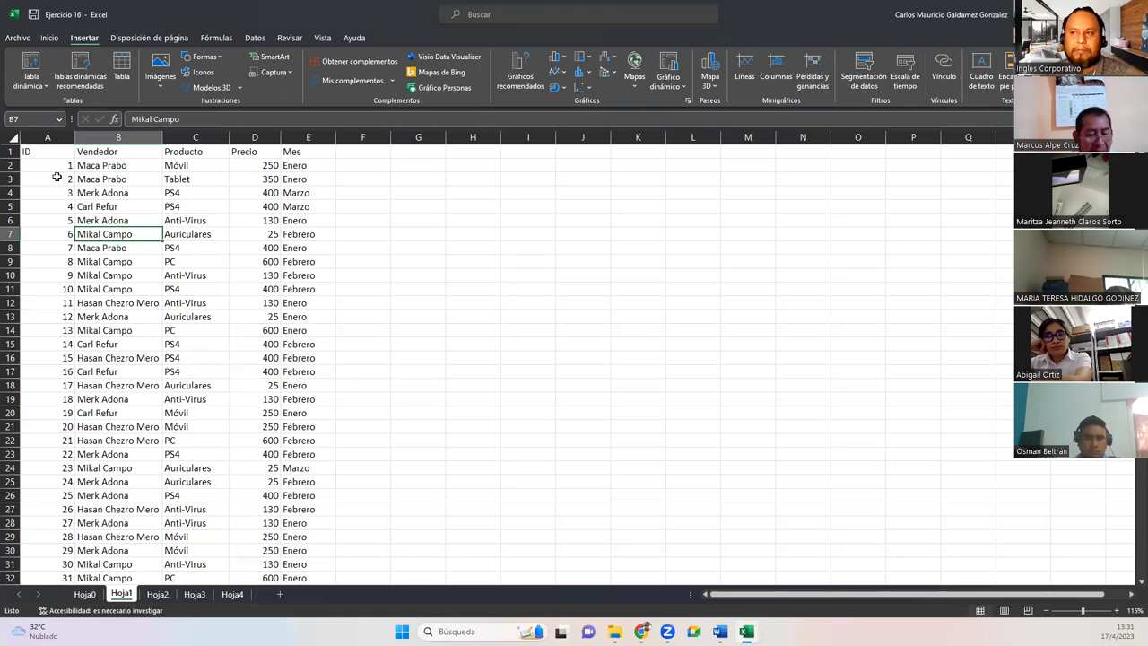
left_click_drag(29, 152, 224, 453)
left_click(148, 330)
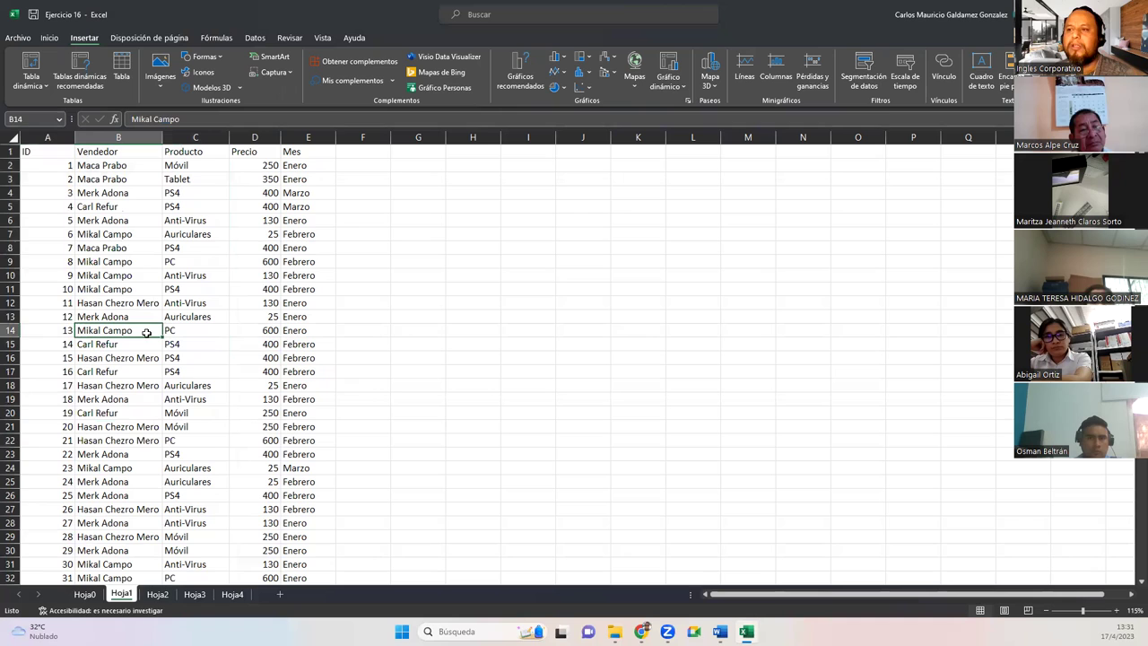
Step: Convert the sales list A1:E201 into an Excel table with headers, checking that the proposed range covers the first through last records
left_click(106, 254)
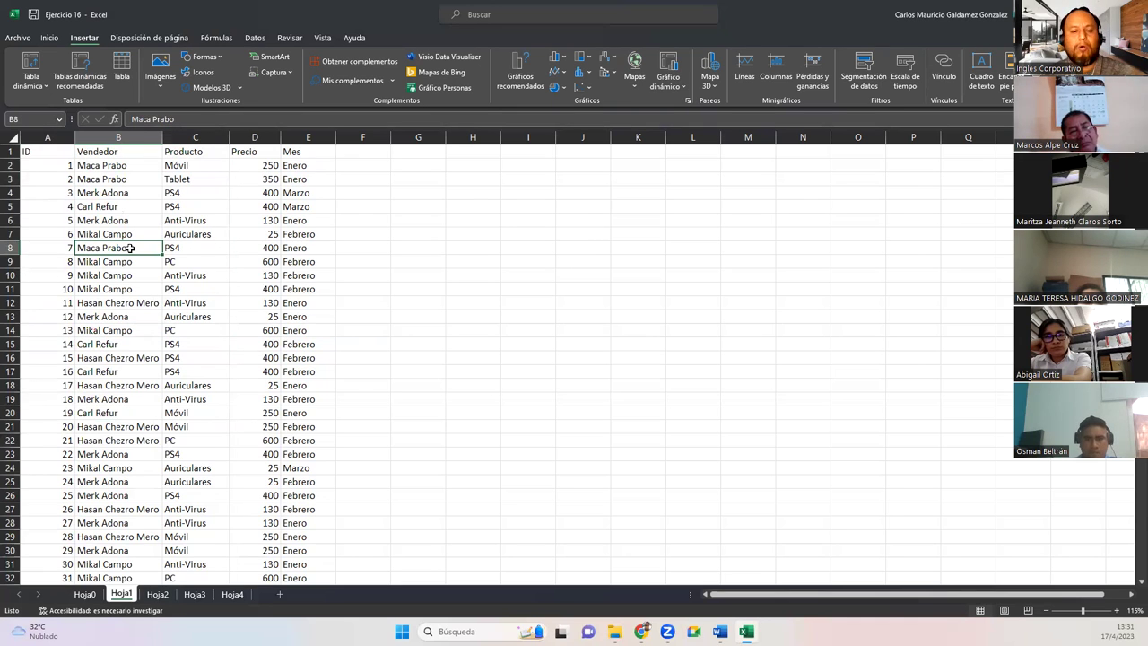
key("ctrl+t")
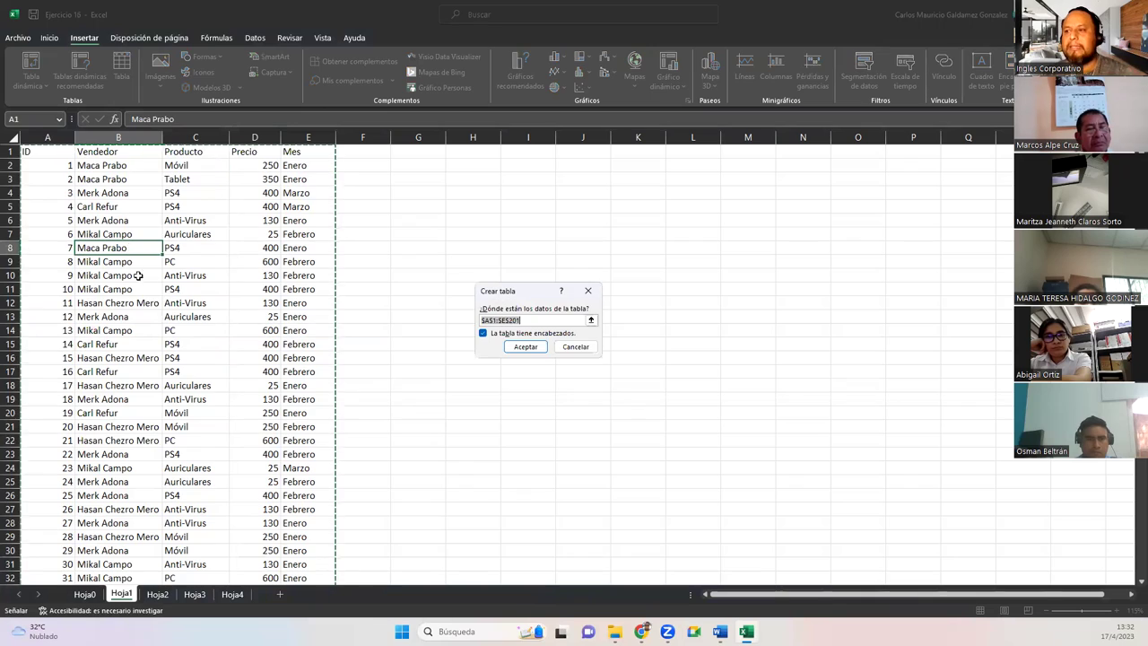
scroll(160, 329, "down", 8)
scroll(160, 329, "down", 20)
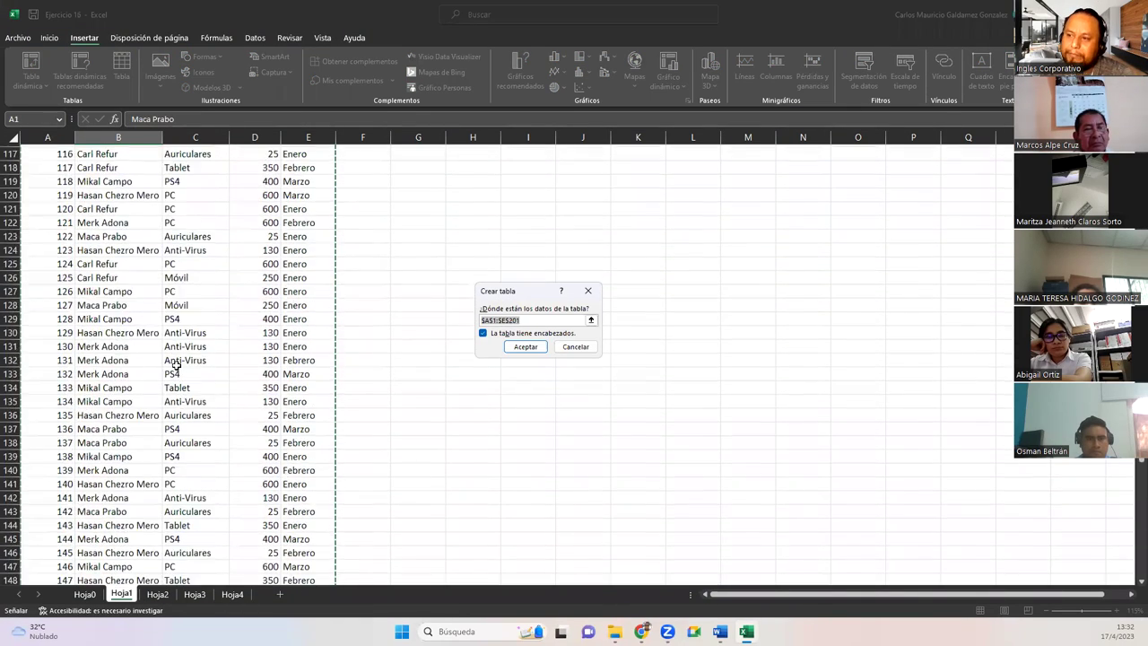
scroll(176, 365, "down", 8)
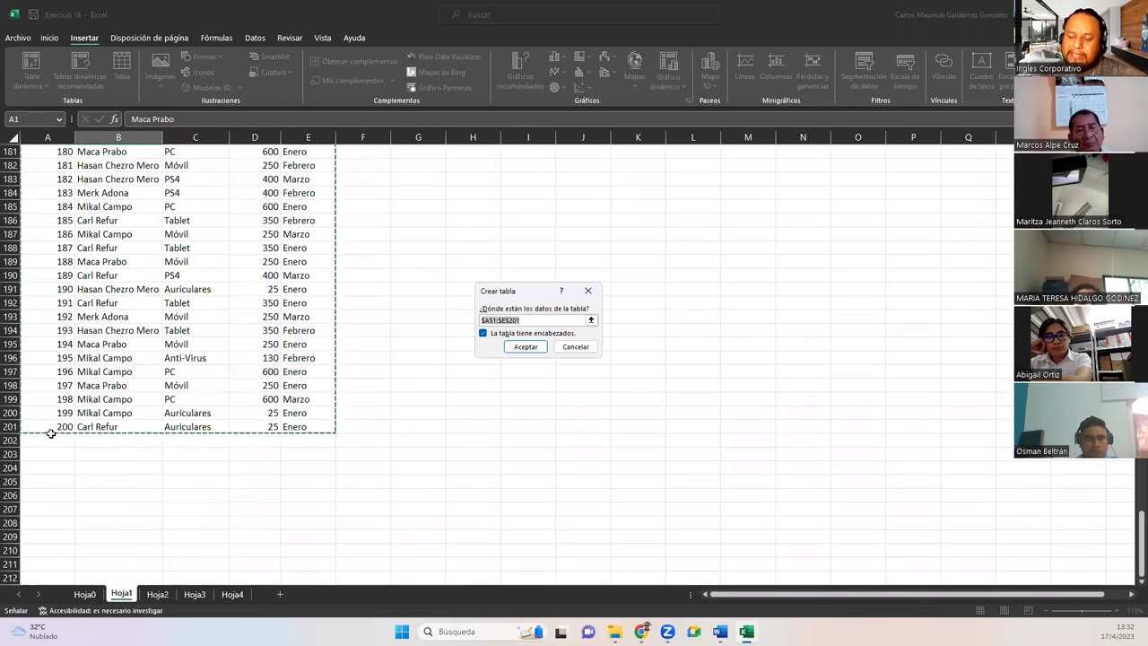
scroll(244, 323, "up", 20)
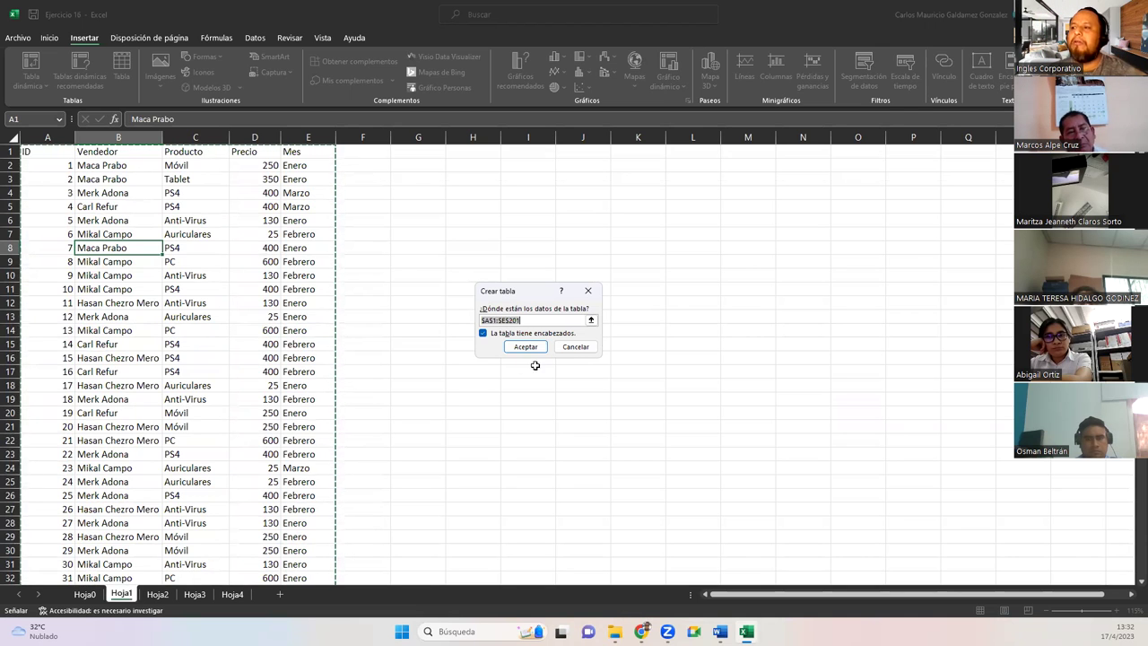
left_click_drag(510, 285, 373, 203)
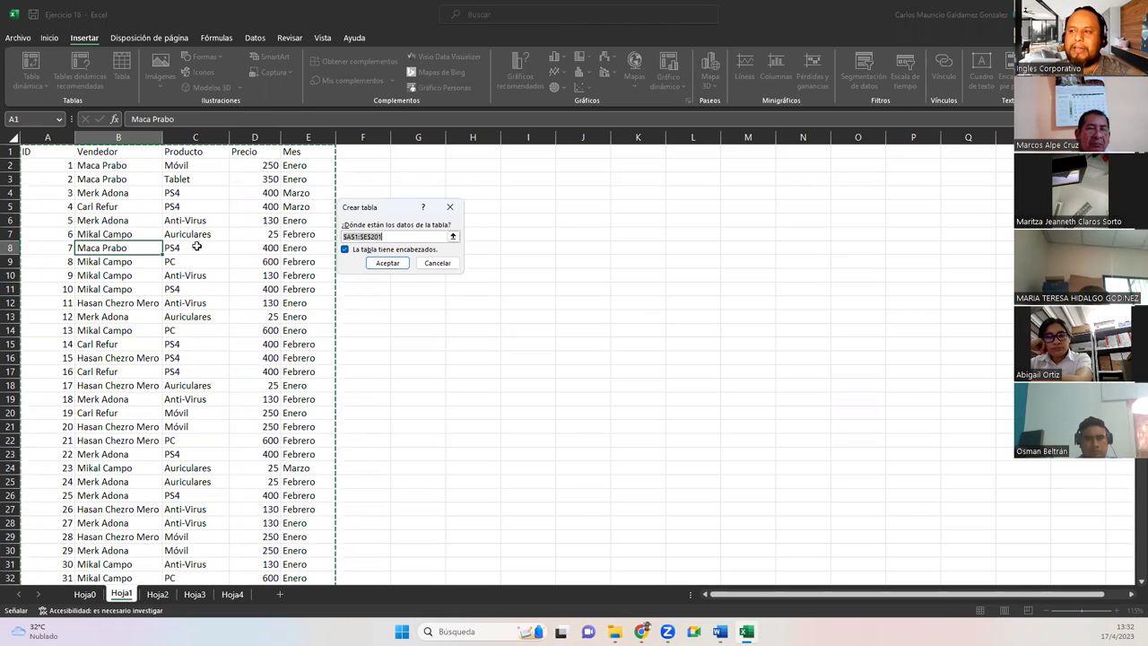
scroll(196, 247, "down", 20)
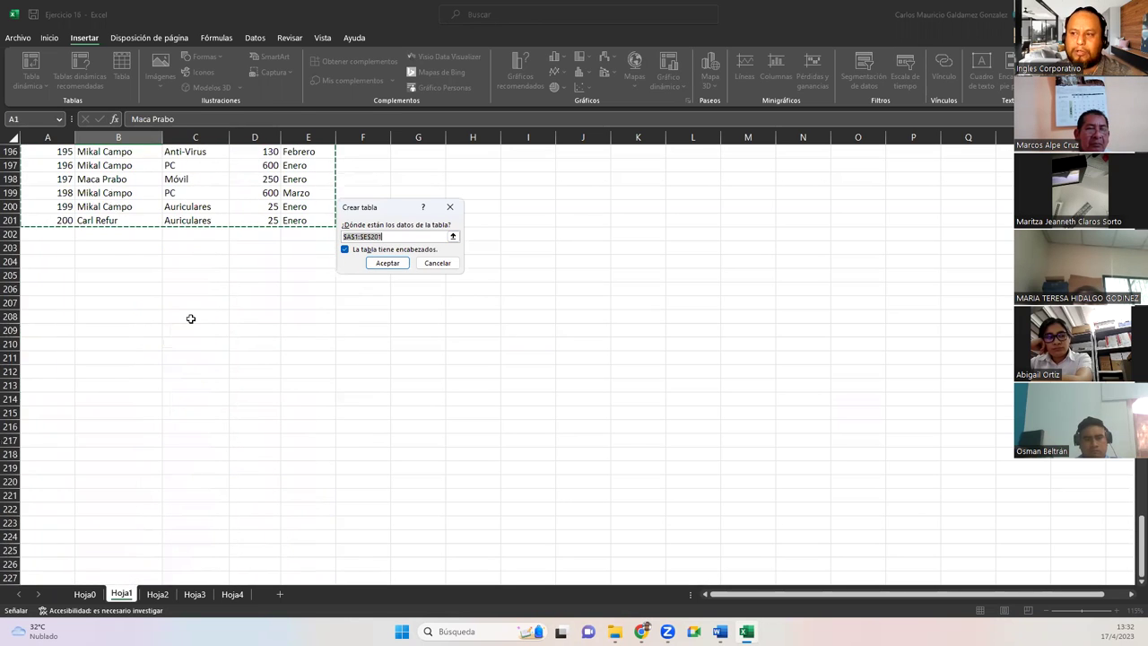
scroll(190, 319, "up", 5)
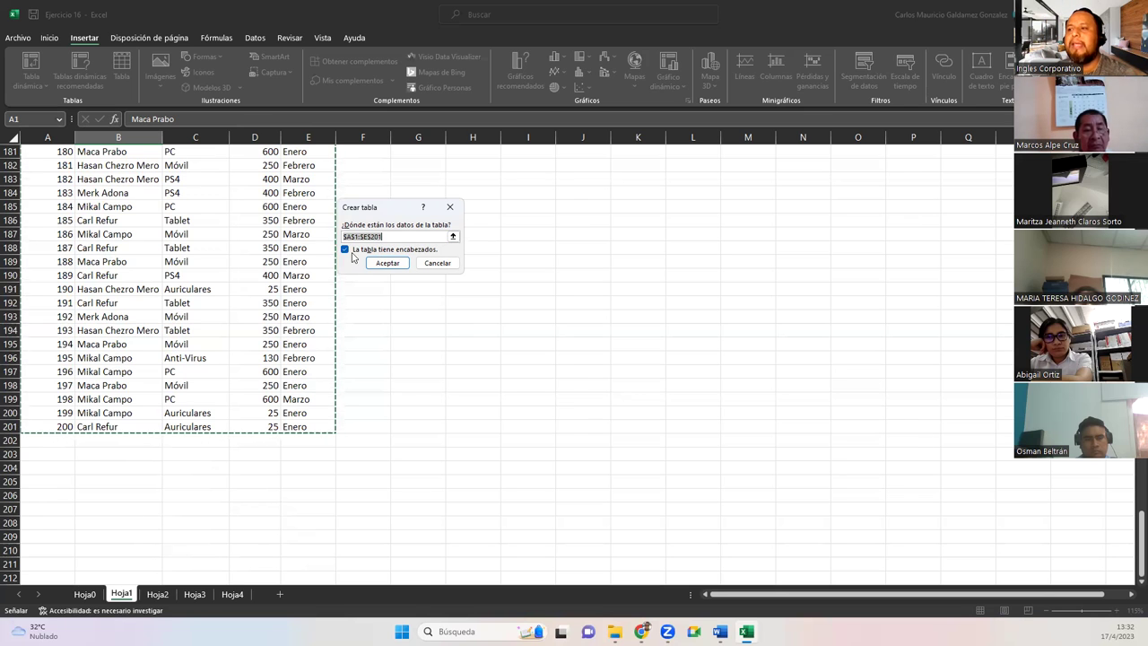
scroll(377, 302, "up", 20)
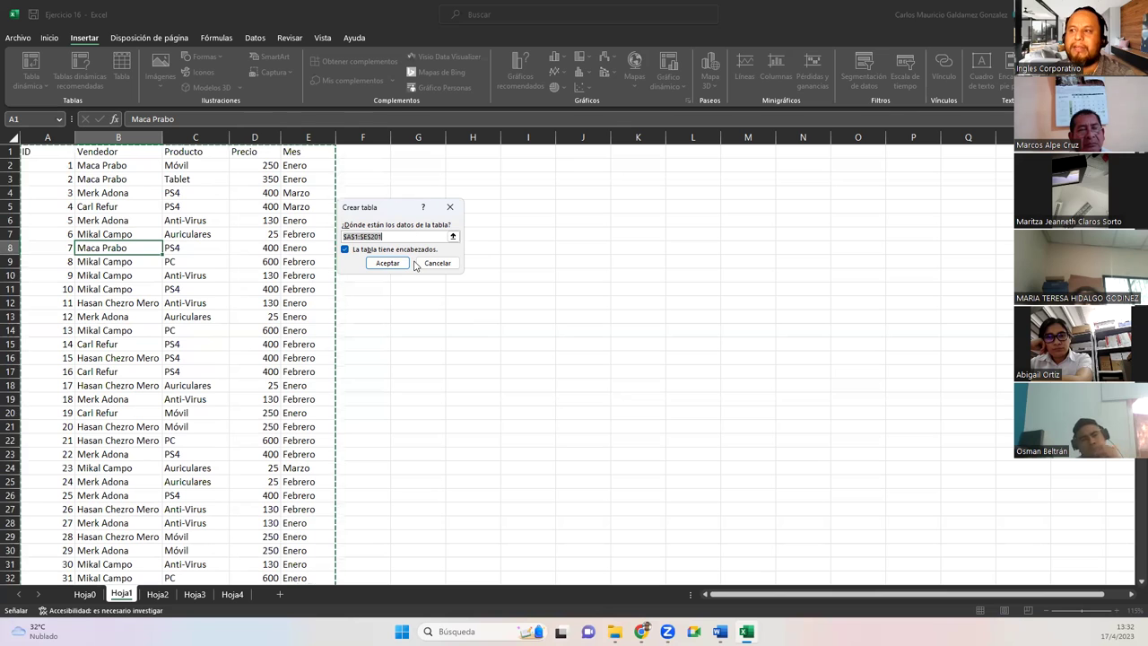
left_click(380, 263)
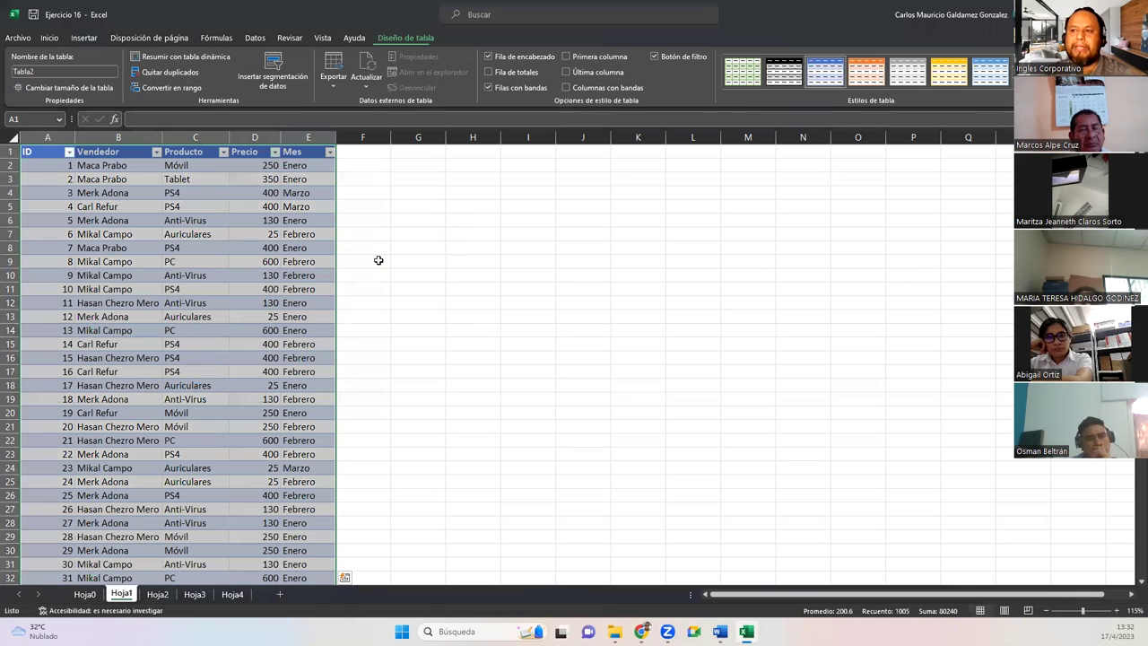
Step: AutoFit the width of the Producto column in the new sales table
left_click(133, 318)
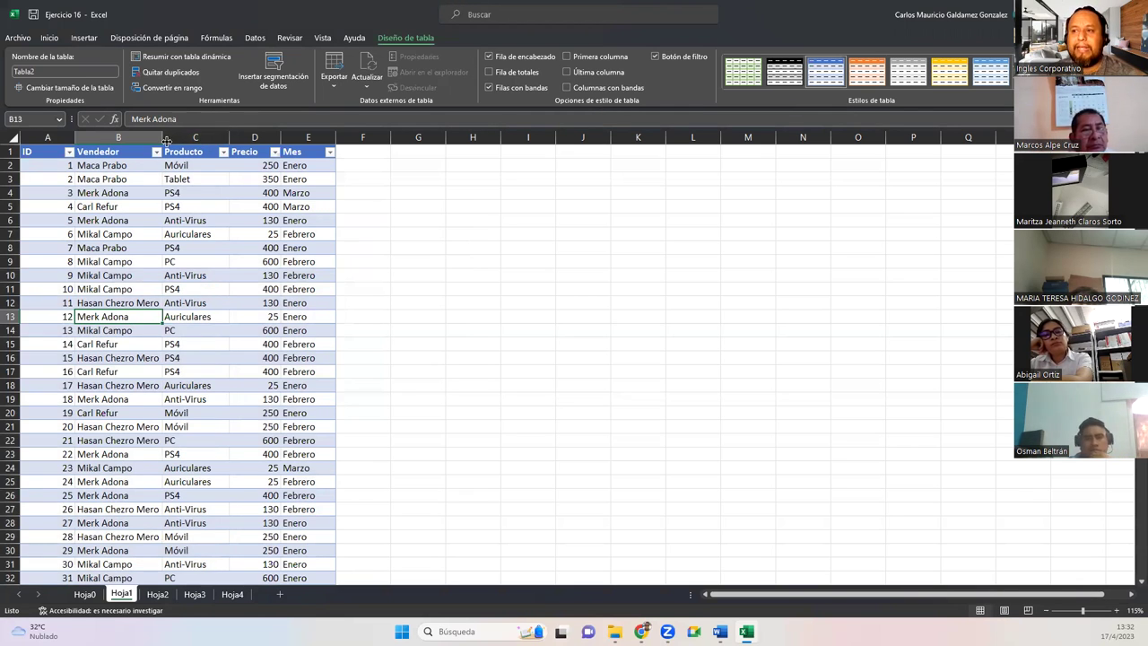
double_click(228, 137)
left_click_drag(217, 137, 229, 503)
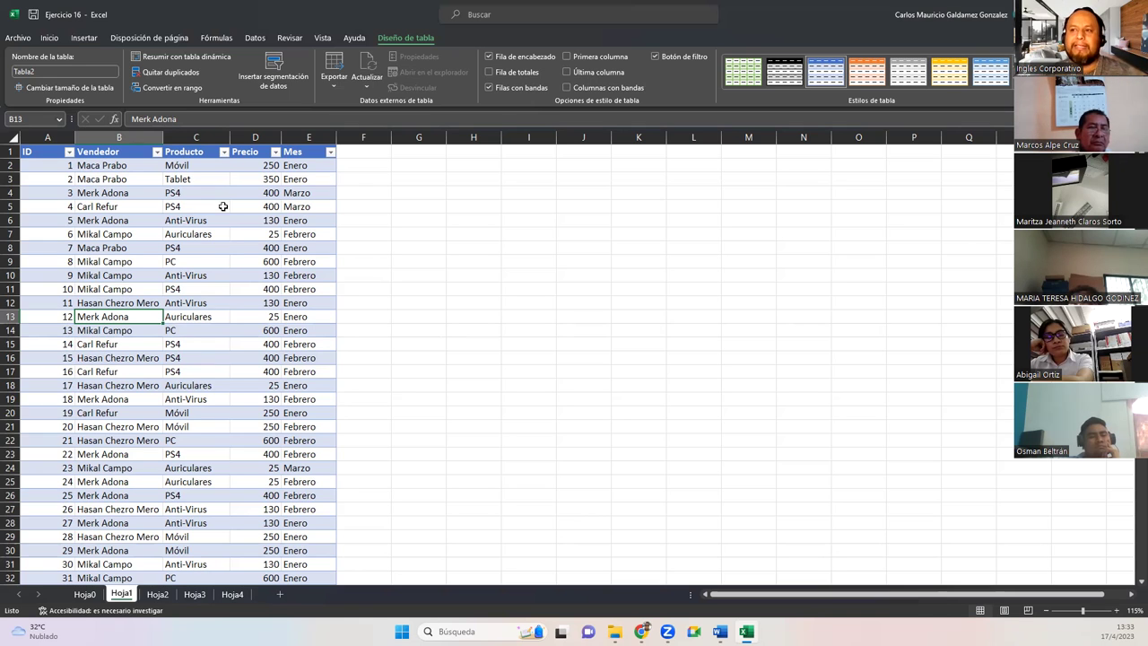
Step: Highlight the Vendedor and Precio headers together, followed by the Producto and Precio headers, to review which fields relate
left_click(107, 152)
left_click(244, 152, "ctrl")
left_click(198, 151)
left_click(250, 151, "ctrl")
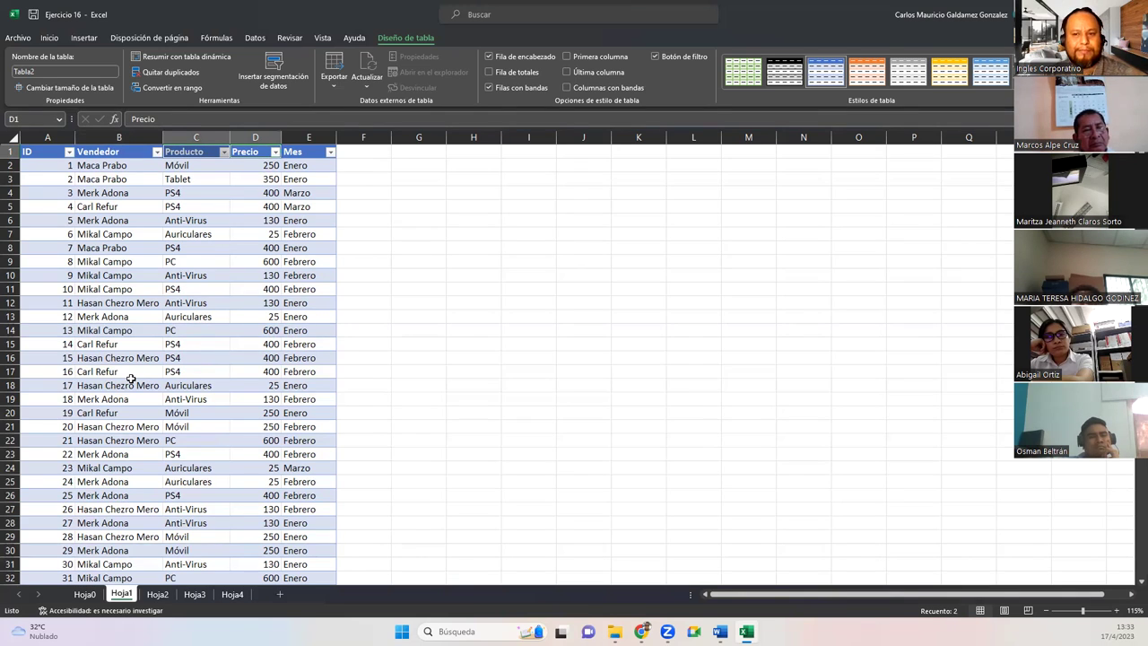
Step: Filter the Vendedor column to only the first seller in its list and review that seller's sales records
left_click(158, 152)
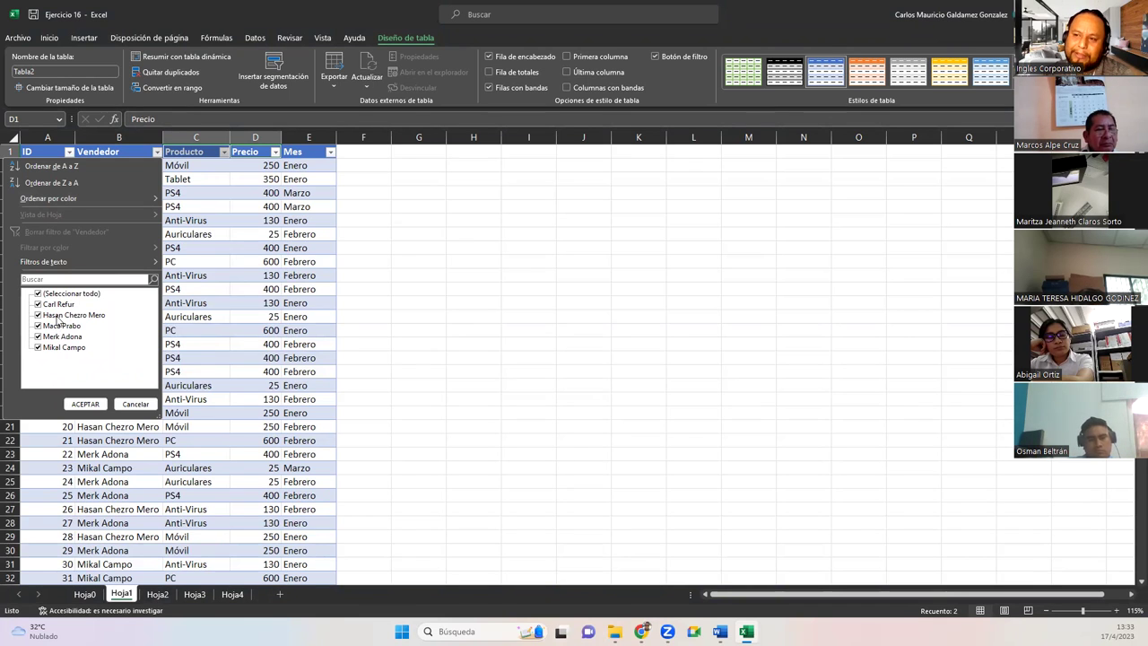
left_click(37, 293)
left_click(38, 304)
left_click(90, 403)
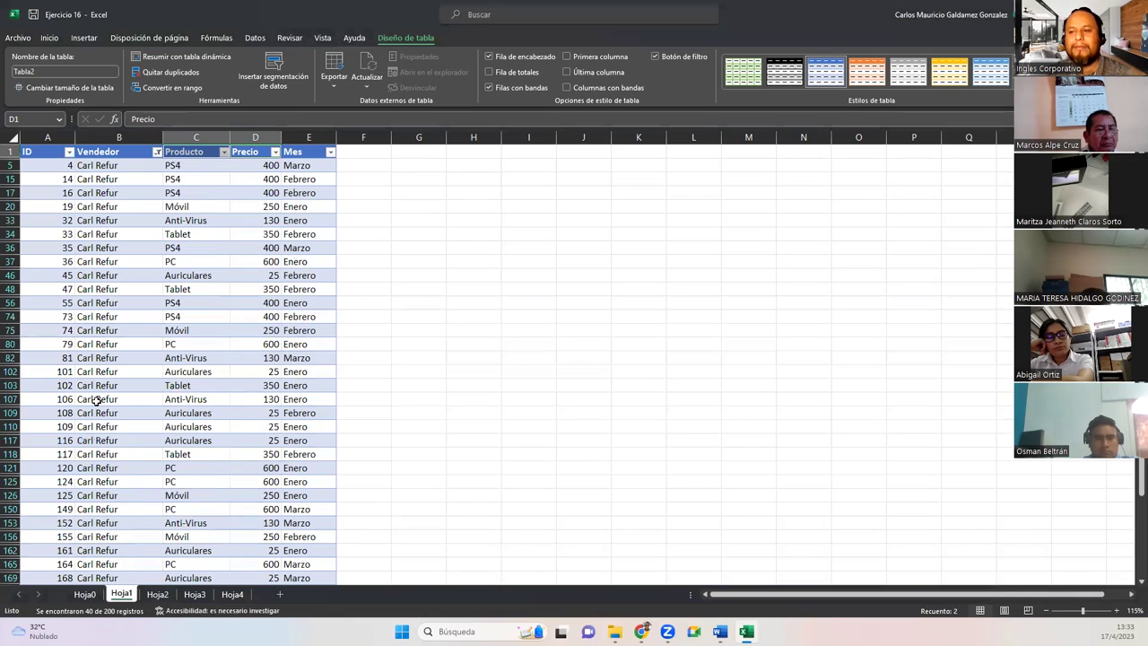
scroll(96, 402, "down", 7)
scroll(121, 410, "up", 2)
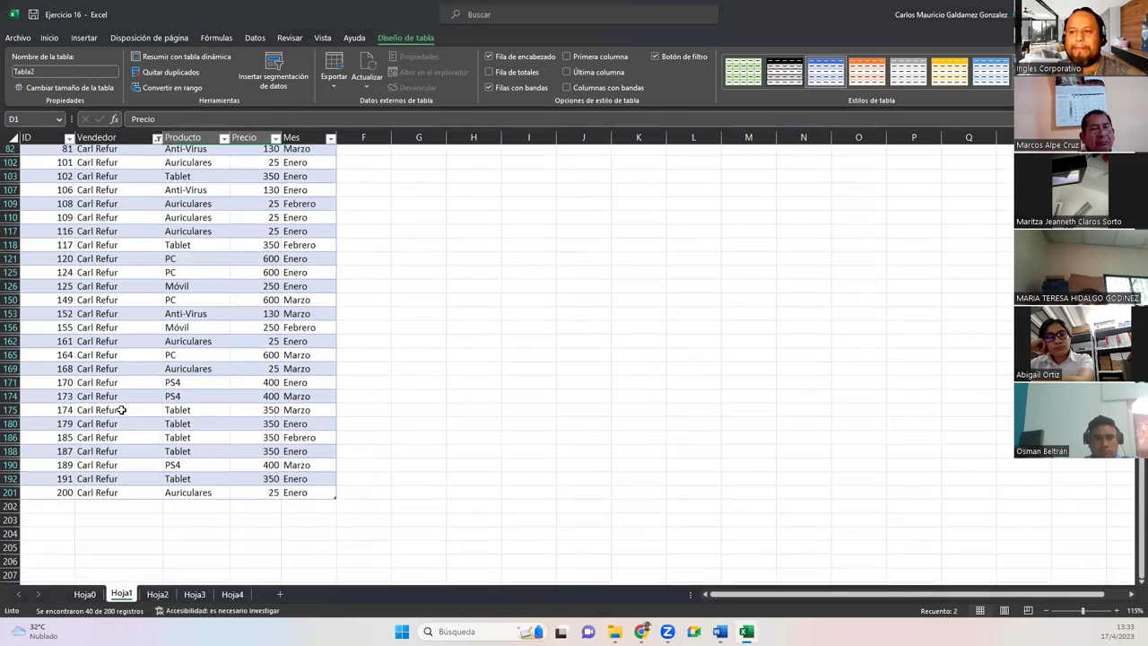
Step: Restore every seller in the Vendedor column filter so the whole sales table is listed again
scroll(117, 406, "up", 5)
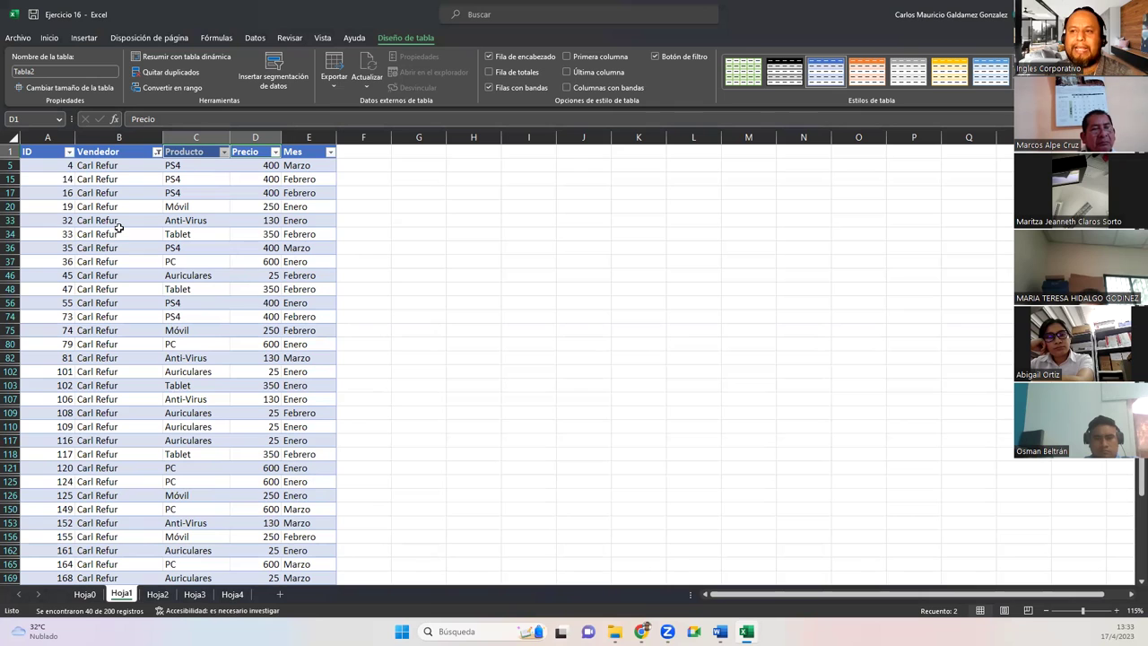
left_click(157, 153)
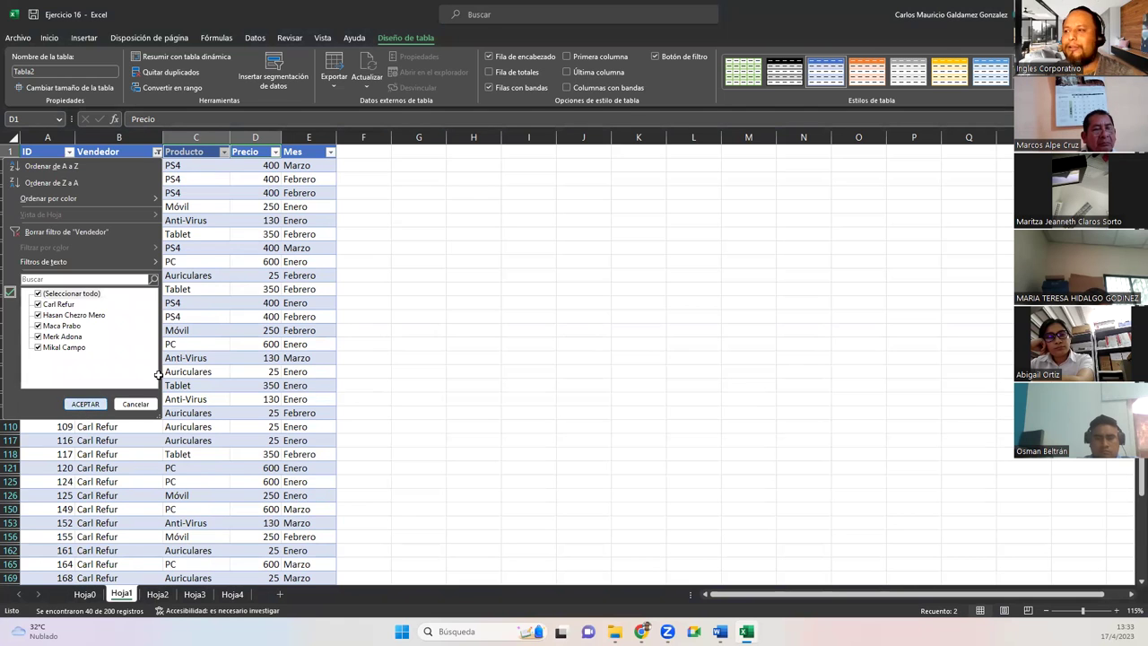
left_click(85, 404)
left_click(474, 203)
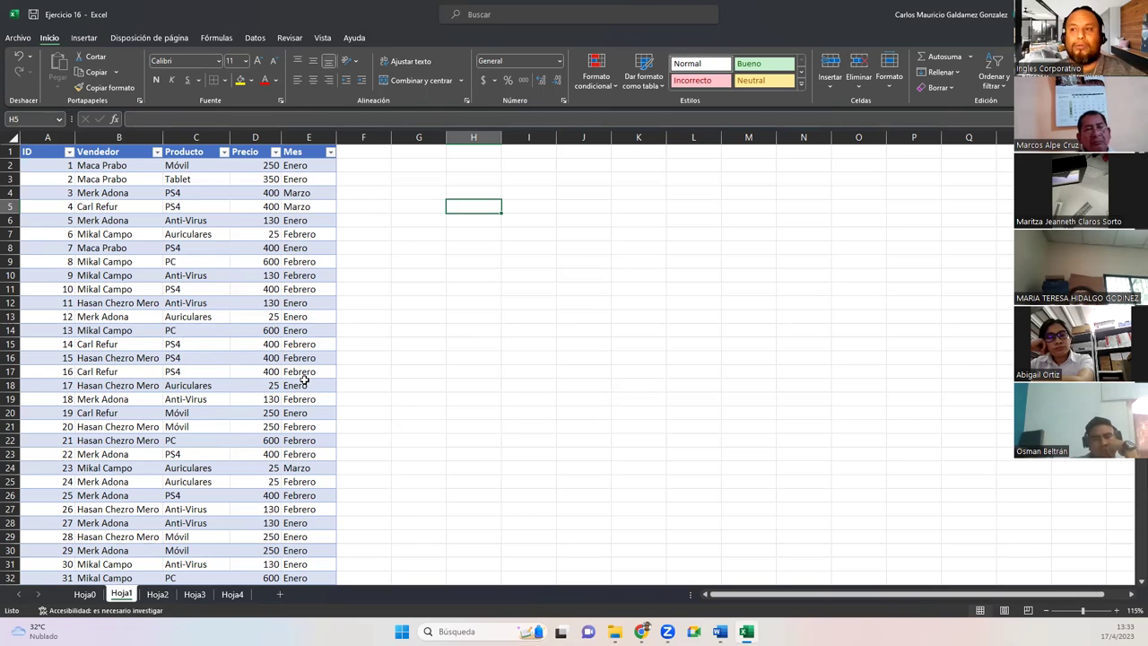
Step: Copy the table's whole Vendedor column, including its header, to the empty area starting at H3
left_click(107, 151)
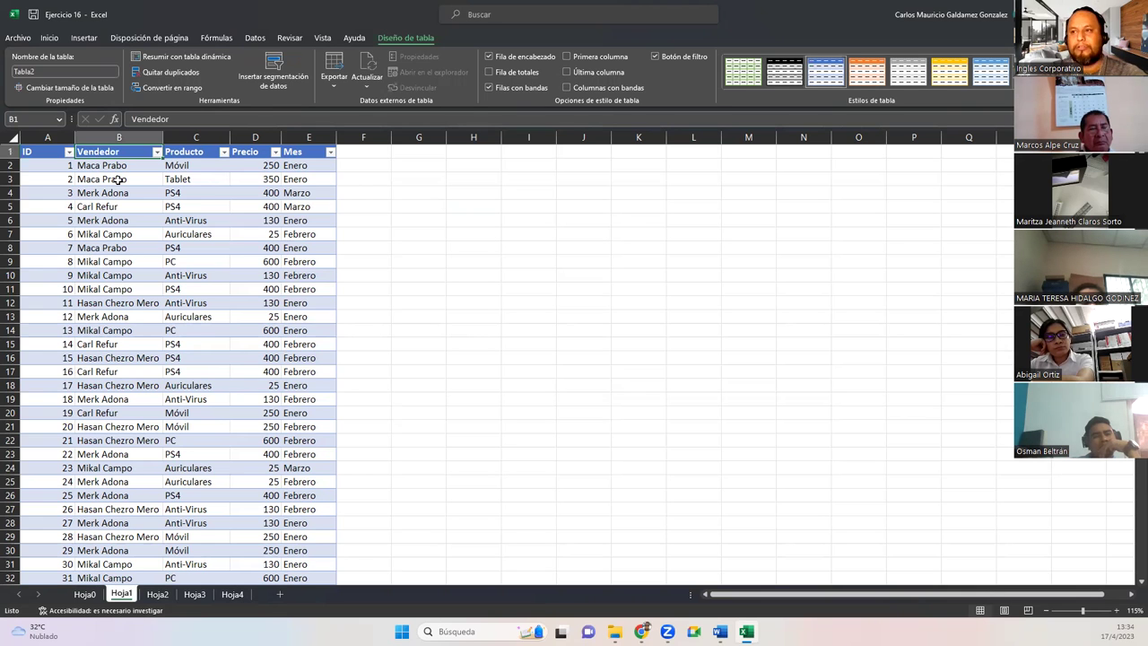
key("ctrl+shift+Down")
key("ctrl+c")
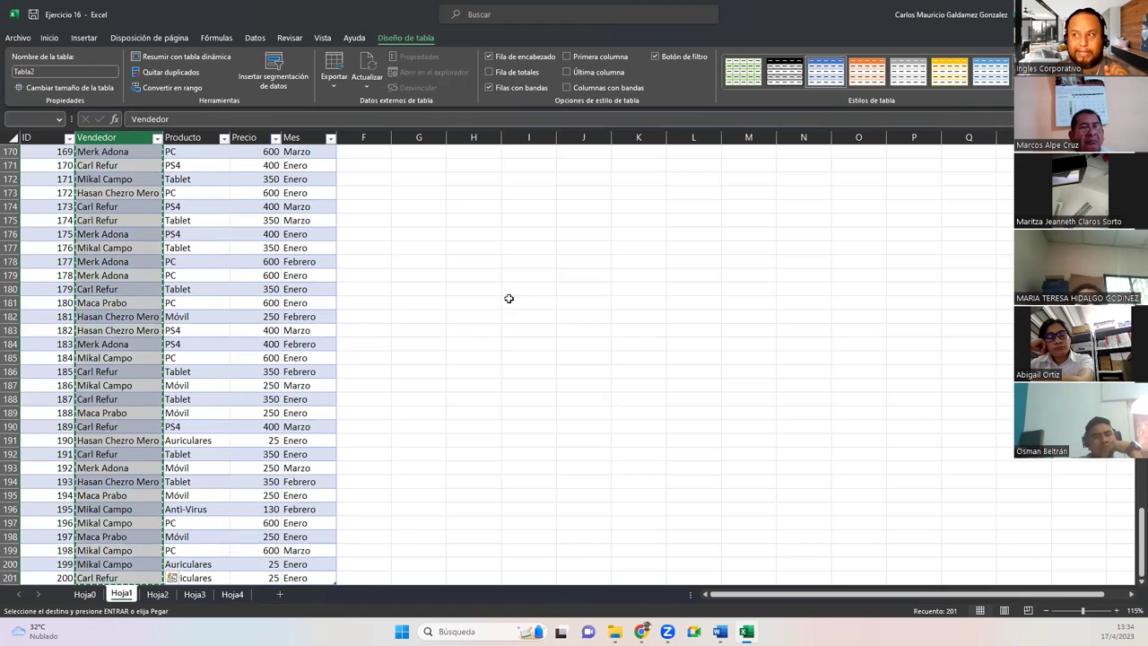
scroll(509, 298, "up", 20)
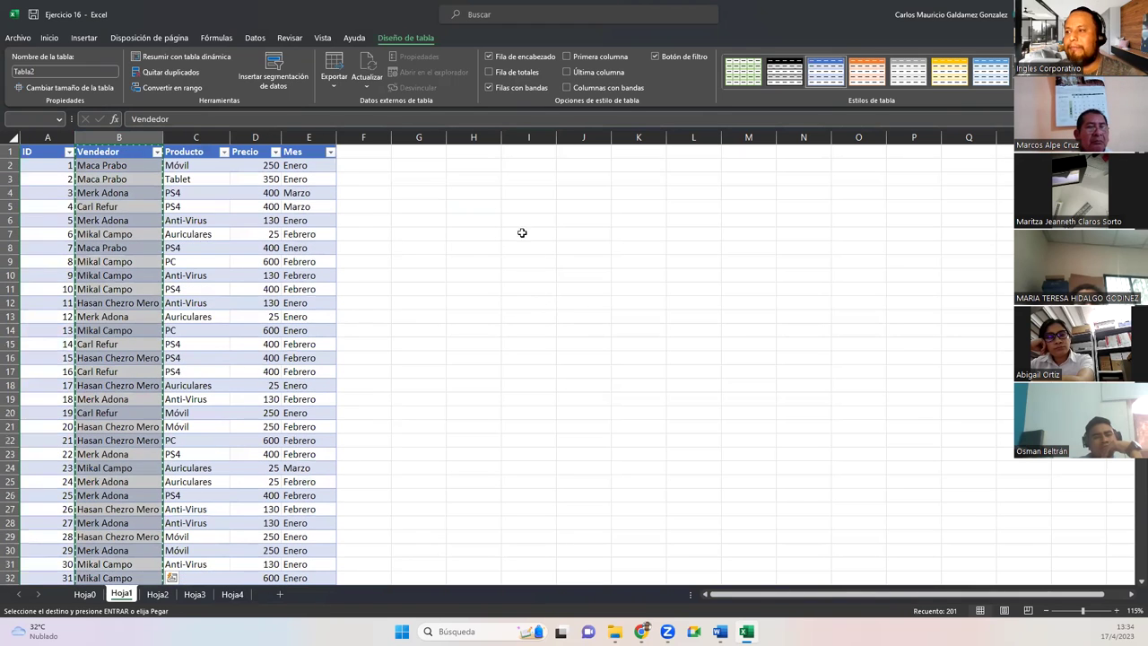
left_click(477, 180)
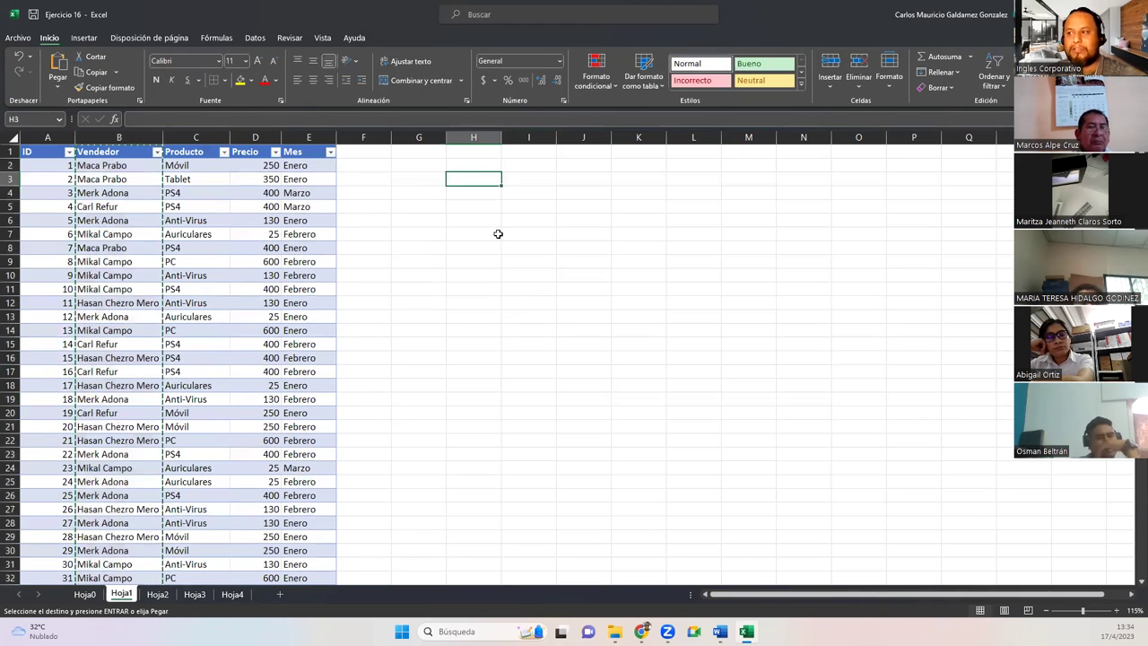
key("ctrl+v")
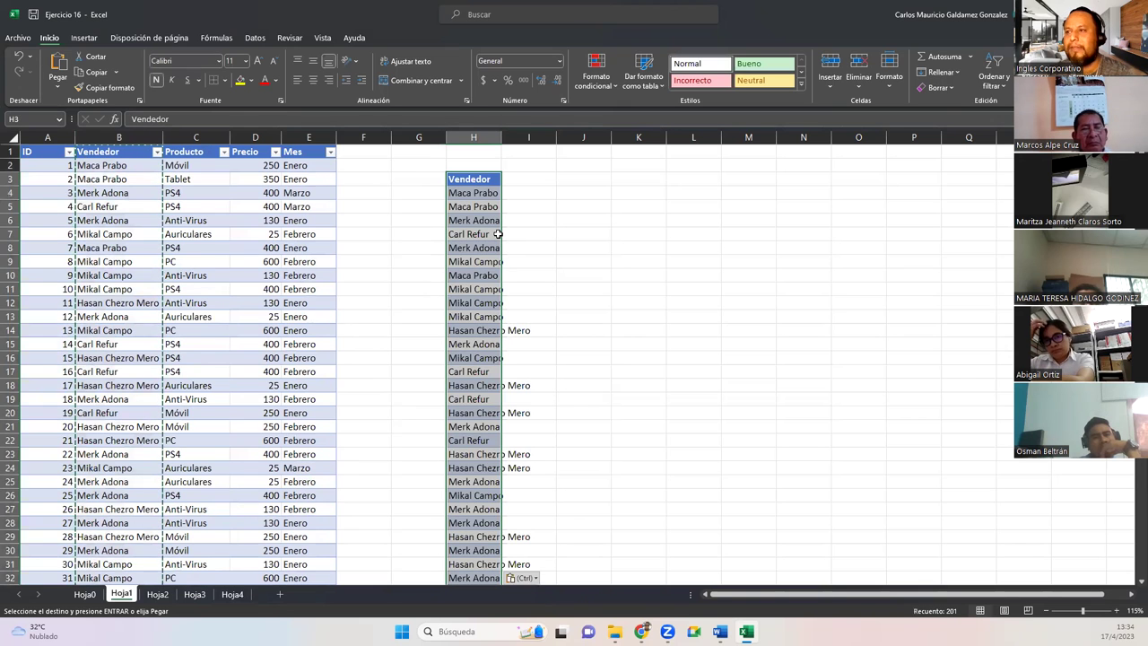
Step: Remove the duplicate values from the copied Vendedor list in column H, treating its first row as a header
left_click(254, 38)
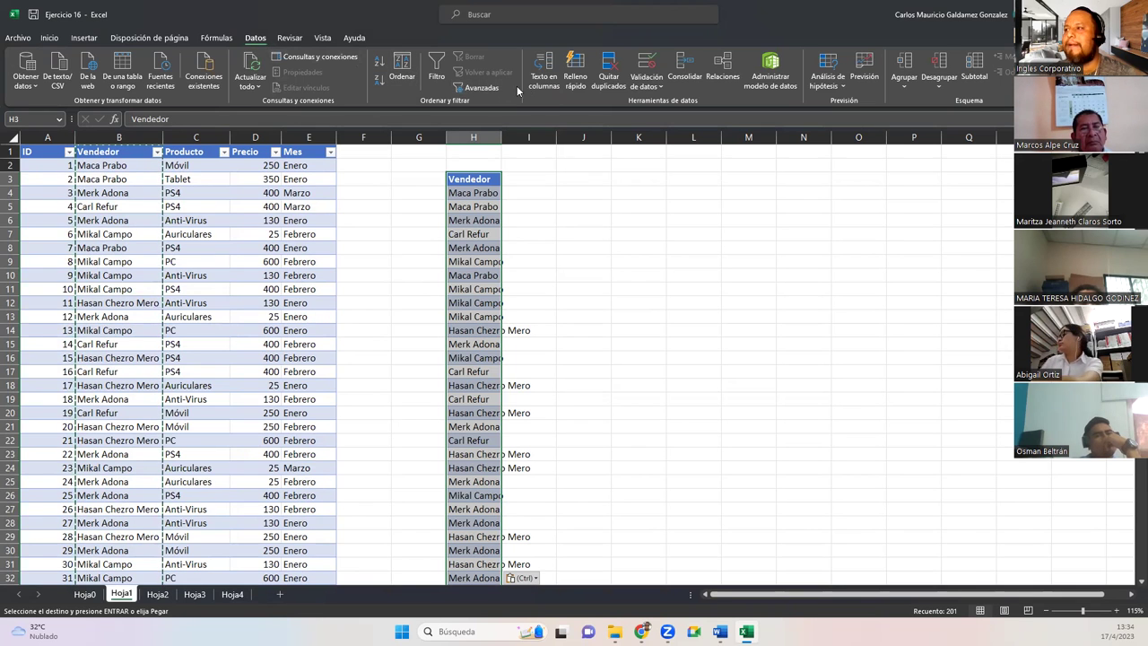
left_click(608, 86)
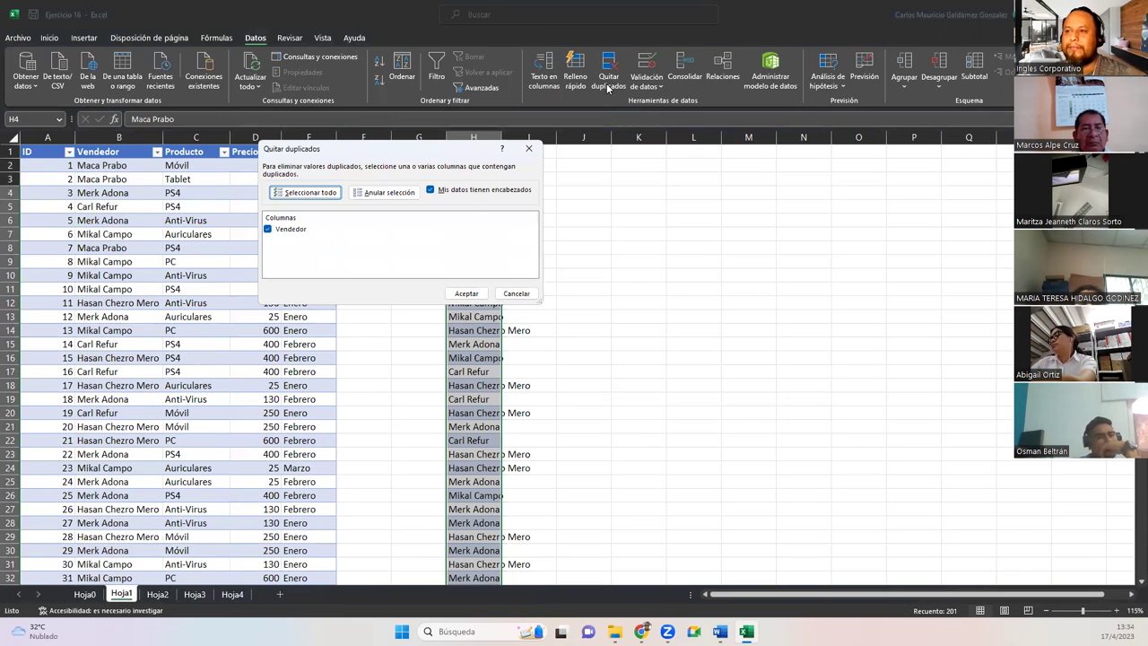
left_click_drag(372, 155, 731, 160)
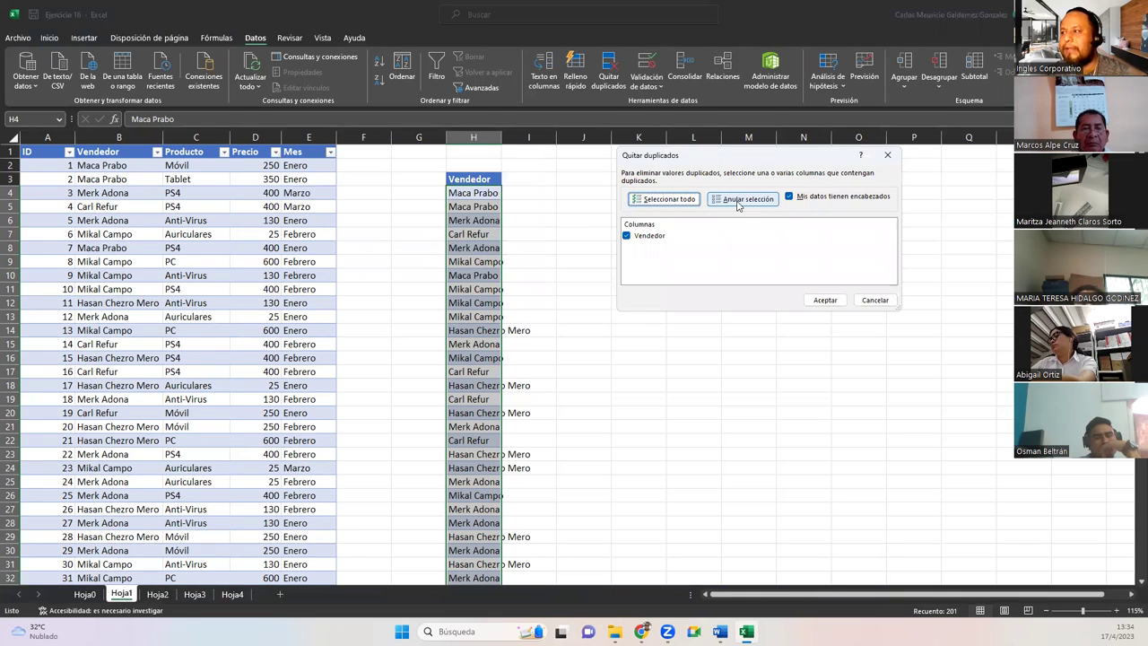
left_click(649, 237)
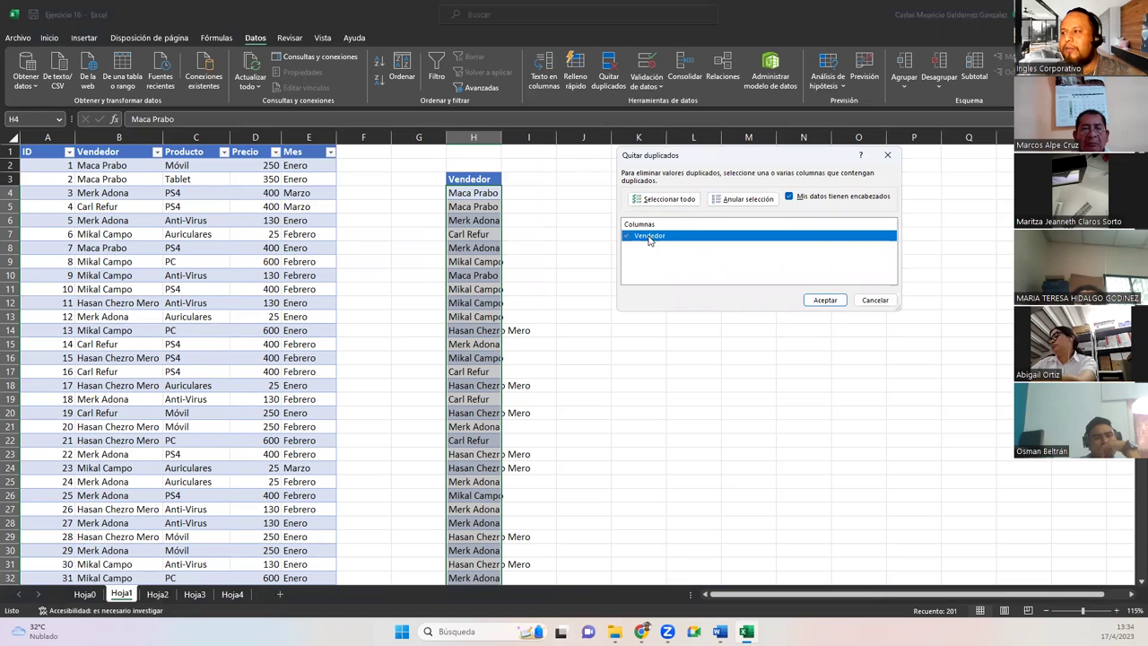
left_click(825, 301)
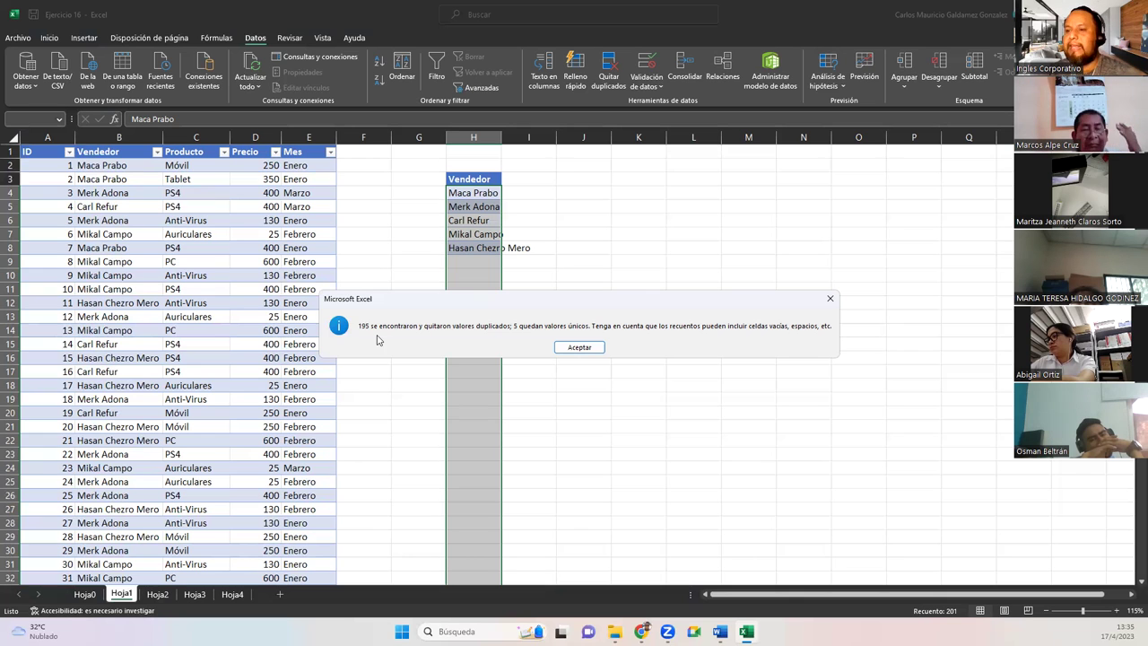
left_click(580, 347)
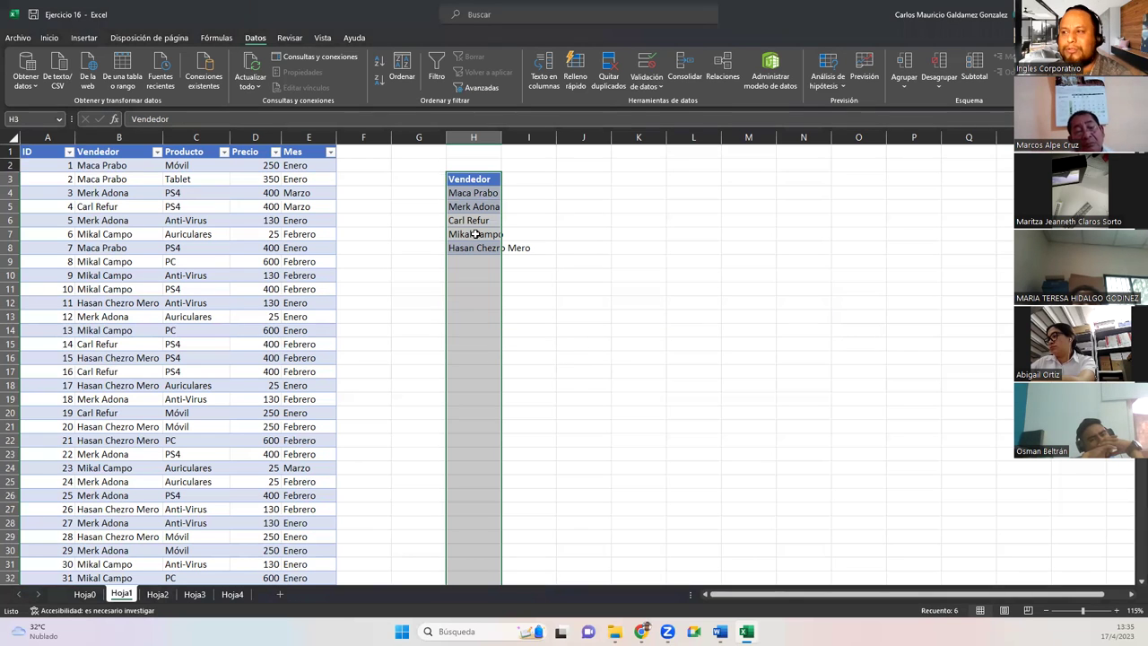
Step: AutoFit the width of column H and highlight the unique seller list with its header, H3:H8
left_click_drag(456, 192, 463, 256)
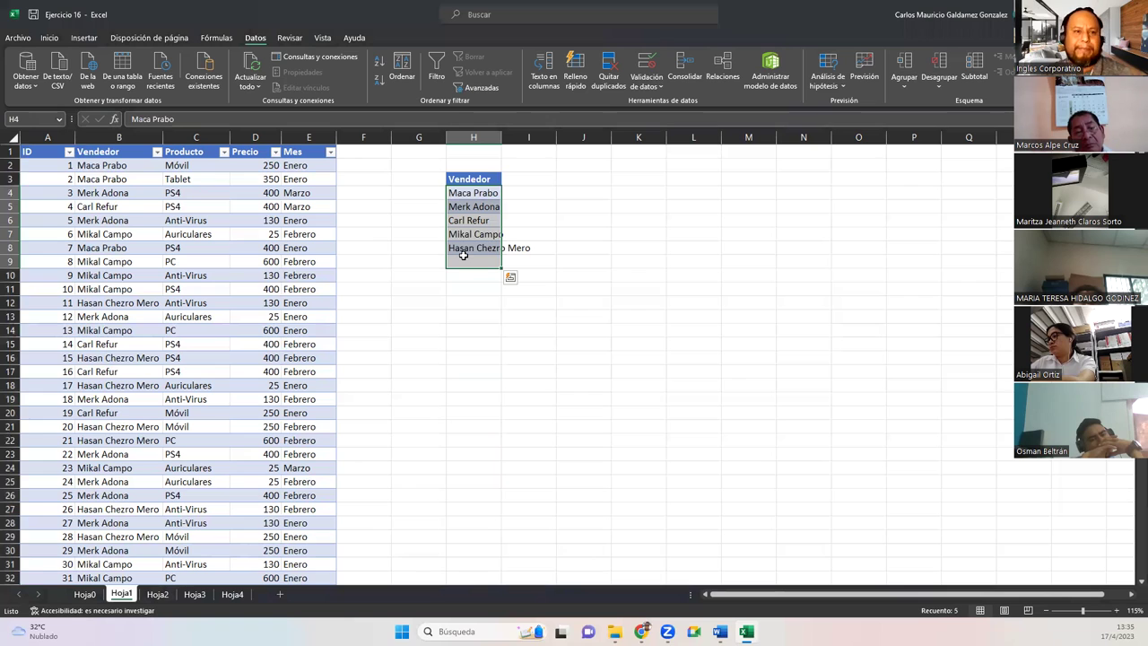
double_click(501, 136)
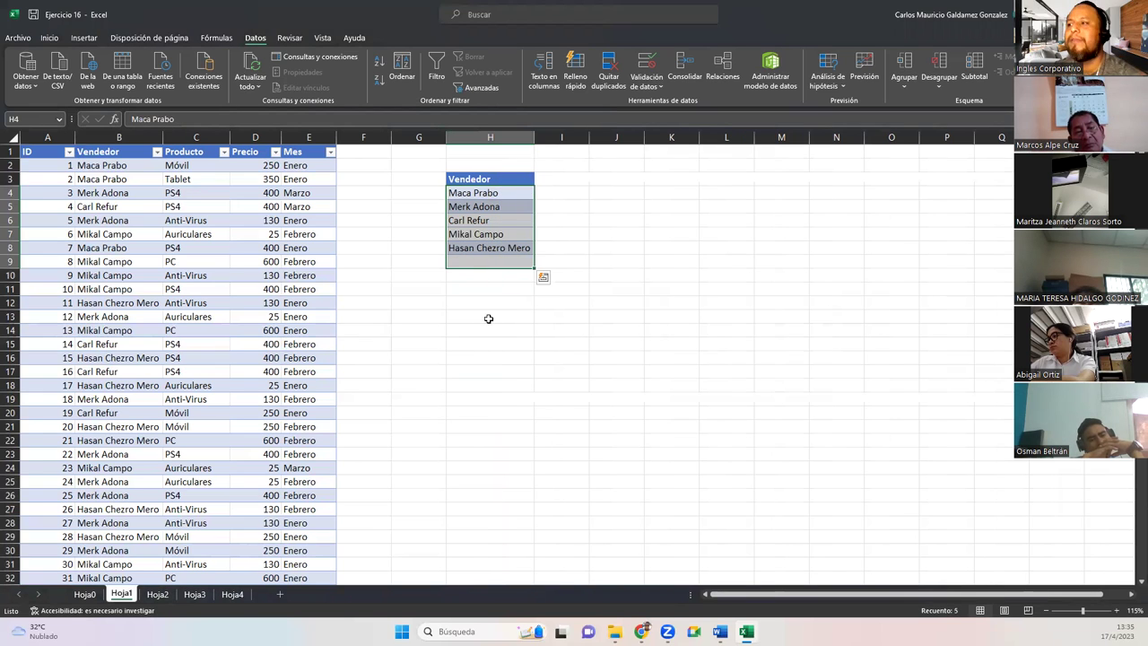
left_click(486, 261)
left_click_drag(468, 193, 478, 247)
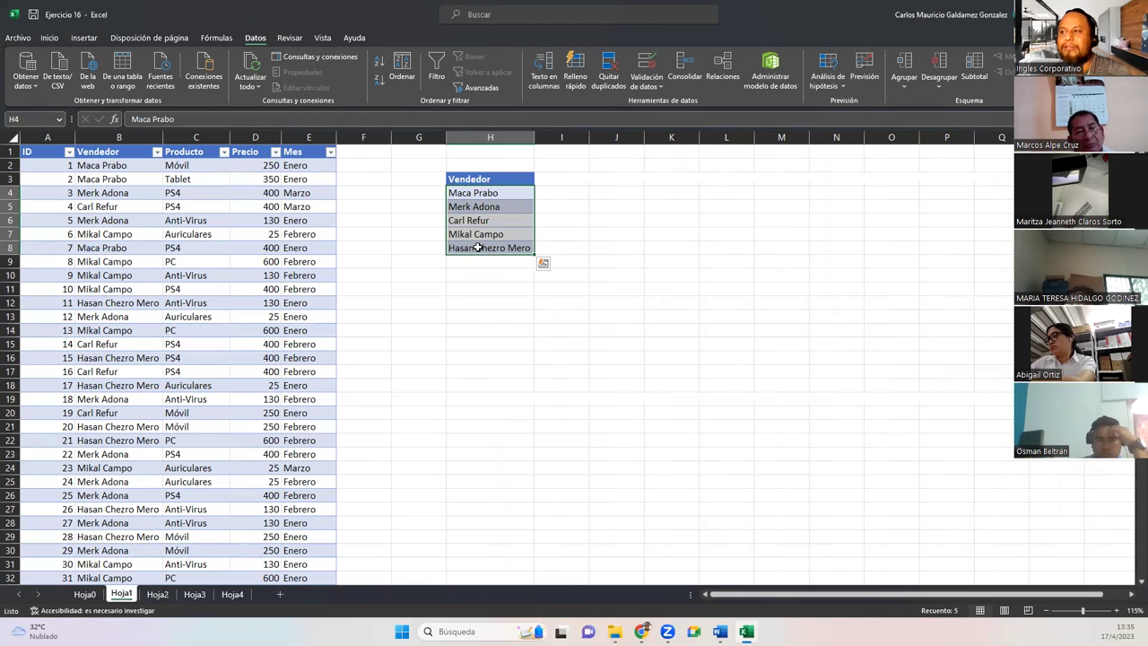
left_click_drag(479, 182, 487, 244)
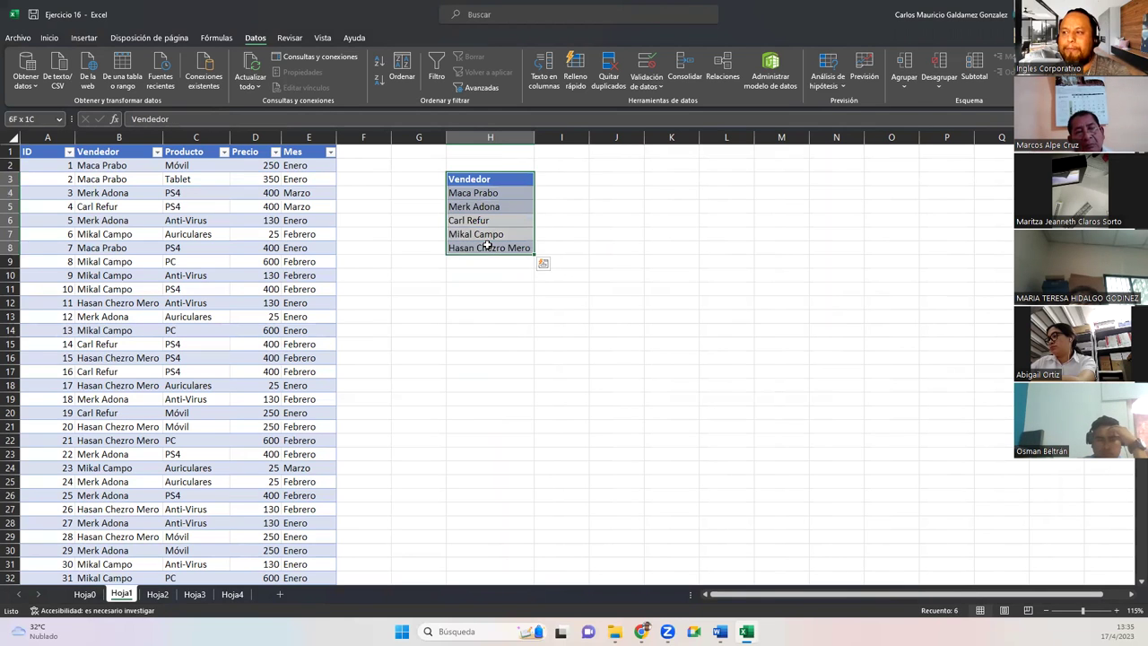
left_click(556, 183)
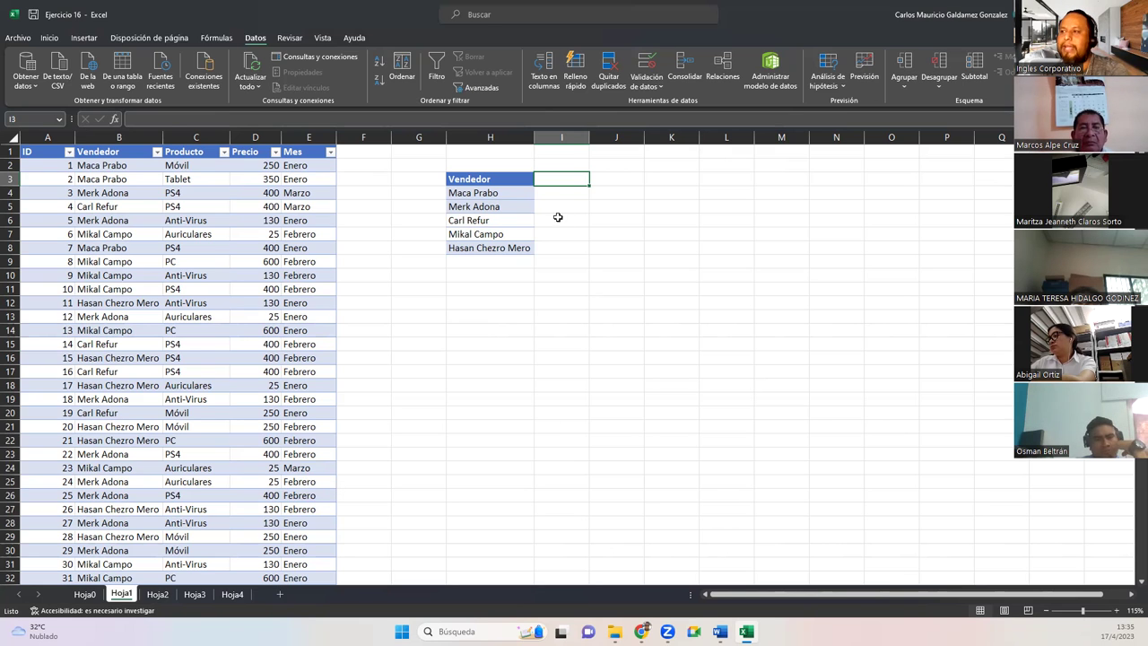
left_click(541, 193)
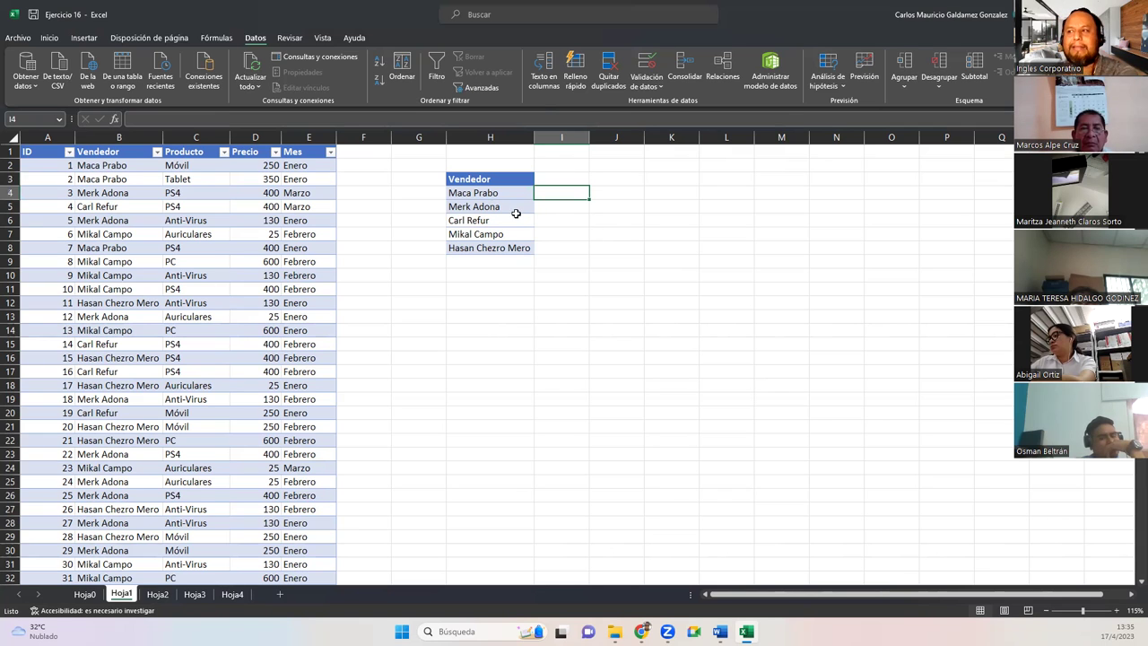
left_click(467, 191)
left_click(551, 195)
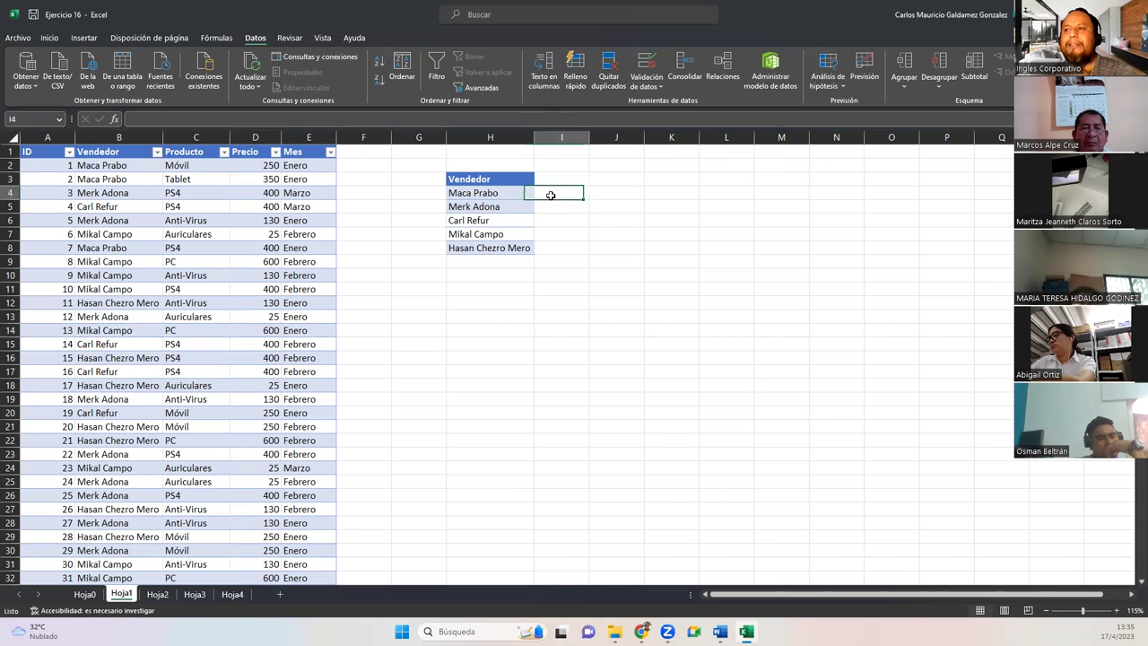
left_click(144, 179)
Step: Begin a SUMAR.SI formula in I4 with the sales table's full Vendedor column, Tabla2[Vendedor], as the range
left_click(551, 193)
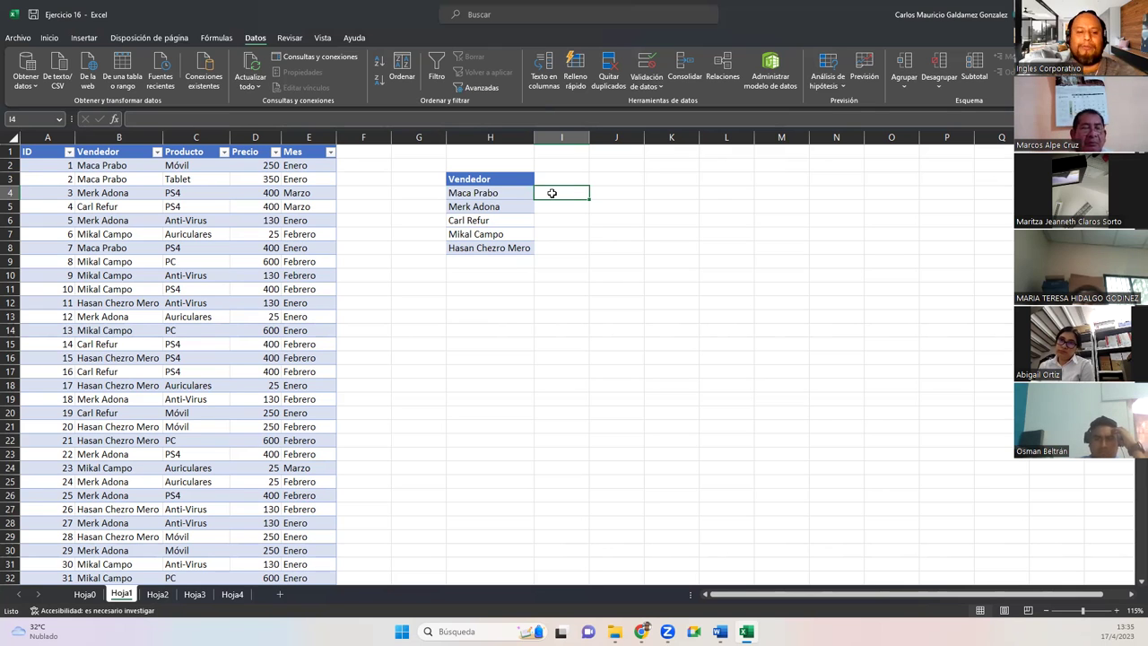
type("=sumar")
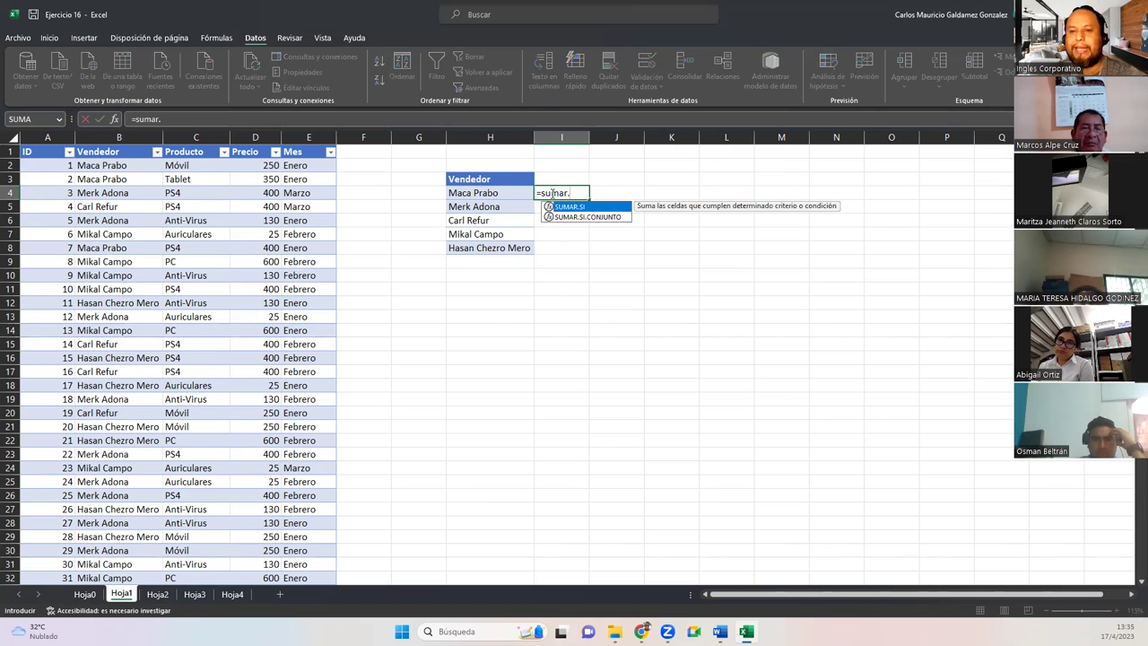
type(".s")
key("Tab")
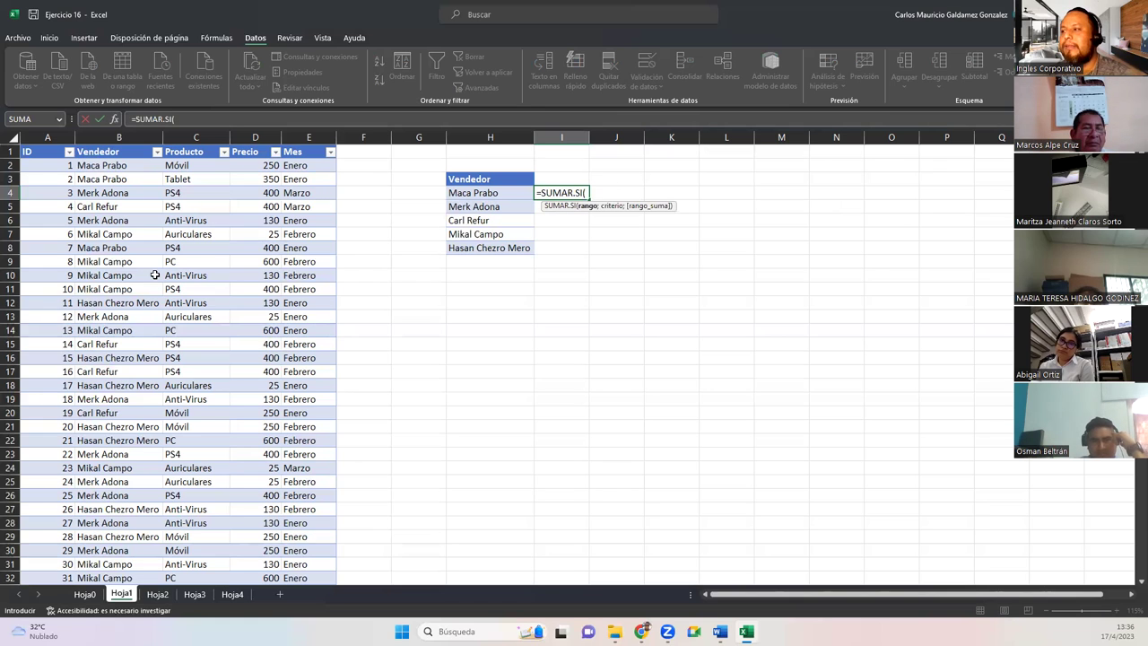
left_click(108, 165)
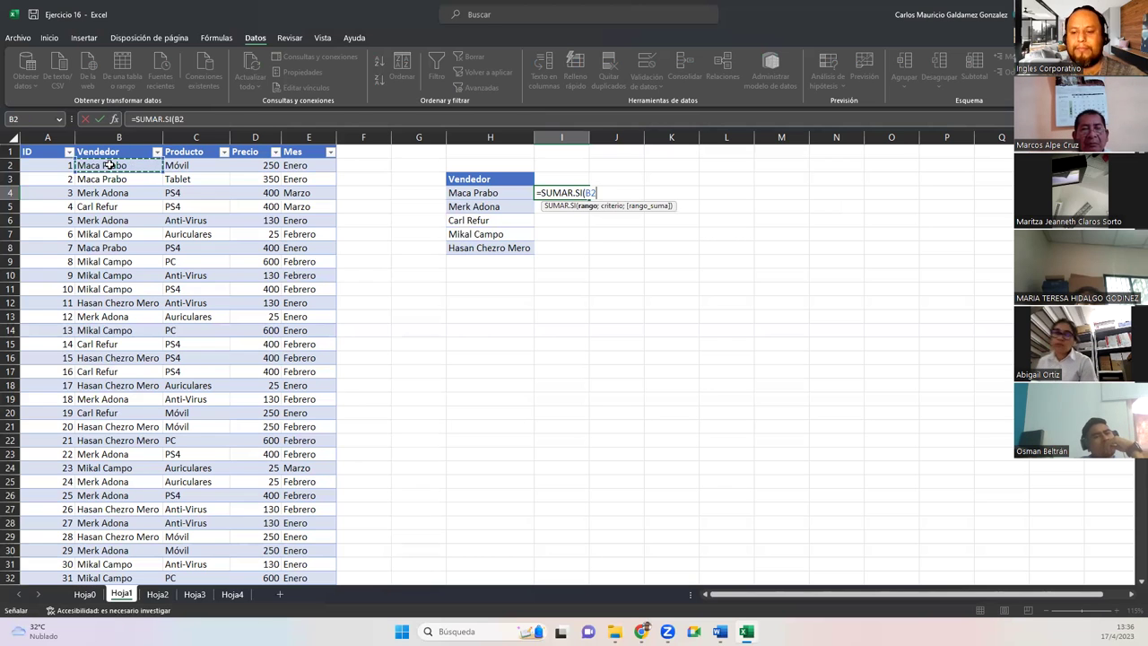
key("ctrl+shift+Down")
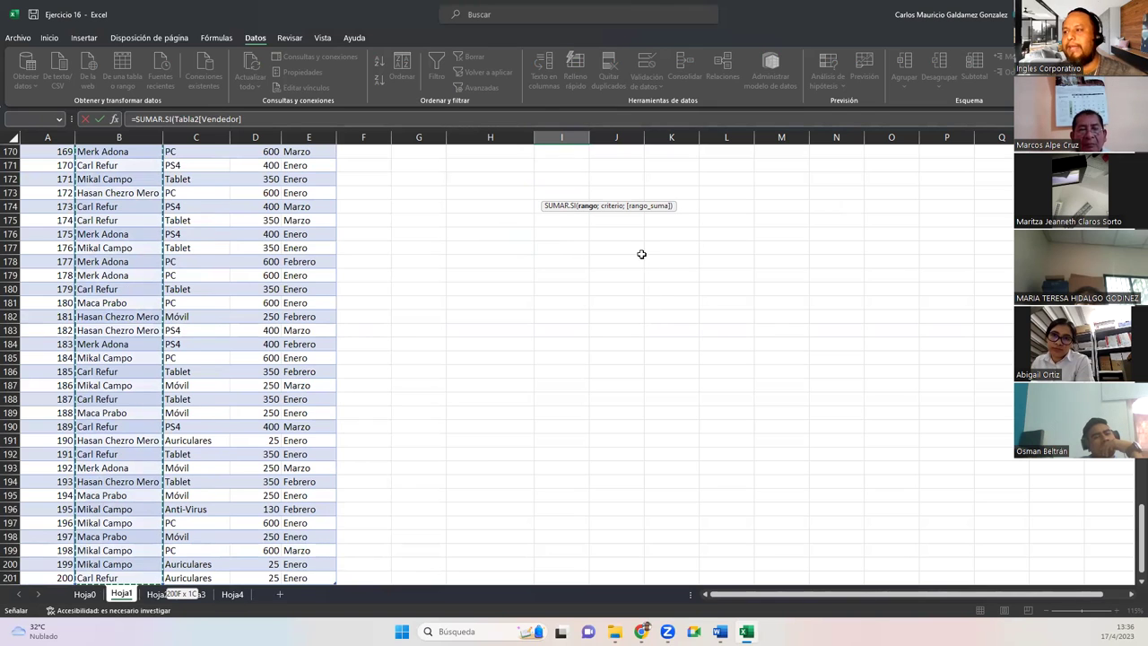
scroll(634, 255, "up", 20)
scroll(628, 251, "up", 20)
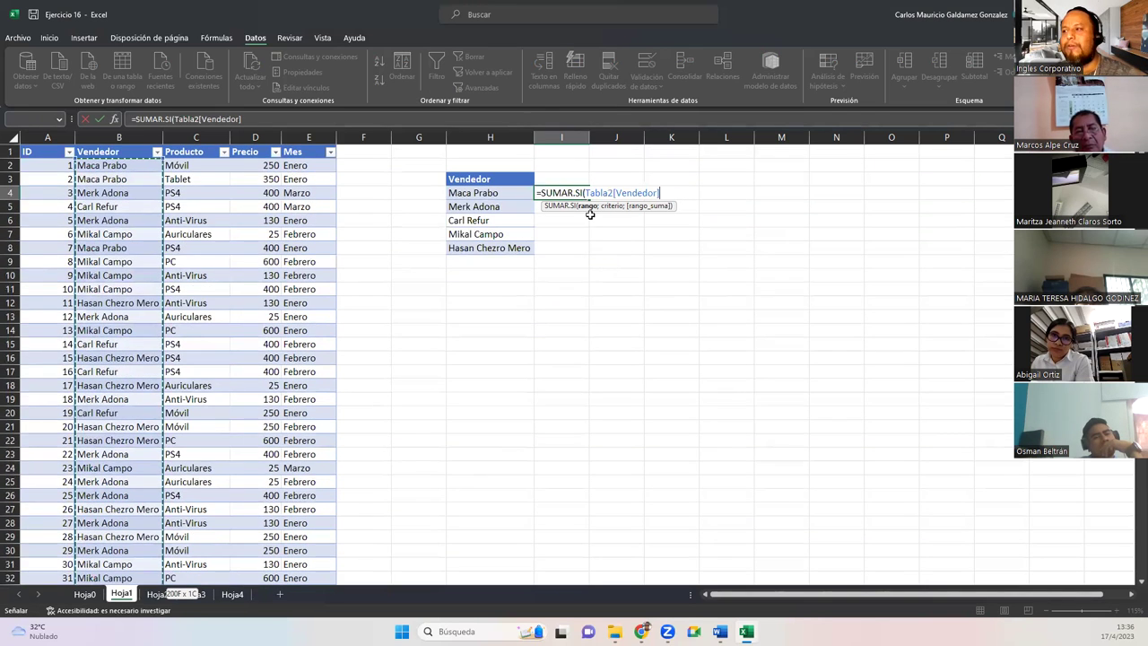
Step: Complete the SUMAR.SI formula with H4 as the criterion and Tabla2[Precio] as the sum range
type(";")
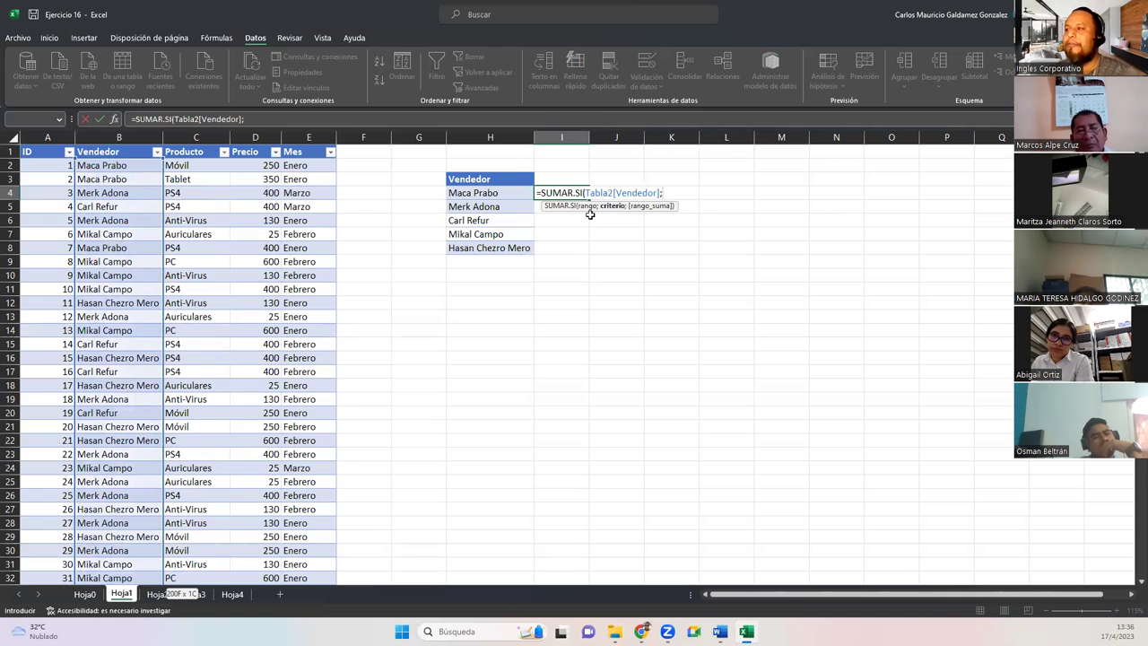
left_click(498, 194)
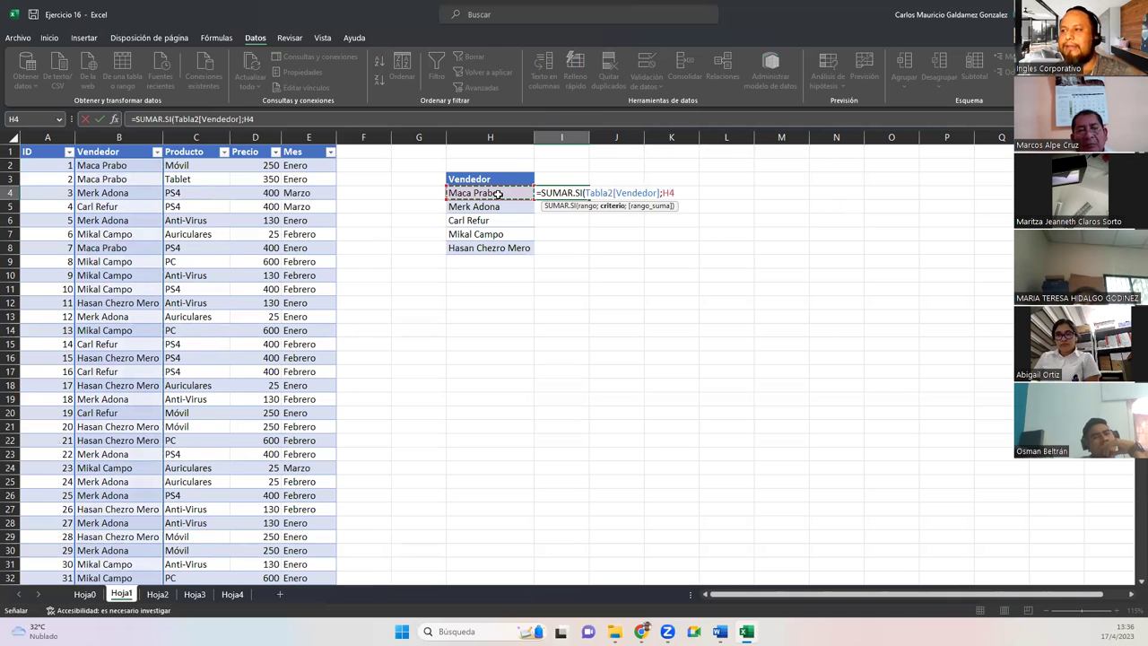
type(";")
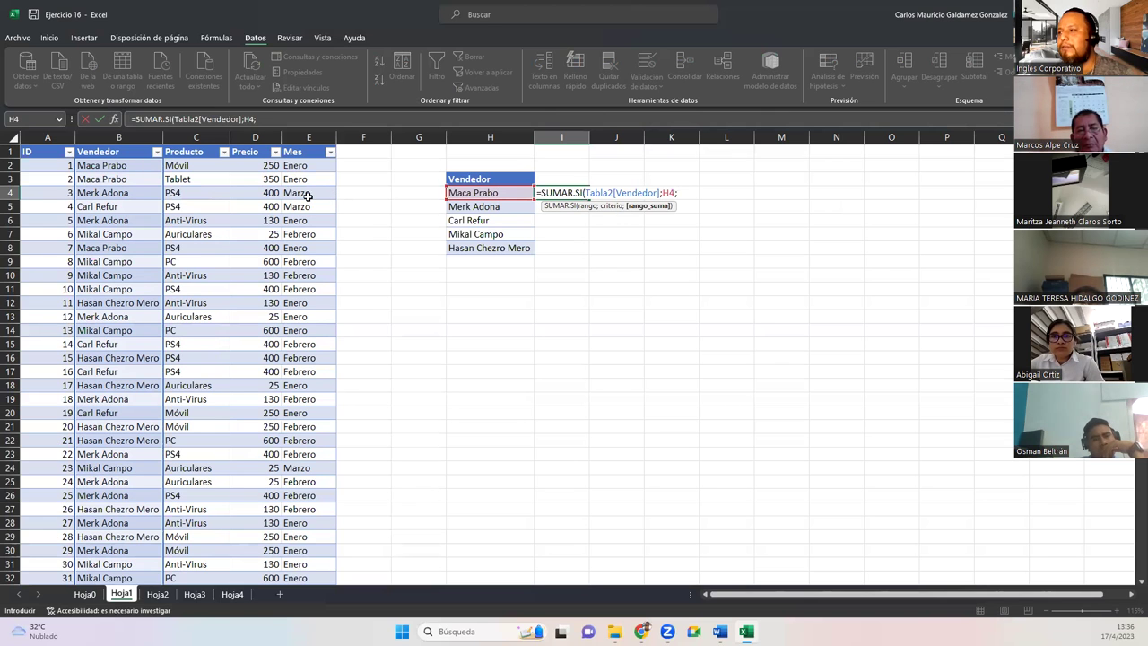
left_click(262, 165)
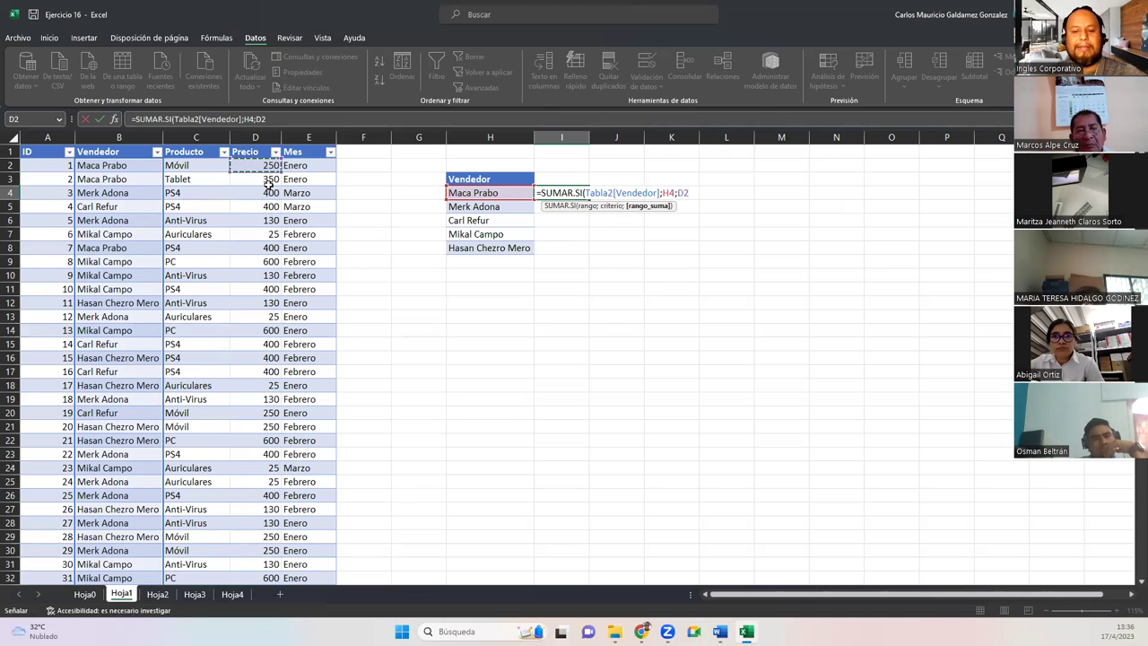
key("ctrl+shift+Down")
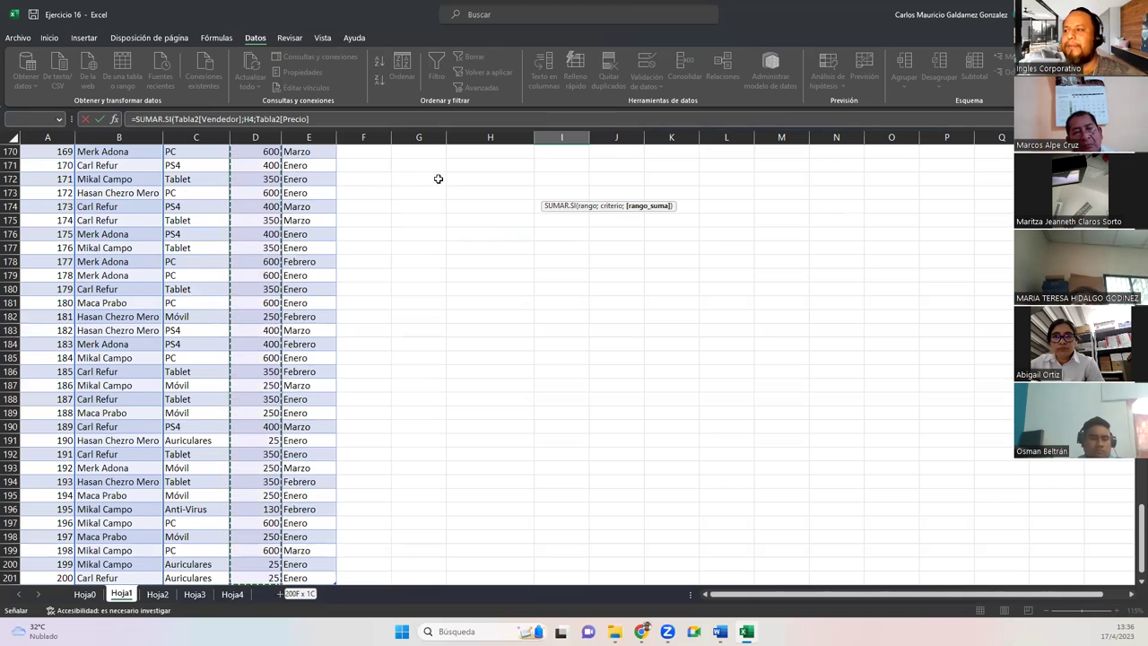
scroll(597, 413, "up", 20)
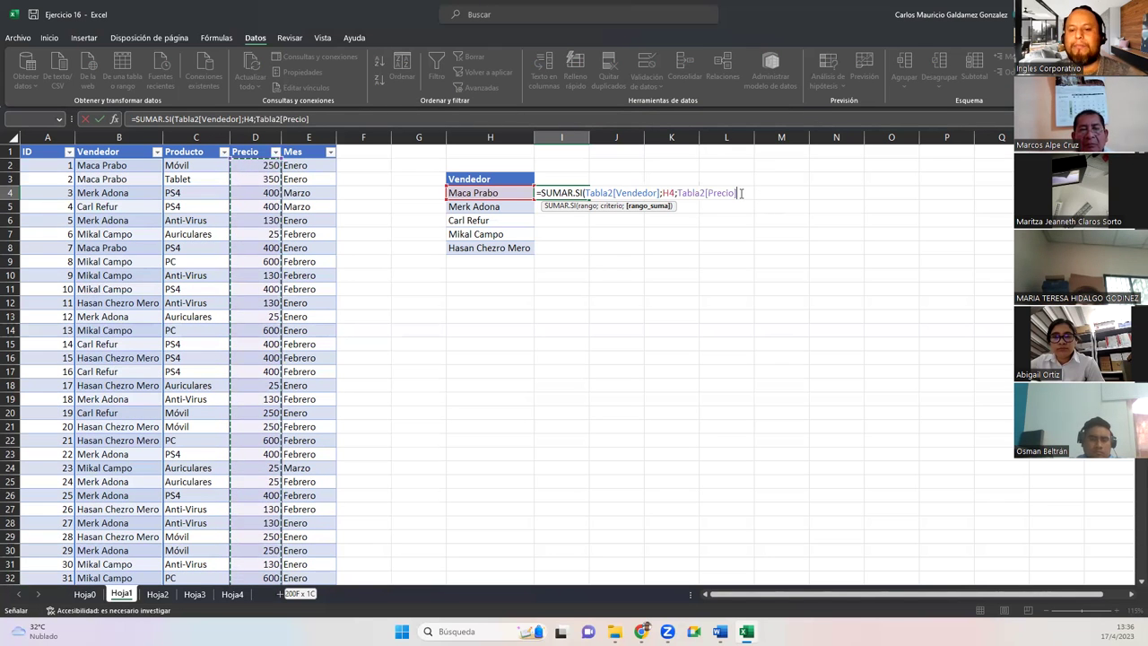
type(")")
key("ctrl+Return")
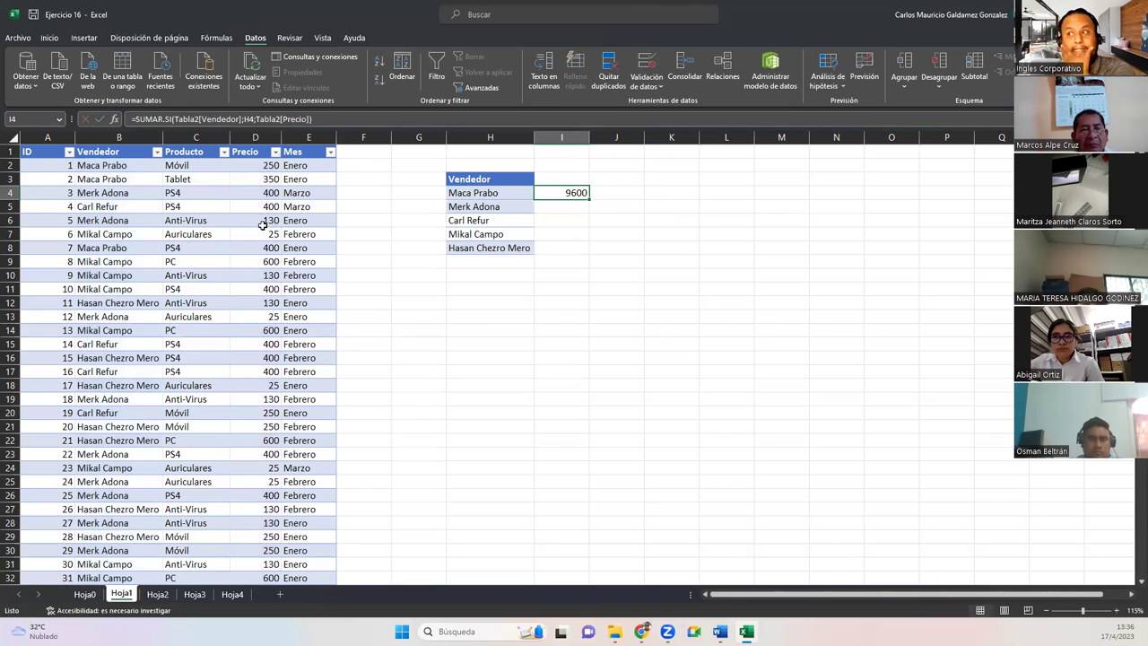
Step: Apply the accounting currency format to all values in the sales table's Precio column
left_click(264, 167)
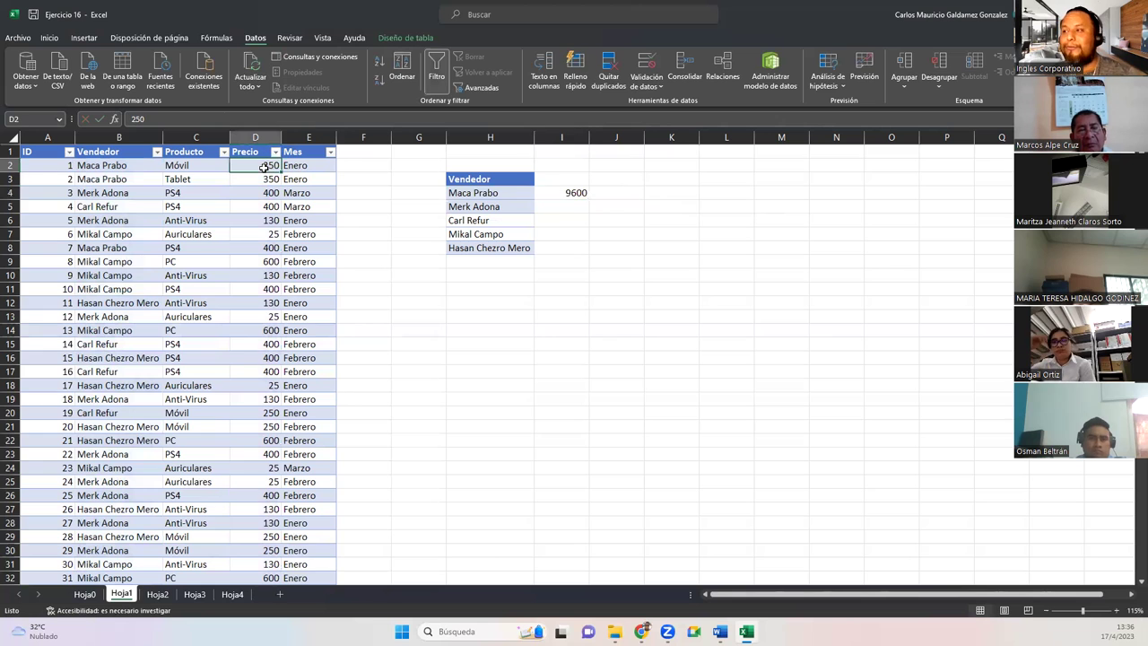
key("ctrl+shift+Down")
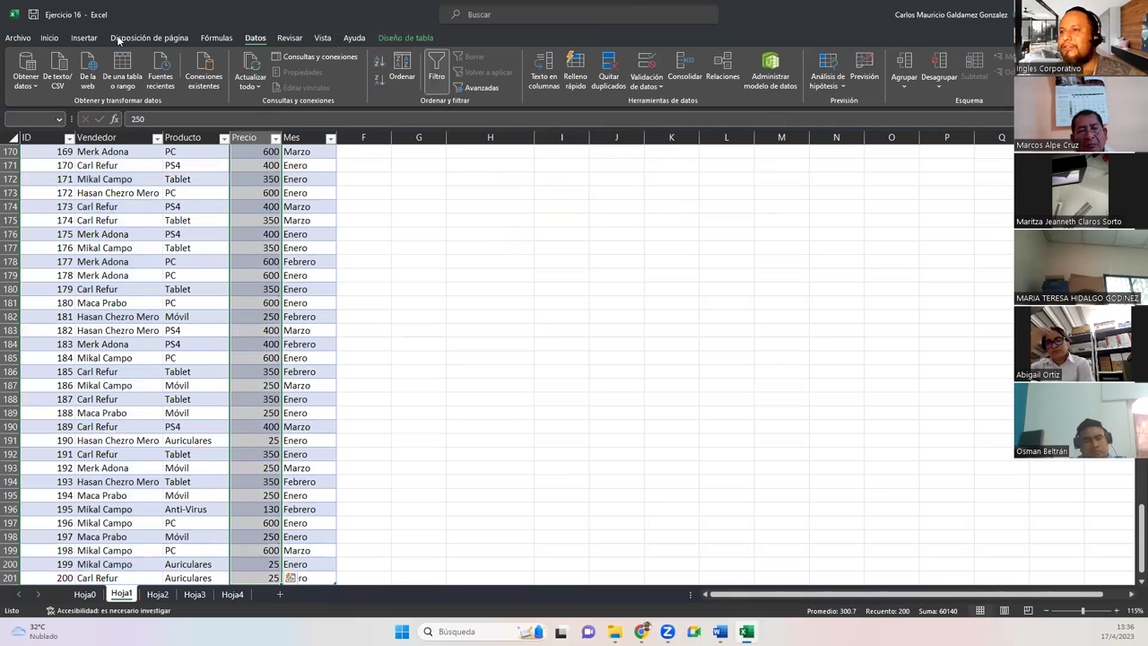
left_click(49, 38)
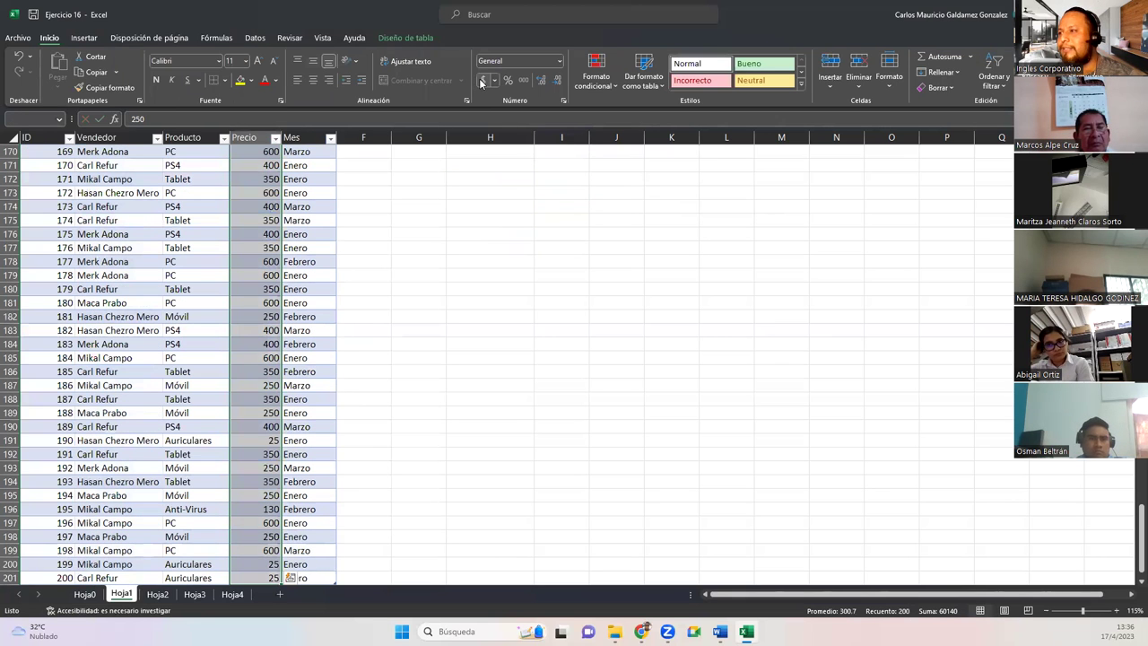
left_click(482, 83)
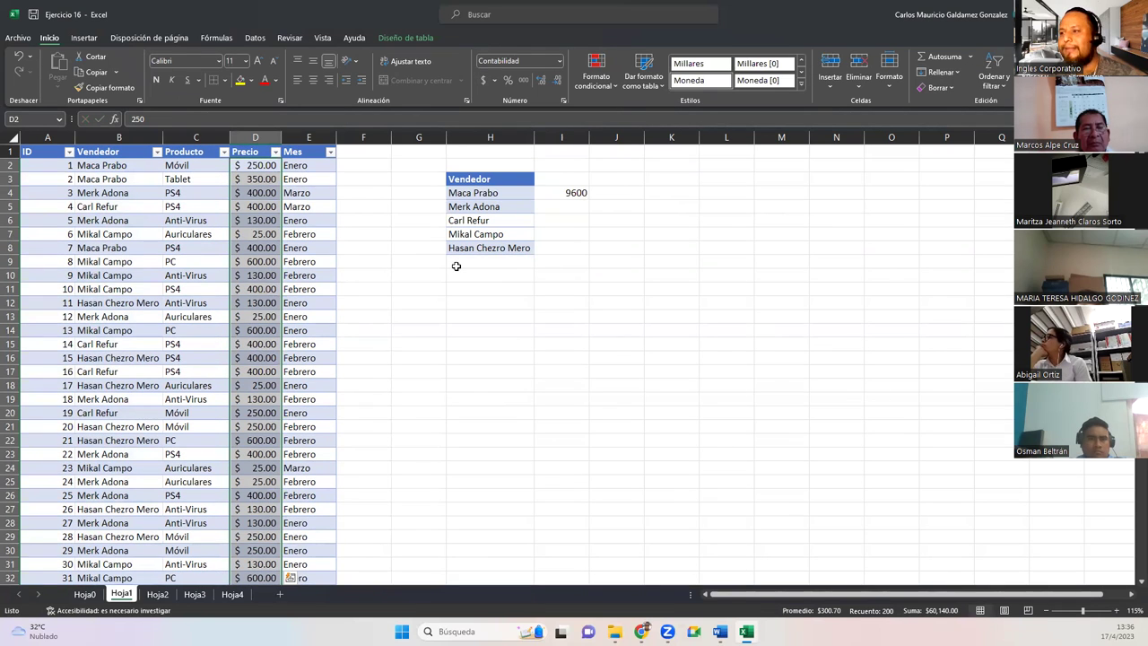
Step: Filter the sales table's Vendedor column to show only the seller listed in H4
left_click(156, 162)
left_click(156, 153)
left_click(42, 296)
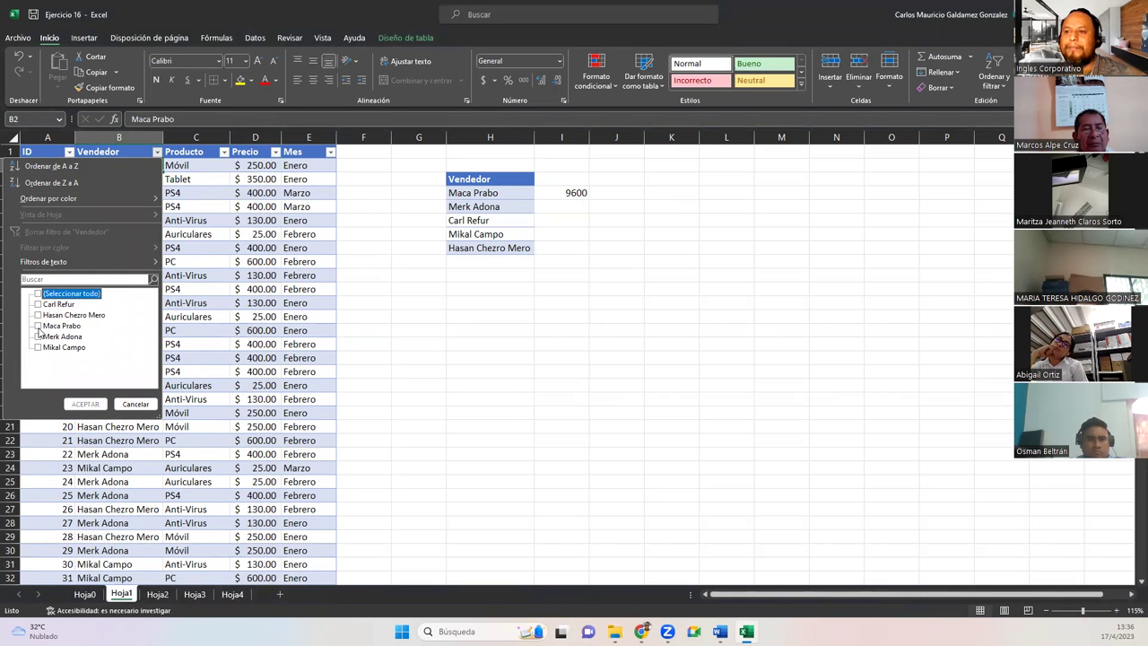
left_click(39, 326)
left_click(79, 403)
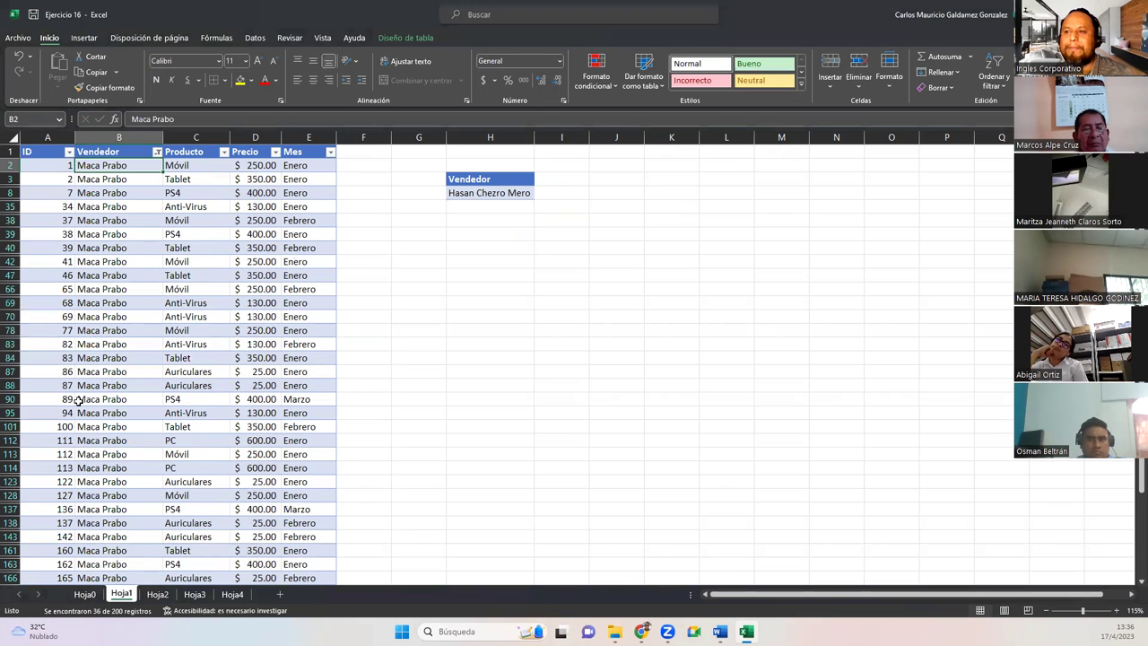
Step: Select the filtered Precio values to check their sum against the SUMAR.SI result for that seller
left_click(249, 167)
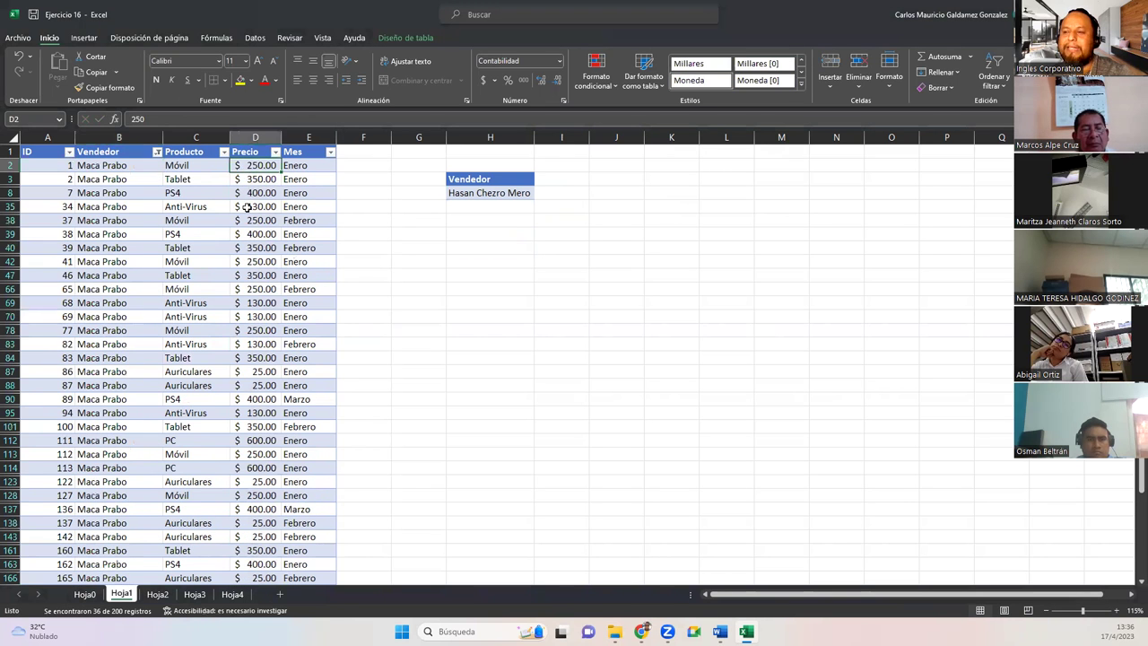
scroll(247, 207, "down", 5)
left_click(260, 455, "shift")
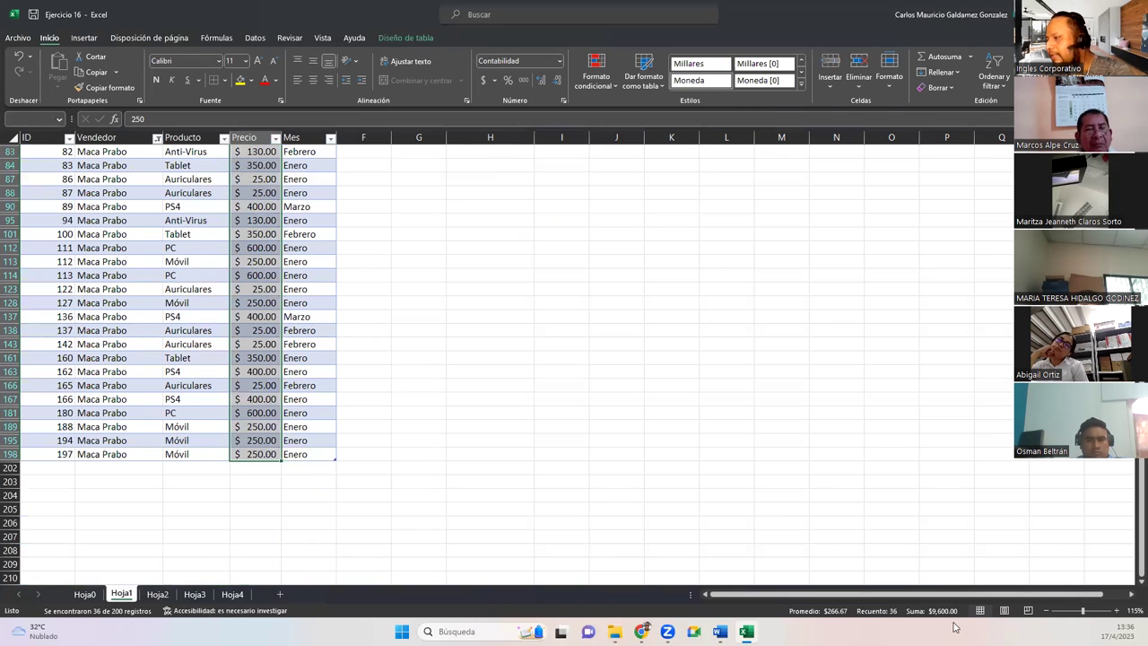
scroll(401, 368, "up", 5)
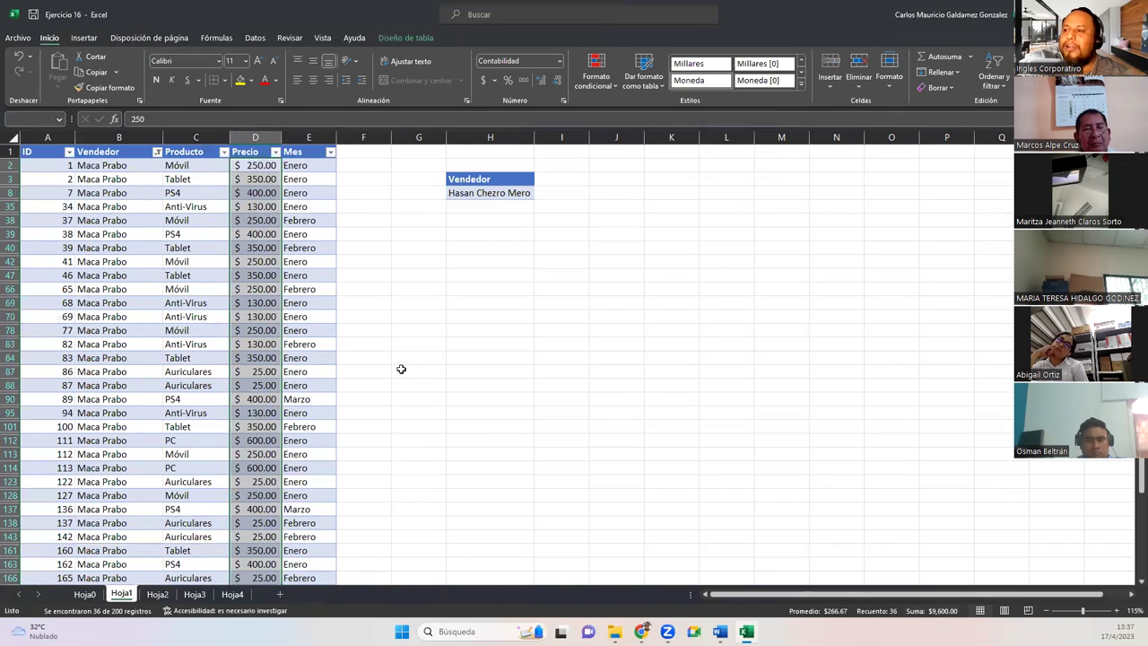
left_click(482, 193)
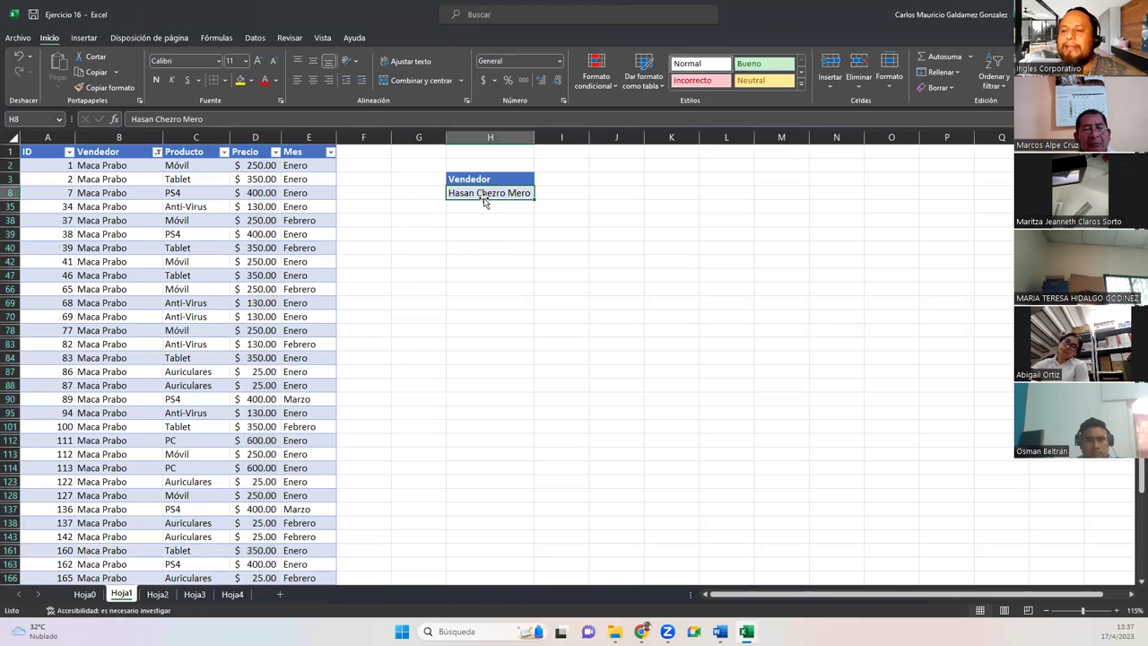
left_click(202, 180)
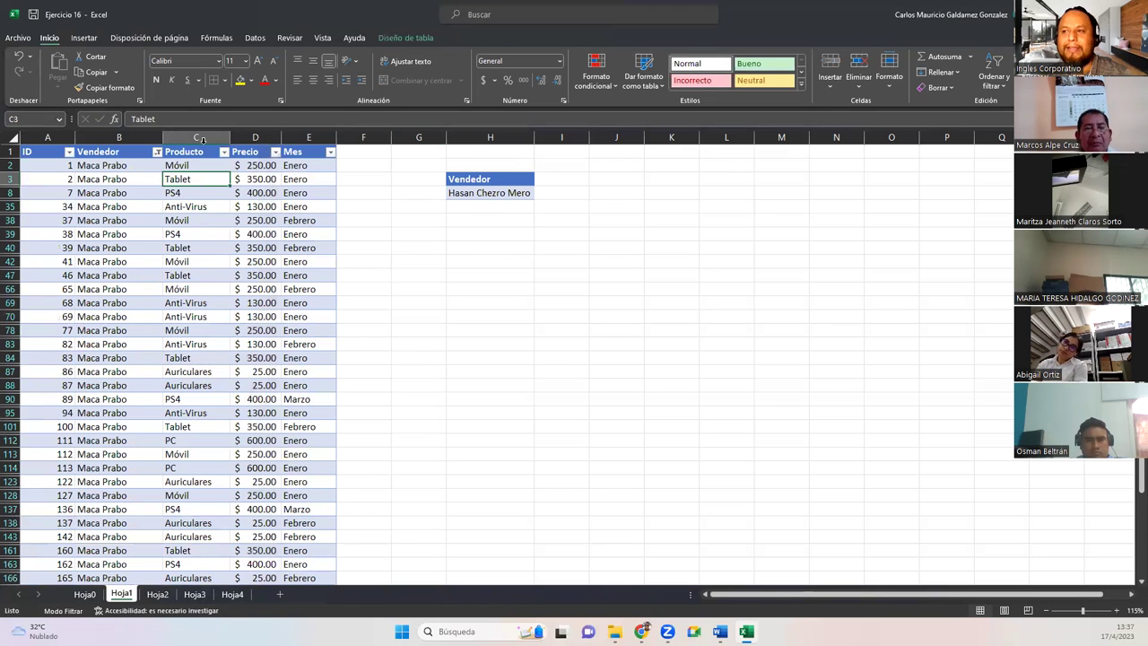
Step: Reselect all sellers in the Vendedor filter to show every row of the sales table
left_click(157, 152)
left_click(38, 293)
left_click(84, 404)
Step: Fill the SUMAR.SI formula from I4 down to I8 and check the results against the sum of the Precio column
left_click(568, 193)
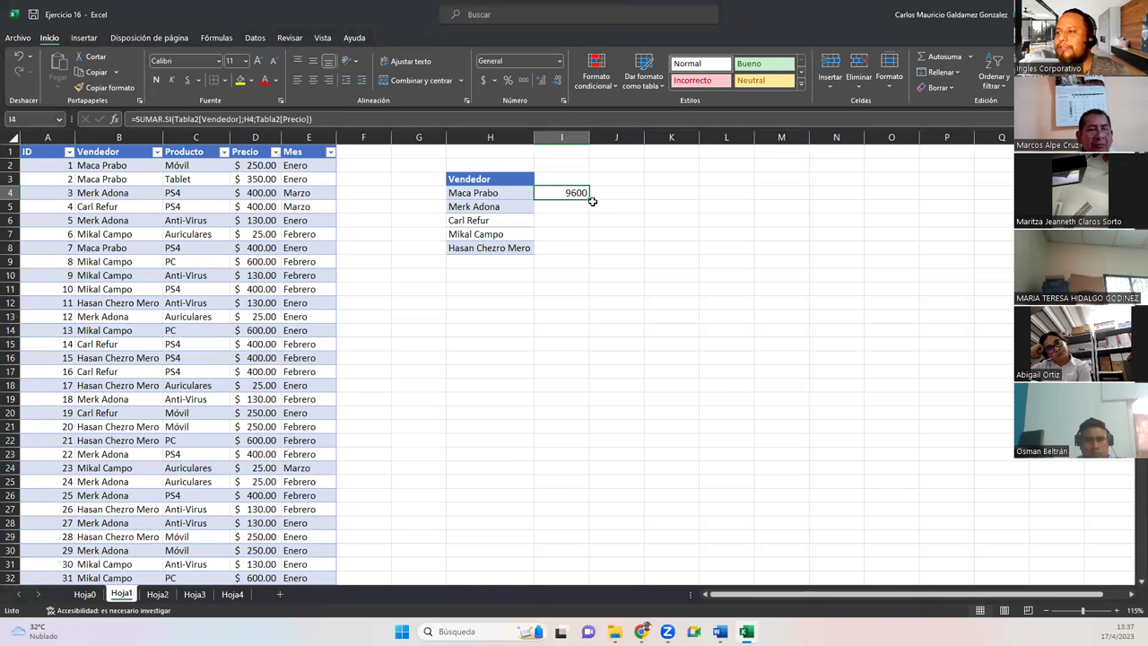
double_click(587, 199)
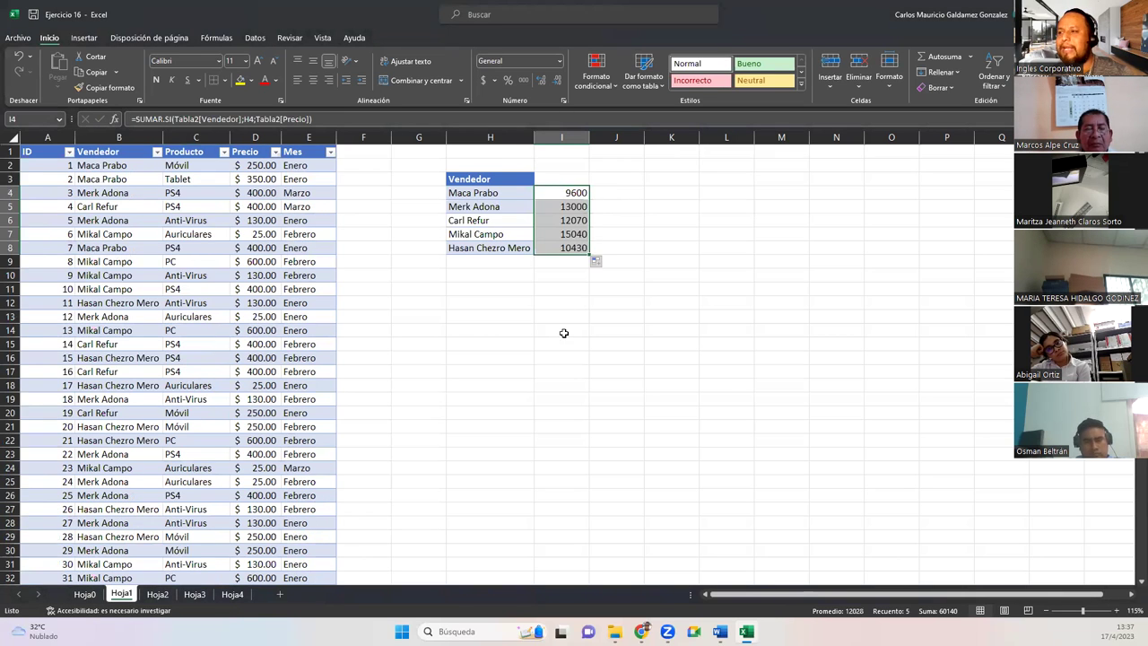
left_click(256, 165)
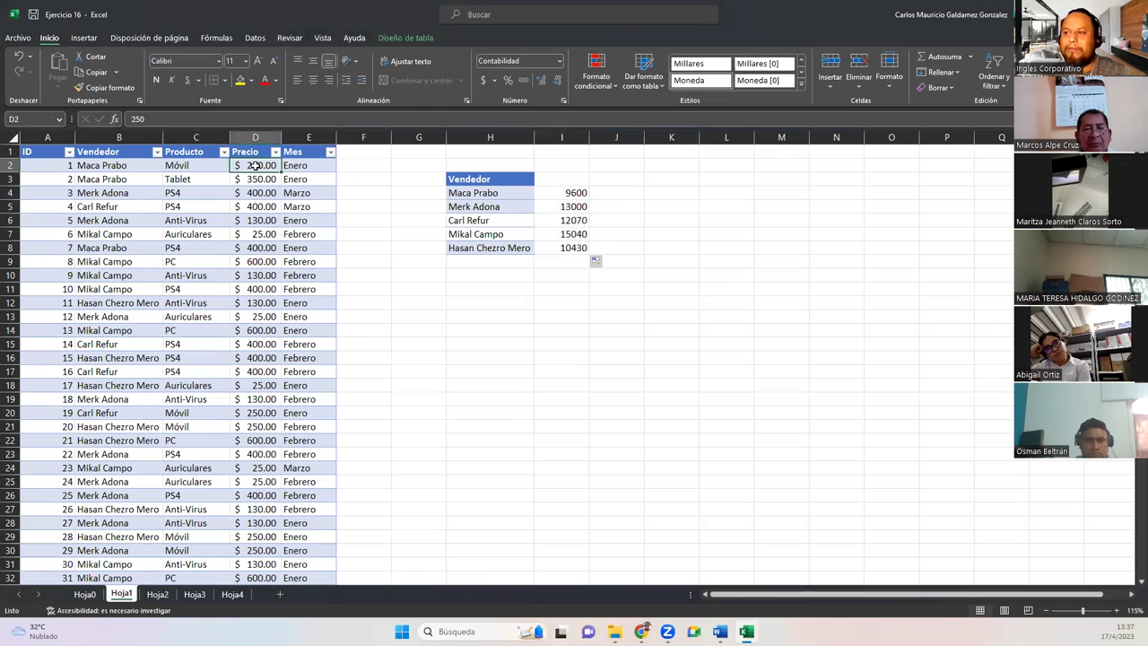
key("ctrl+shift+Down")
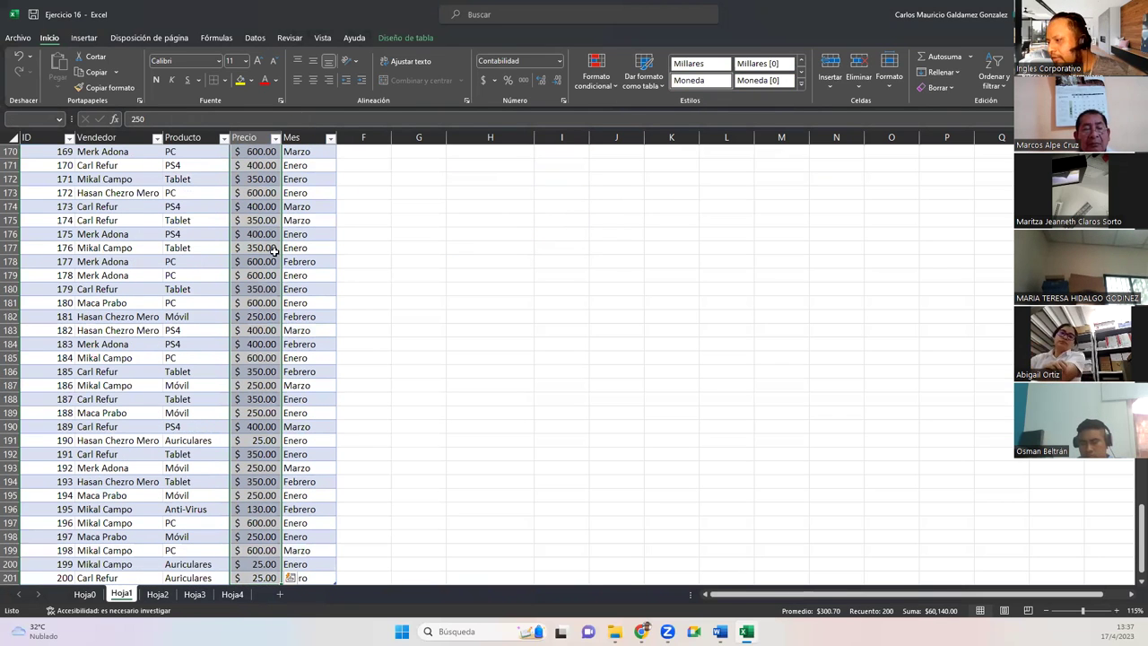
scroll(570, 306, "up", 20)
Step: Add an Autosuma total of the seller amounts I4:I8 in cell I9
left_click(559, 193)
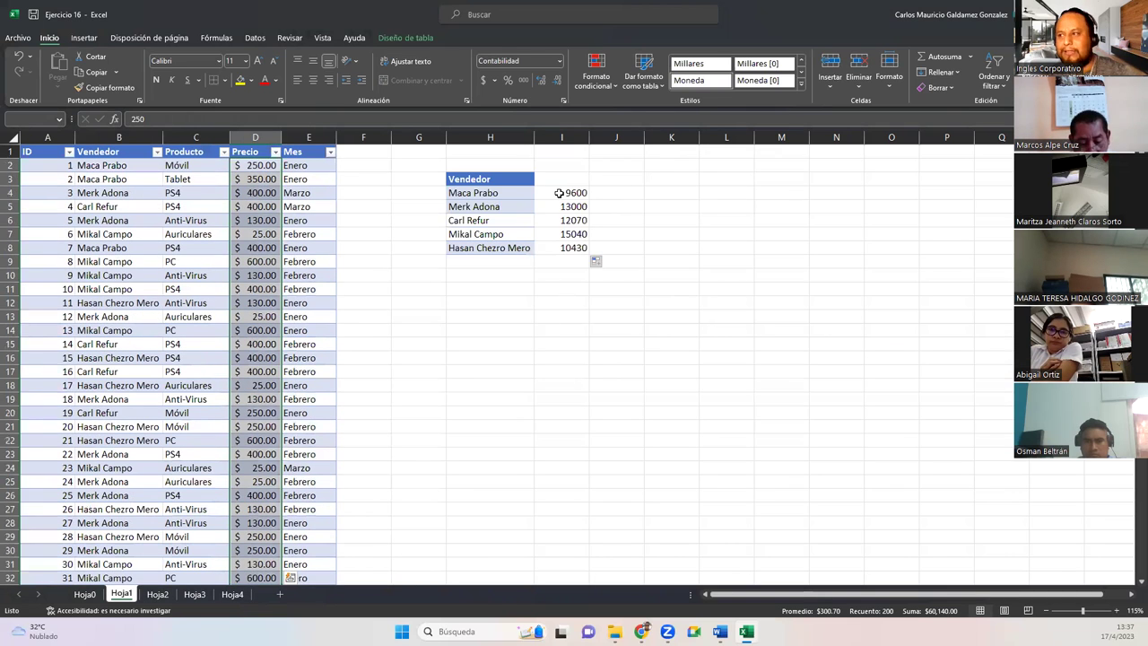
left_click_drag(559, 246, 560, 250)
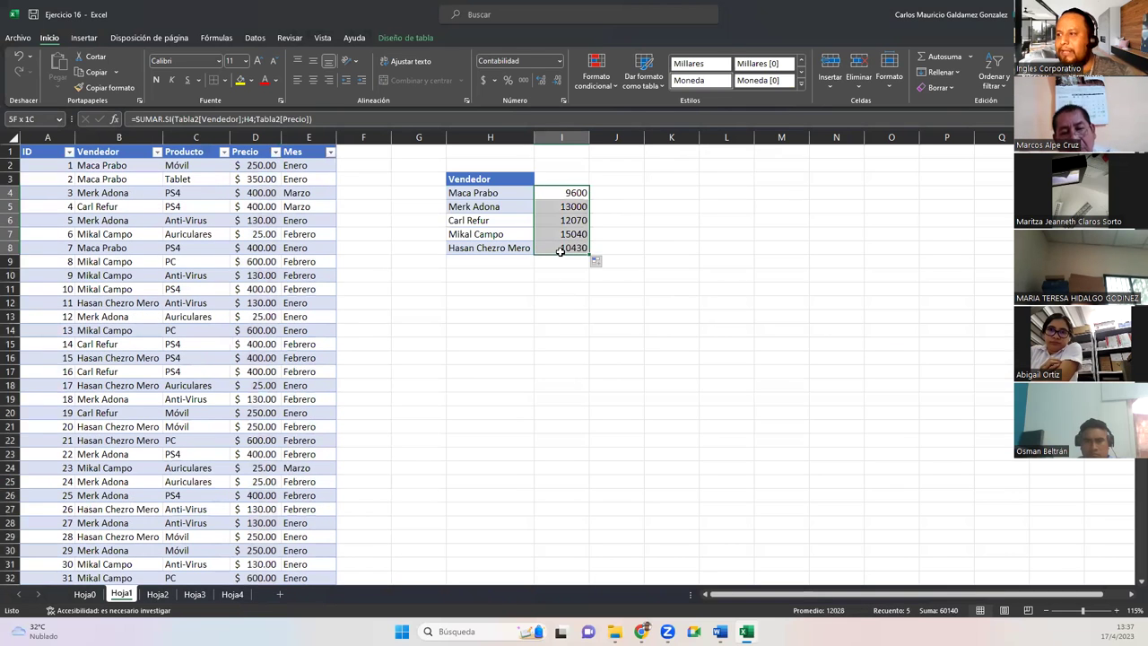
left_click(941, 55)
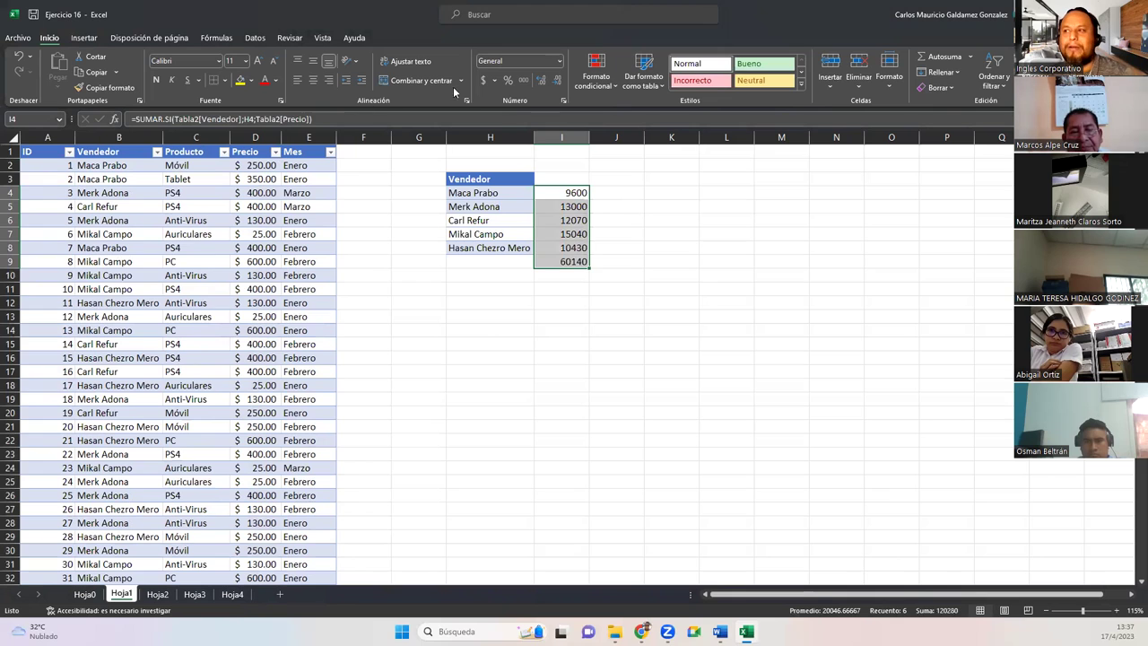
Step: Format I4:I9 as accounting currency and widen column I to fit the amounts
left_click(484, 80)
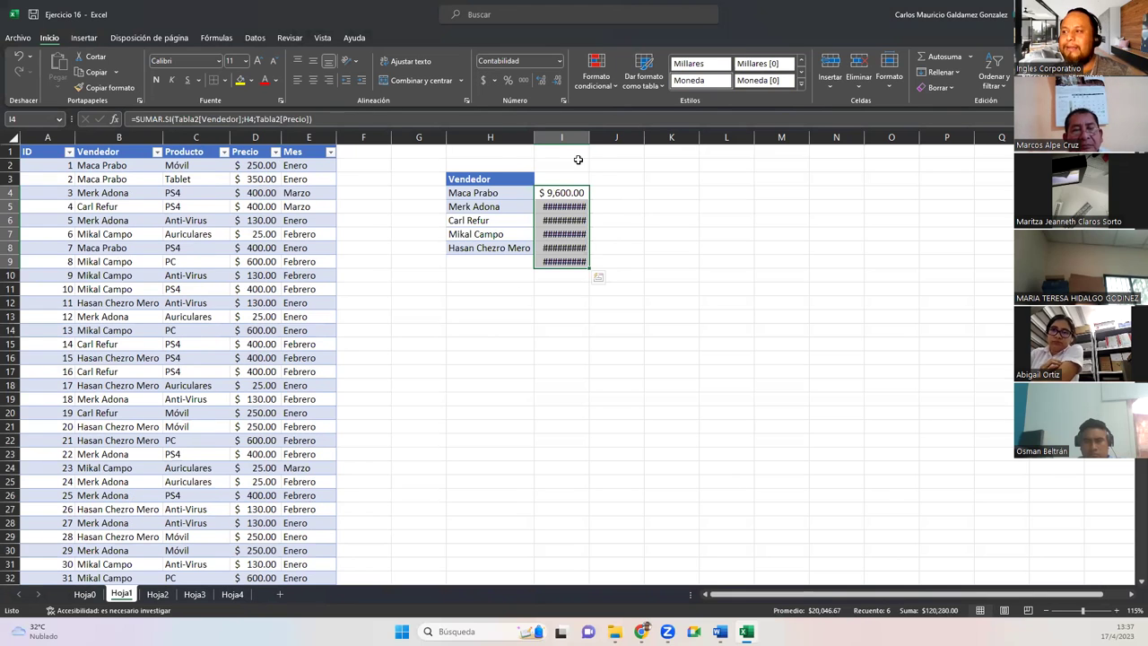
left_click_drag(590, 136, 593, 136)
left_click(497, 317)
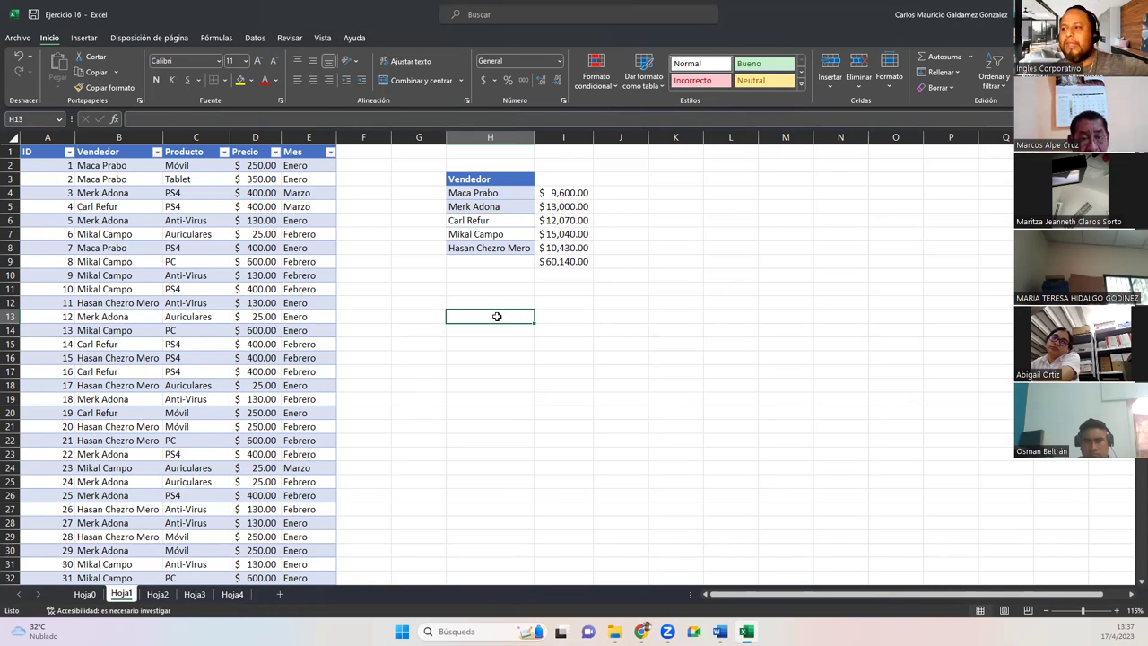
Step: Label the total row with TOTAL in cell H9
left_click(470, 264)
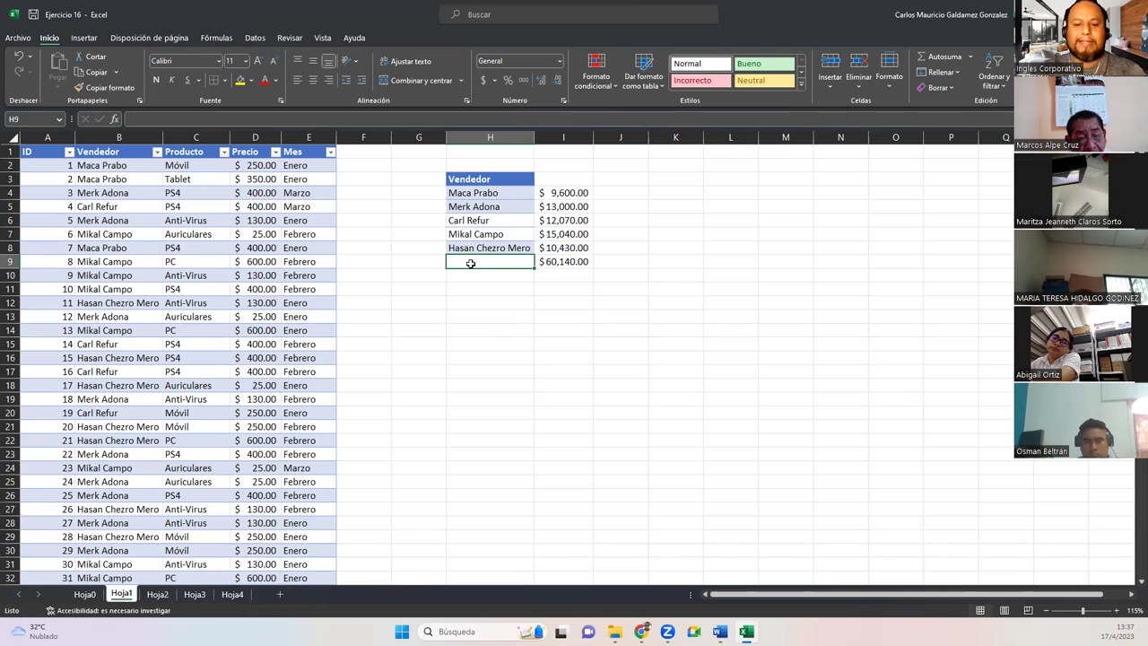
type("TOTAL")
key("Return")
left_click(488, 259)
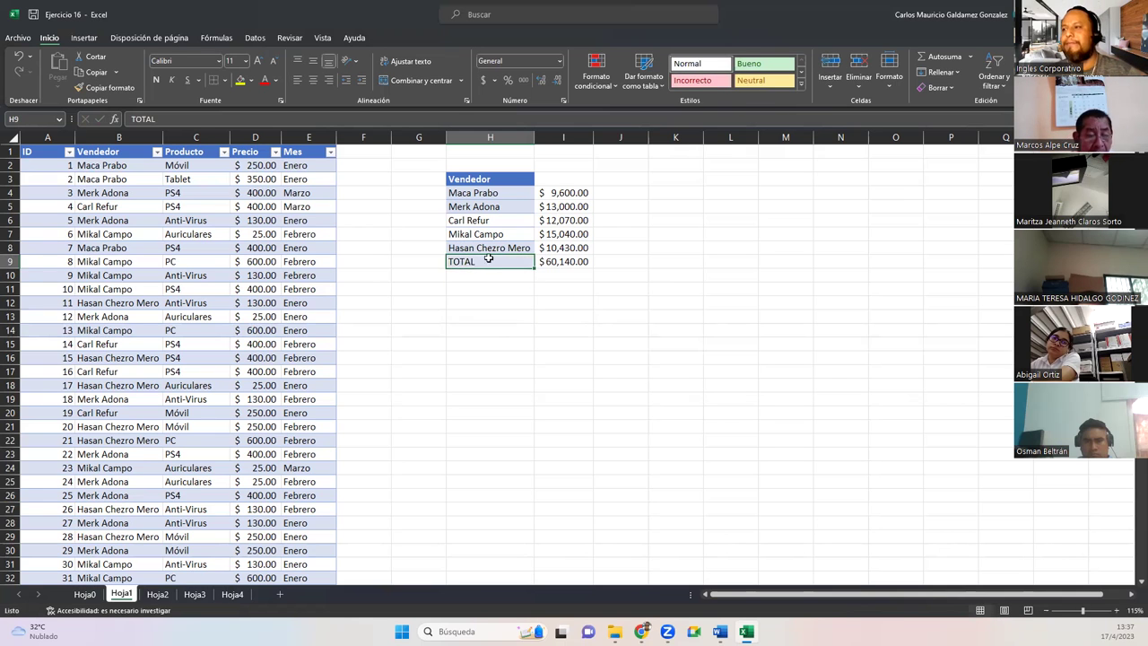
Step: Enter the header Total Vendido in I3 and widen column I to fit it
left_click(550, 177)
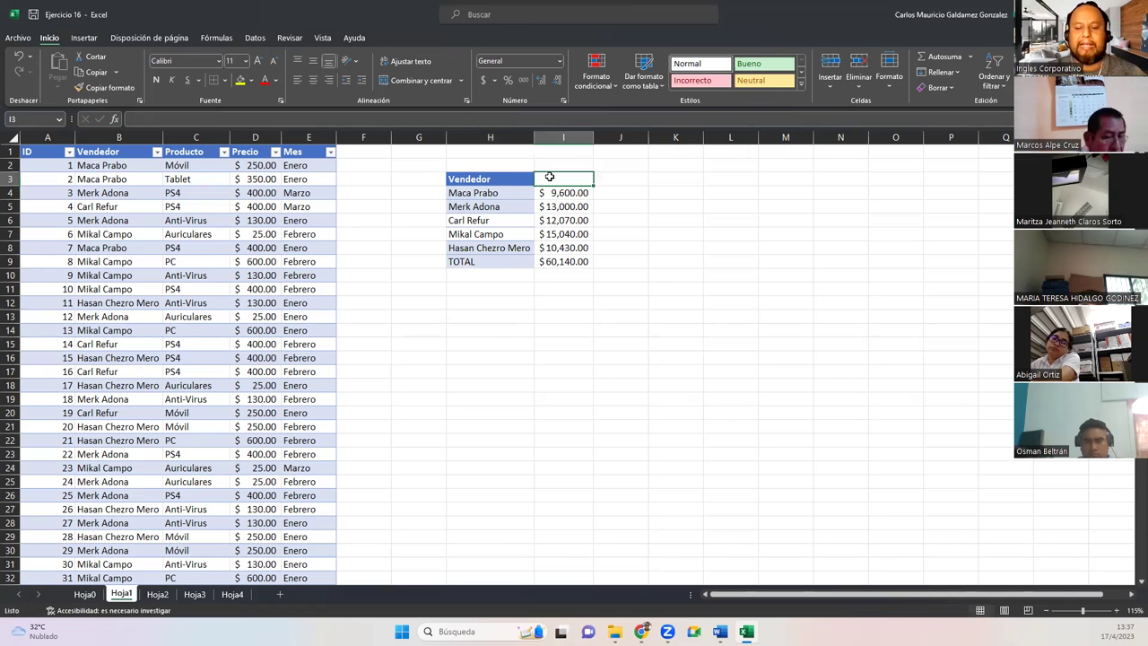
type("T")
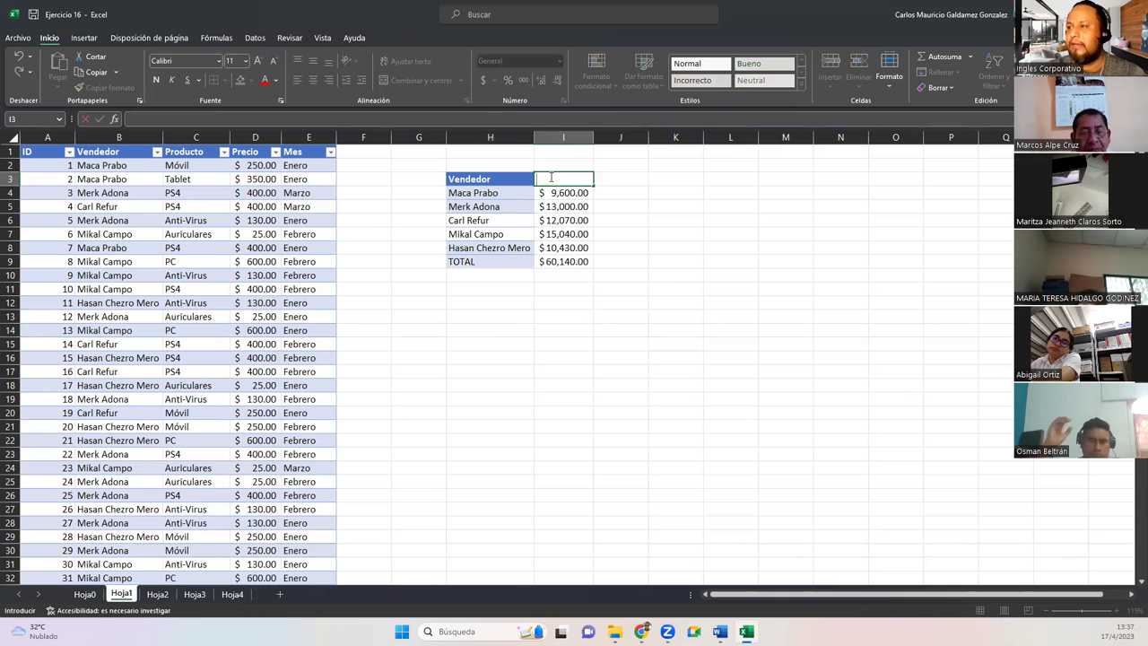
type("ot")
key("BackSpace")
key("BackSpace")
key("BackSpace")
type("Tot")
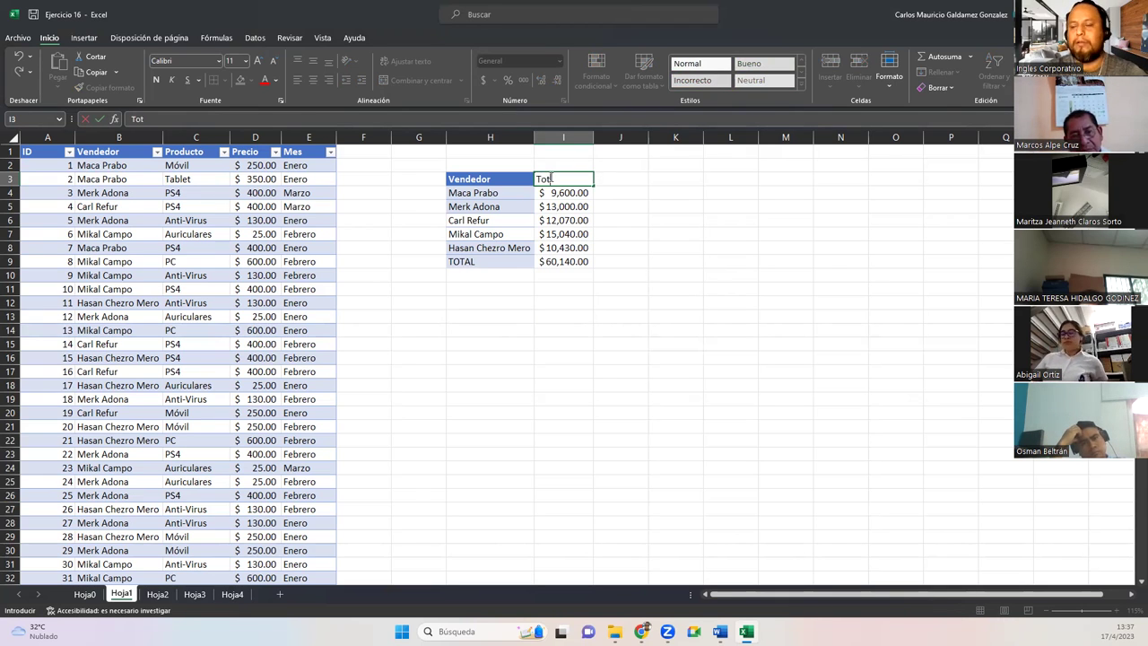
type("al Vendido")
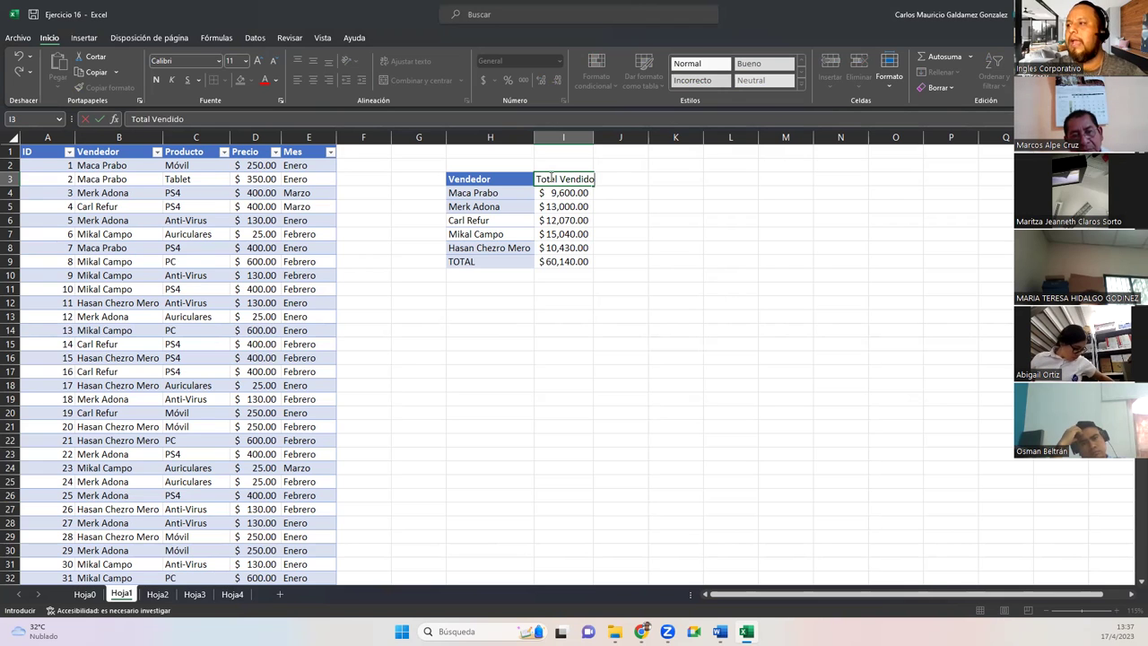
key("Return")
left_click_drag(593, 138, 597, 140)
Step: Copy the sales table's whole Producto column with its header and paste it starting at H12
left_click(167, 162)
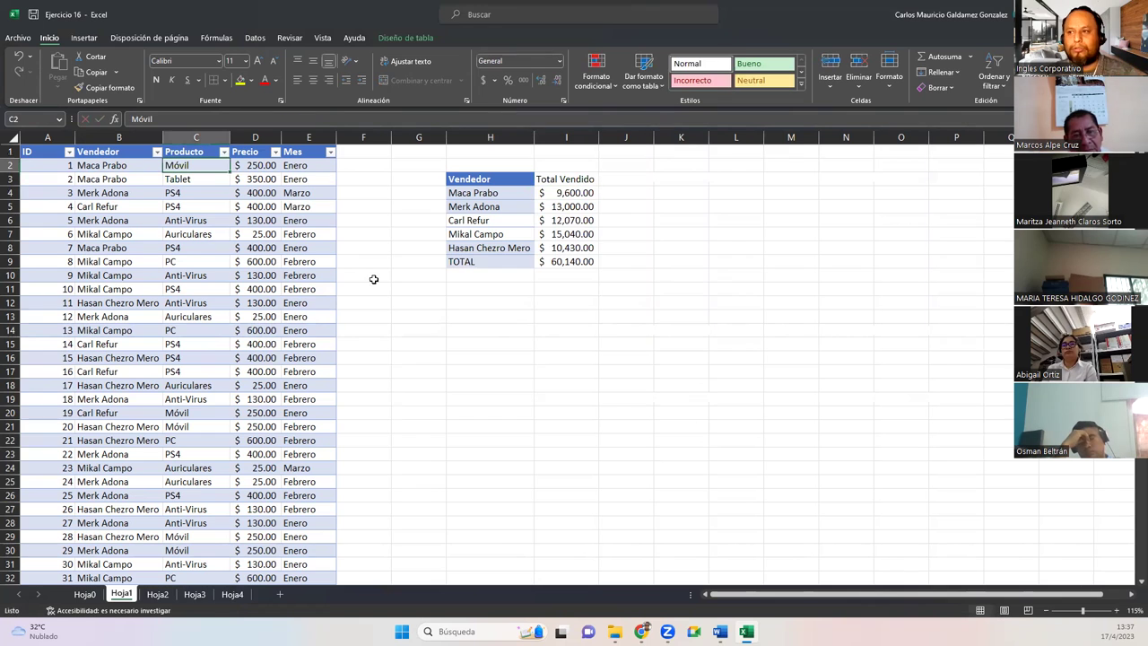
left_click(193, 152)
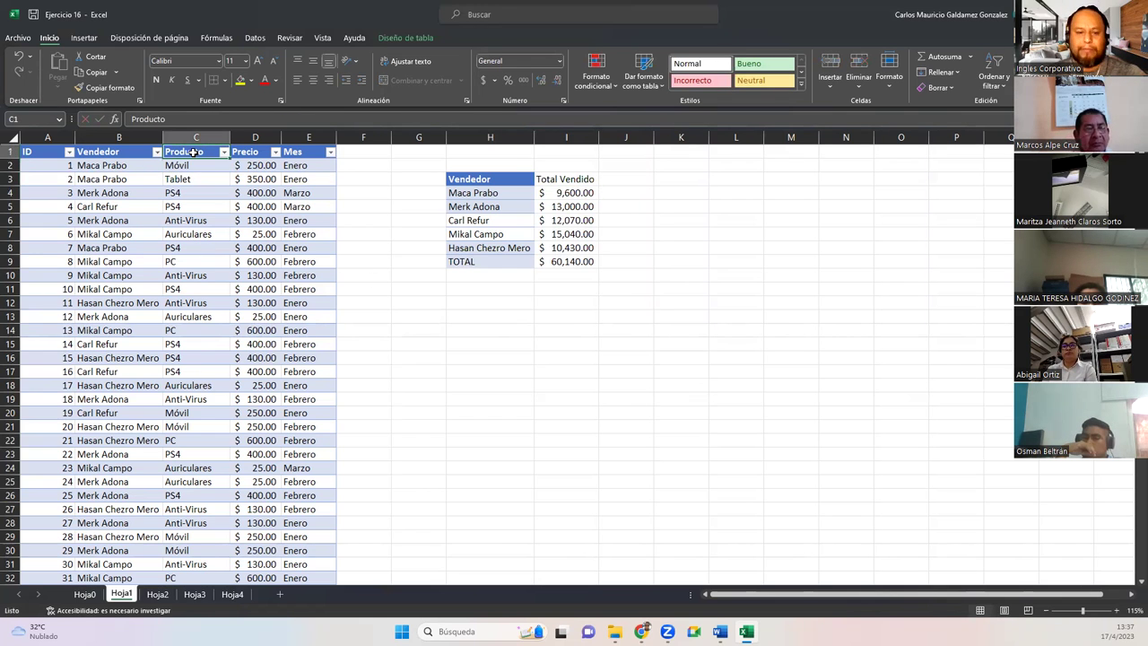
key("ctrl+shift+Down")
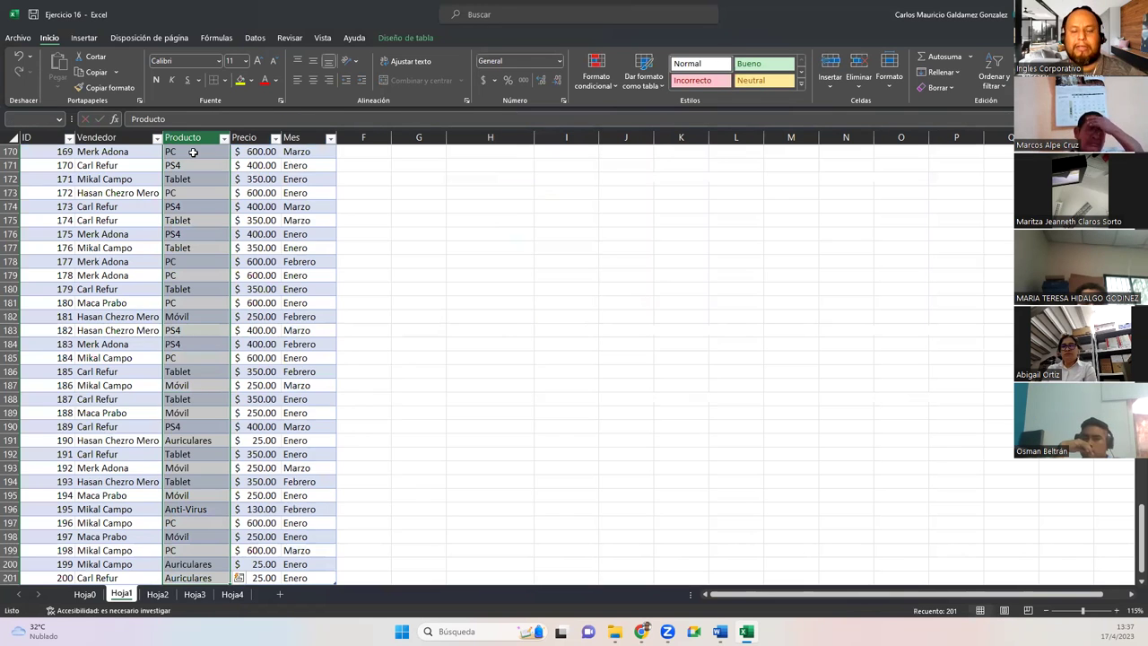
key("ctrl+c")
scroll(502, 314, "up", 20)
scroll(533, 317, "up", 20)
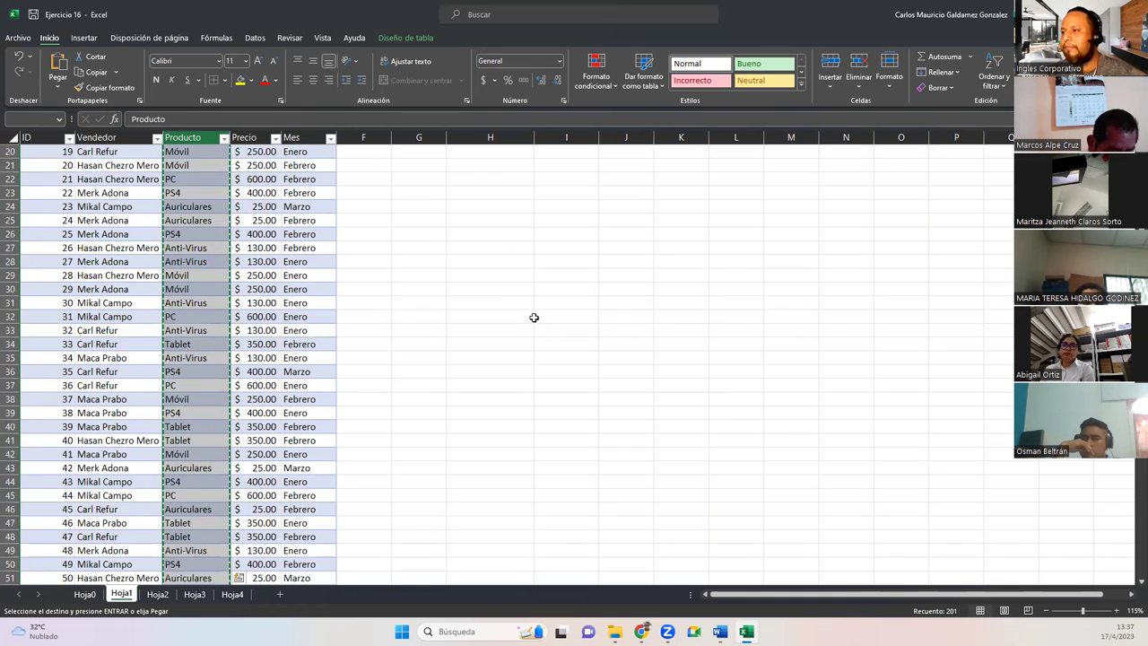
left_click(475, 304)
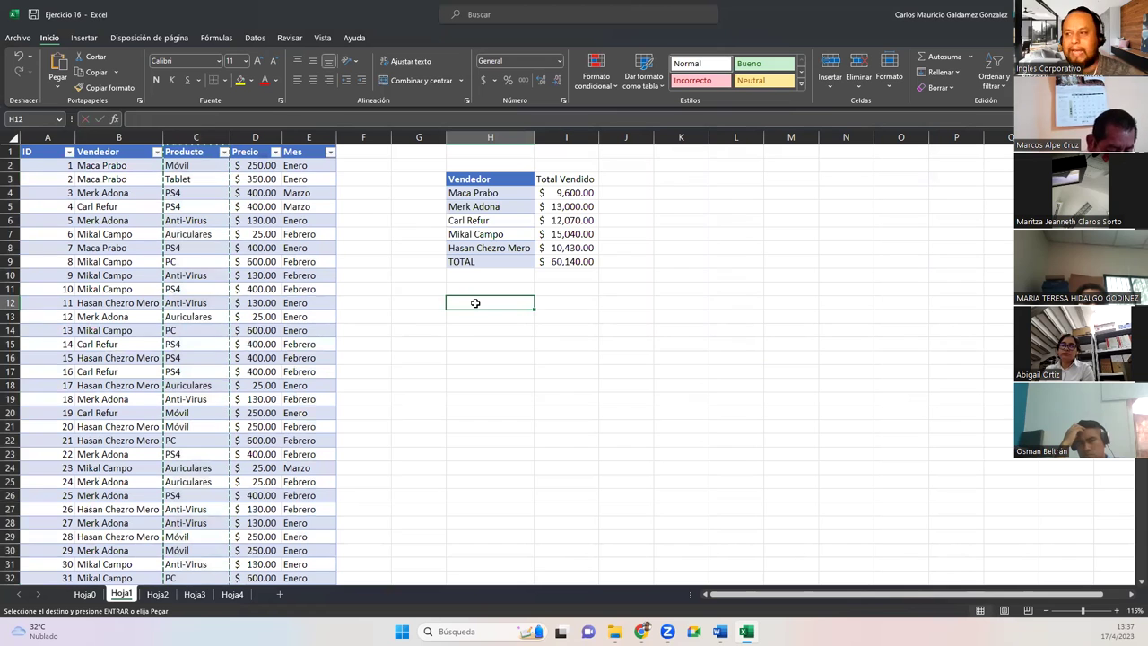
key("ctrl+v")
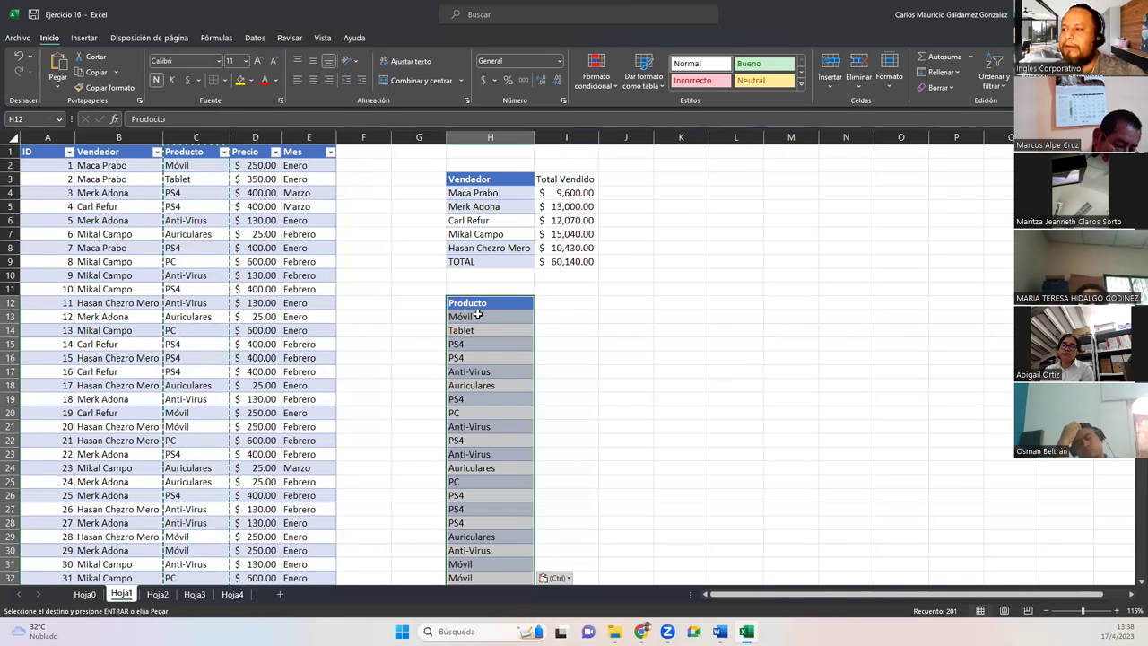
left_click(478, 315)
key("ctrl+shift+Down")
scroll(478, 323, "up", 20)
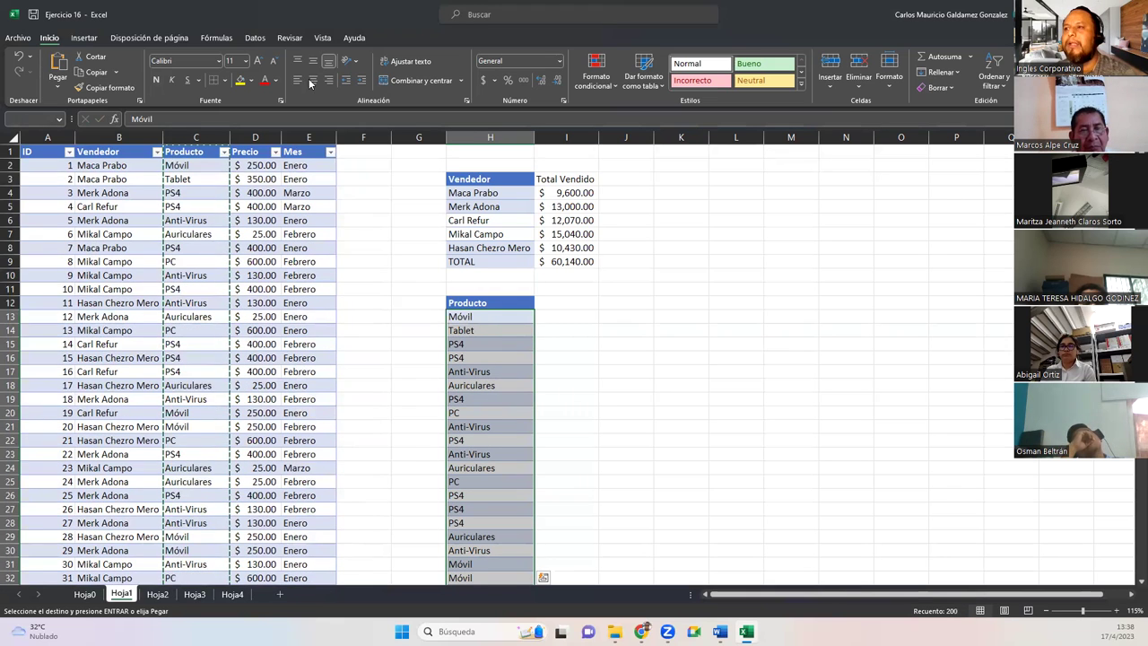
left_click(254, 38)
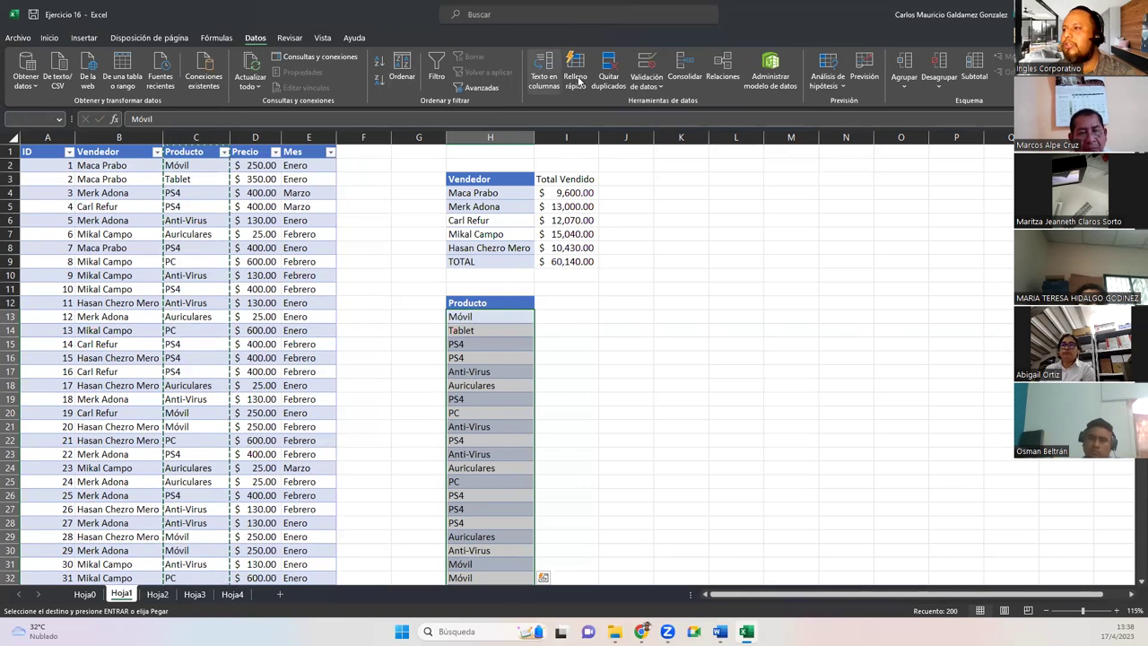
left_click(606, 68)
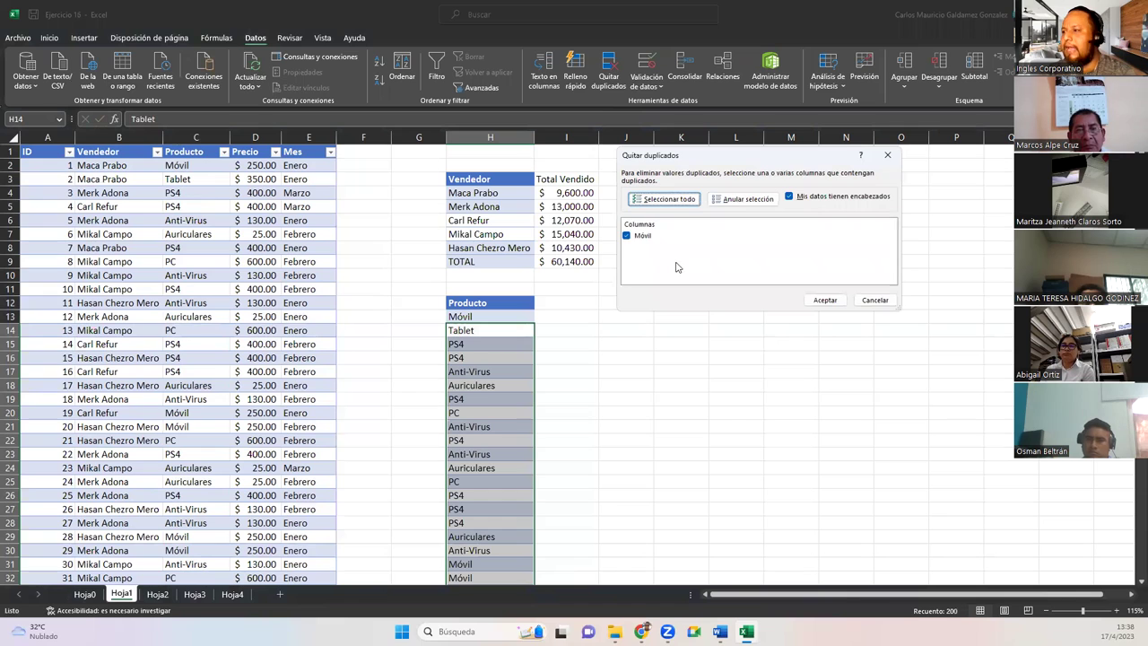
left_click(503, 317)
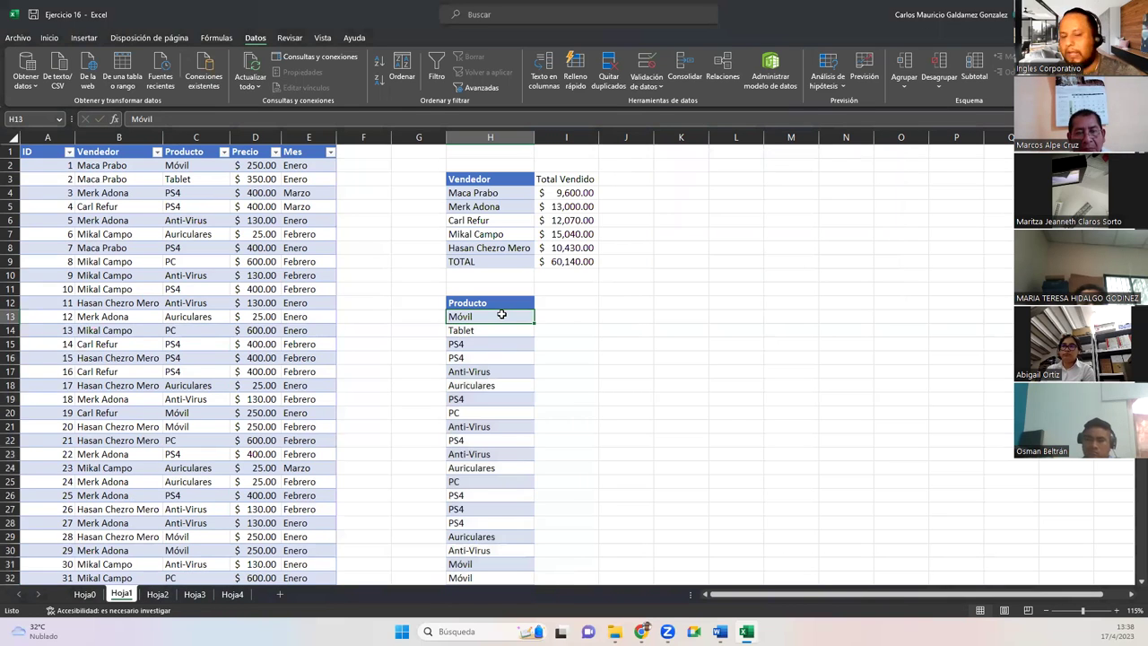
key("ctrl+shift+Down")
scroll(419, 271, "up", 20)
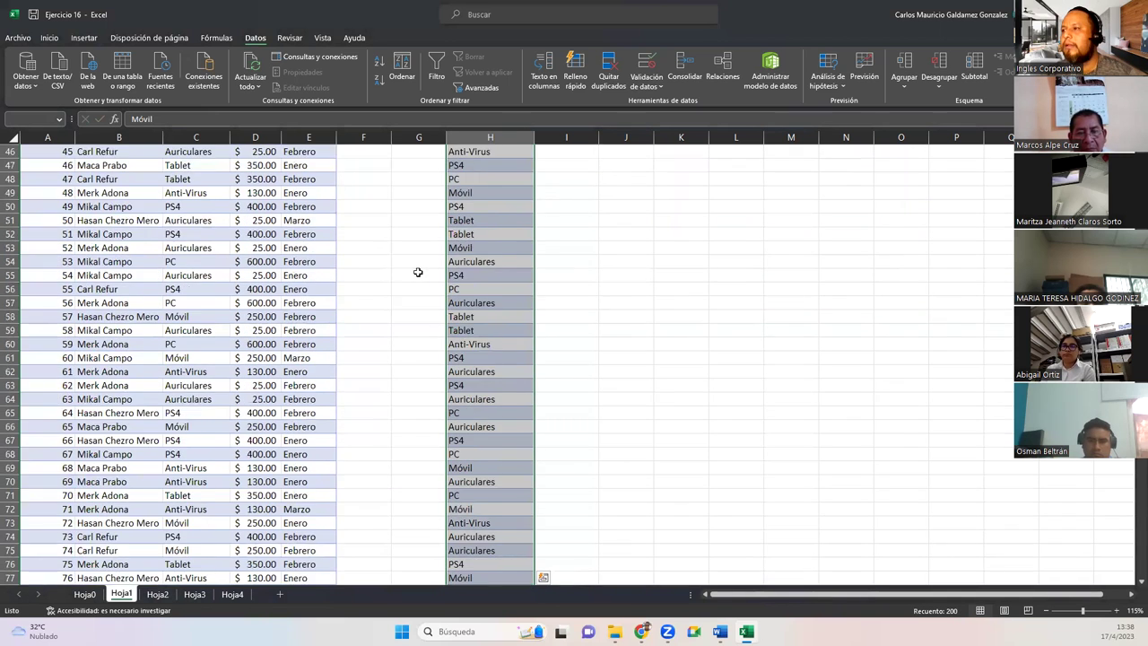
left_click(611, 66)
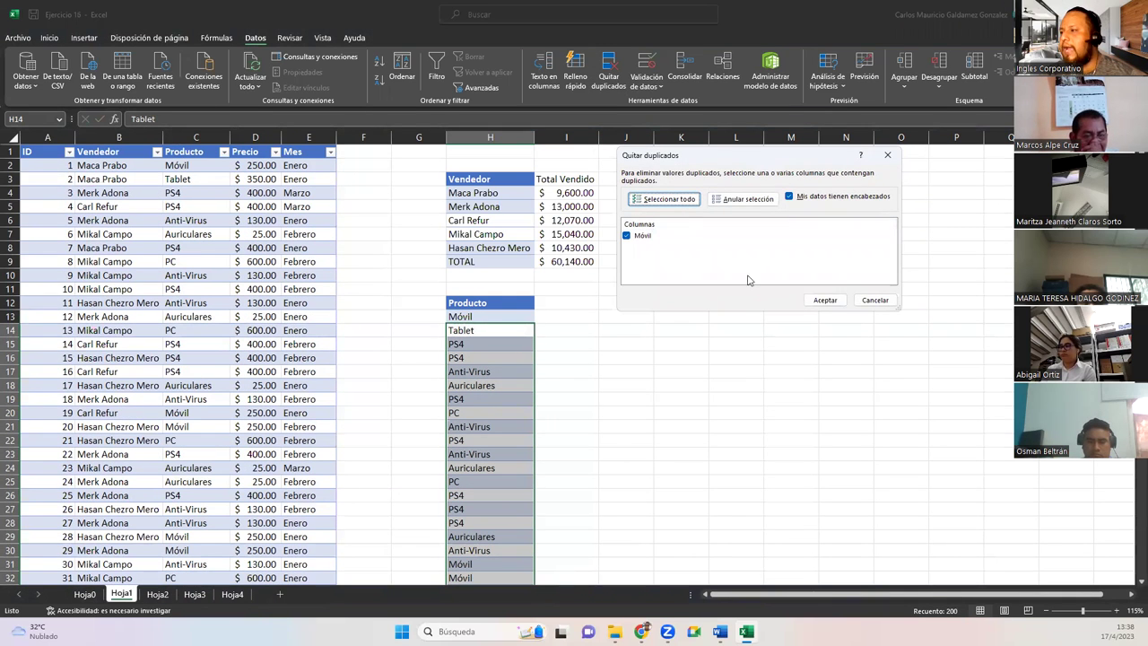
left_click(872, 299)
Step: Select the entire pasted Producto list from H12 down, including its header
left_click(488, 305)
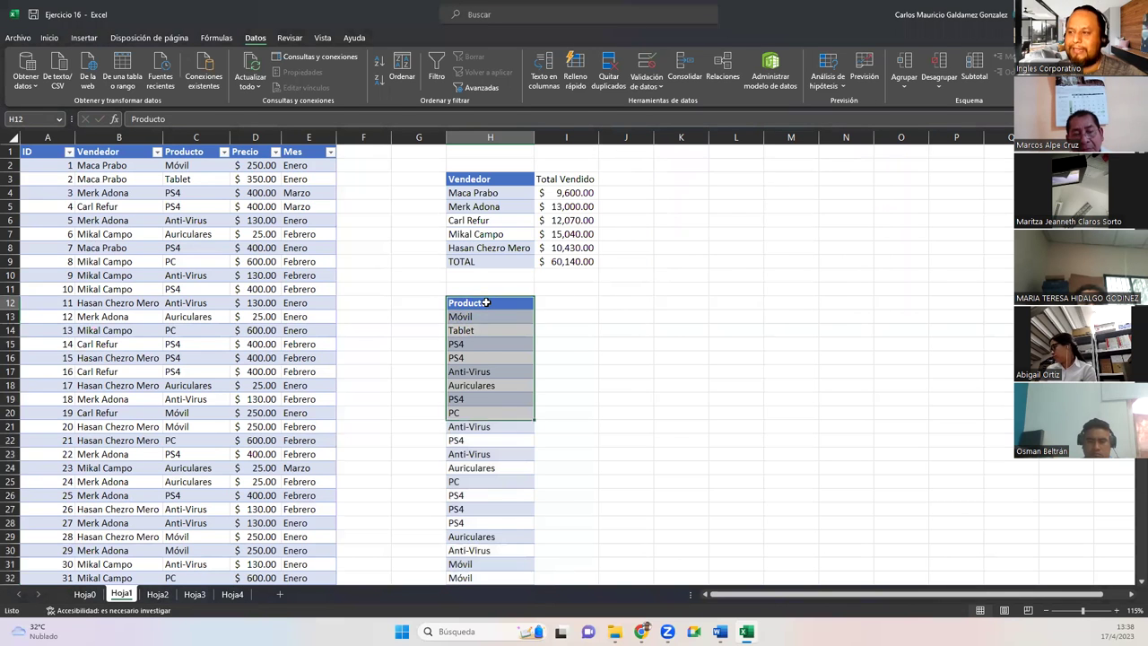
key("ctrl+shift+Down")
scroll(574, 296, "up", 20)
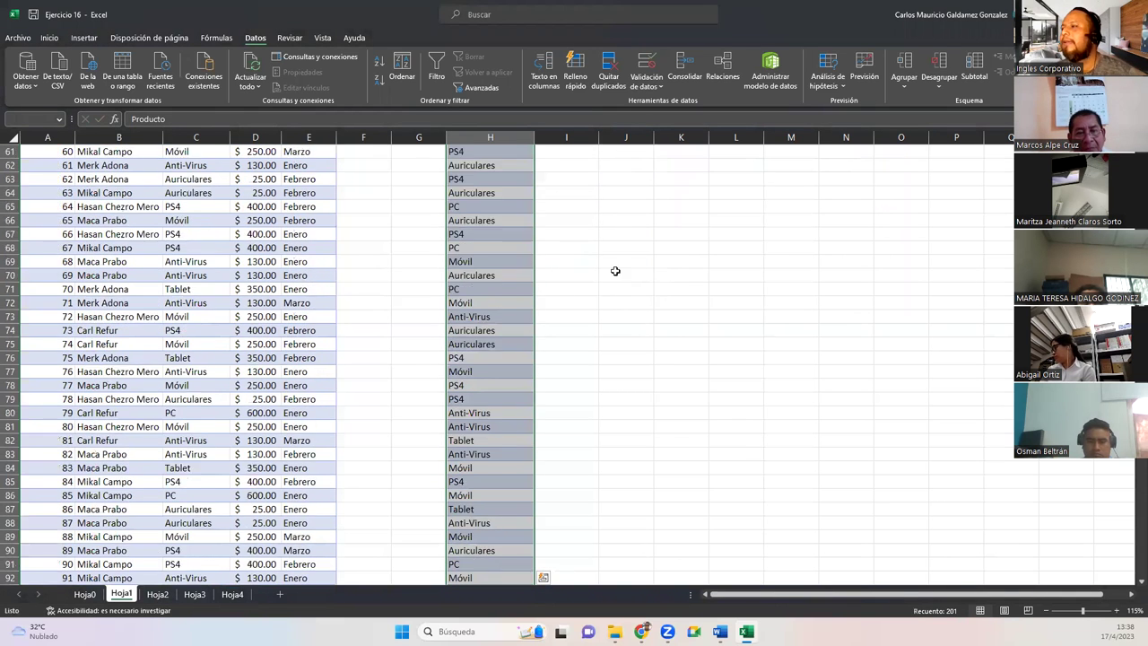
Step: Remove duplicate values from the copied Producto list in column H, keeping the header option, and select the remaining products
left_click(608, 71)
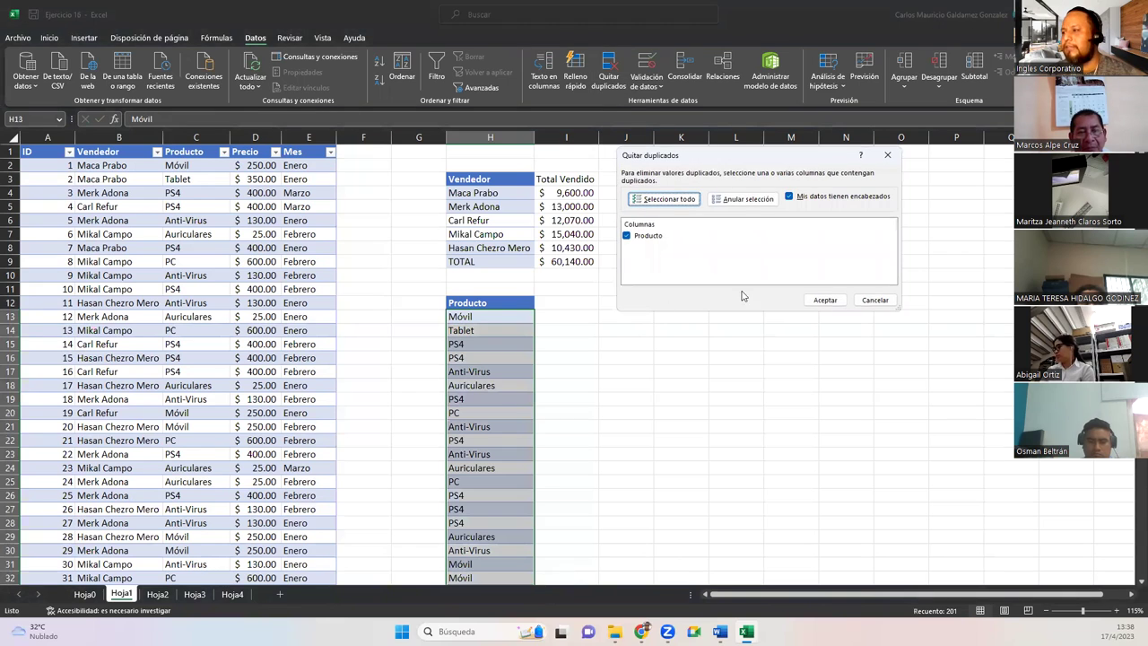
left_click(689, 240)
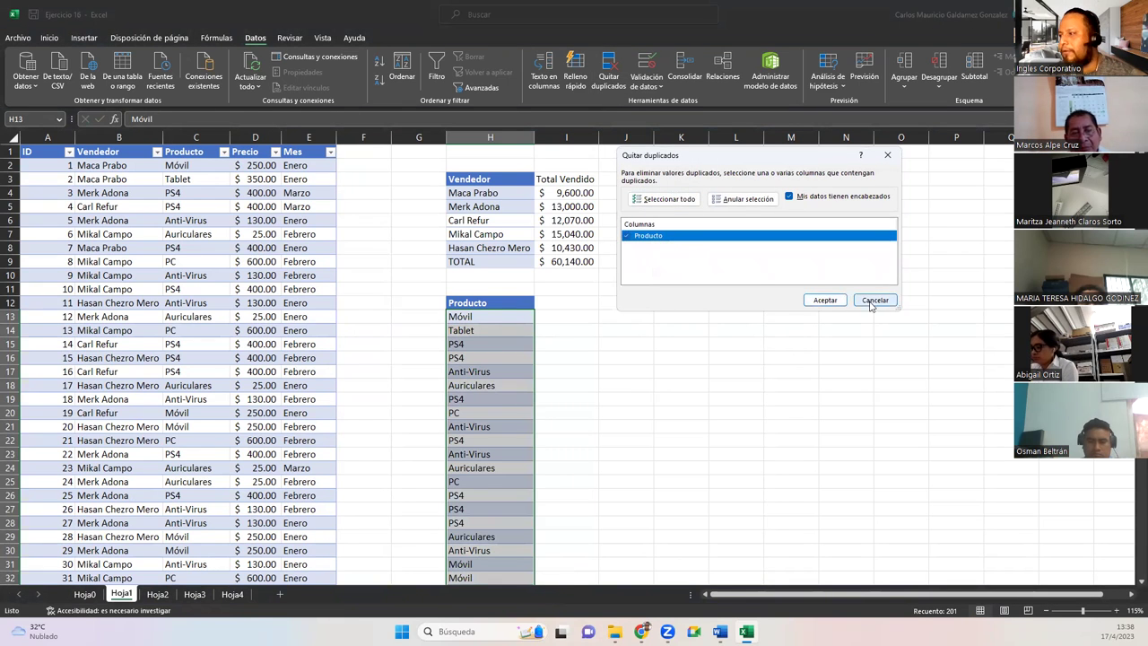
left_click(825, 299)
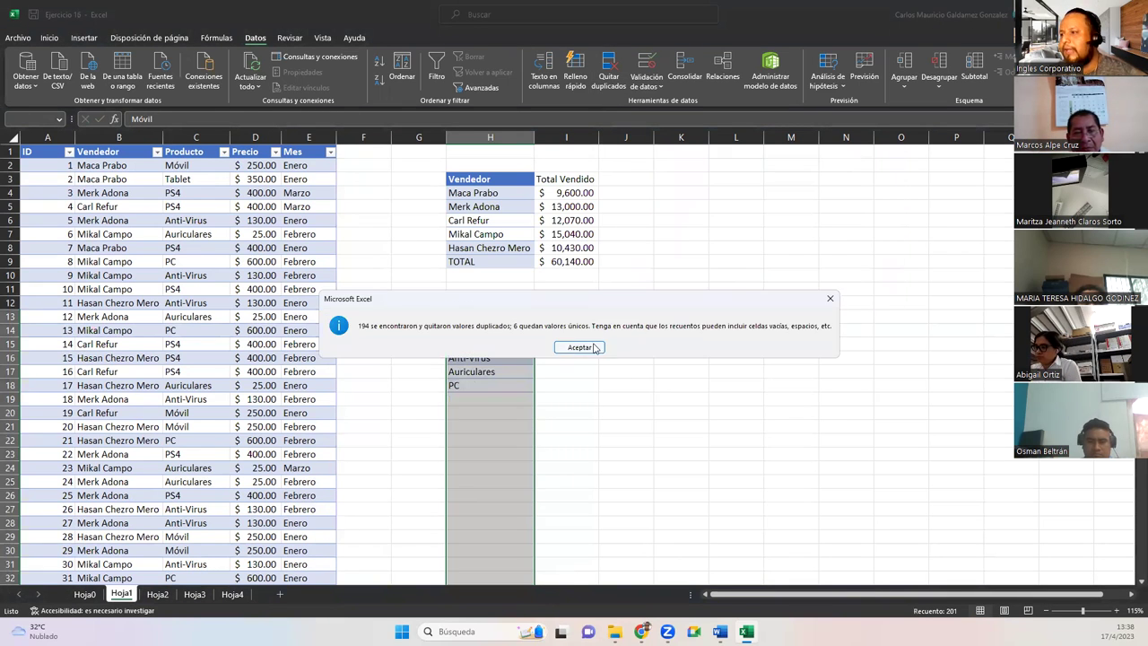
left_click(580, 348)
left_click(467, 381)
left_click_drag(455, 317, 458, 385)
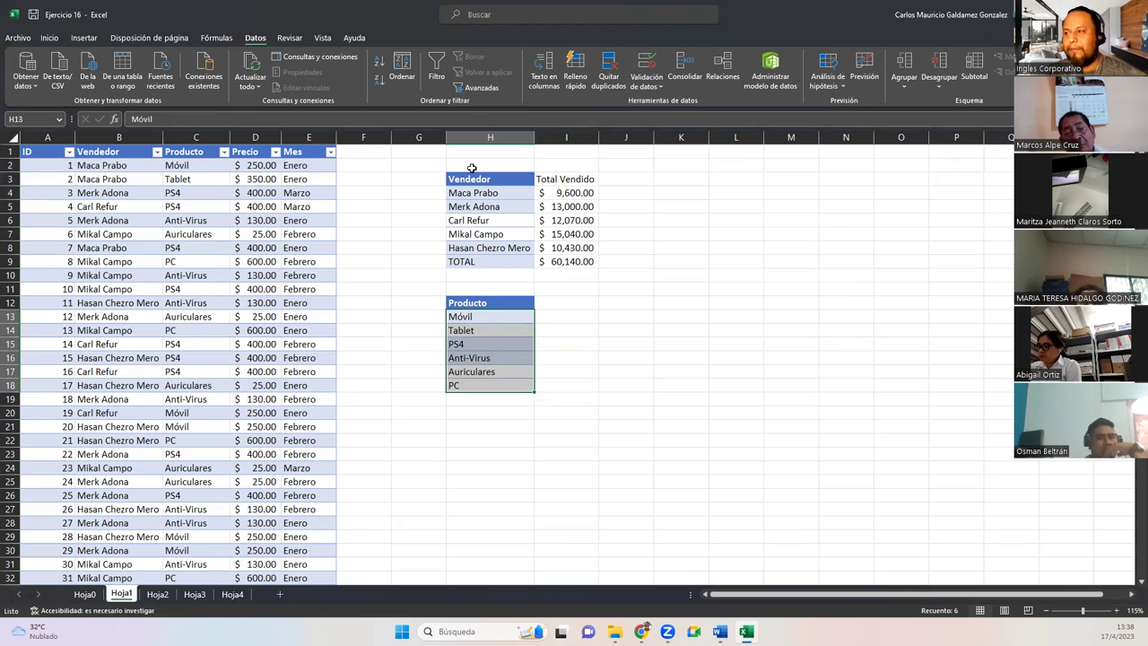
Step: Copy the Total Vendido heading from I3 to I12, beside the Producto heading
left_click(553, 179)
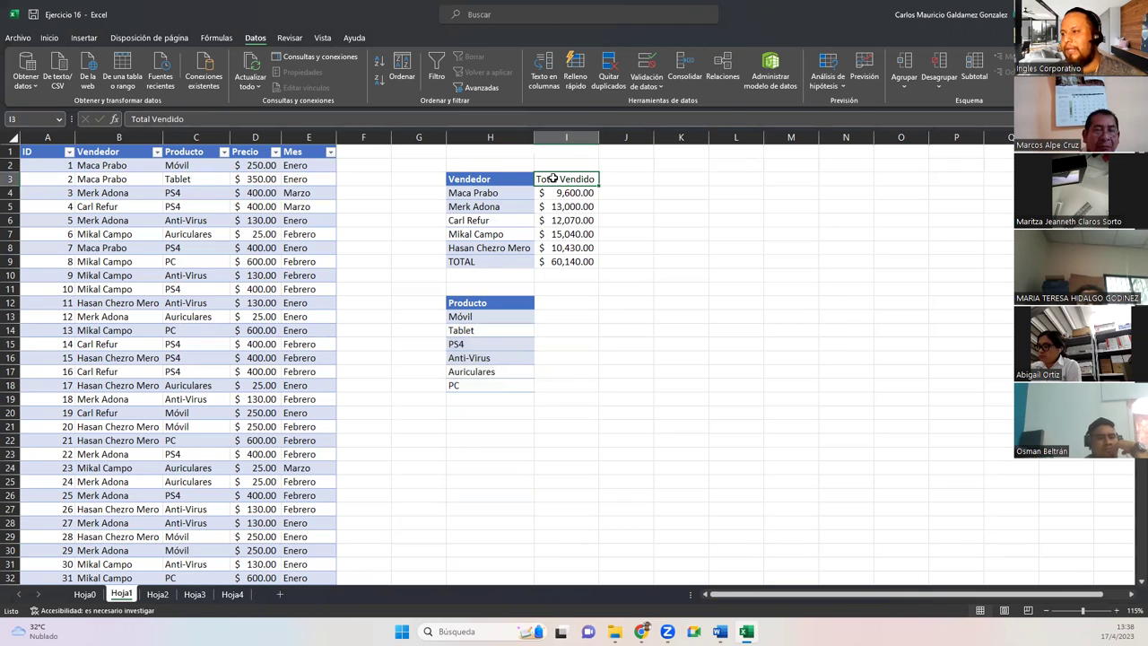
key("ctrl+c")
left_click(548, 303)
key("ctrl+v")
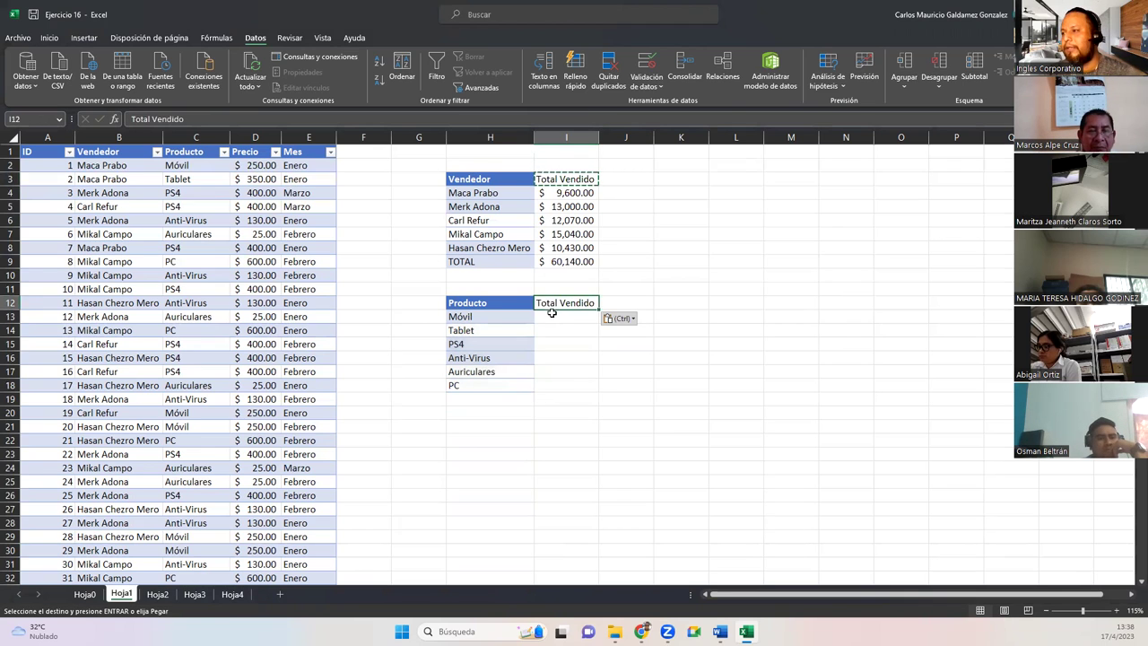
Step: Copy the first seller's total formula to I13 and change it to =SUMAR.SI(Tabla2[Producto];H13;Tabla2[Precio])
left_click(563, 193)
key("ctrl+c")
left_click(550, 316)
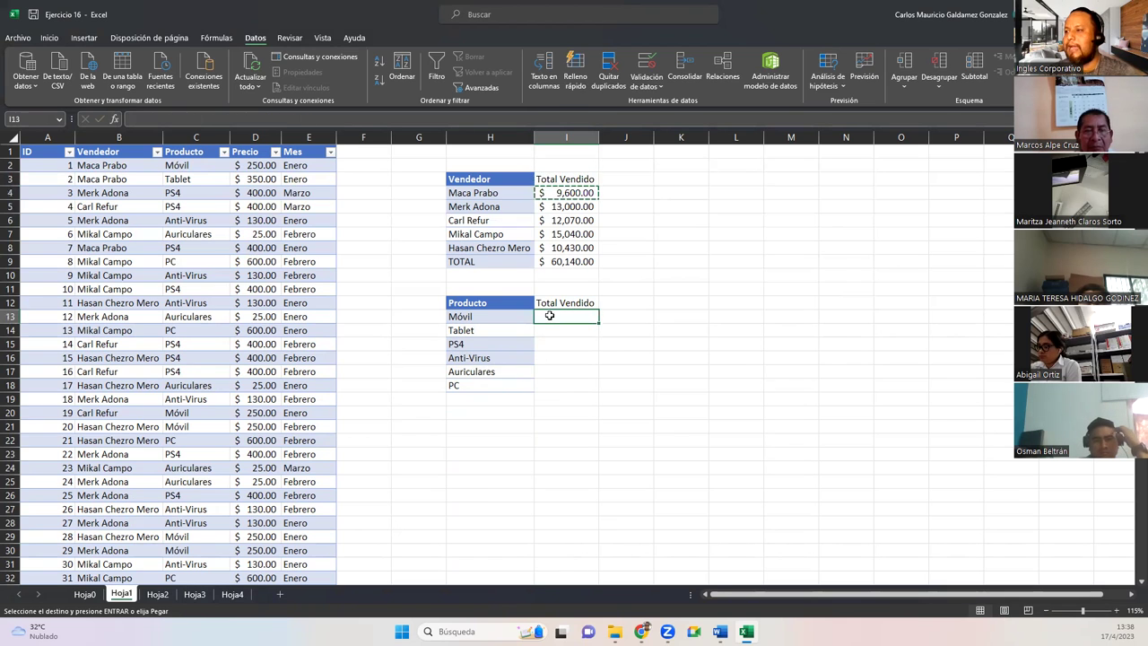
key("ctrl+v")
key("F2")
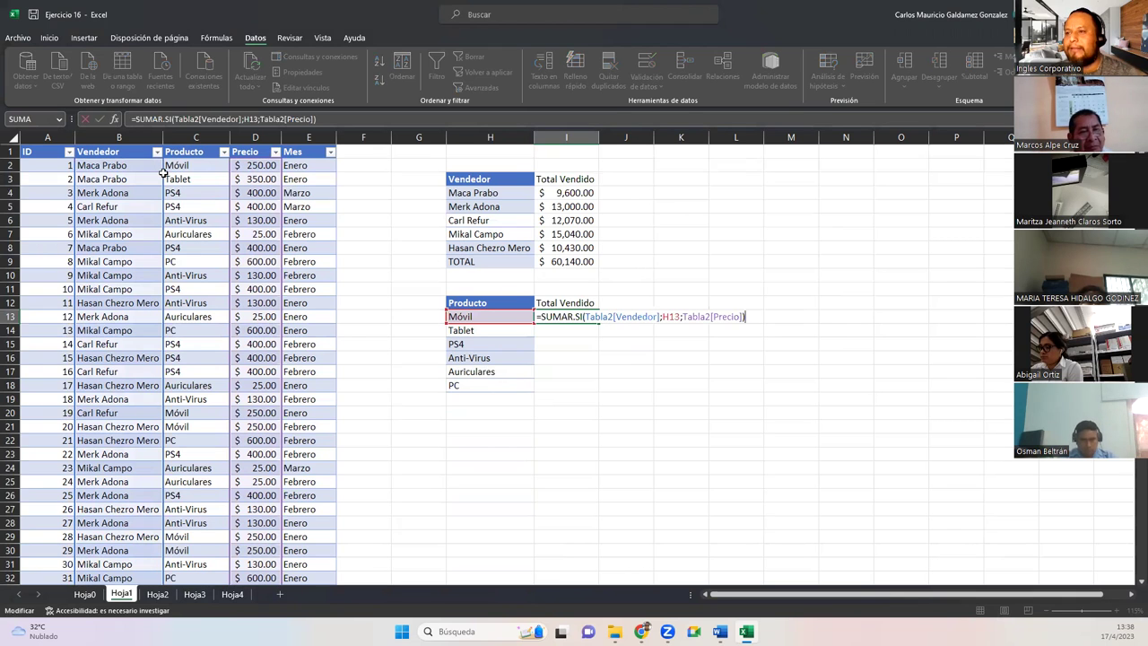
double_click(632, 316)
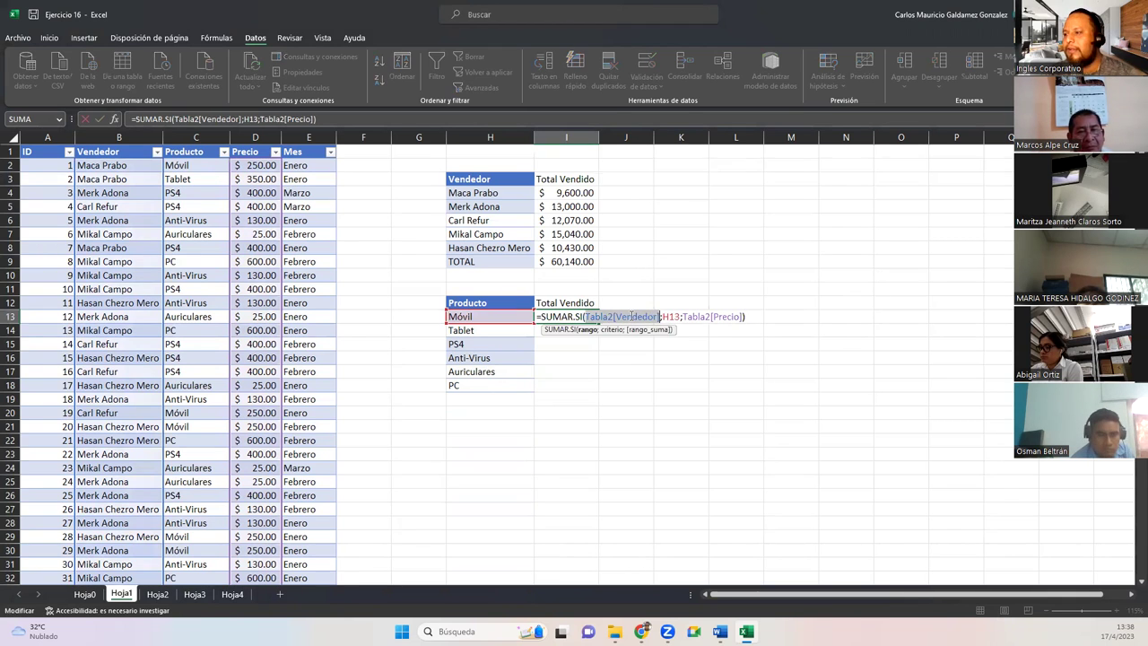
left_click(631, 316)
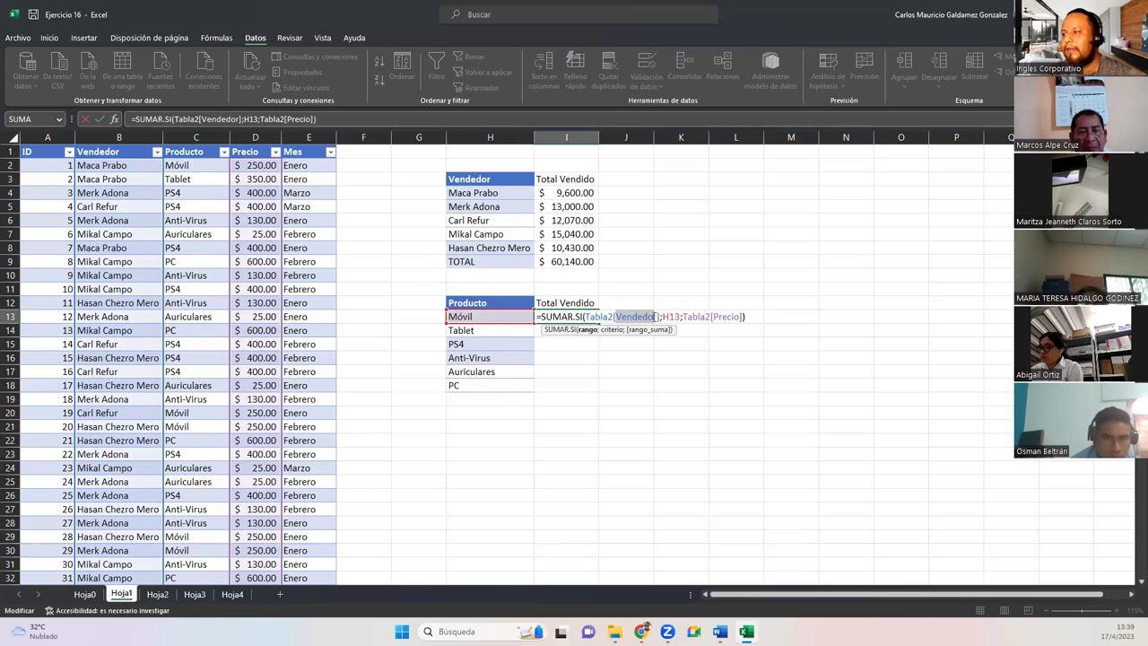
type("Producto")
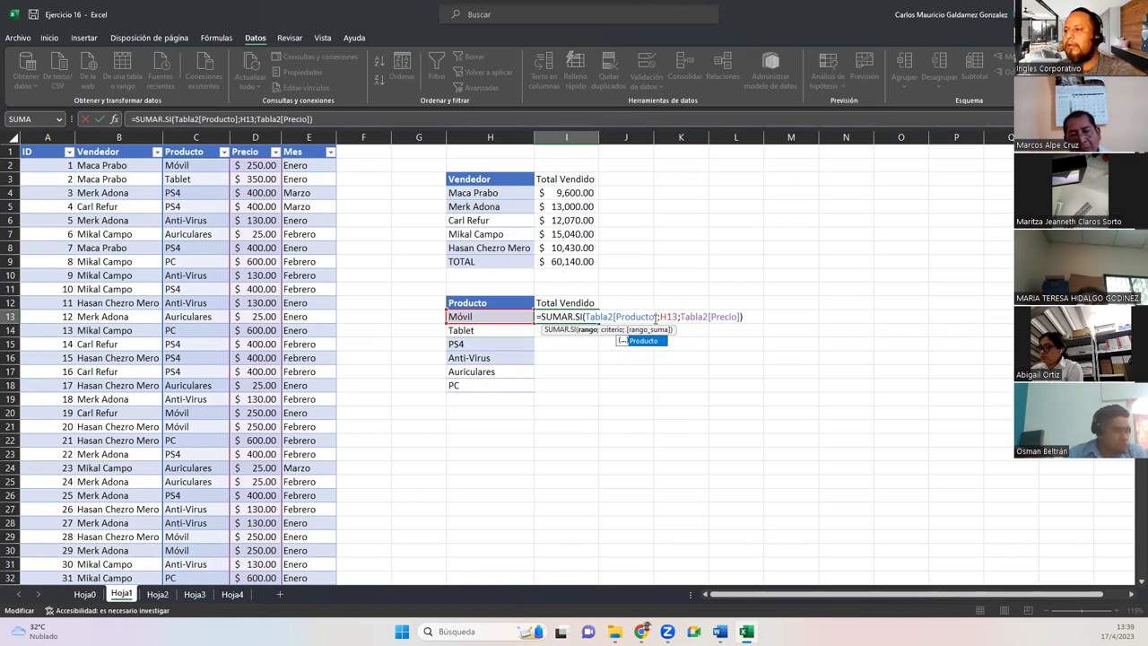
key("Return")
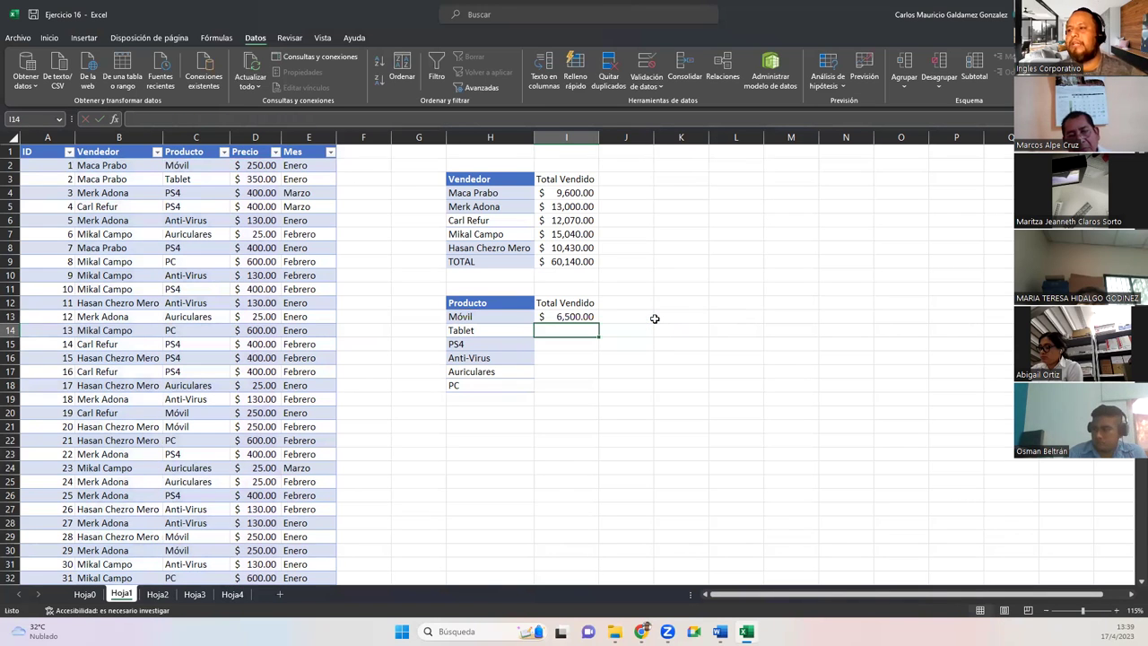
Step: Check the Móvil total by filtering the Producto column to Móvil and selecting the Precio values, and show all products again
left_click(225, 152)
left_click(105, 294)
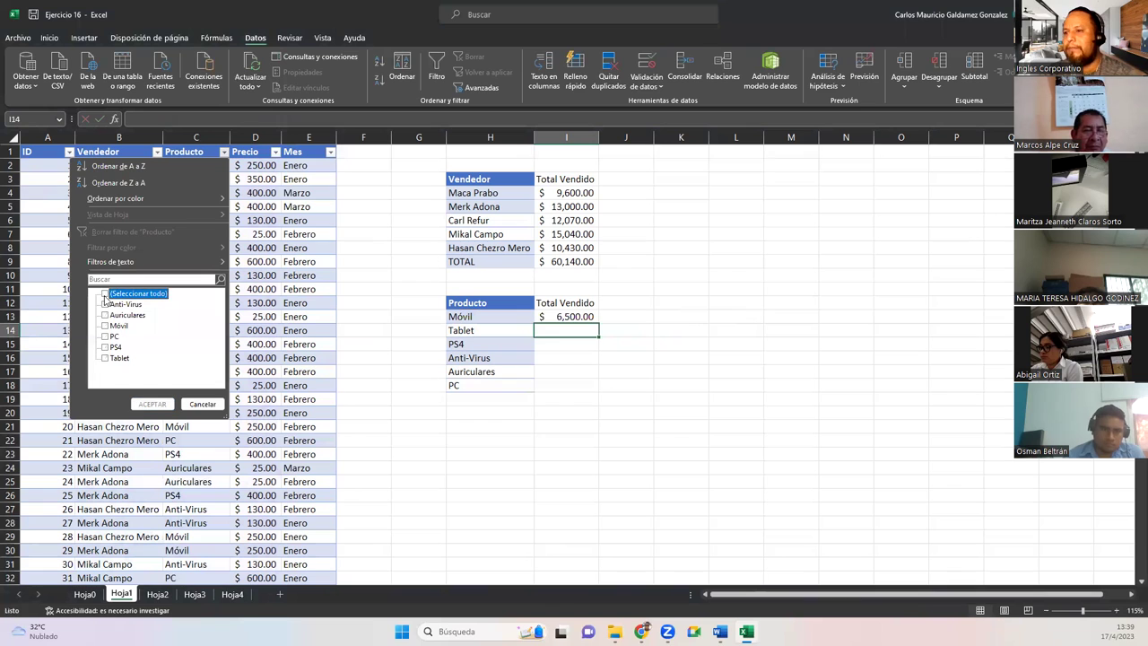
left_click(105, 326)
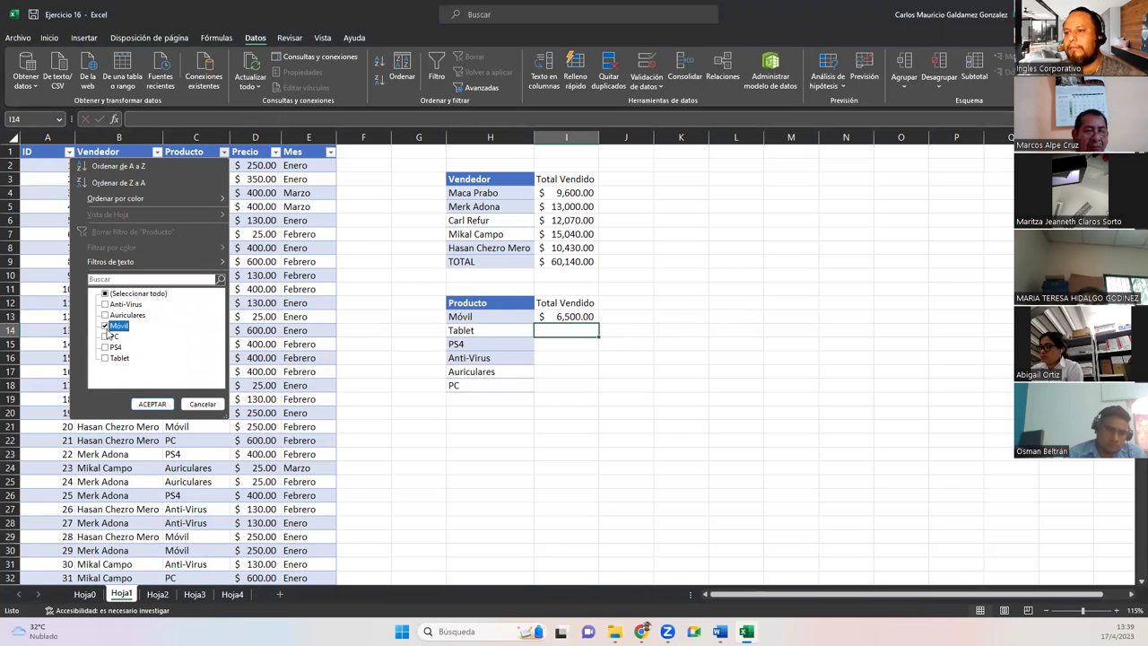
left_click(152, 403)
left_click_drag(254, 165, 257, 508)
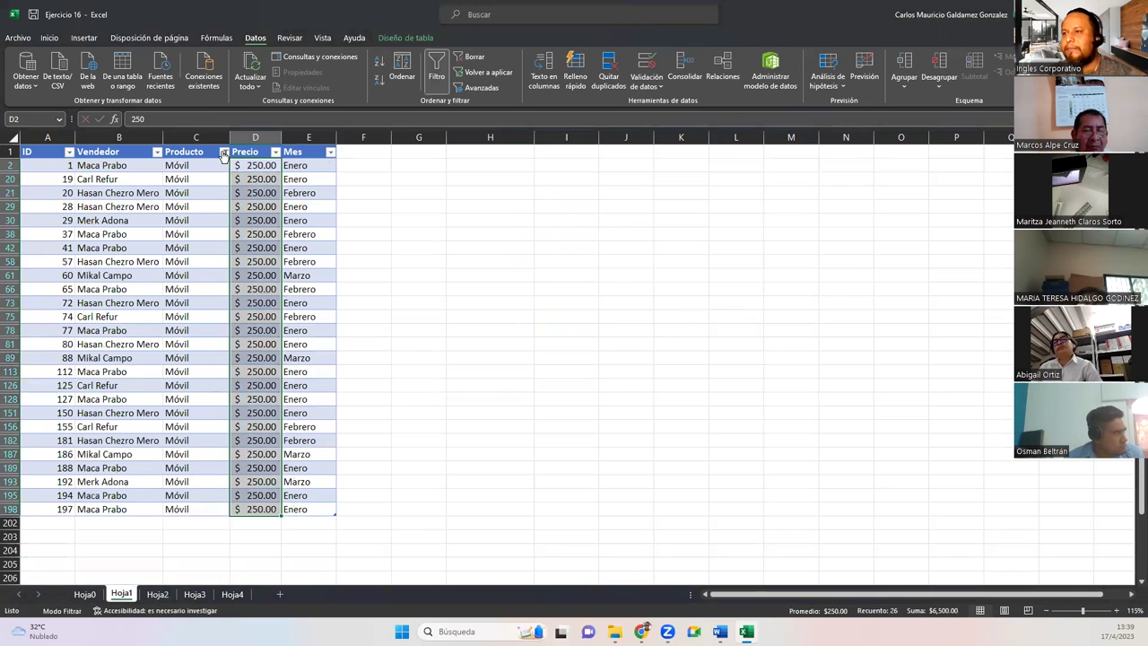
left_click(225, 153)
left_click(105, 294)
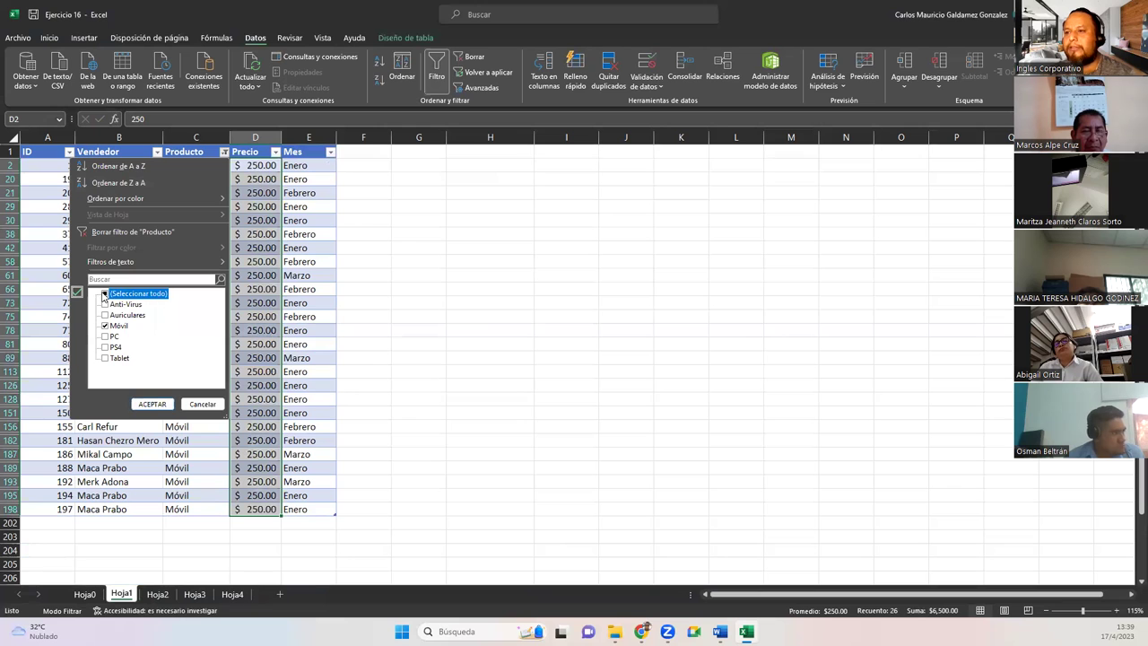
left_click(152, 403)
Step: Fill the product total formula from I13 down to I18 and convert H12:I18 into a table with headers
left_click(560, 316)
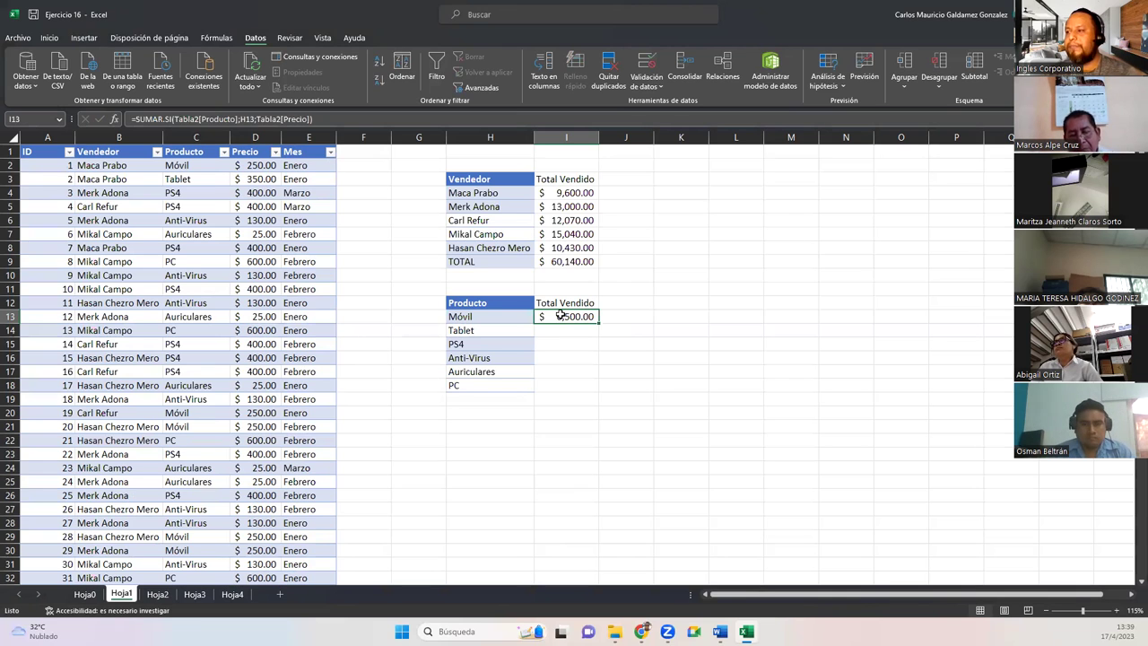
left_click_drag(600, 325, 603, 394)
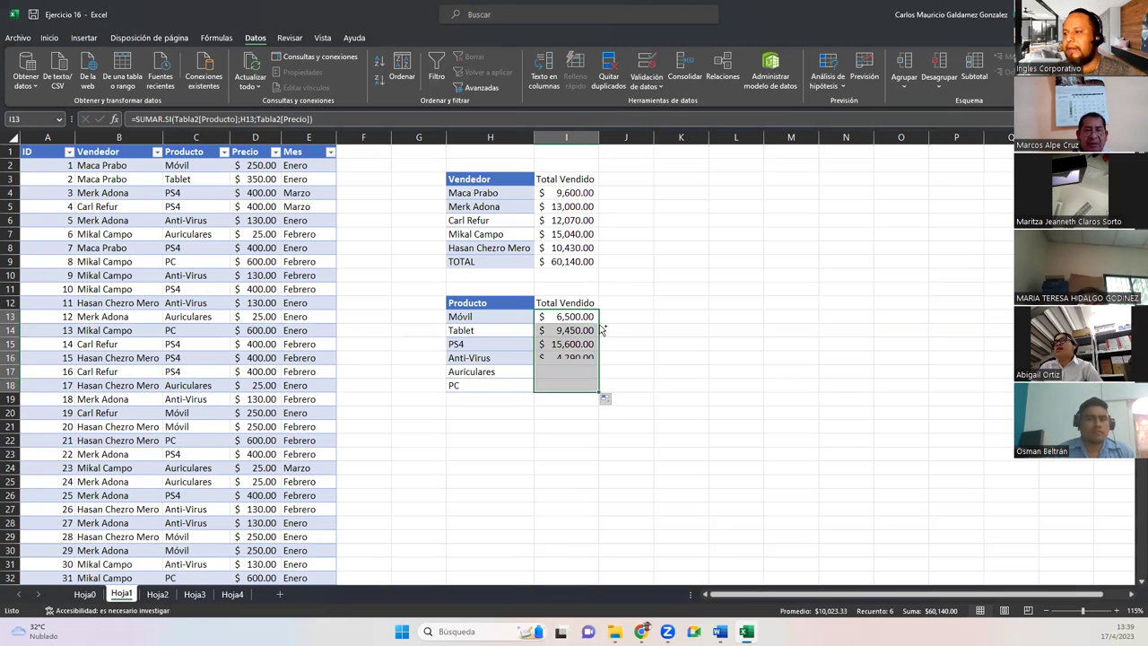
left_click_drag(493, 302, 571, 388)
key("ctrl+t")
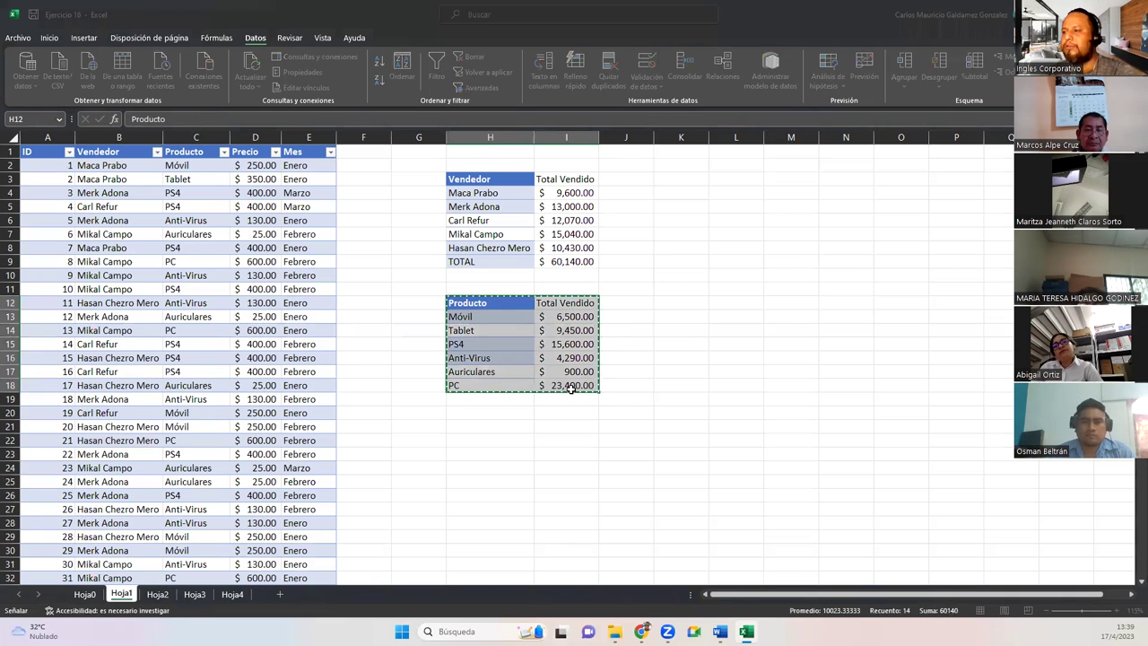
left_click(725, 269)
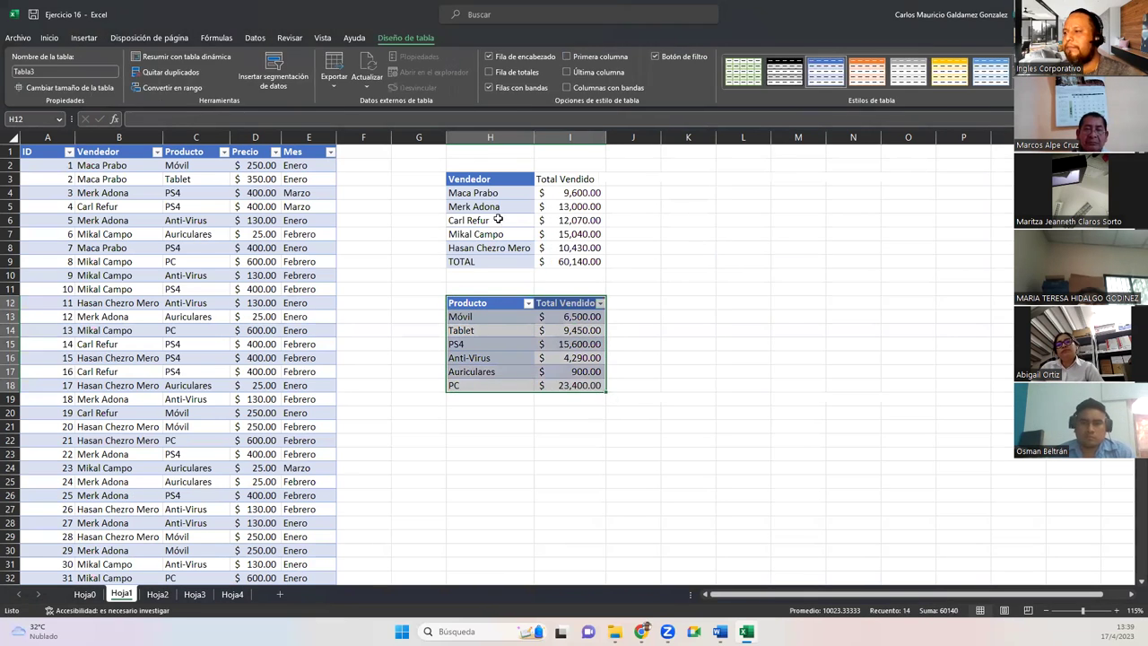
Step: Convert the seller summary H3:I8 into a table with headers and clear the manual TOTAL row beneath it
left_click_drag(484, 179, 566, 250)
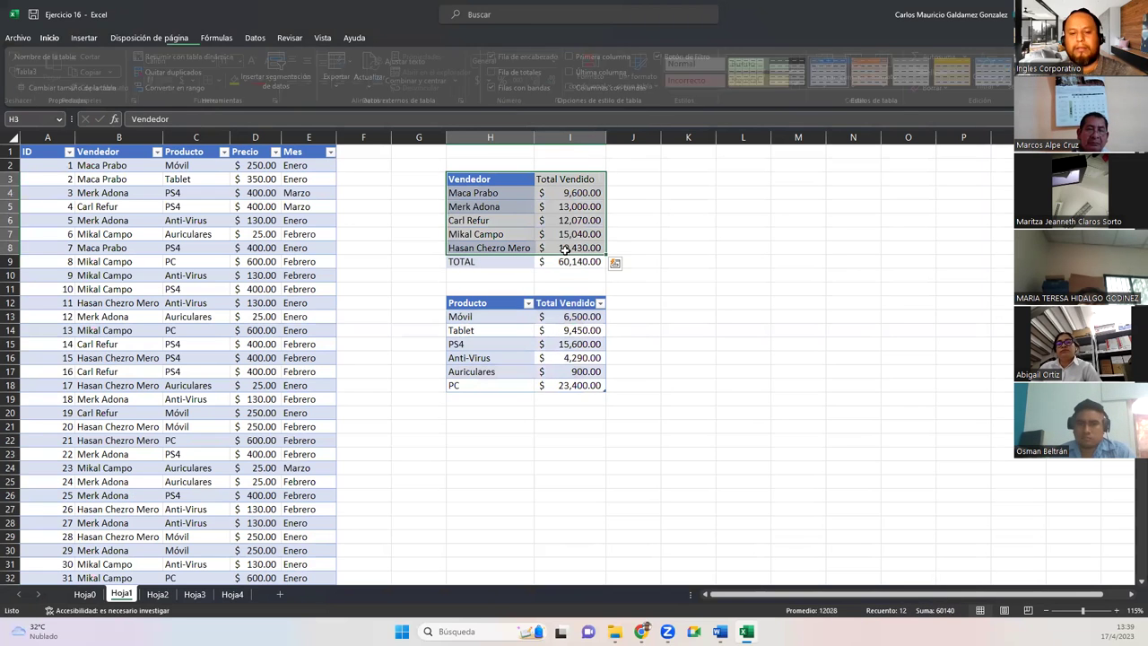
key("ctrl+t")
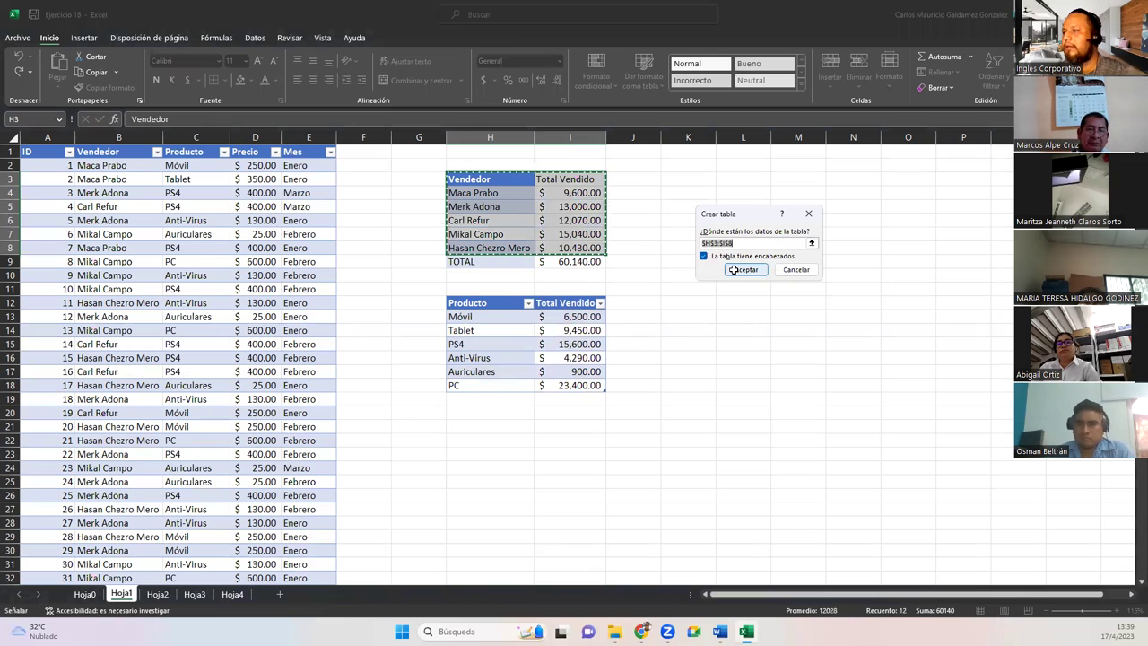
left_click(733, 269)
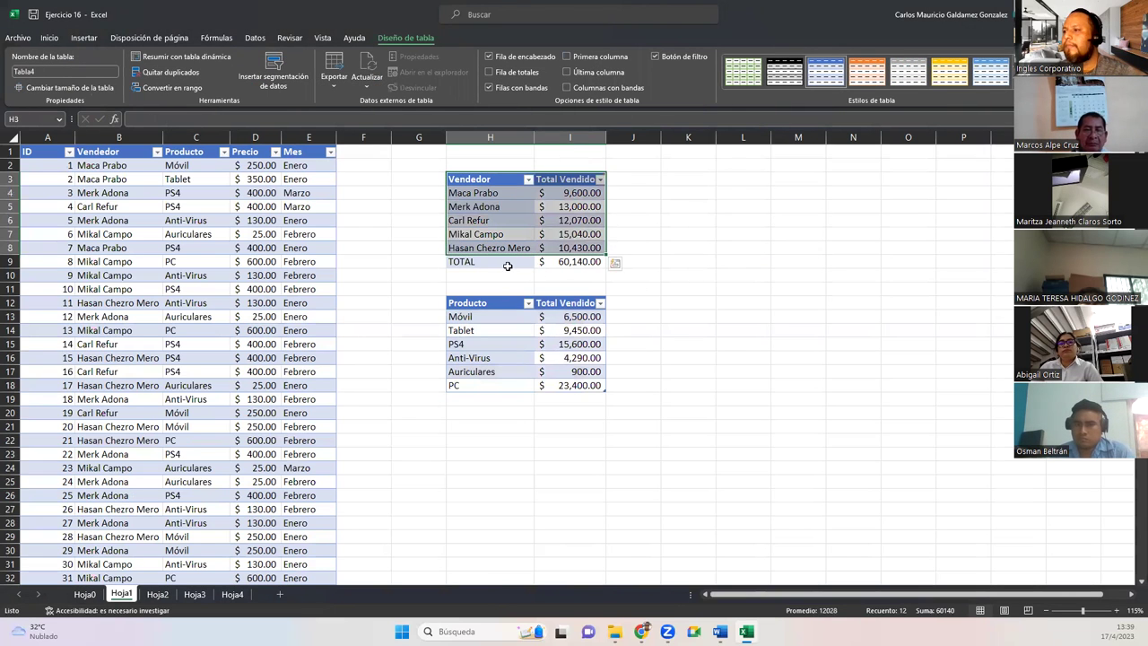
left_click(465, 262)
left_click_drag(484, 275, 596, 262)
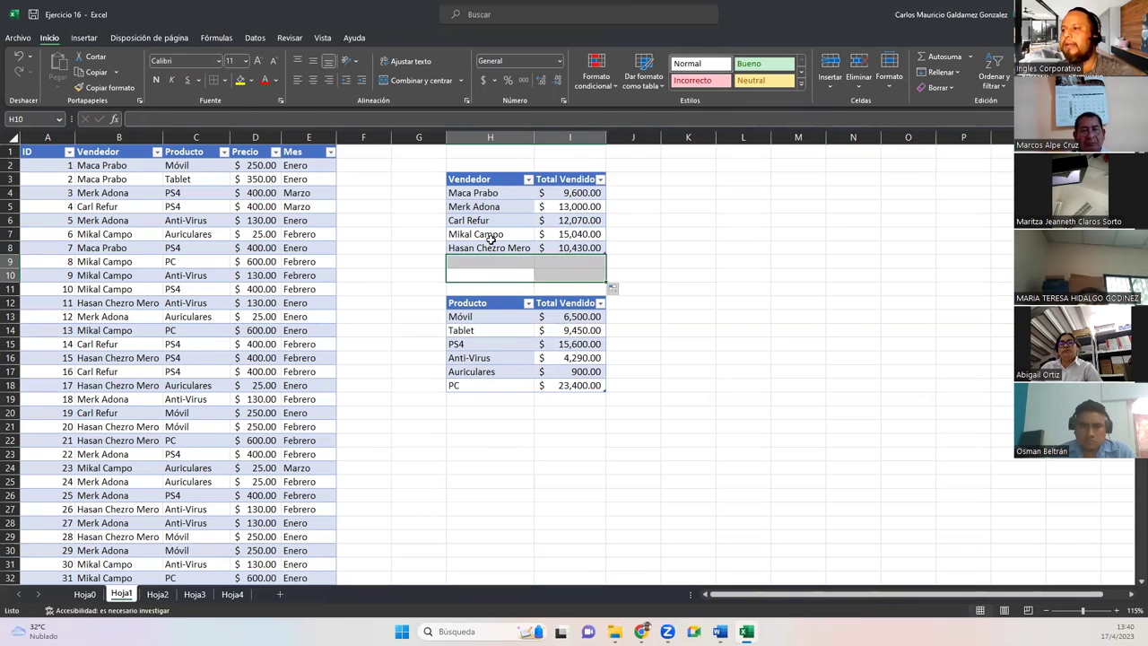
Step: Add a total row to the Producto summary table
left_click(492, 237)
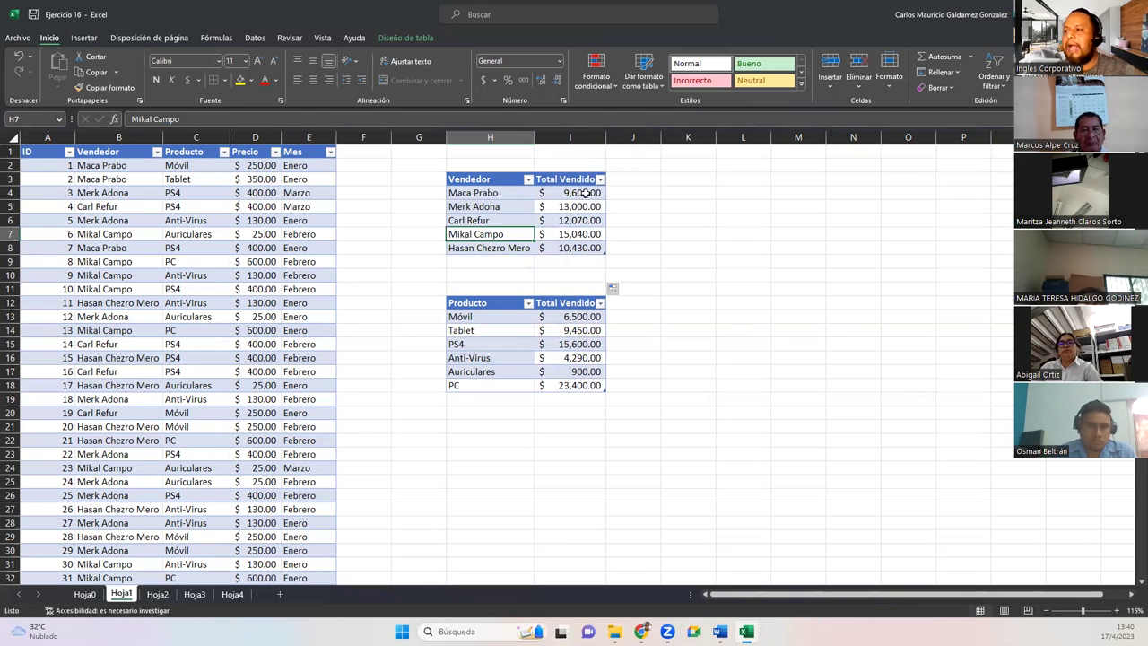
left_click(382, 40)
left_click(58, 75)
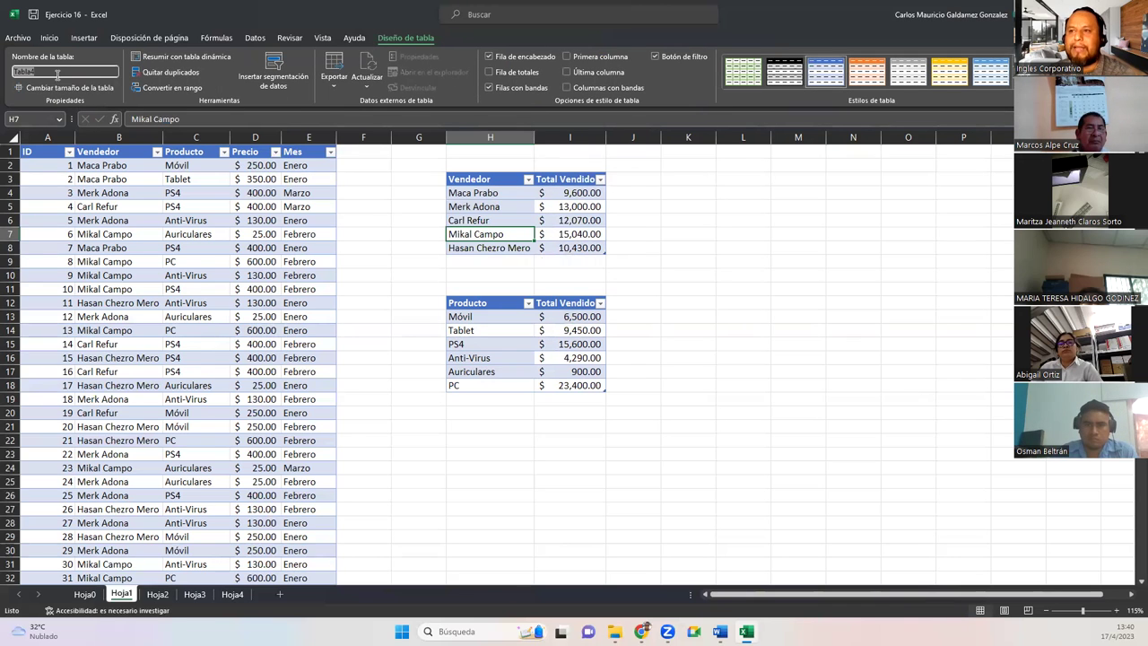
left_click(552, 347)
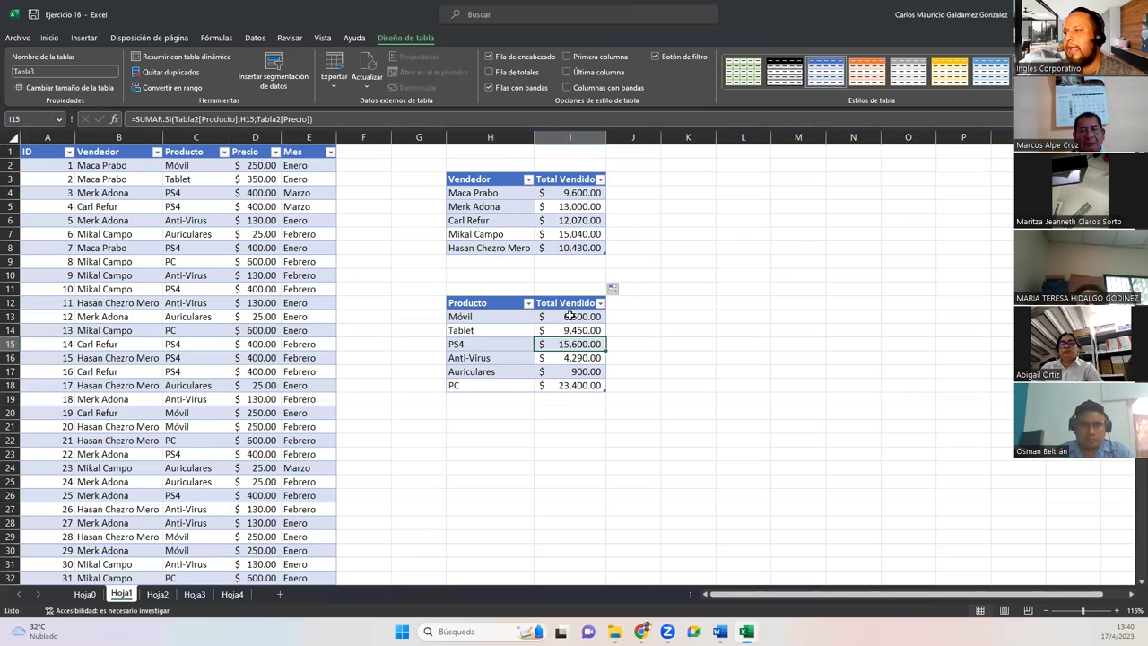
left_click(500, 74)
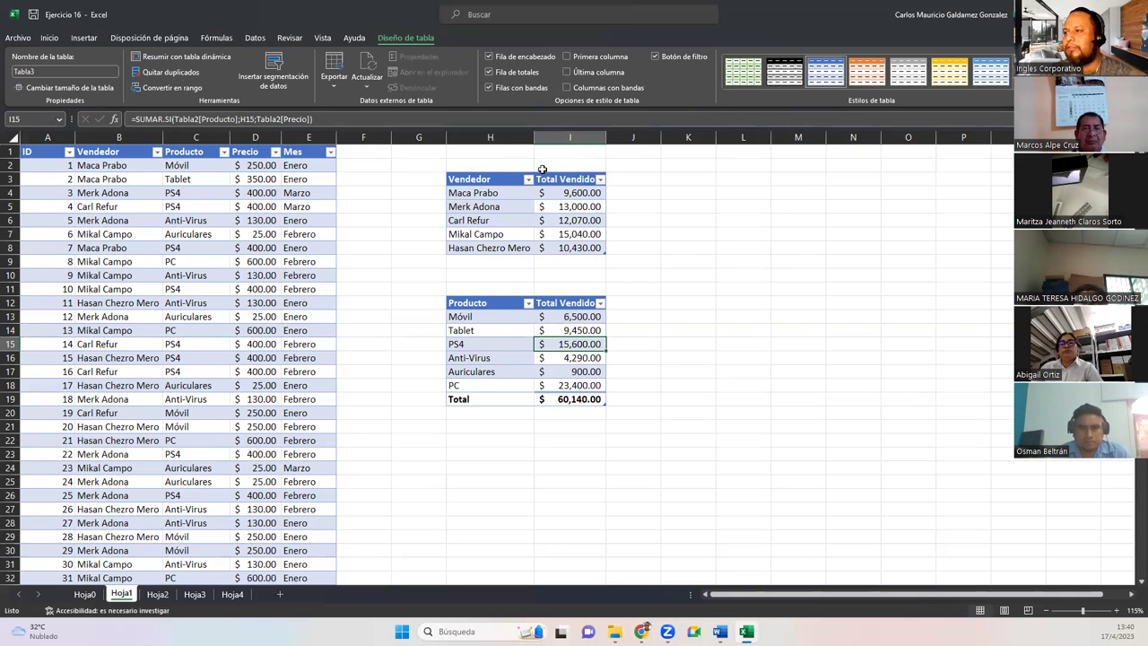
Step: Add a total row to the Vendedor summary table
key("Up")
key("Up")
key("Up")
key("Up")
key("Up")
key("Up")
key("Up")
key("Up")
left_click(506, 73)
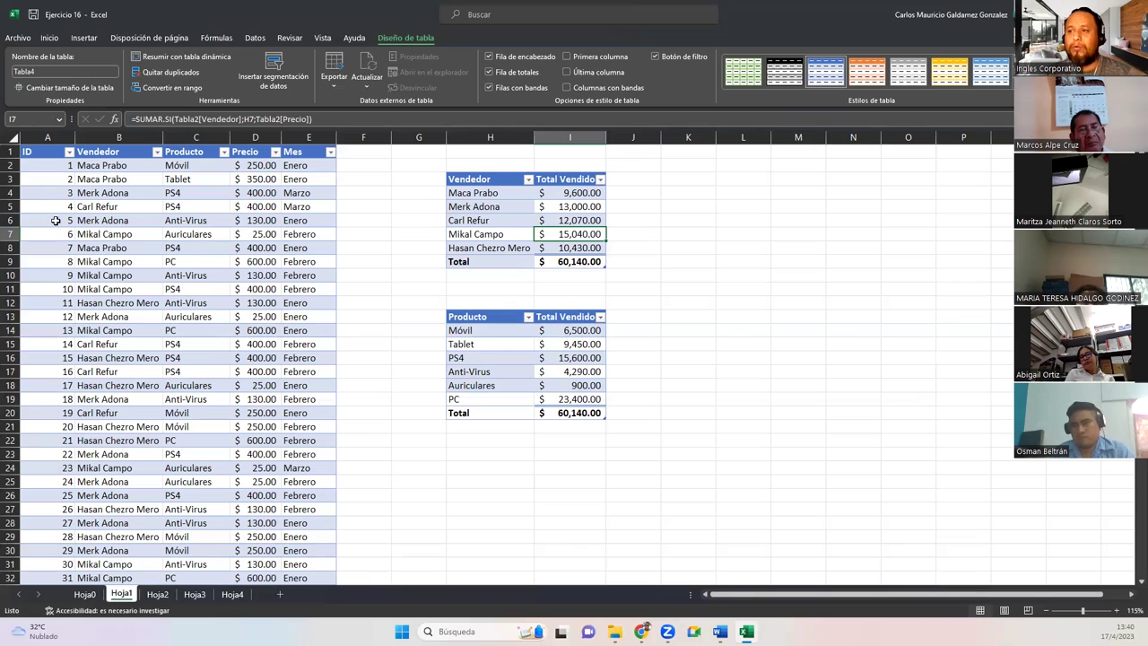
Step: Examine the main sales table and the headings of the Vendedor and Producto summary tables
left_click(151, 261)
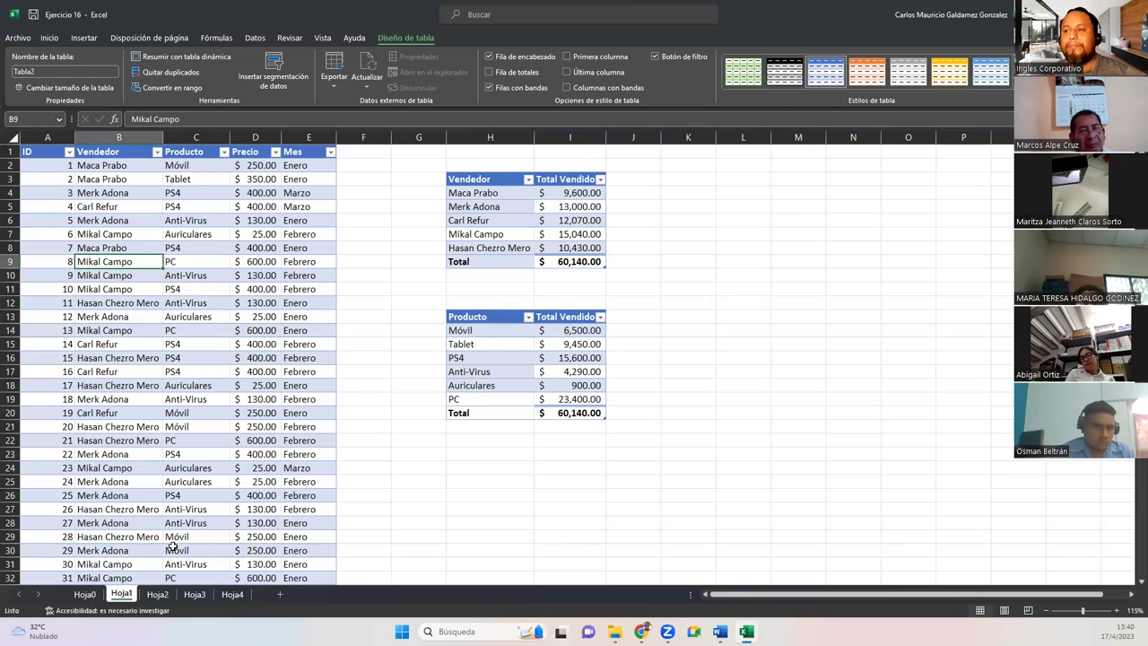
left_click(473, 174)
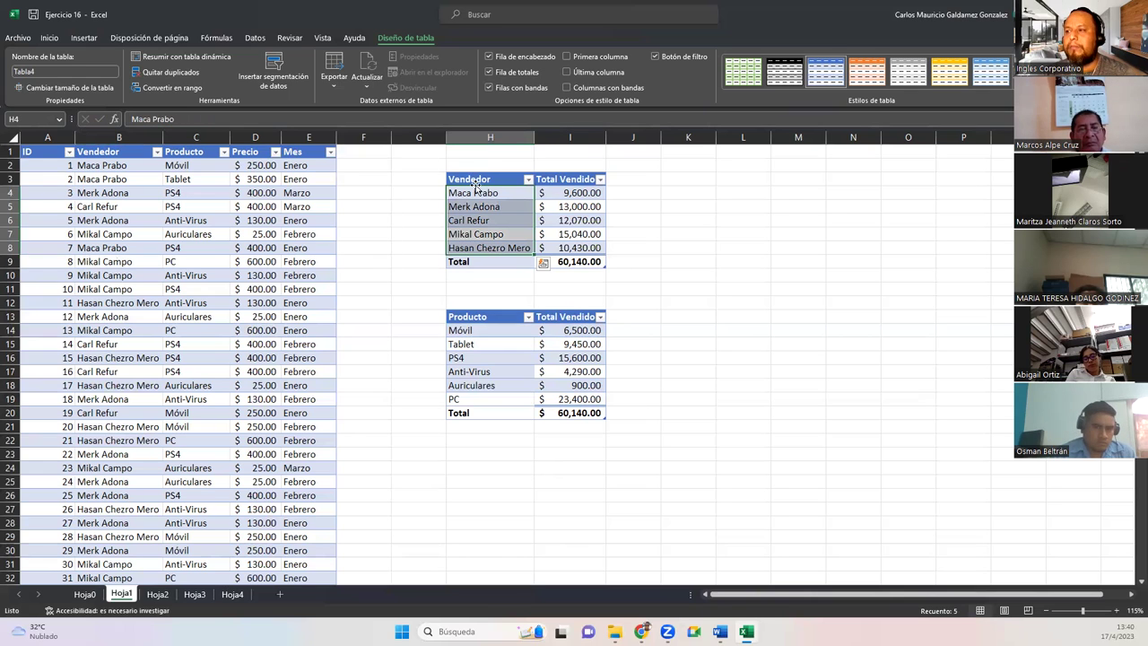
left_click(509, 179)
left_click(567, 180)
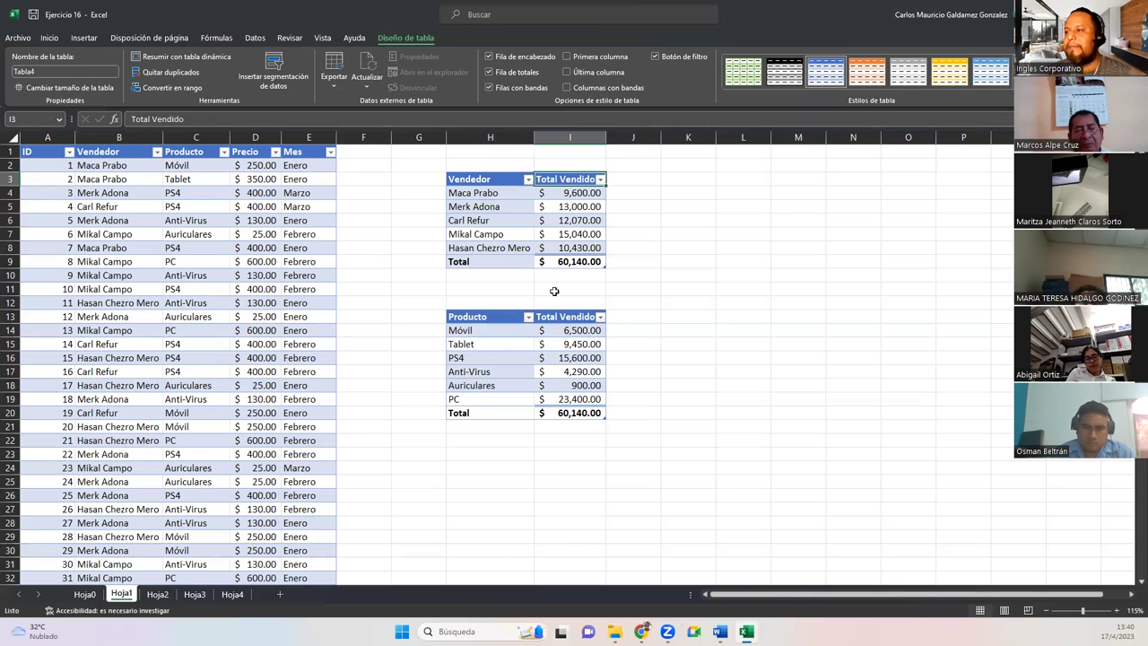
left_click(470, 319)
left_click(559, 319)
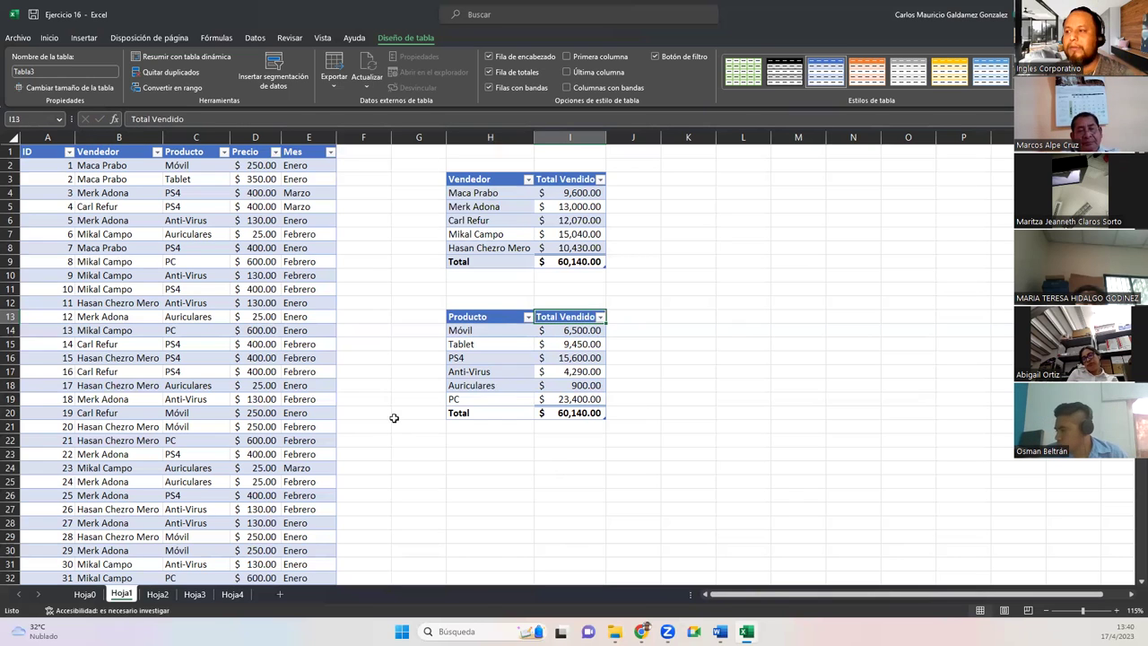
left_click(149, 275)
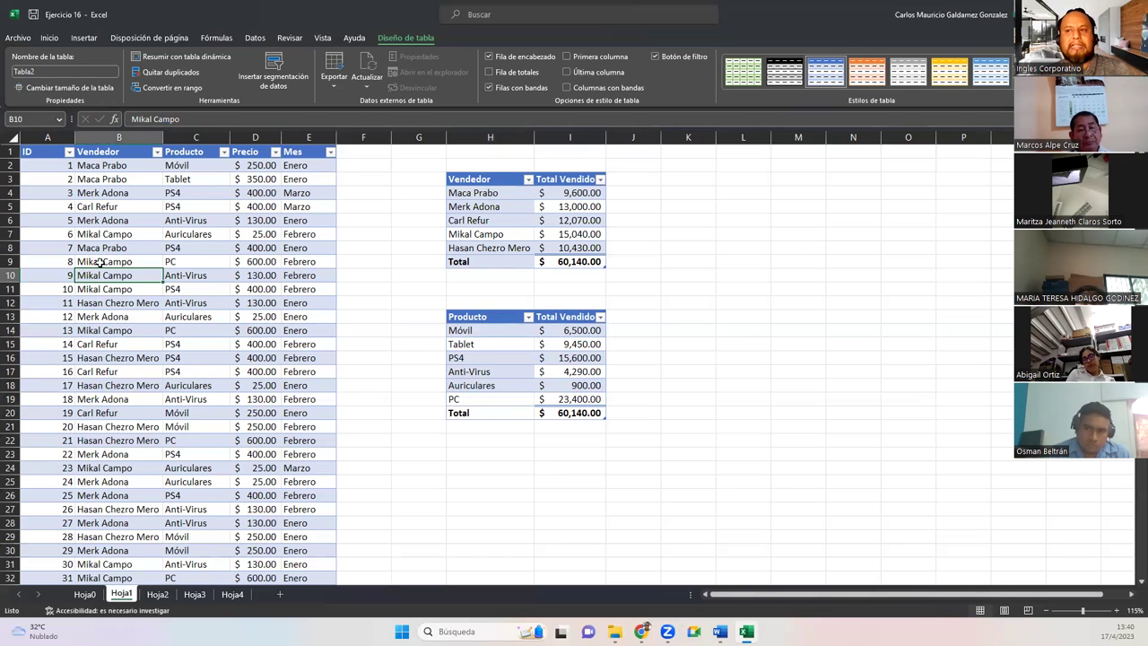
left_click(98, 231)
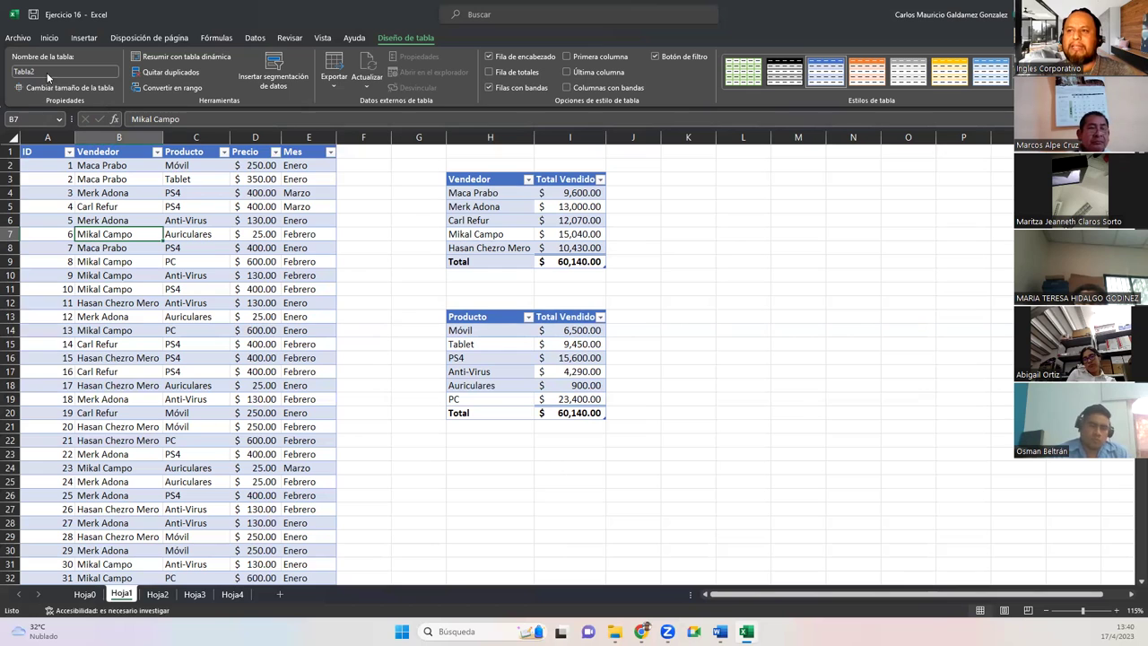
Step: Rename the main sales table as TablaGeneral
left_click(528, 219)
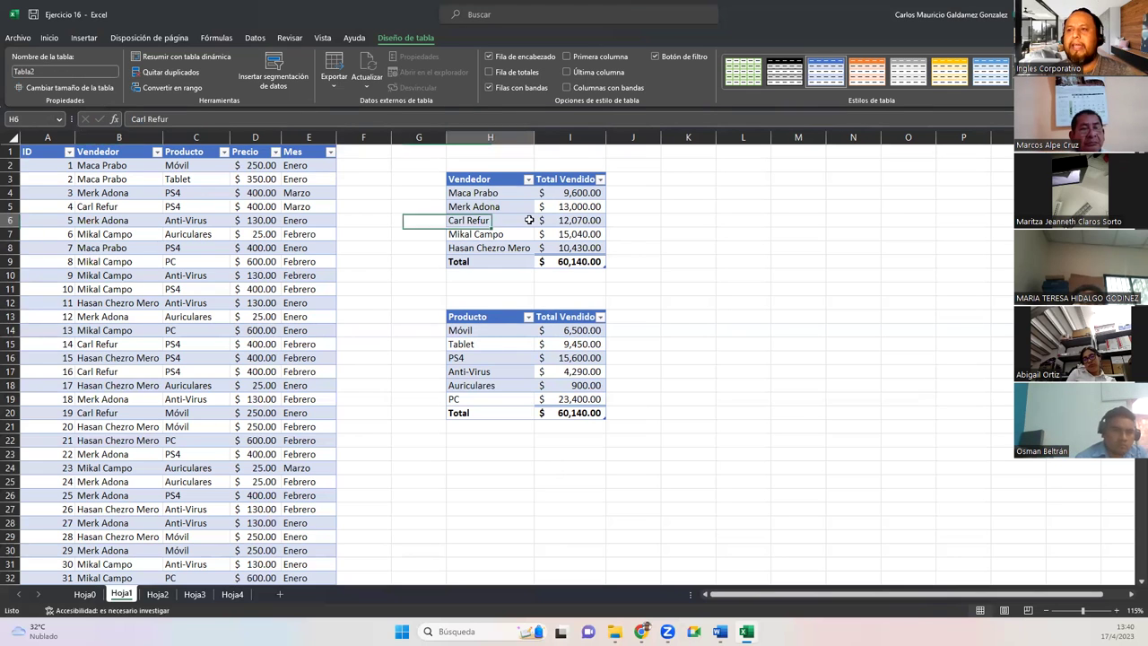
left_click(518, 384)
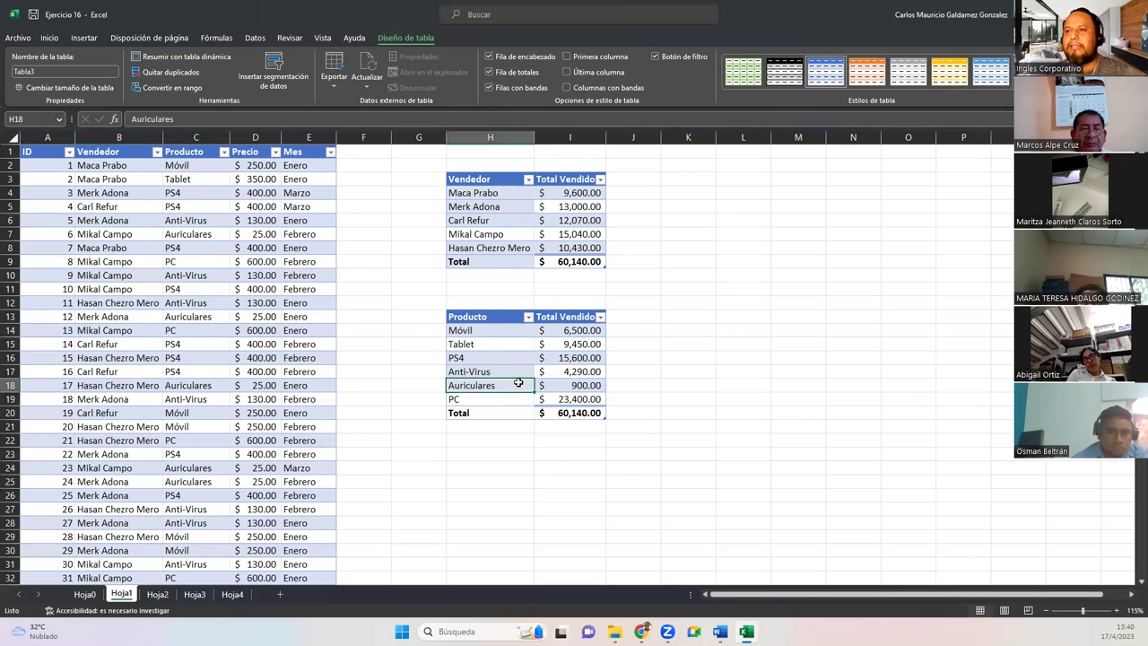
left_click(120, 246)
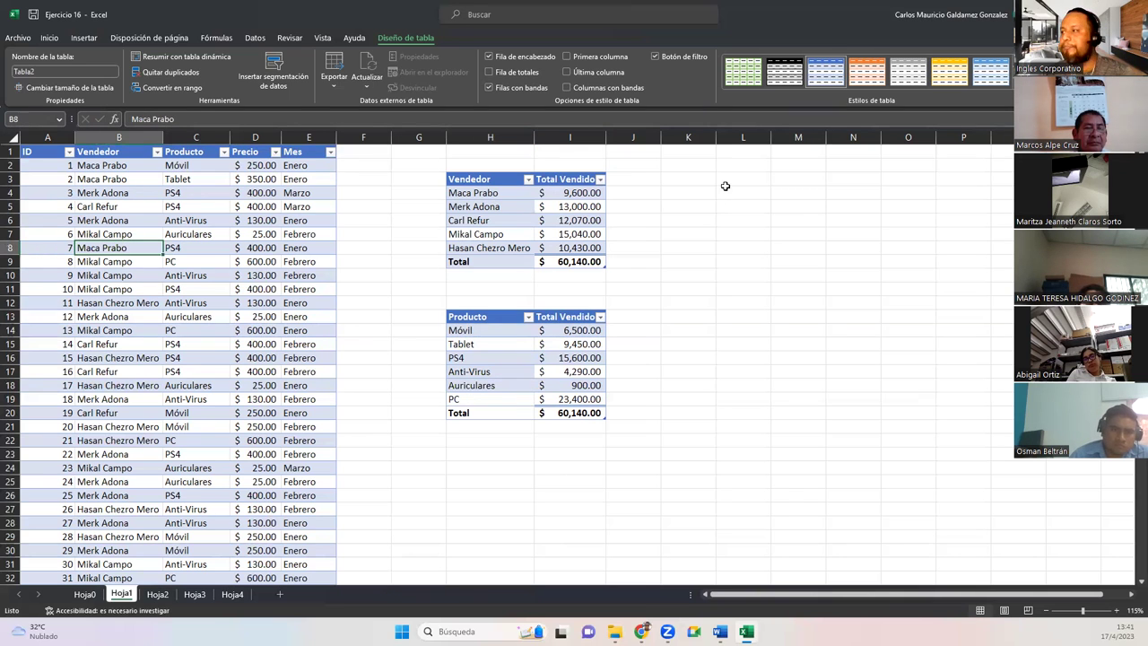
left_click(54, 73)
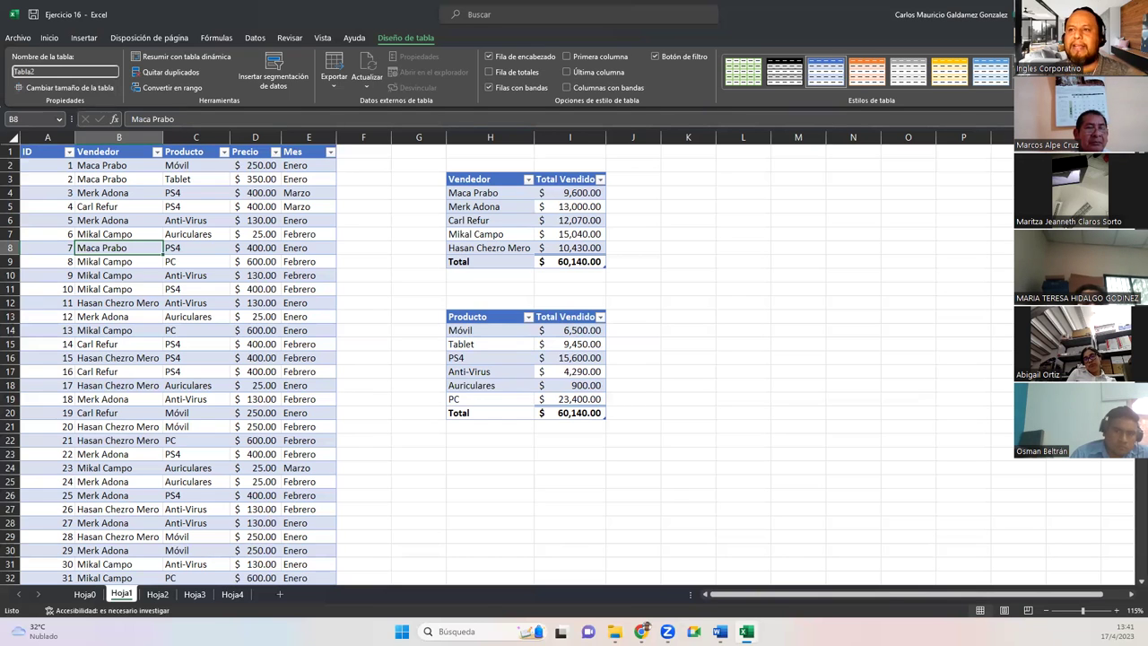
type("TablaGeneral")
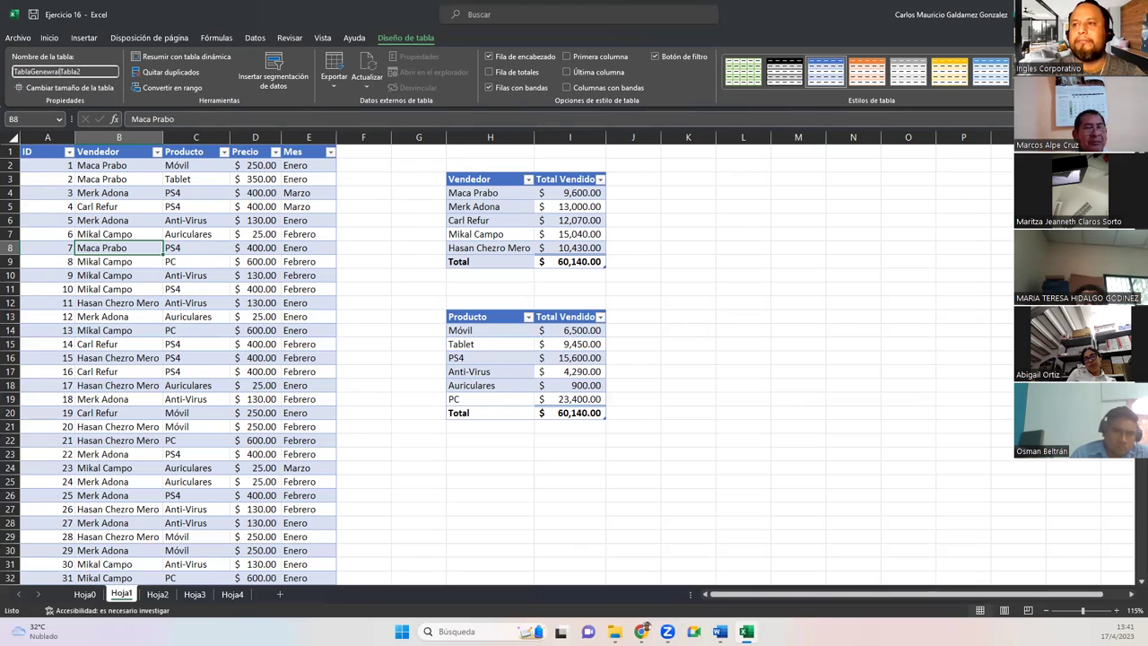
key("Delete")
key("Delete")
key("Delete")
key("Delete")
key("Delete")
key("Delete")
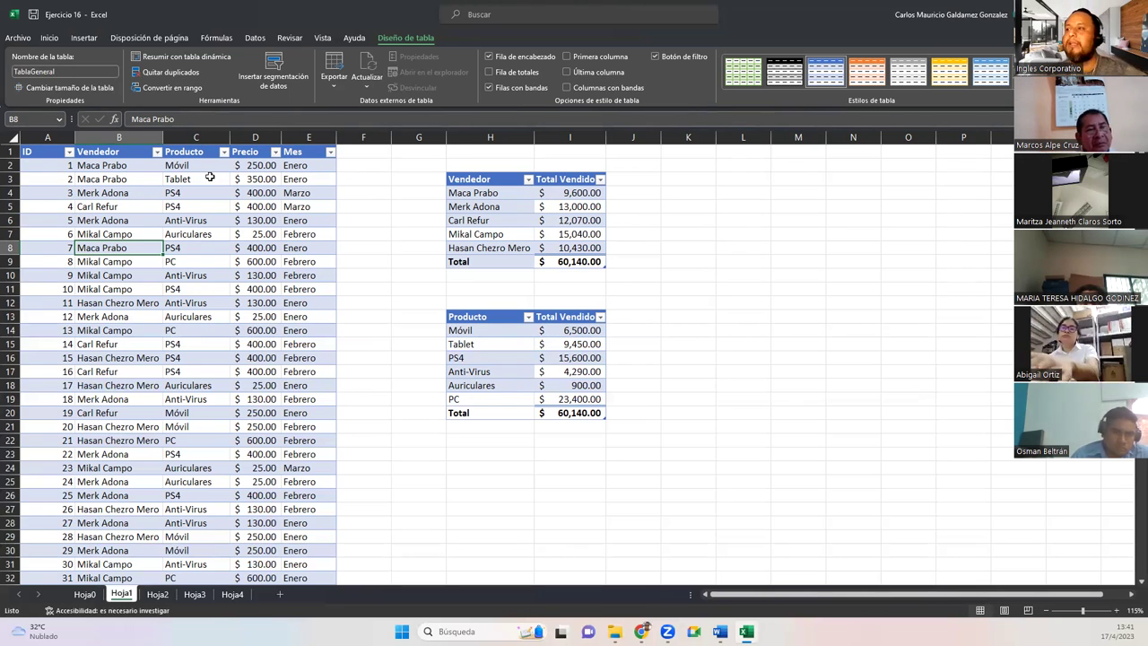
Step: Rename the Vendedor summary table as TbVendedorXVendido
left_click(473, 193)
left_click(76, 71)
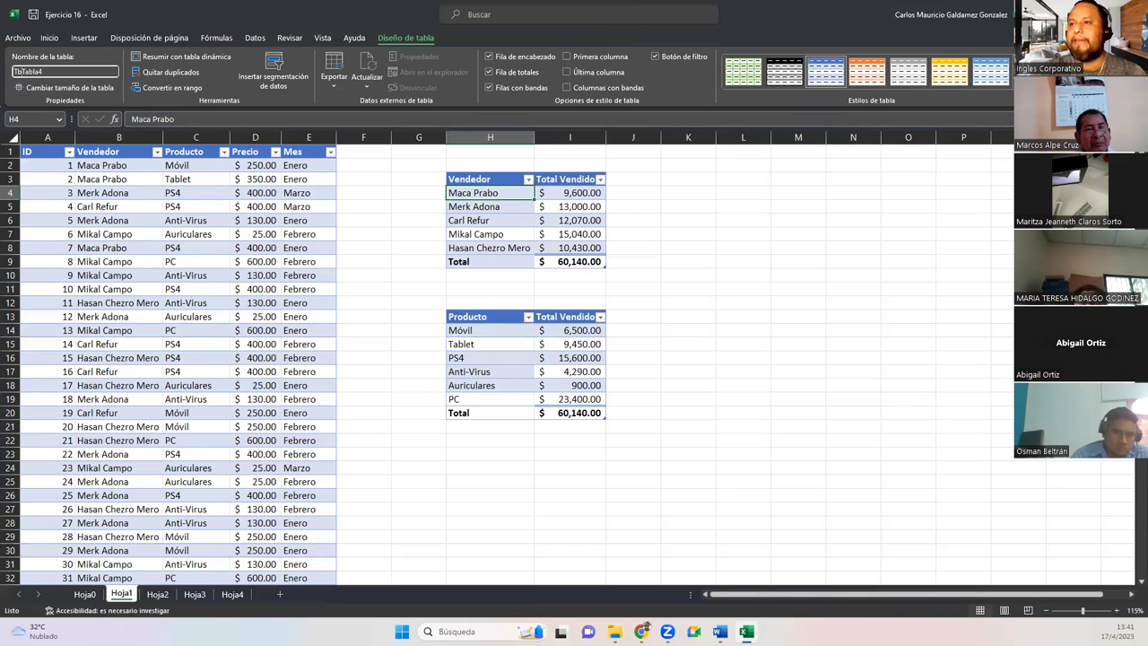
type("TbVendedorX")
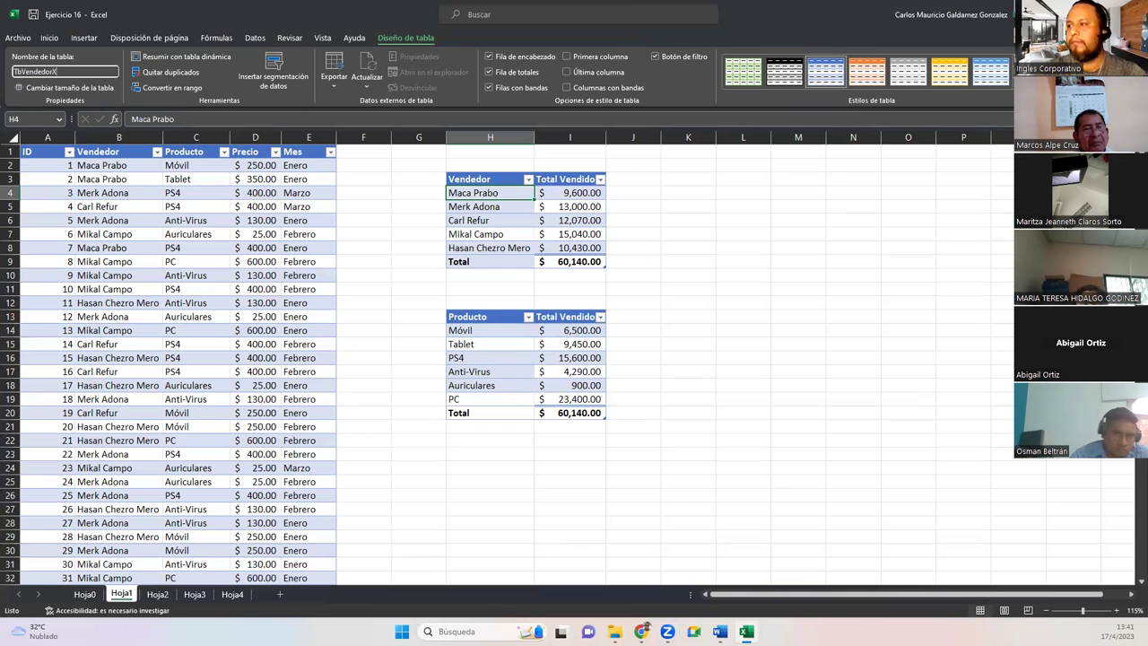
type("Vendido")
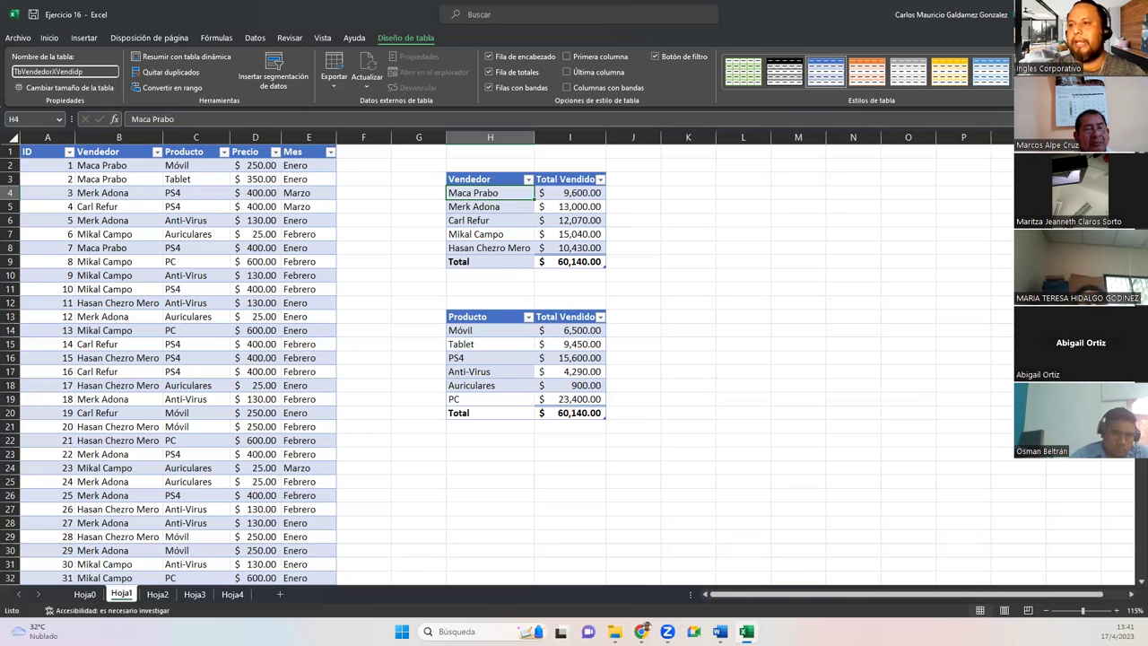
key("Return")
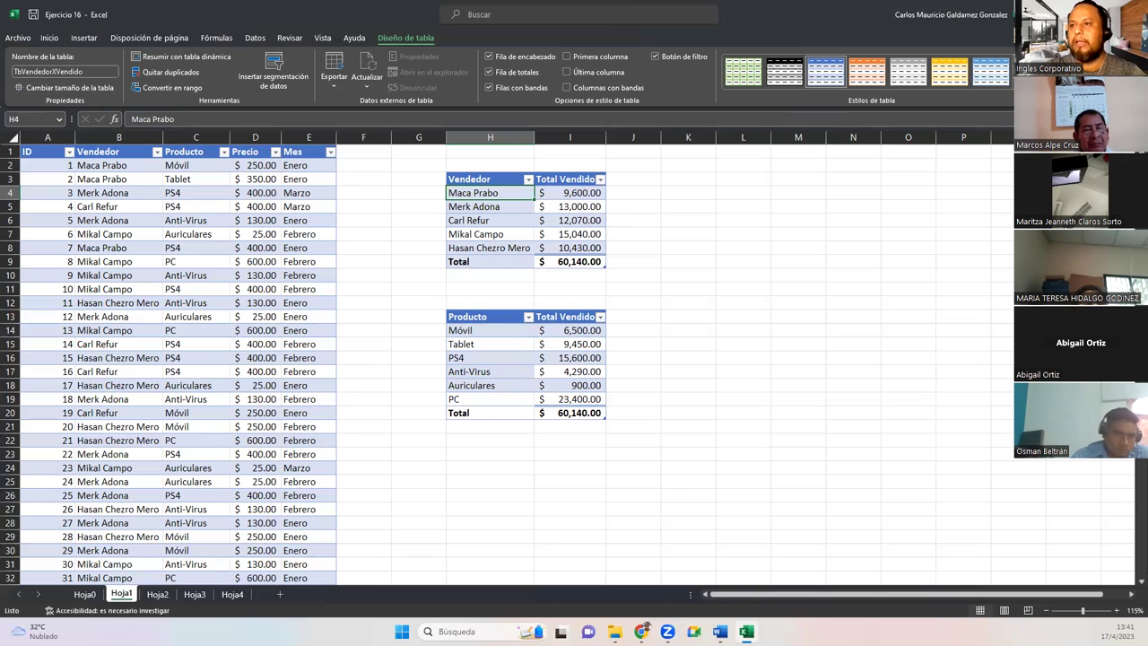
Step: Rename the Producto summary table as TbProductoXVendido
left_click(503, 346)
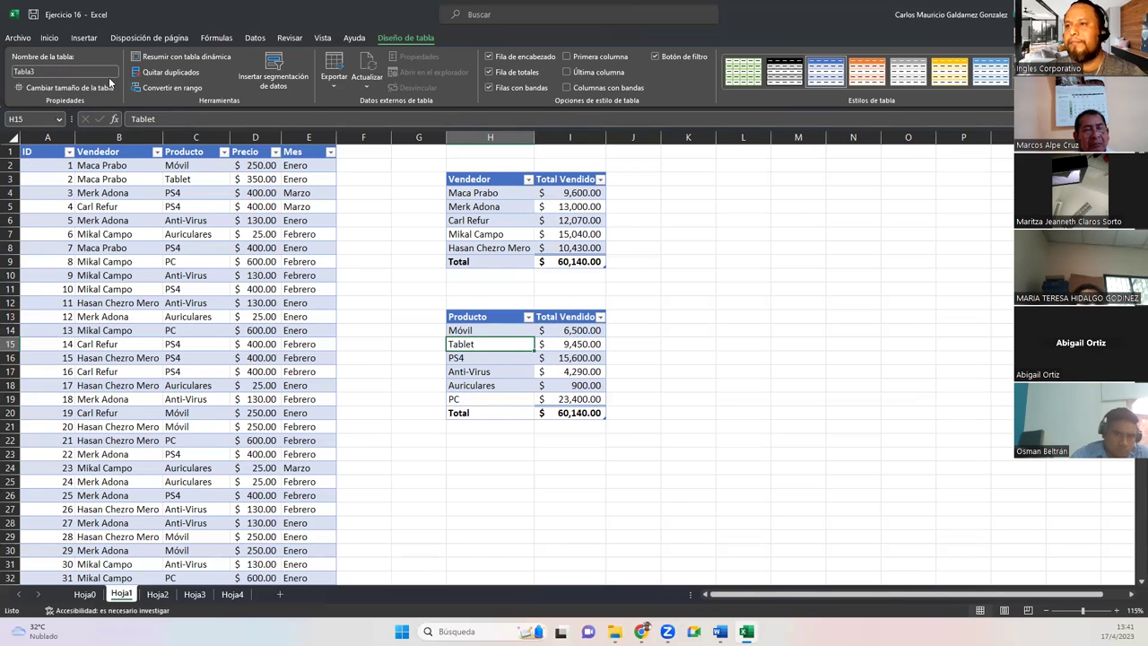
type("TbVendedorXVendido")
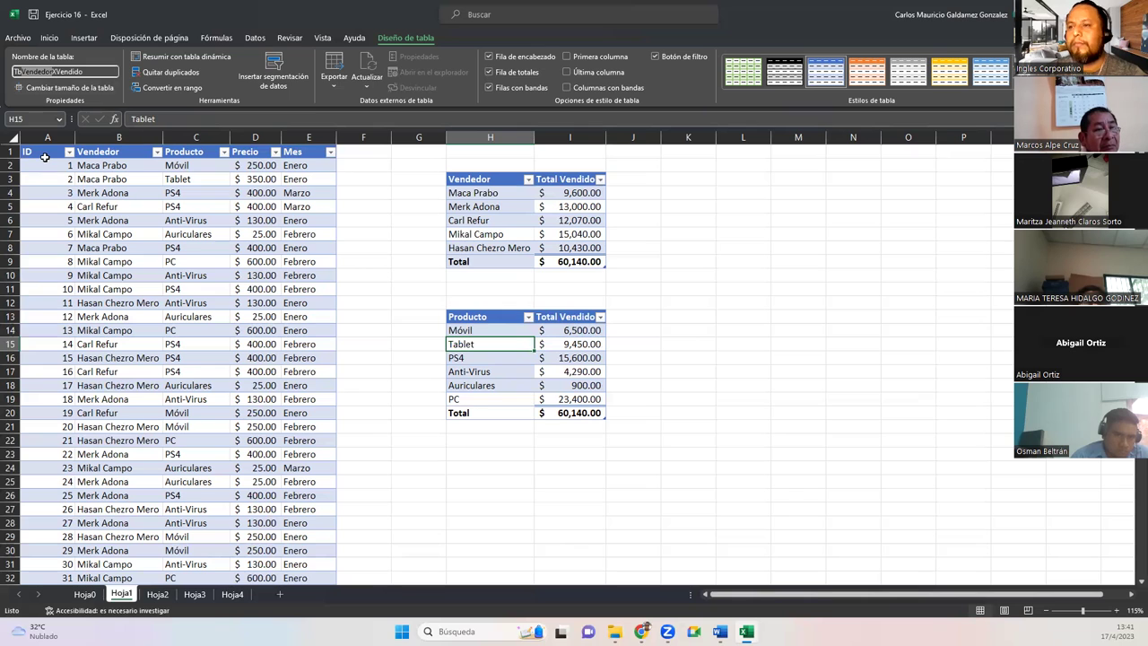
type("Producto")
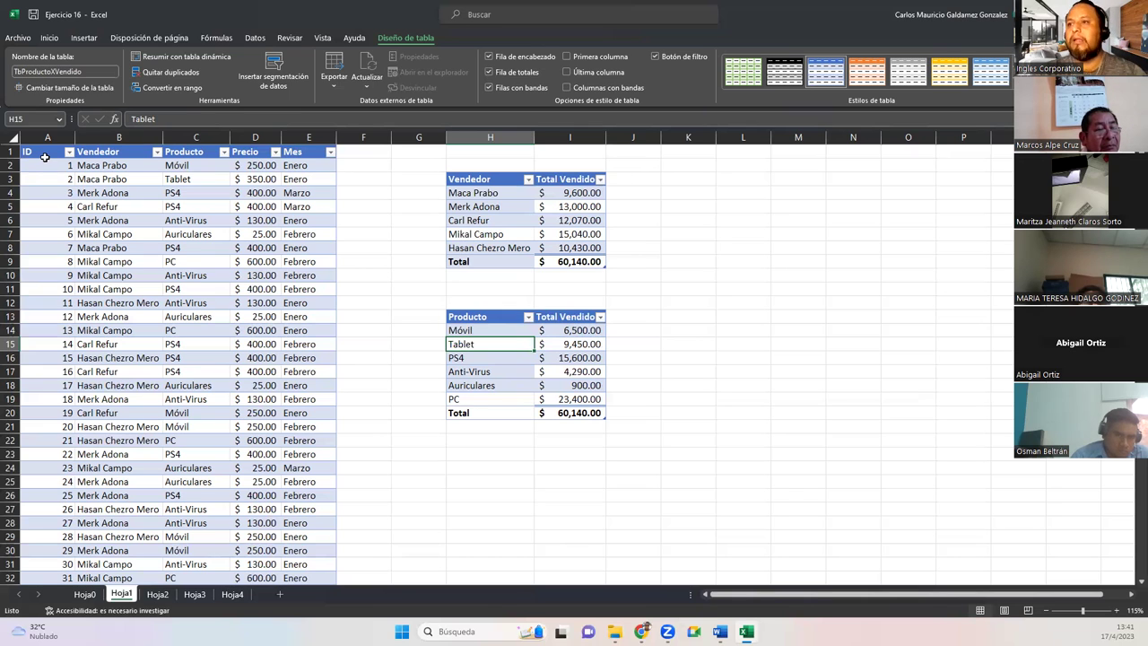
Step: Review the cell ranges that TablaGeneral, TbProductoXVendido and TbVendedorXVendido refer to in the workbook's Name Manager
left_click(303, 357)
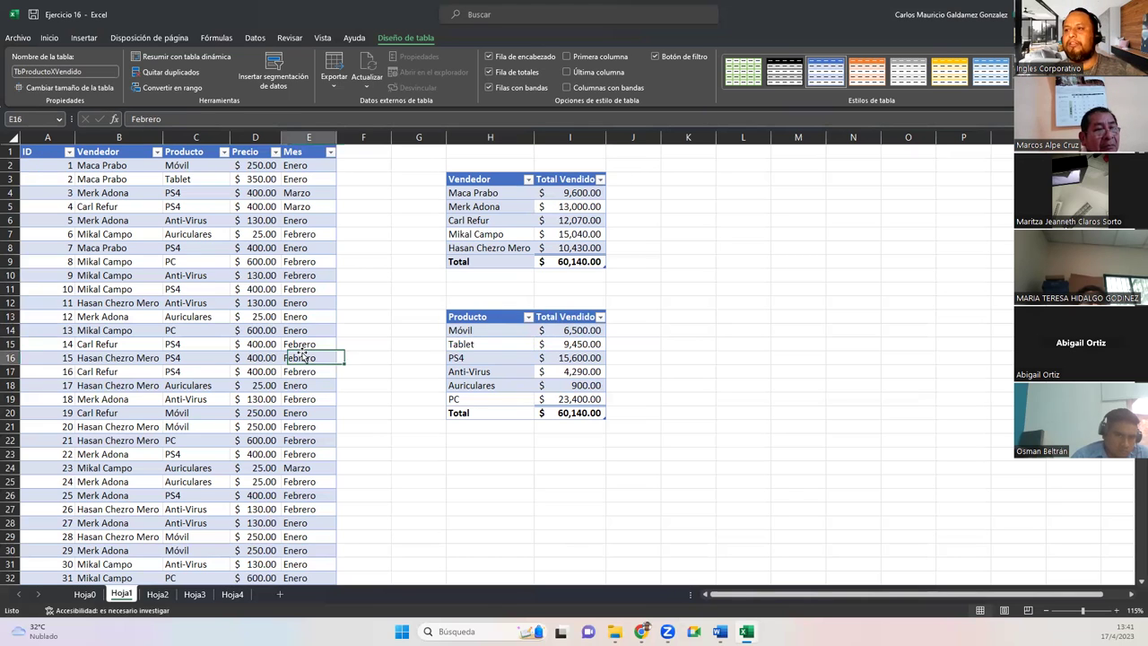
left_click(257, 38)
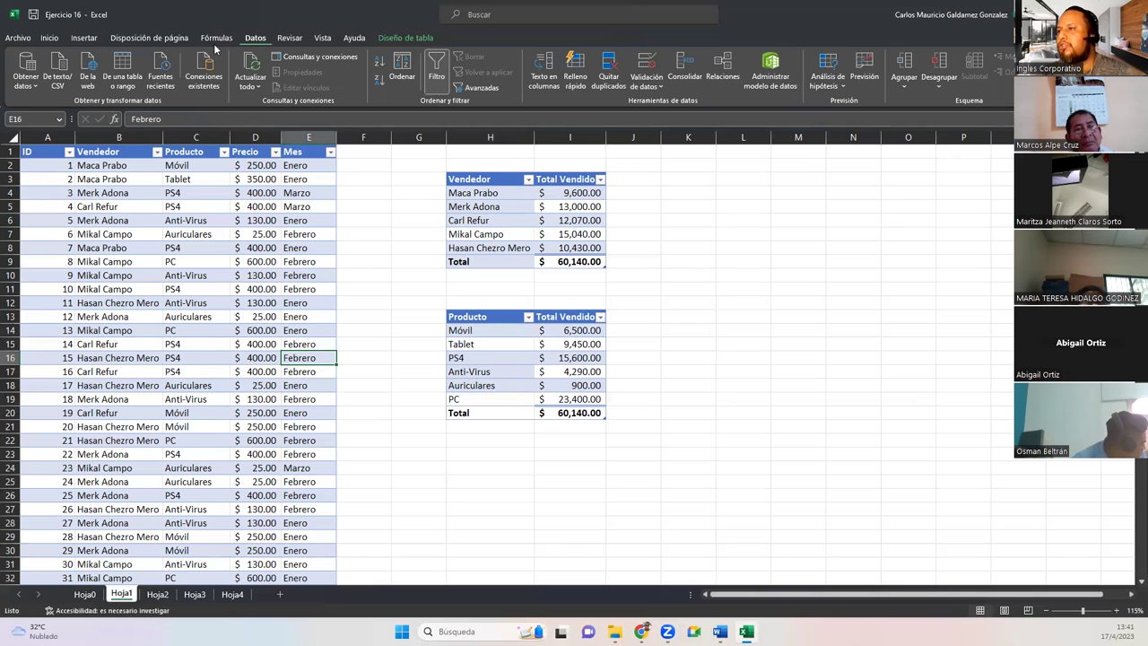
left_click(291, 38)
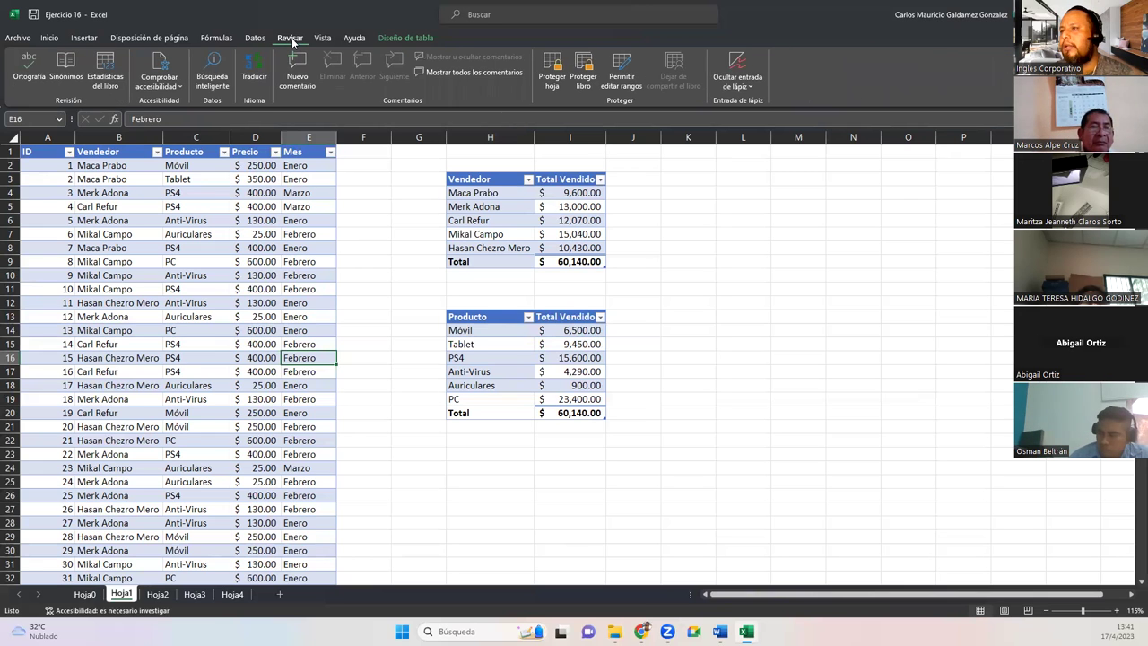
left_click(262, 39)
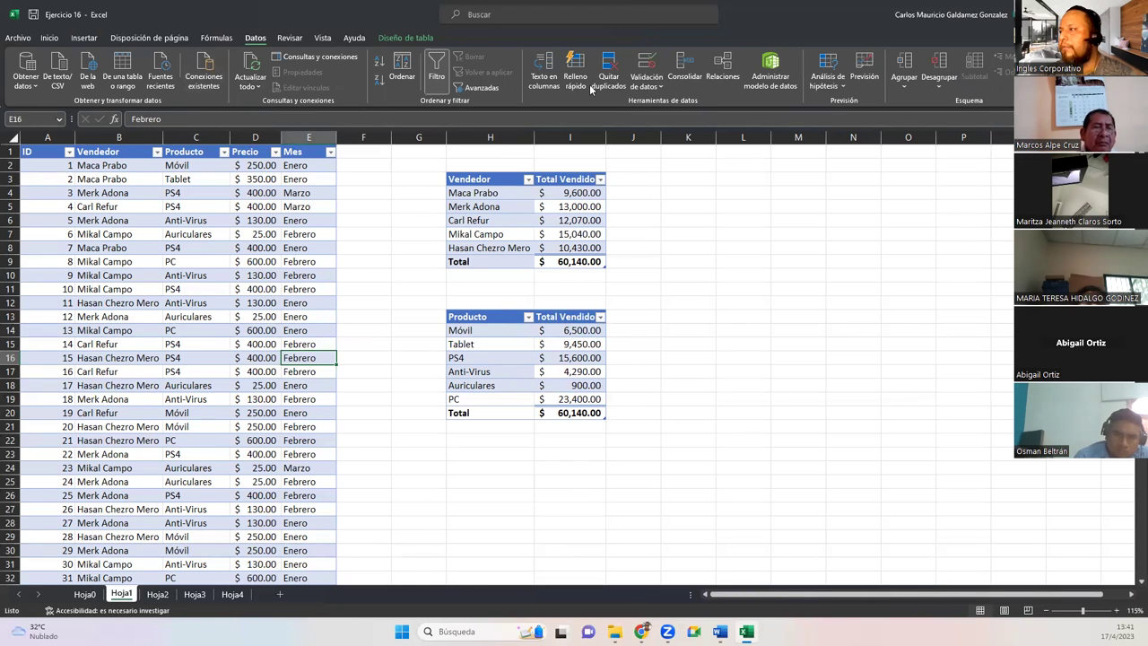
left_click(217, 39)
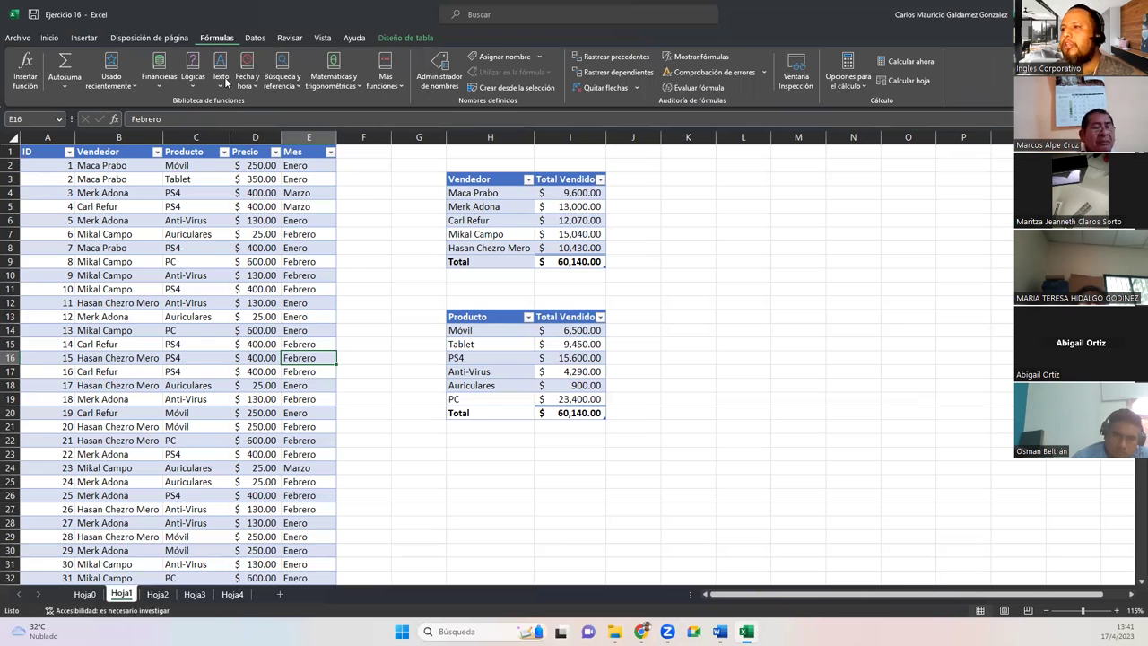
left_click(428, 88)
left_click_drag(665, 139, 703, 147)
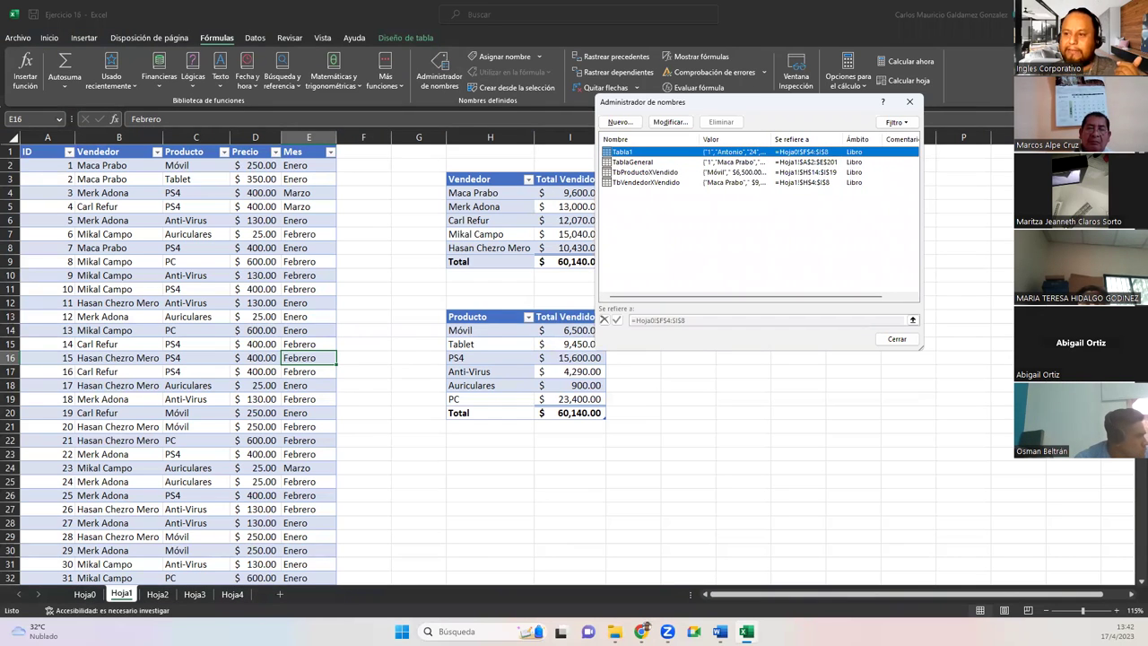
left_click(632, 162)
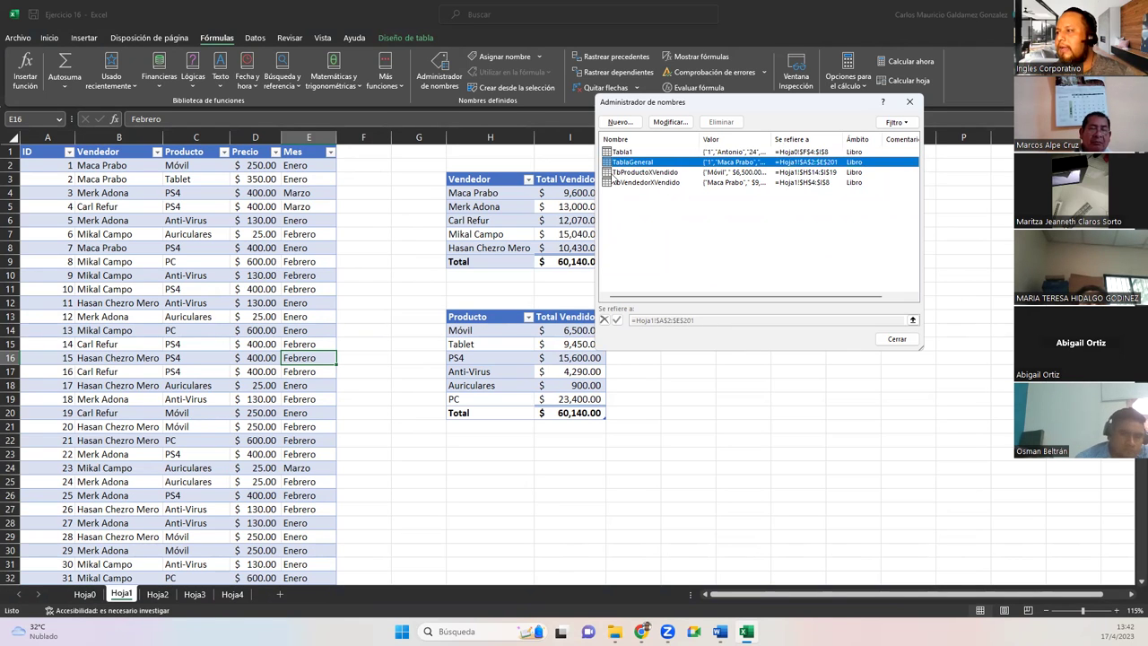
left_click(633, 173)
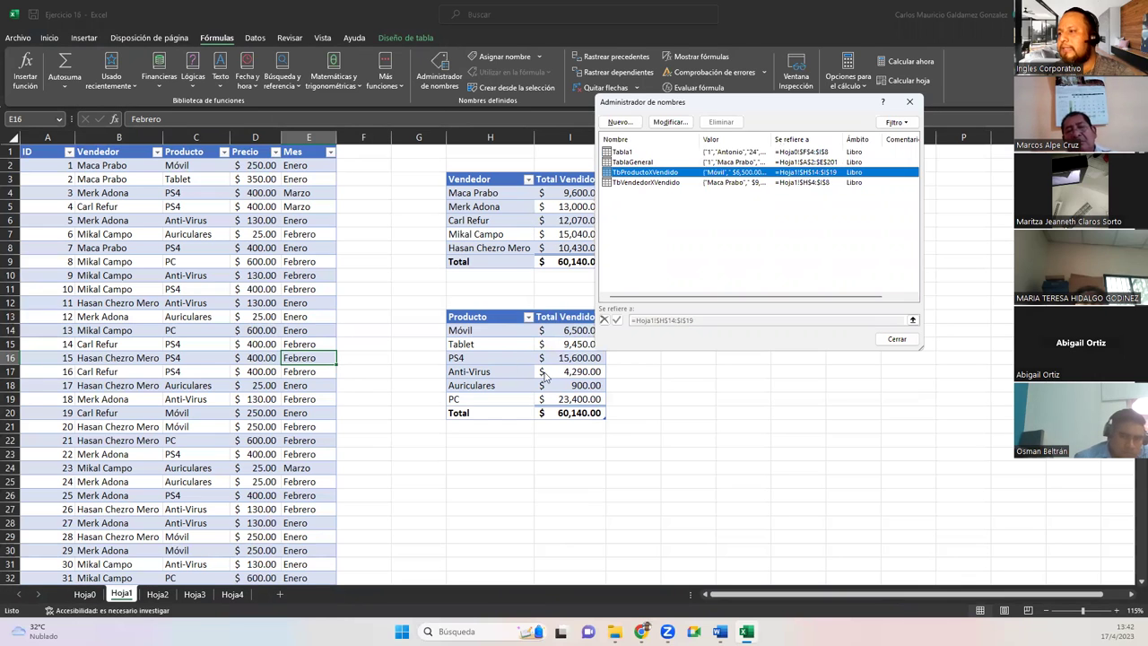
left_click(638, 183)
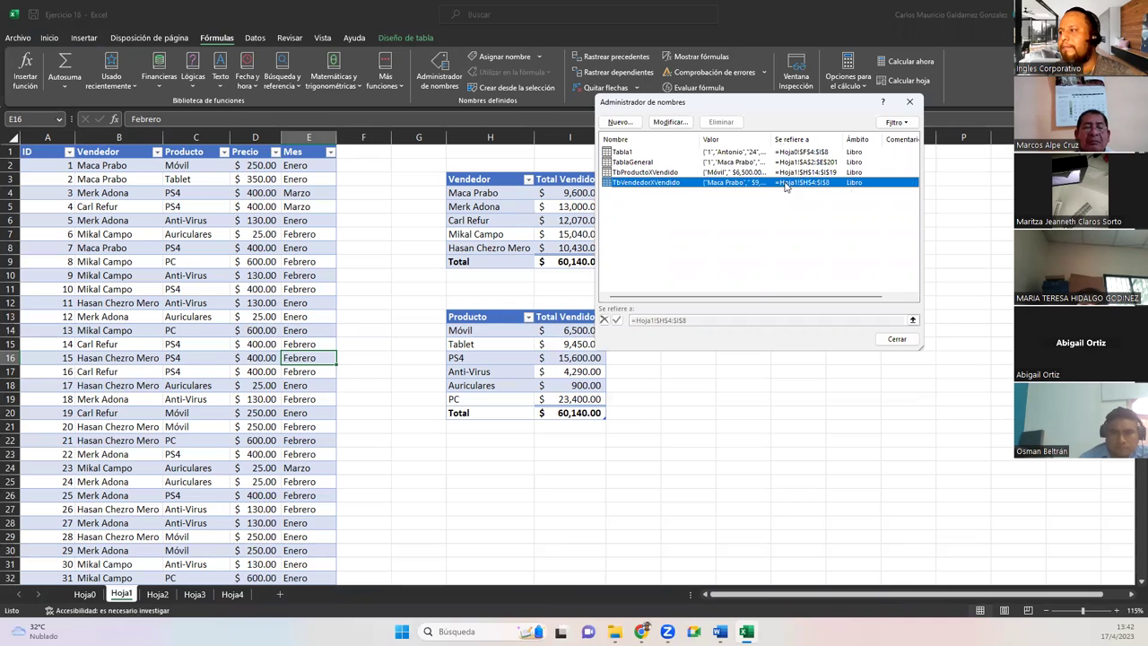
left_click_drag(772, 139, 751, 157)
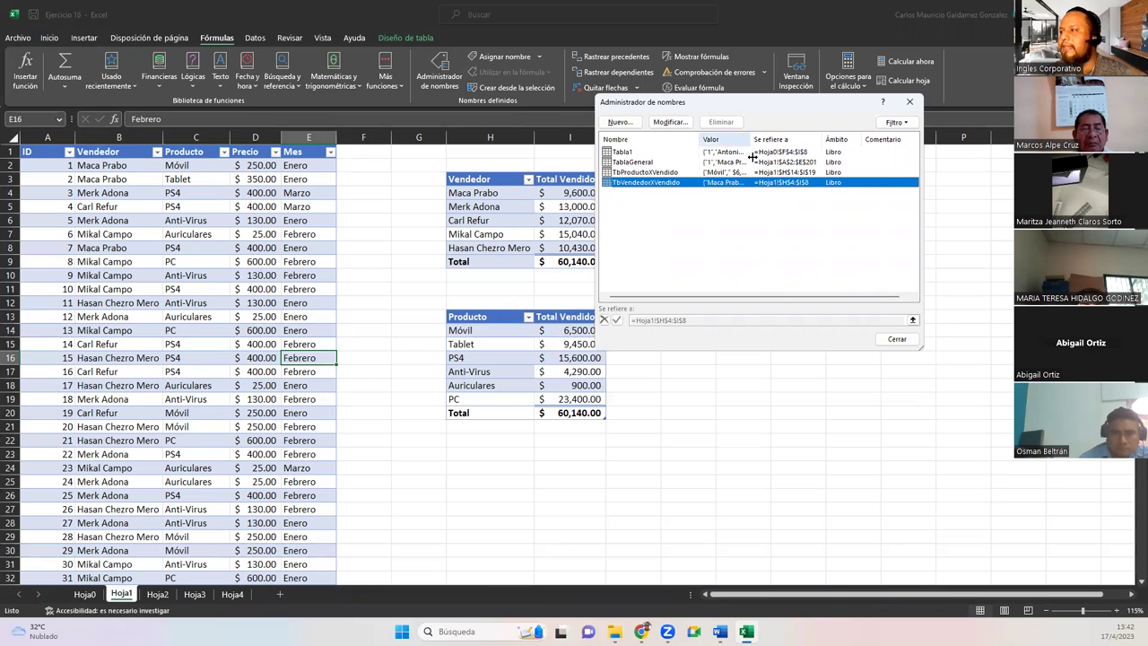
left_click(896, 341)
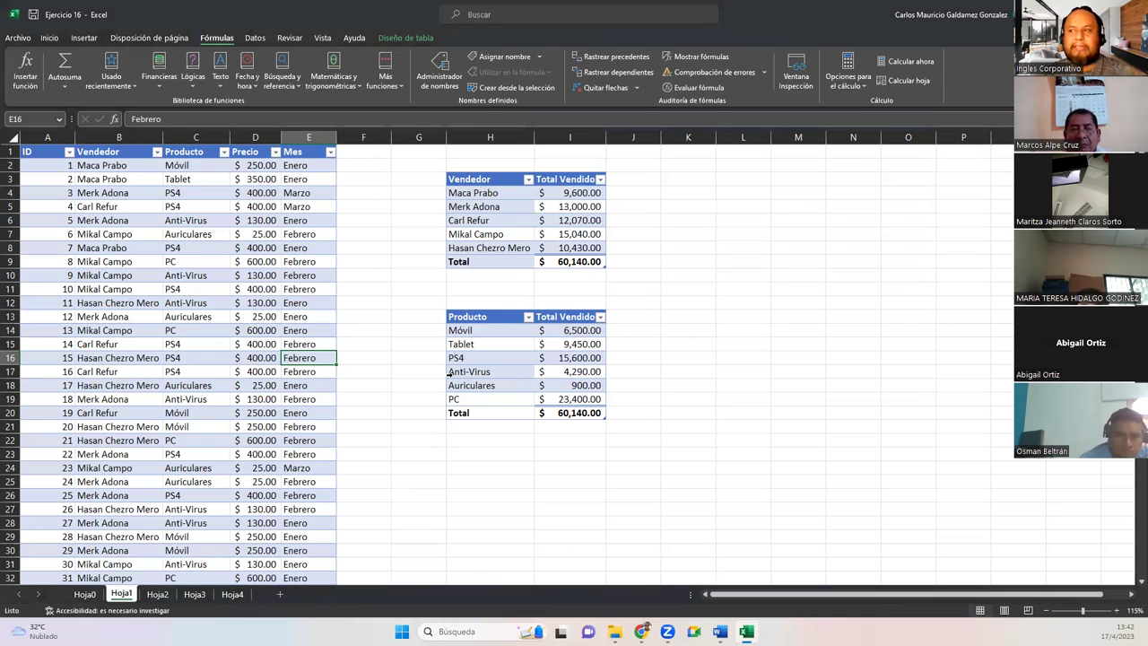
Step: Apply the dark blue table style with a black header row to the main sales table
left_click(125, 231)
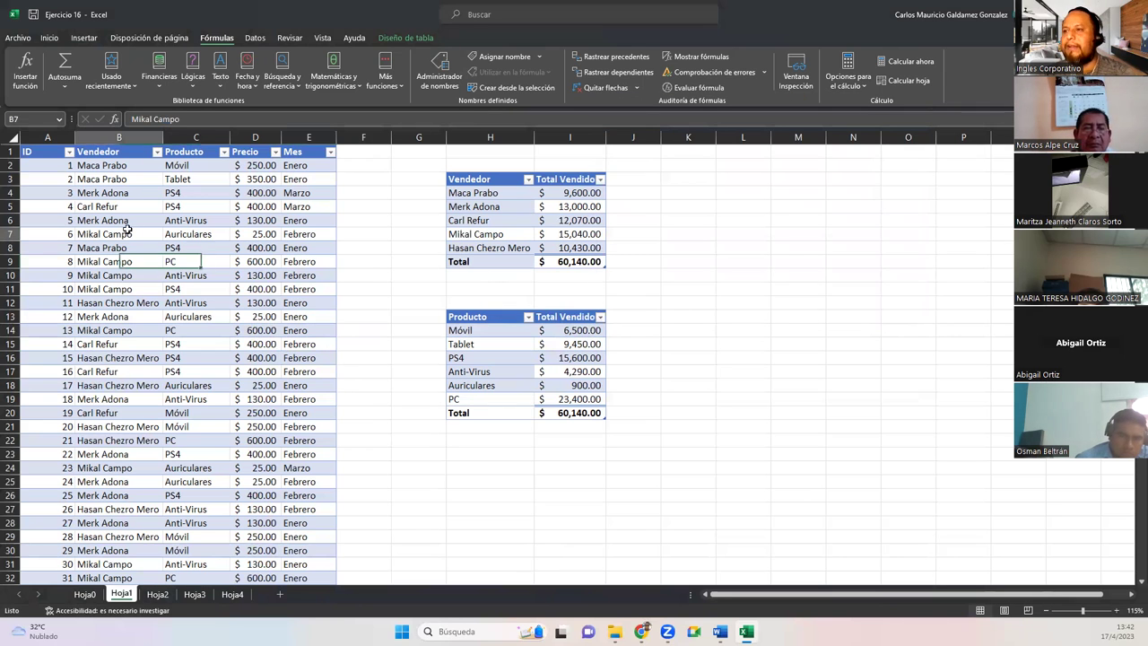
left_click(406, 37)
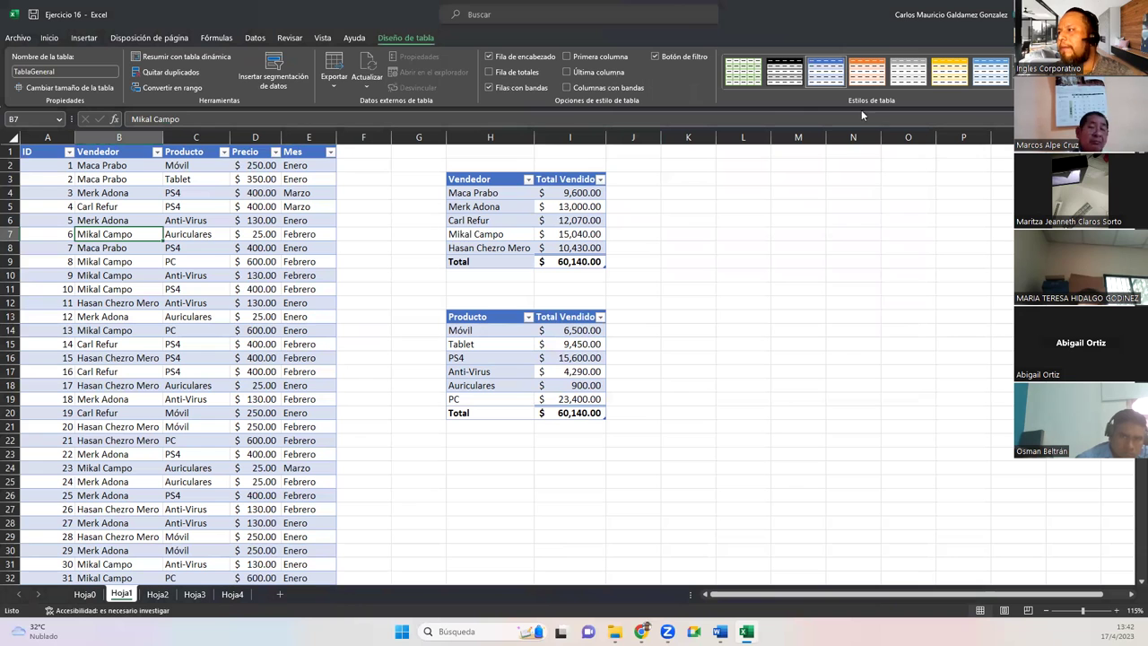
left_click(1010, 94)
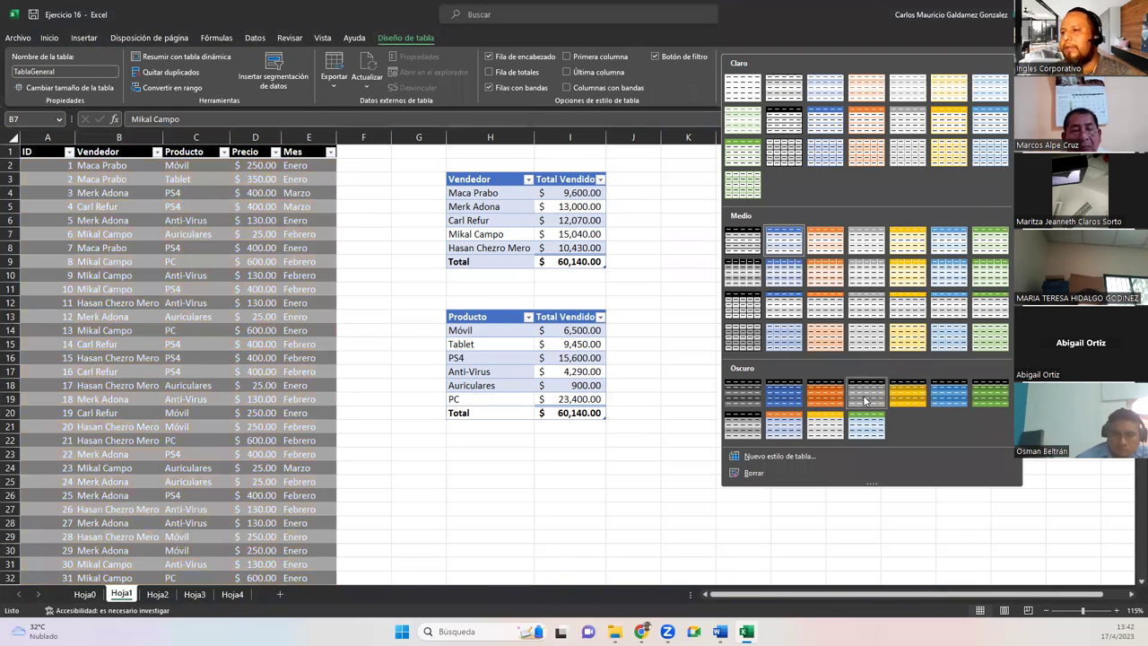
left_click(783, 409)
Step: Try the black-header table style with grey bands on the Vendedor summary table
left_click(489, 219)
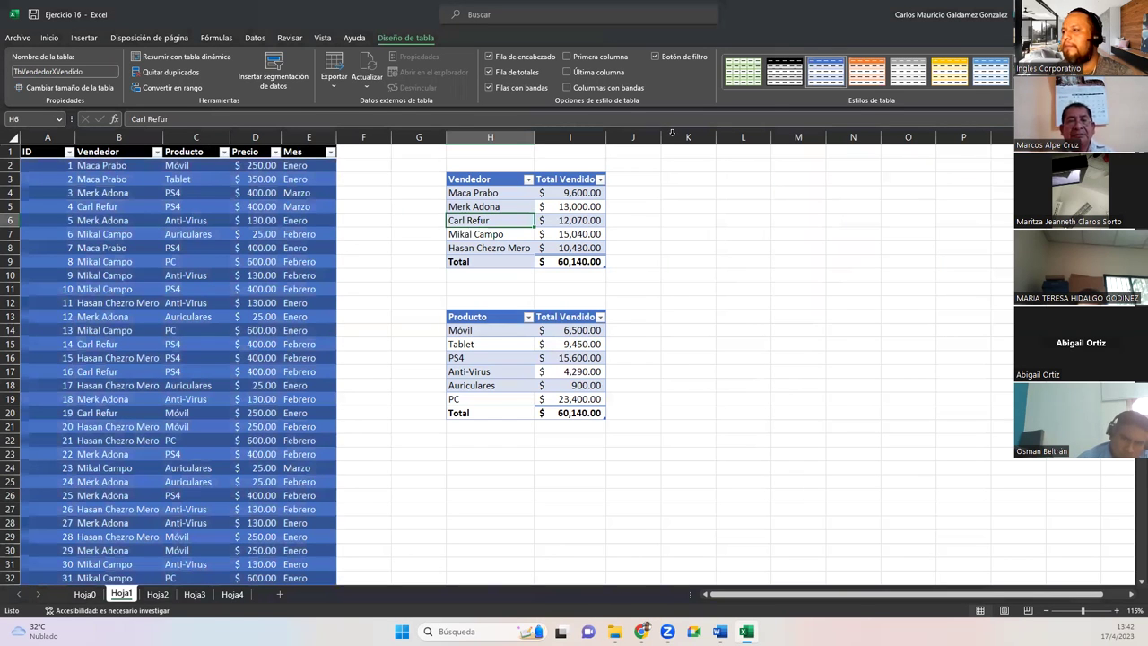
left_click(785, 71)
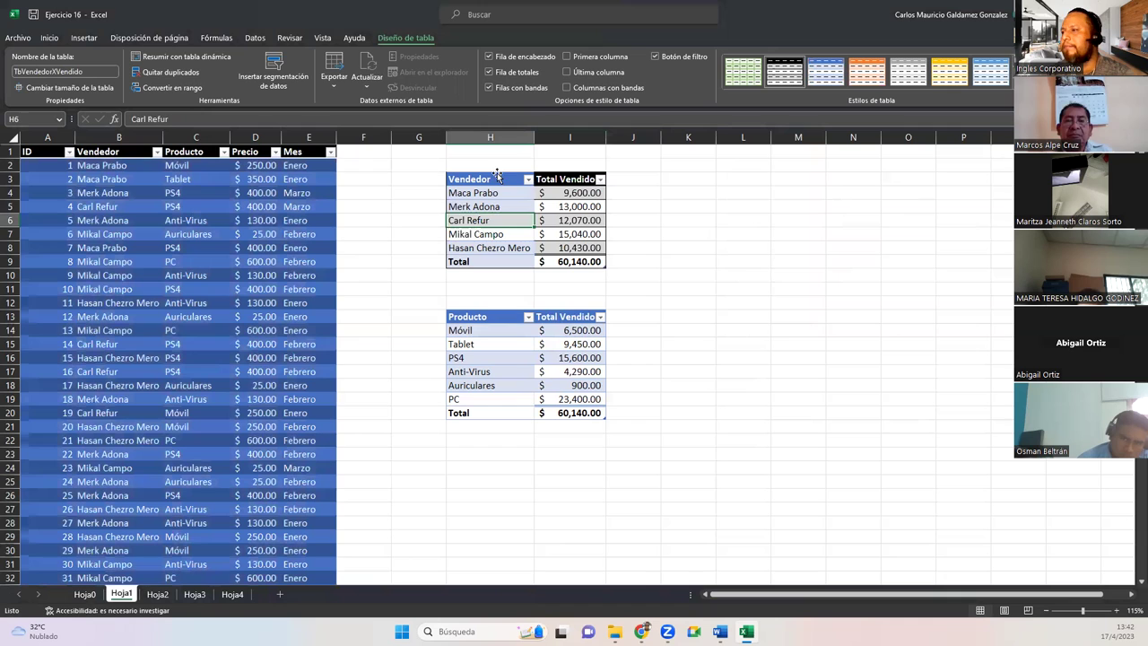
left_click(496, 172)
Step: Apply the light green banded table style to the whole Vendedor summary table and check its header cell
left_click_drag(481, 178, 578, 261)
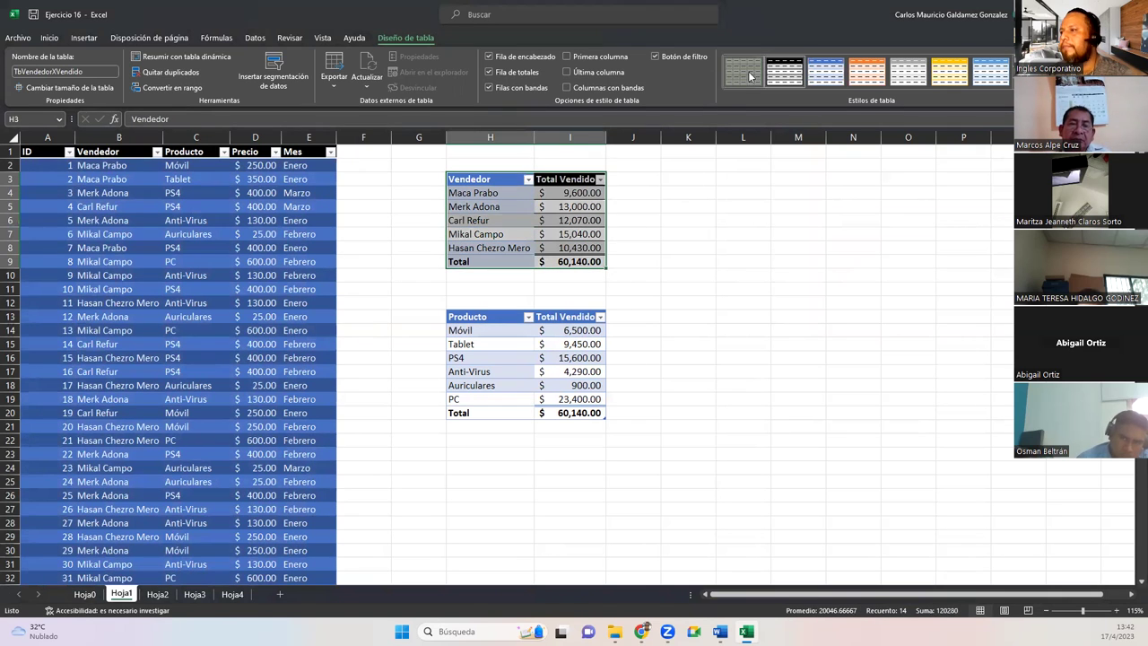
left_click(485, 205)
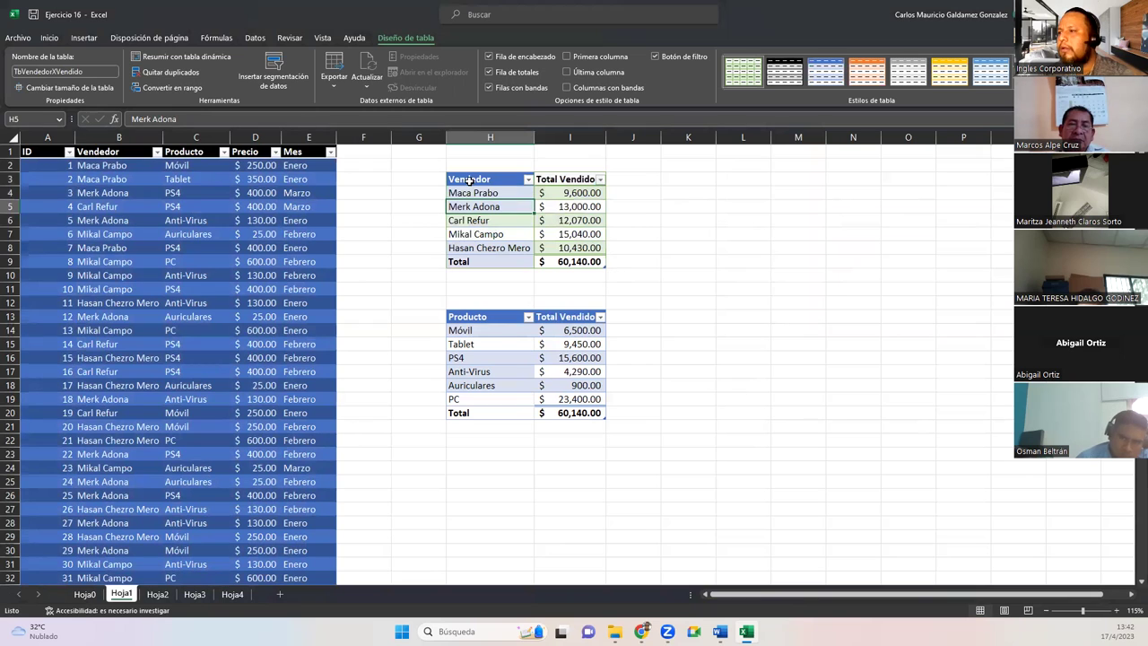
left_click(470, 181)
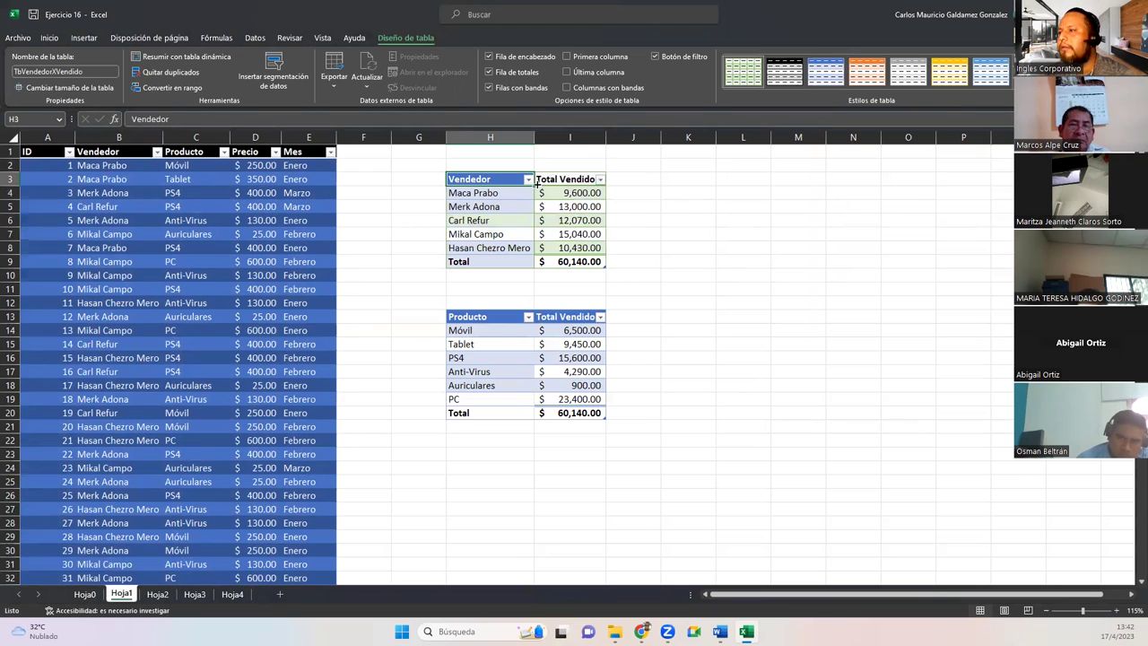
left_click(527, 179)
left_click(527, 179)
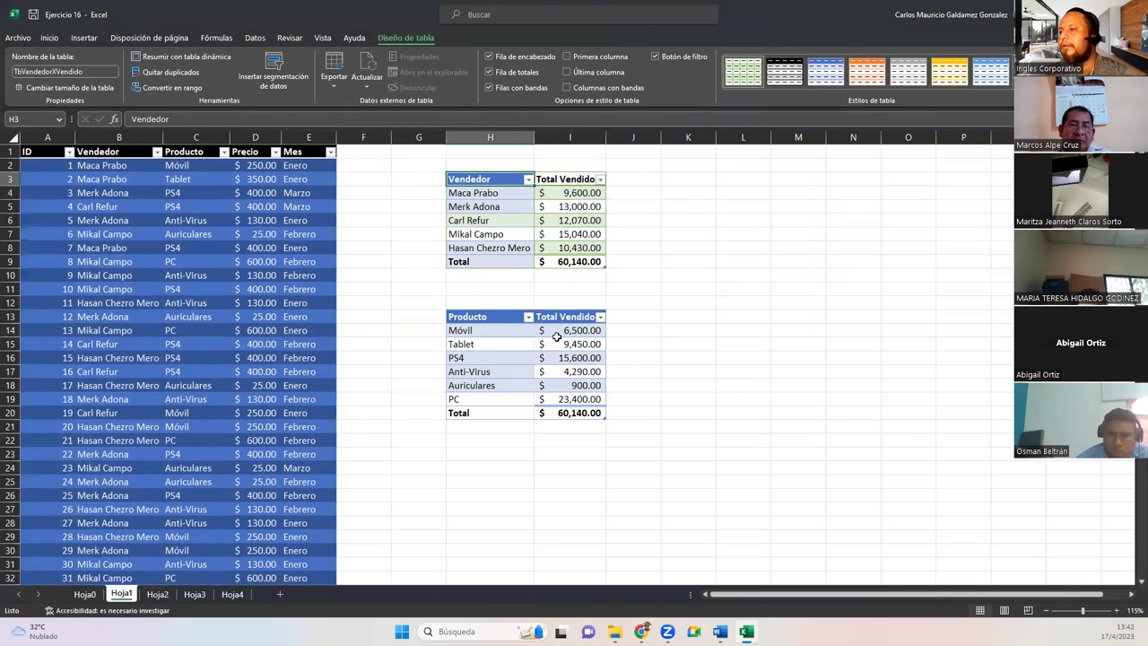
Step: Try the plain light table style without banding on the whole Vendedor summary table
left_click_drag(480, 175, 601, 262)
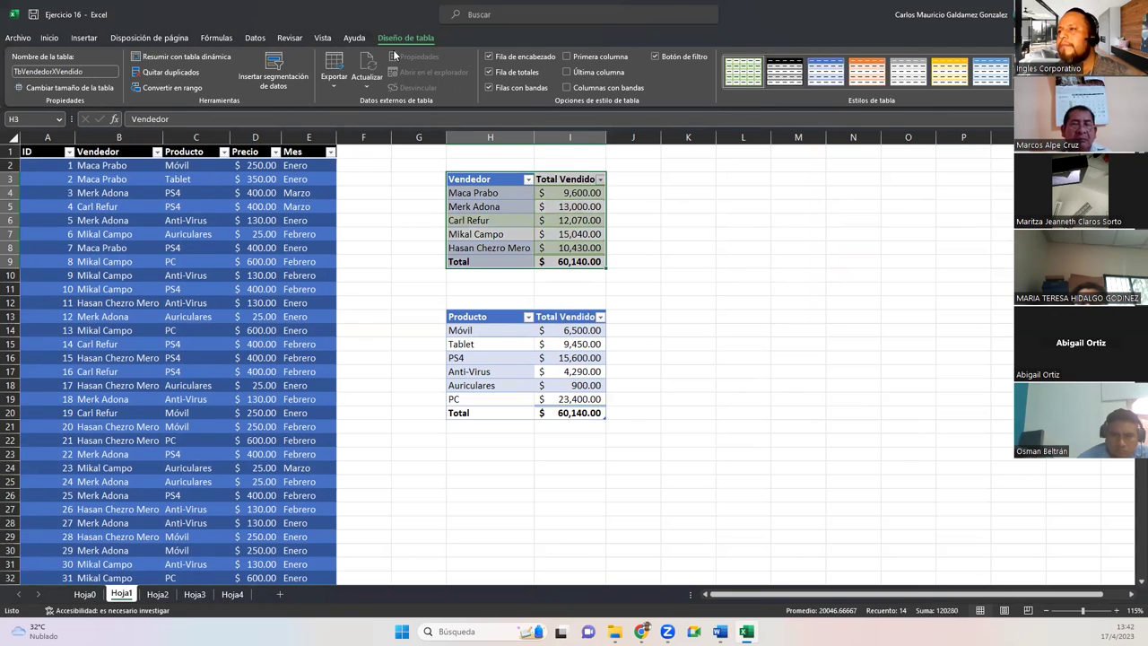
left_click(1012, 87)
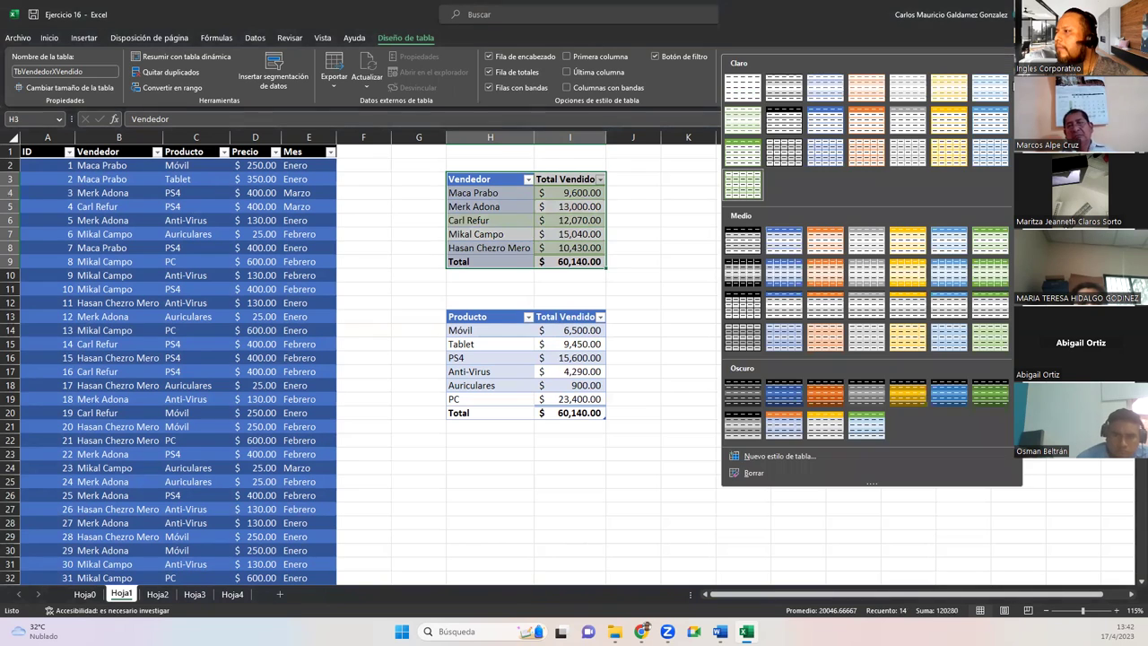
left_click(742, 87)
left_click(483, 218)
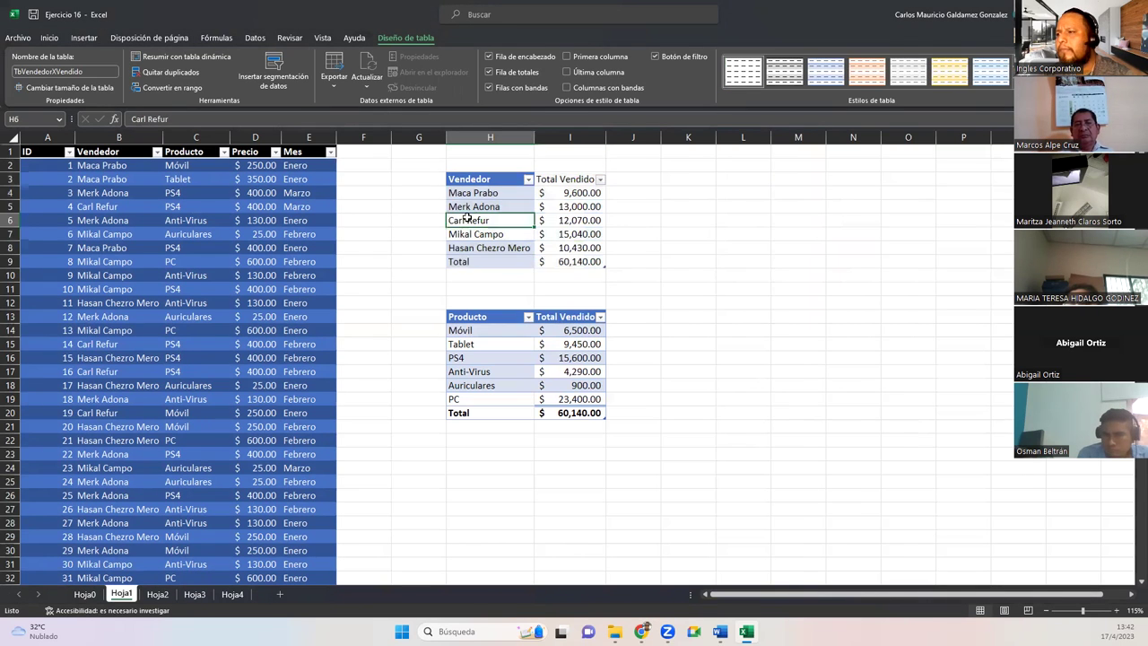
left_click_drag(465, 179, 462, 261)
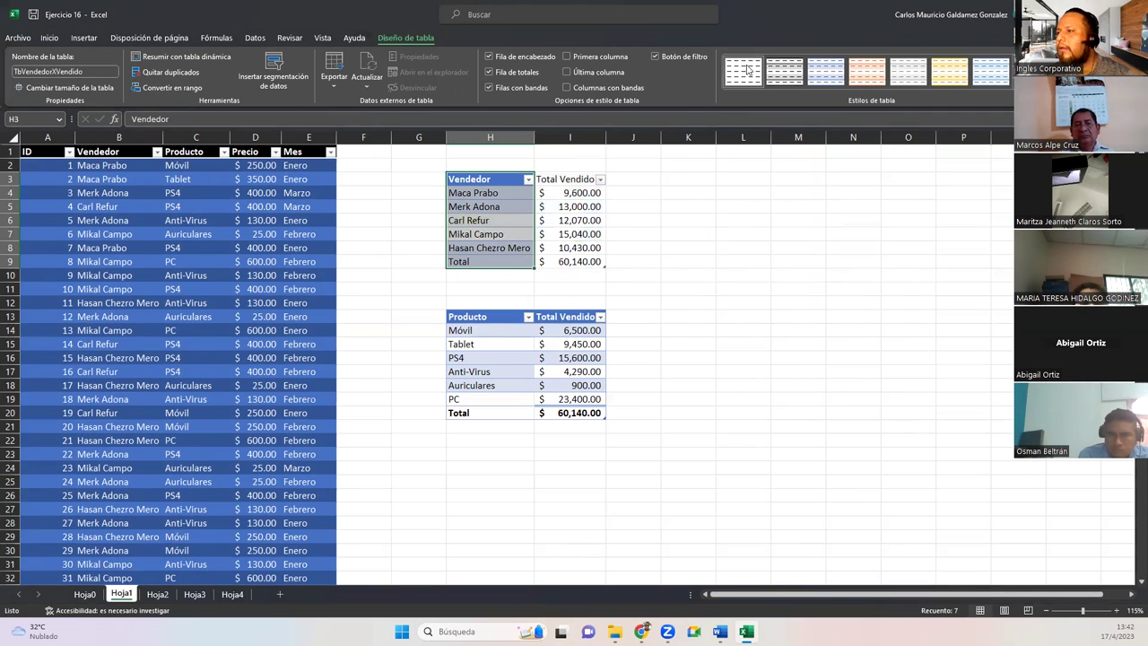
left_click(499, 207)
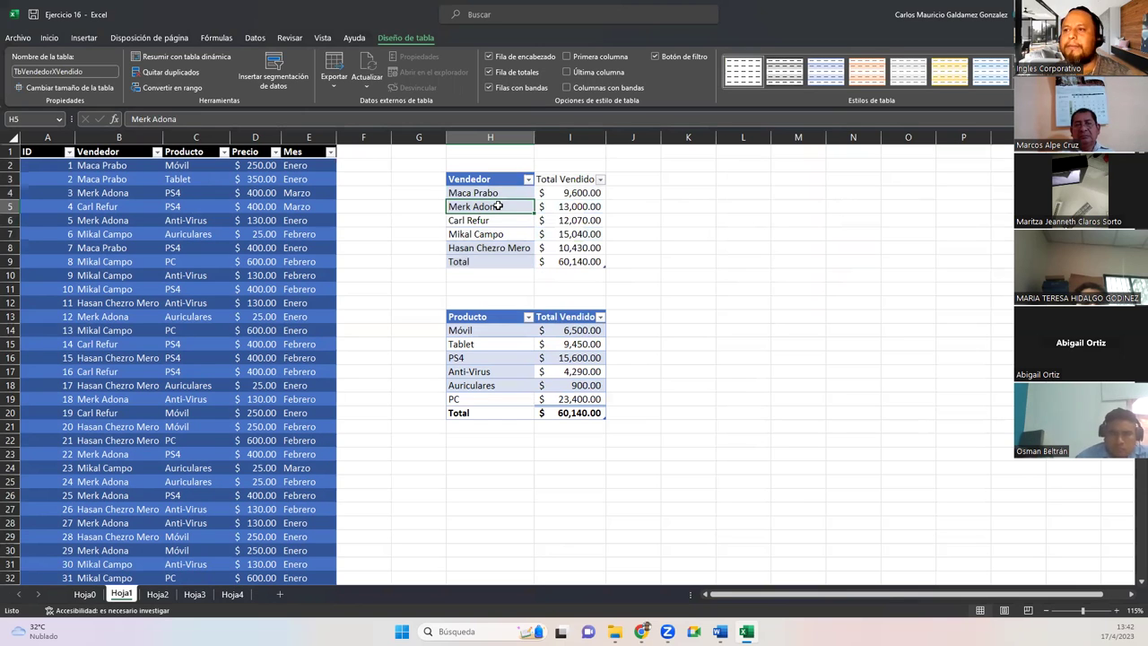
Step: Apply the light green banded table style to both the Producto and Vendedor summary tables
left_click_drag(482, 319, 570, 414)
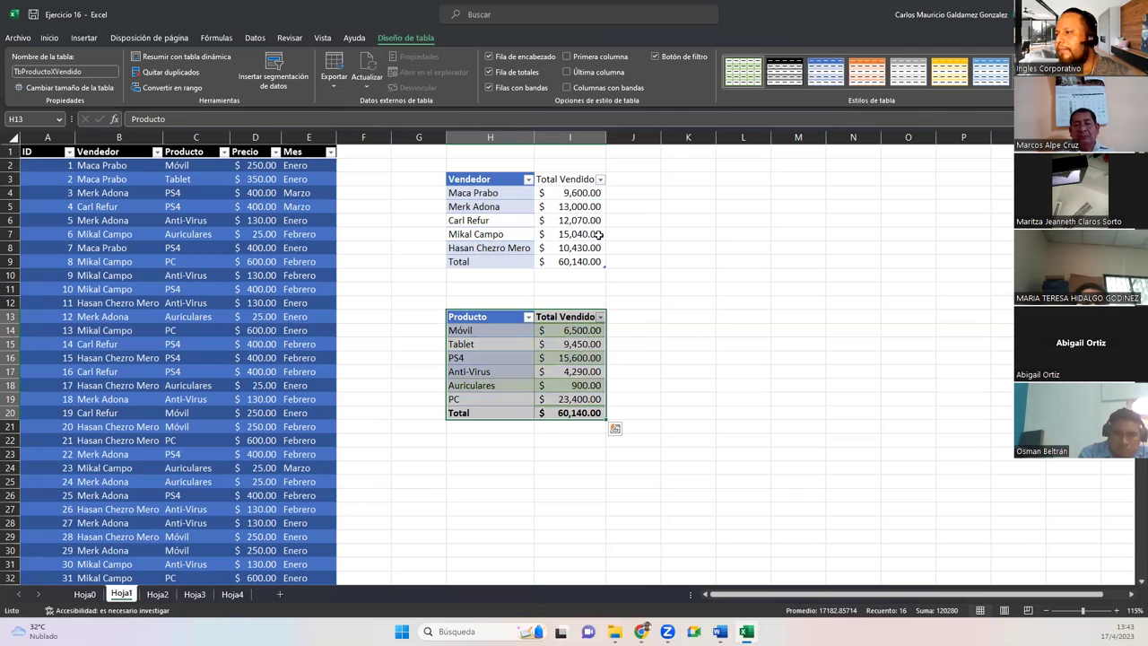
left_click_drag(481, 179, 570, 261)
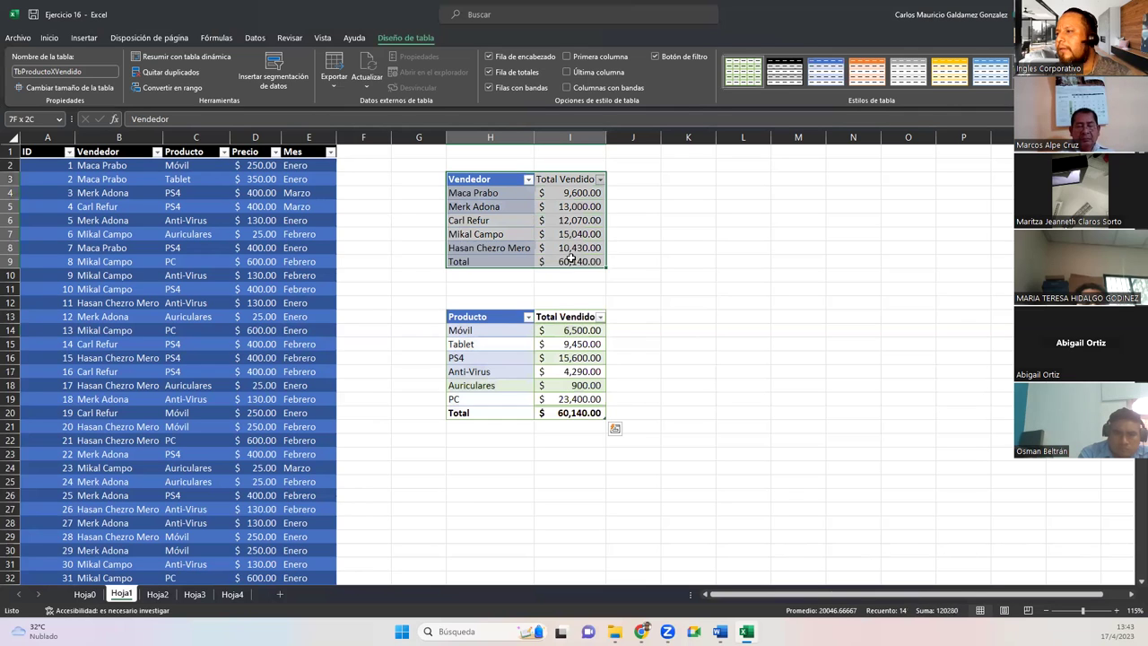
left_click(486, 220)
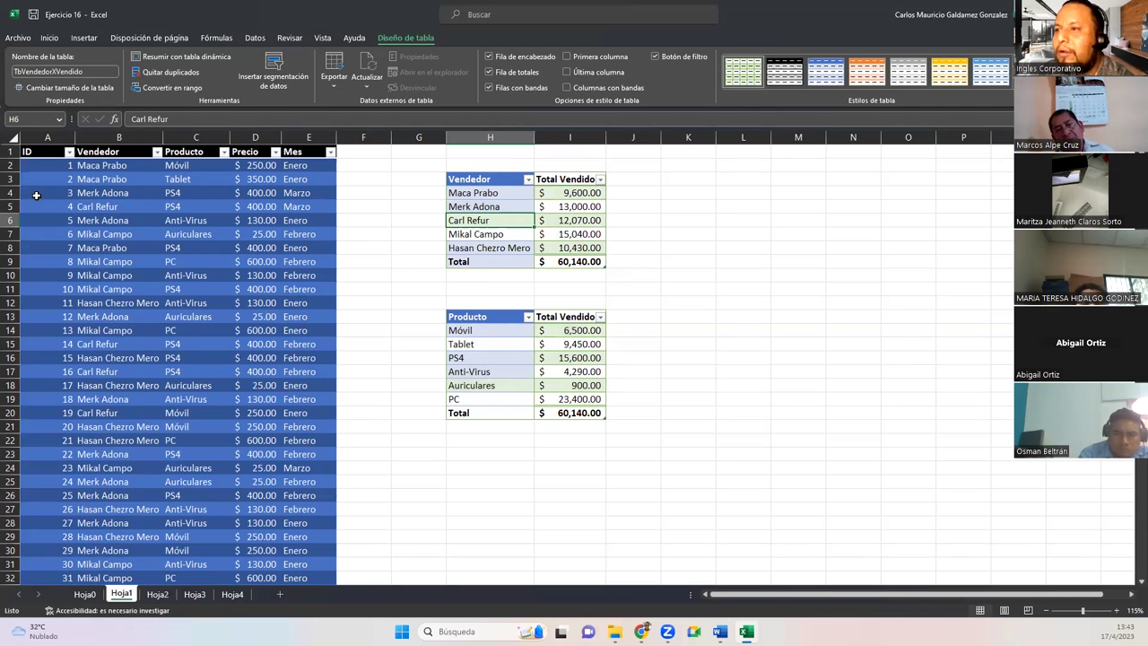
left_click(470, 235)
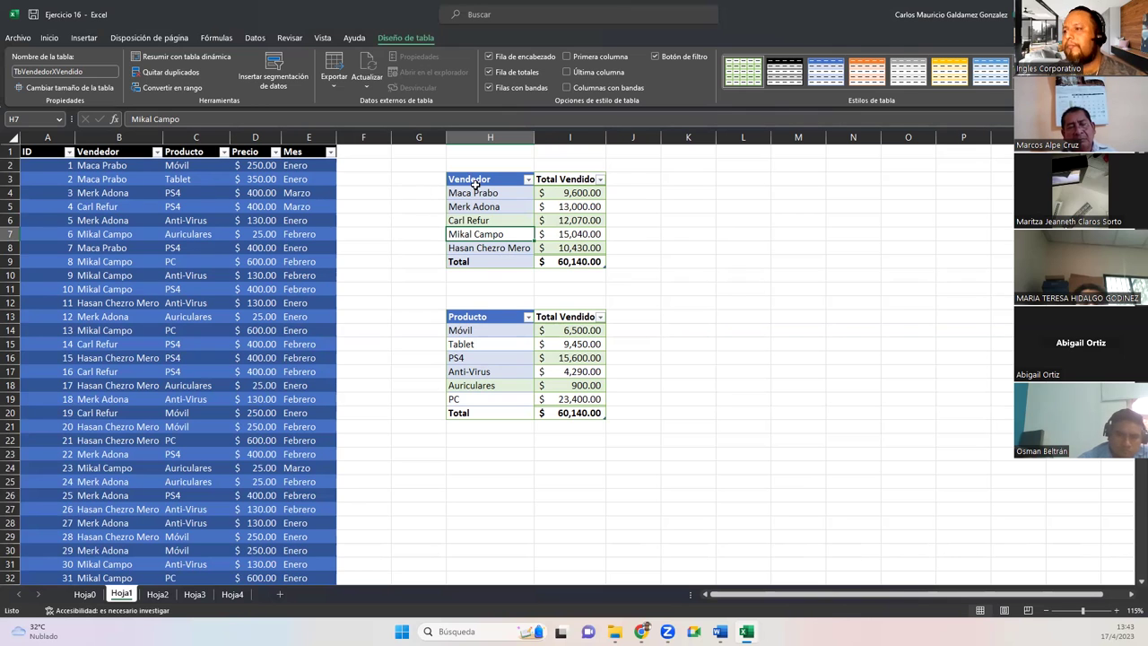
Step: Add a total row at the end of the main sales table
left_click(169, 247)
scroll(160, 287, "down", 4)
scroll(160, 303, "down", 20)
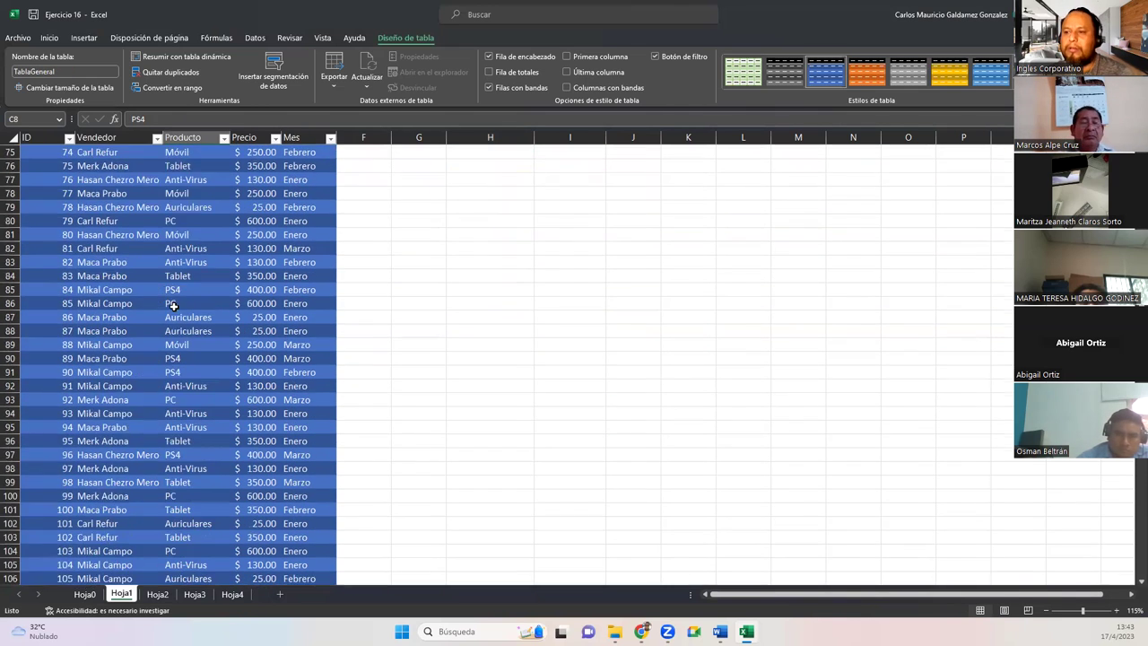
scroll(206, 323, "up", 20)
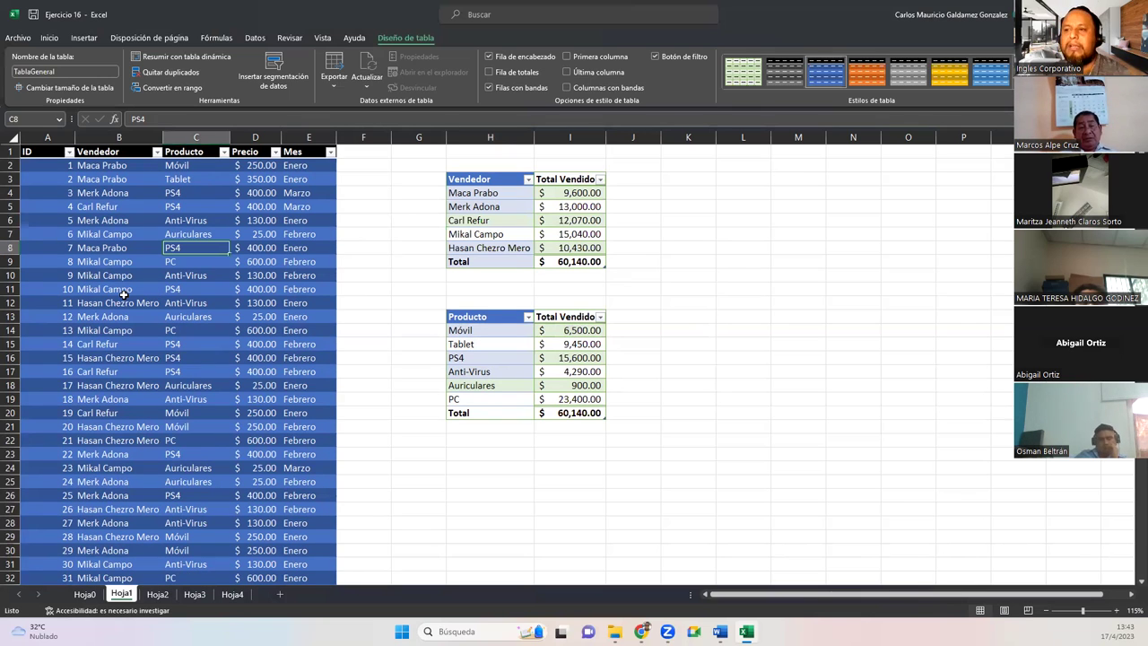
left_click(50, 284)
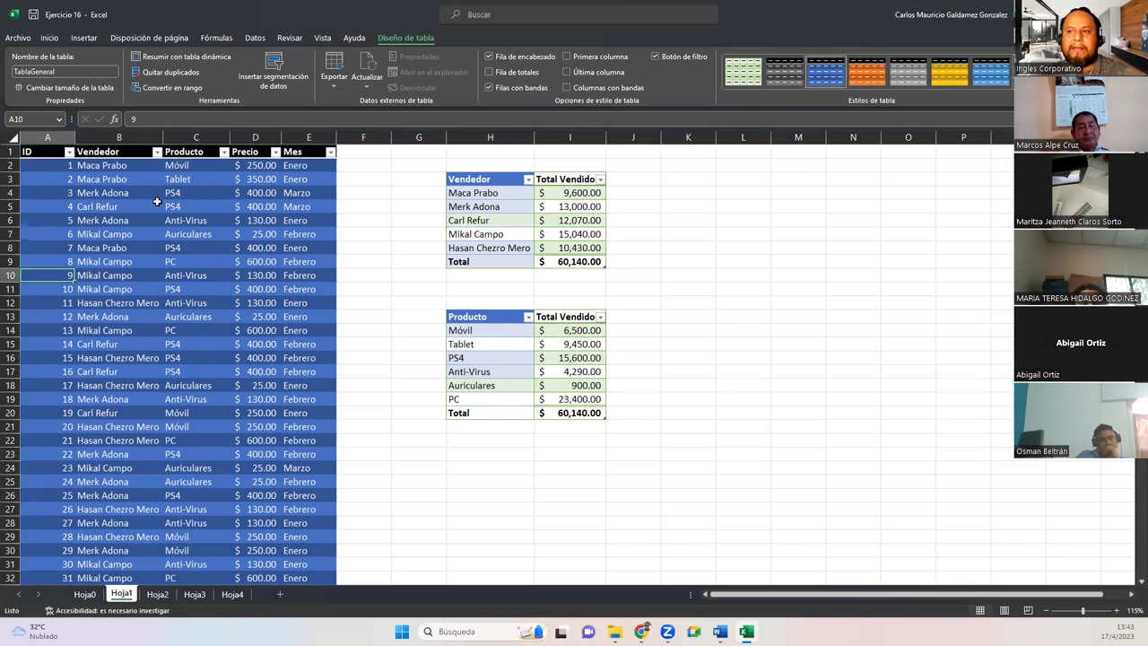
scroll(191, 333, "down", 20)
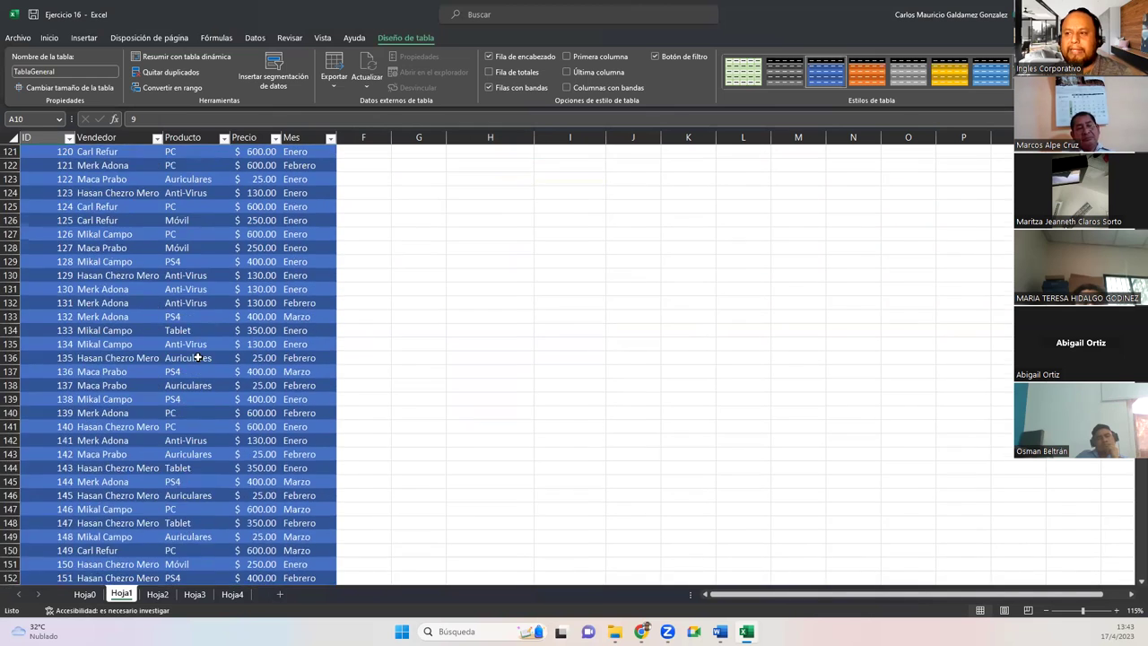
scroll(207, 359, "up", 11)
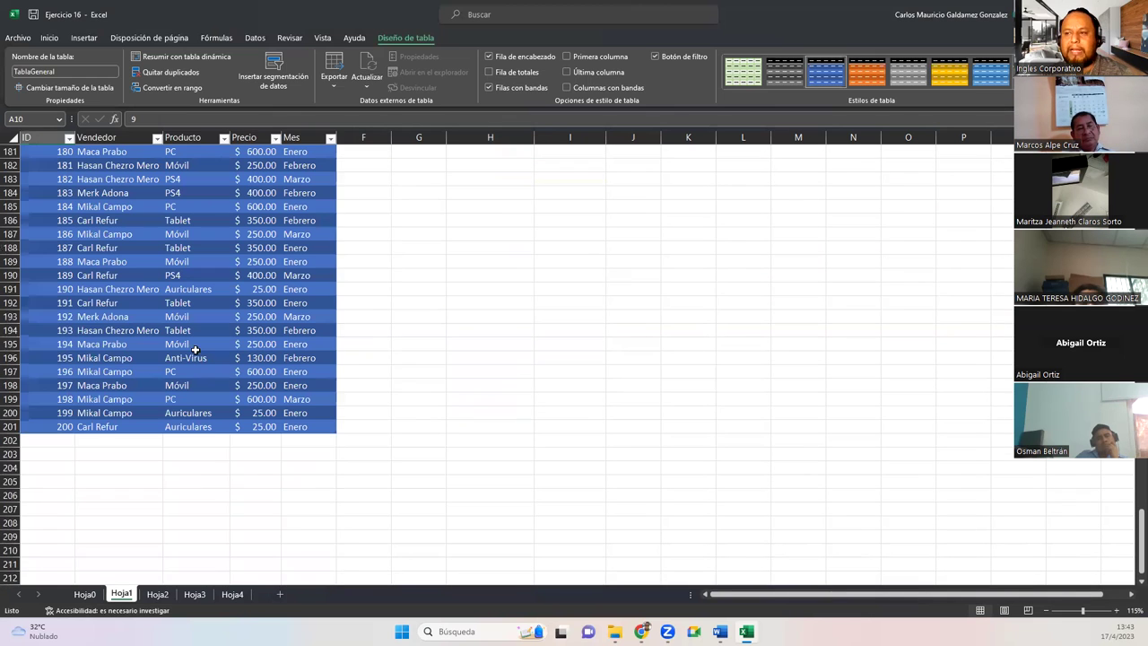
left_click(513, 73)
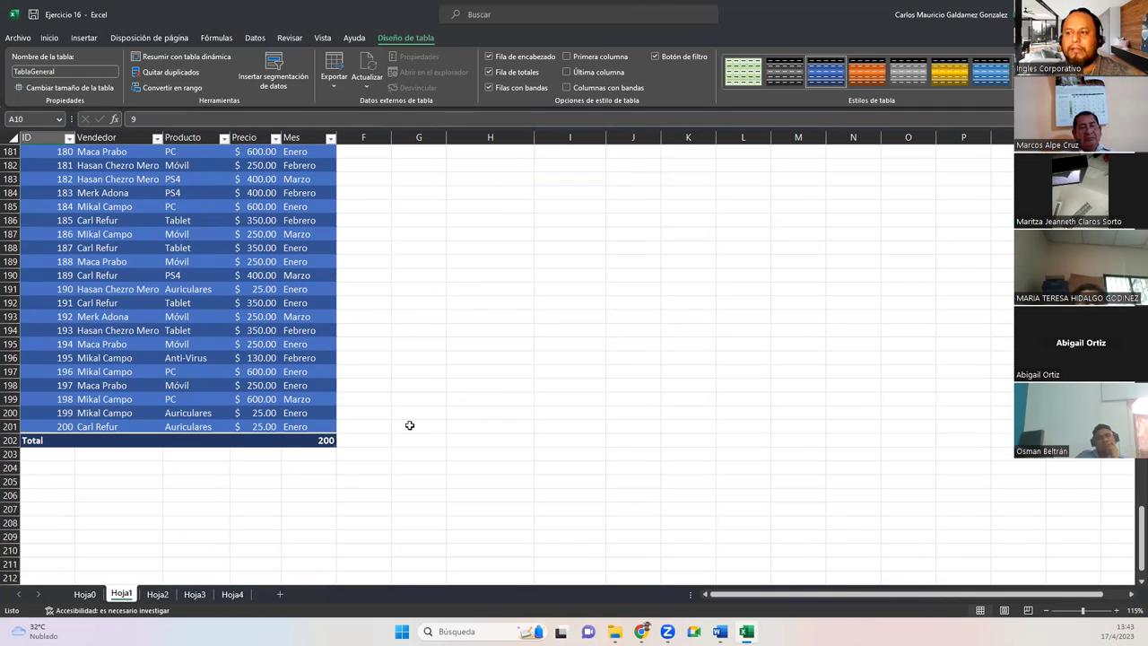
Step: Set the Mes column's calculation in the main table's total row to Ninguno
left_click(296, 441)
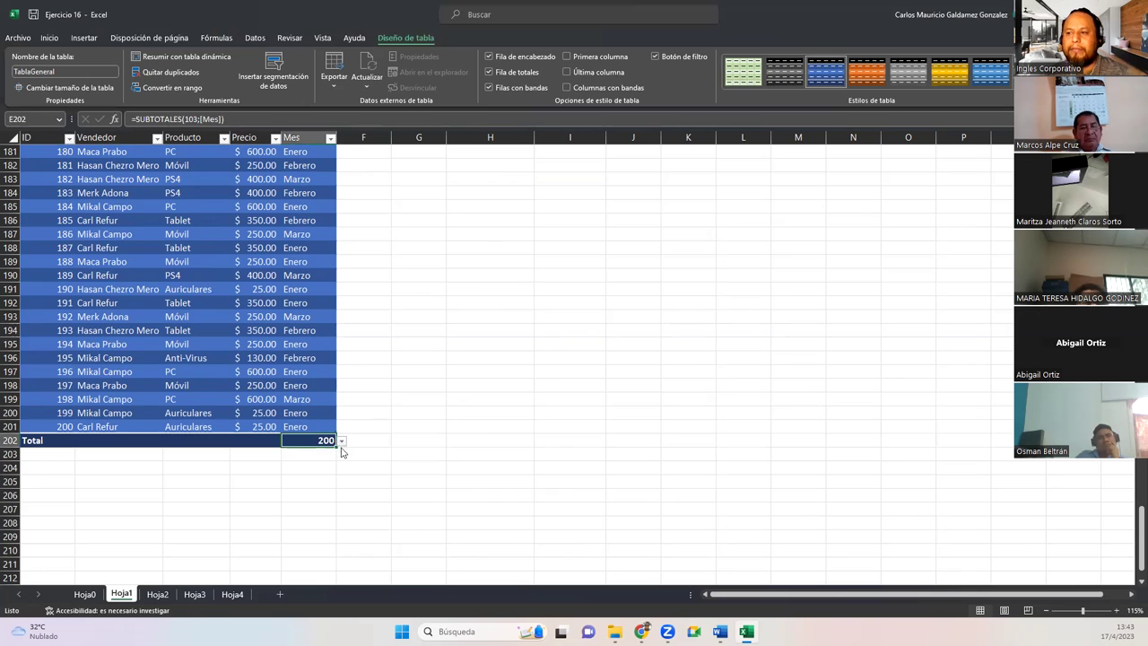
left_click(340, 441)
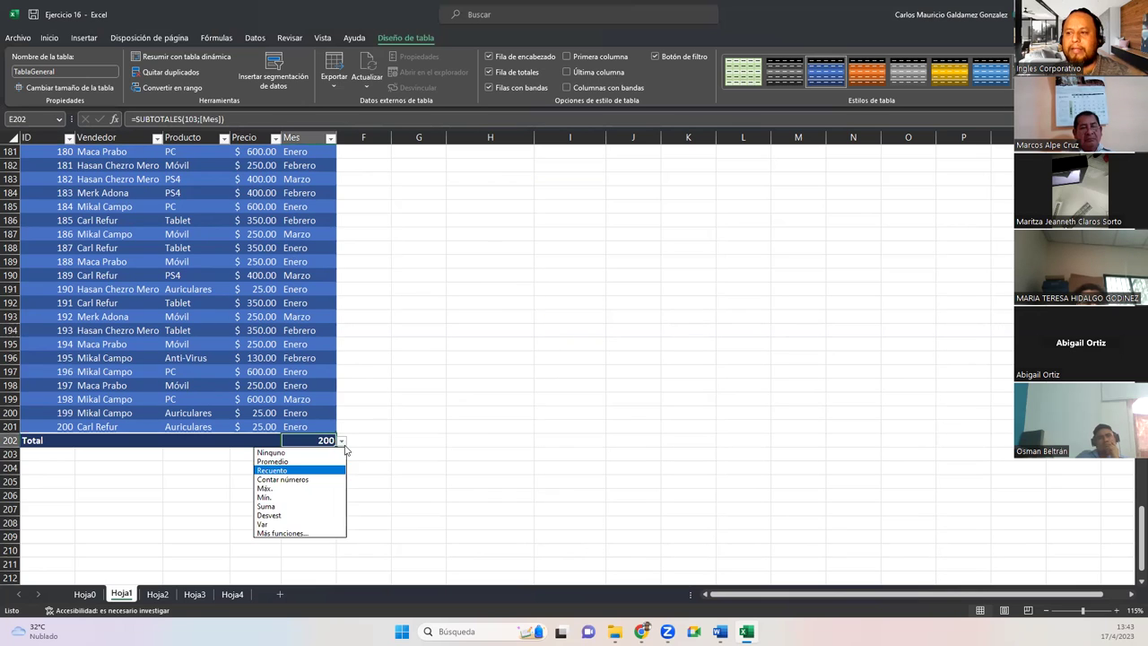
left_click(273, 451)
Step: Total the Precio column with Suma in the main table's total row and autofit the column width
left_click(260, 441)
left_click(285, 441)
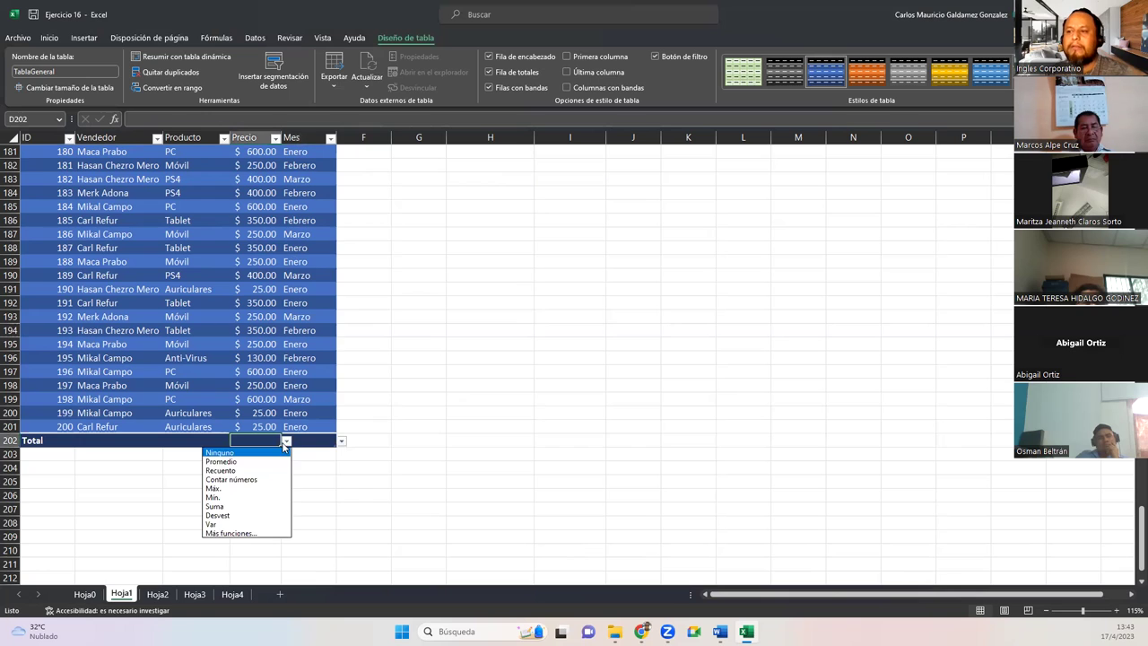
left_click(230, 516)
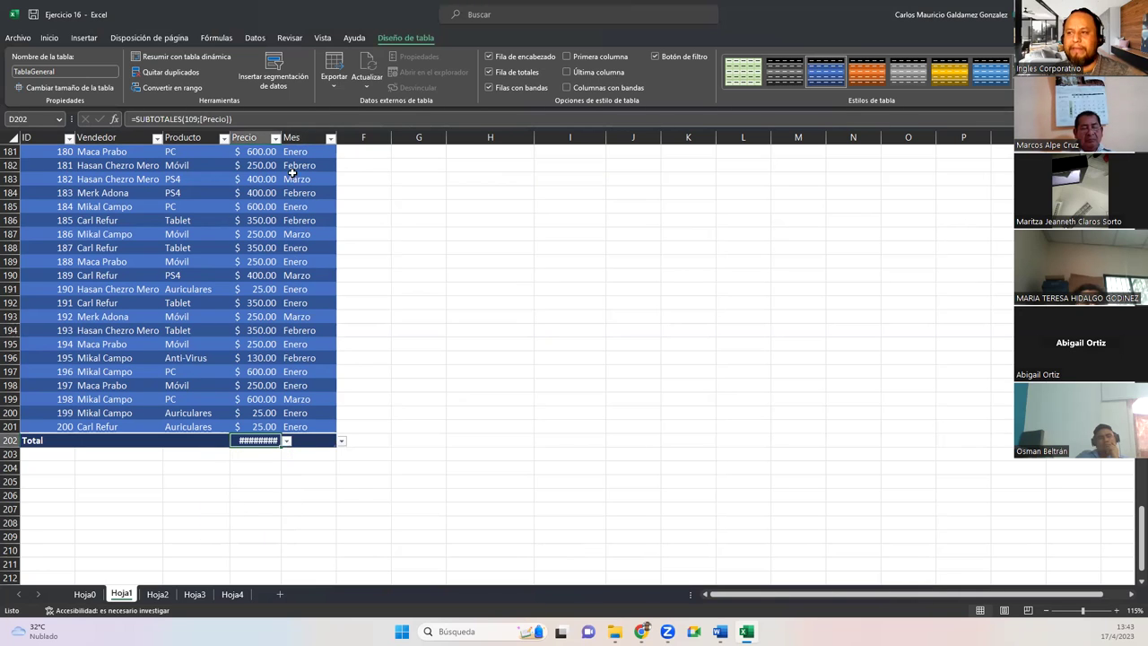
double_click(281, 131)
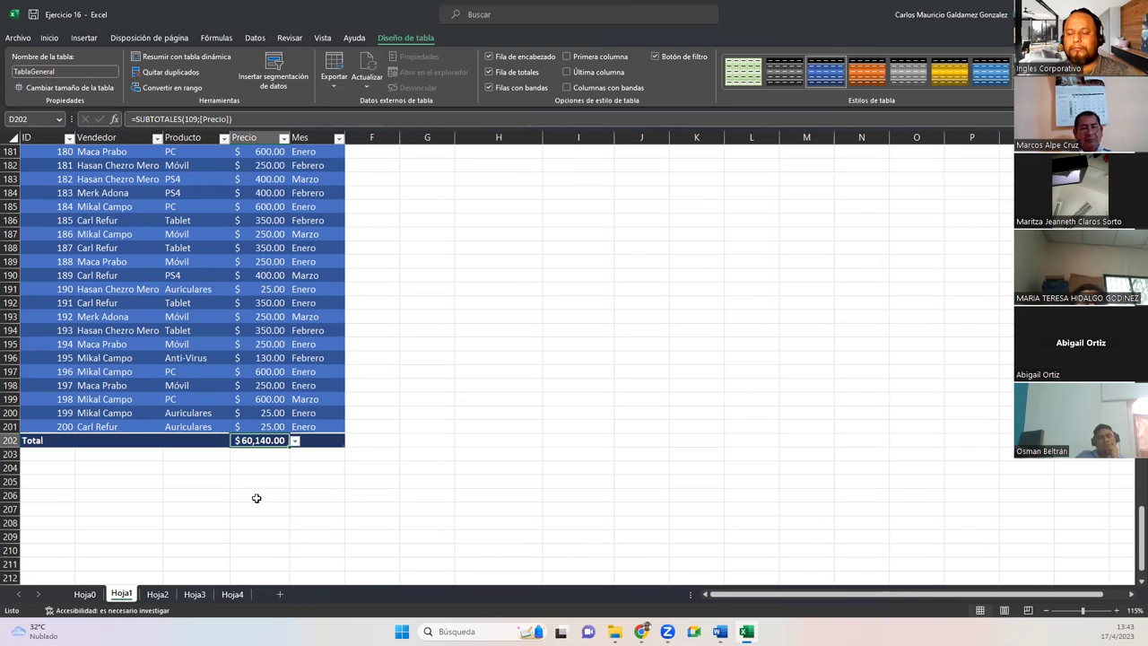
Step: Count the Producto column with Recuento in the main table's total row
left_click(182, 439)
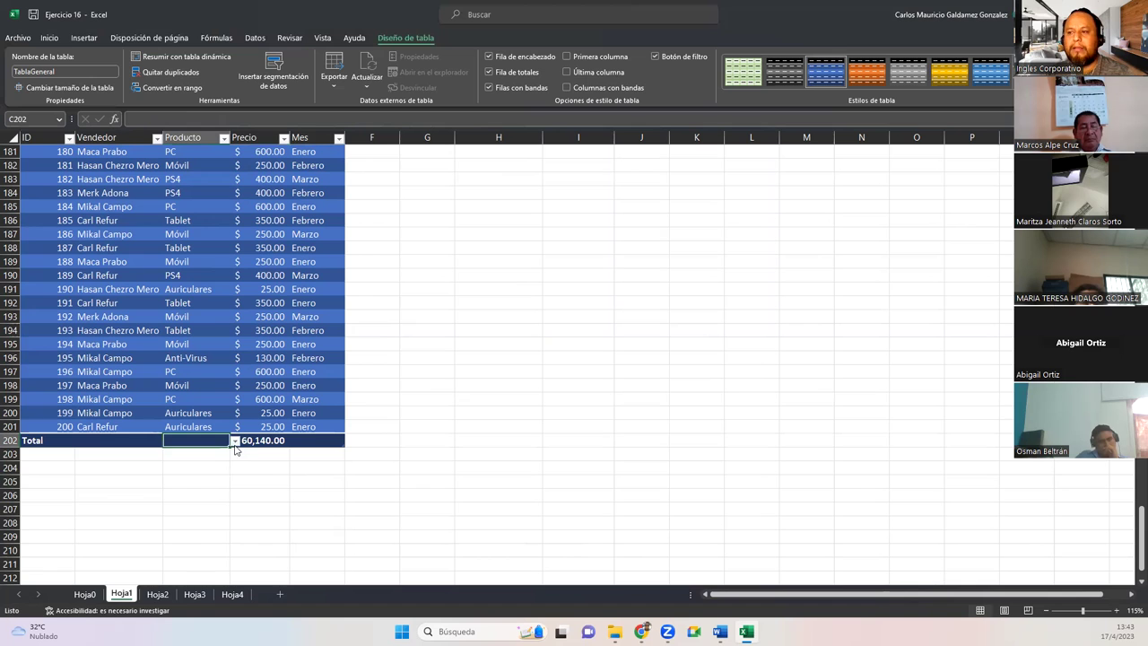
left_click(235, 441)
left_click(208, 464)
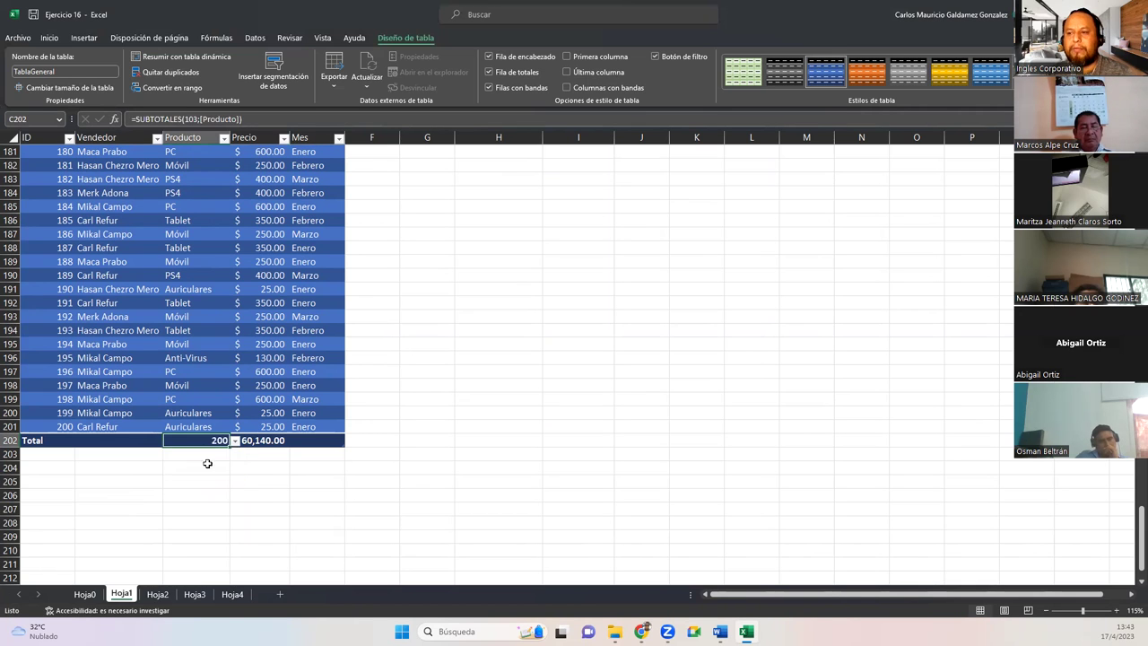
left_click(201, 483)
left_click(199, 441)
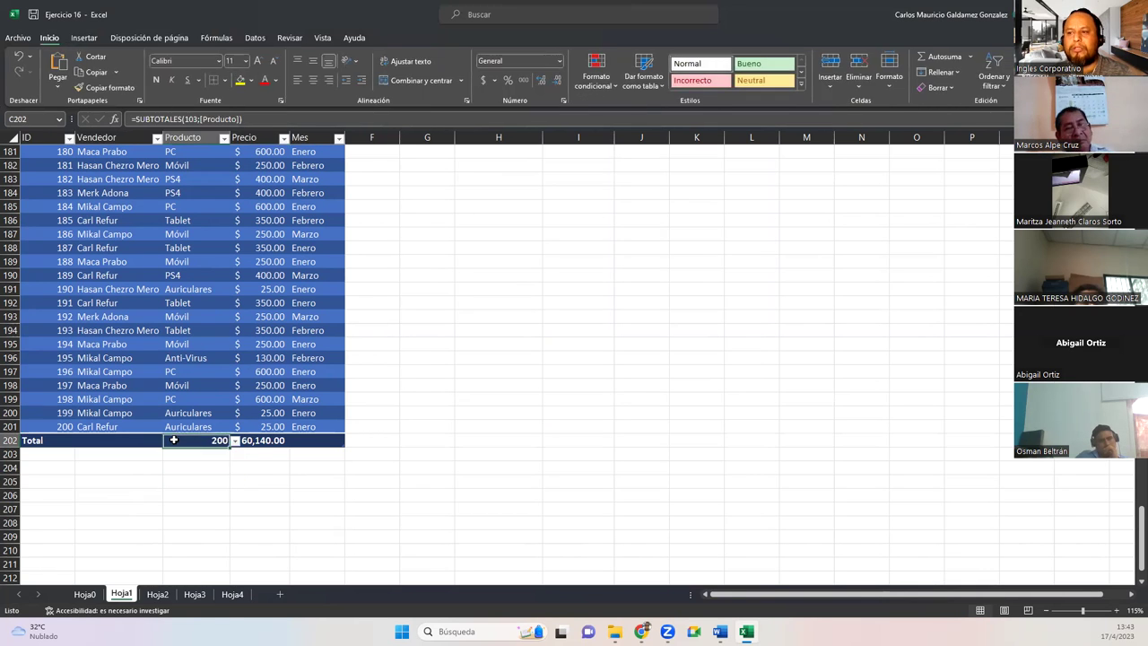
Step: Center the Producto count in cell C202 of the main table's total row
left_click(271, 442)
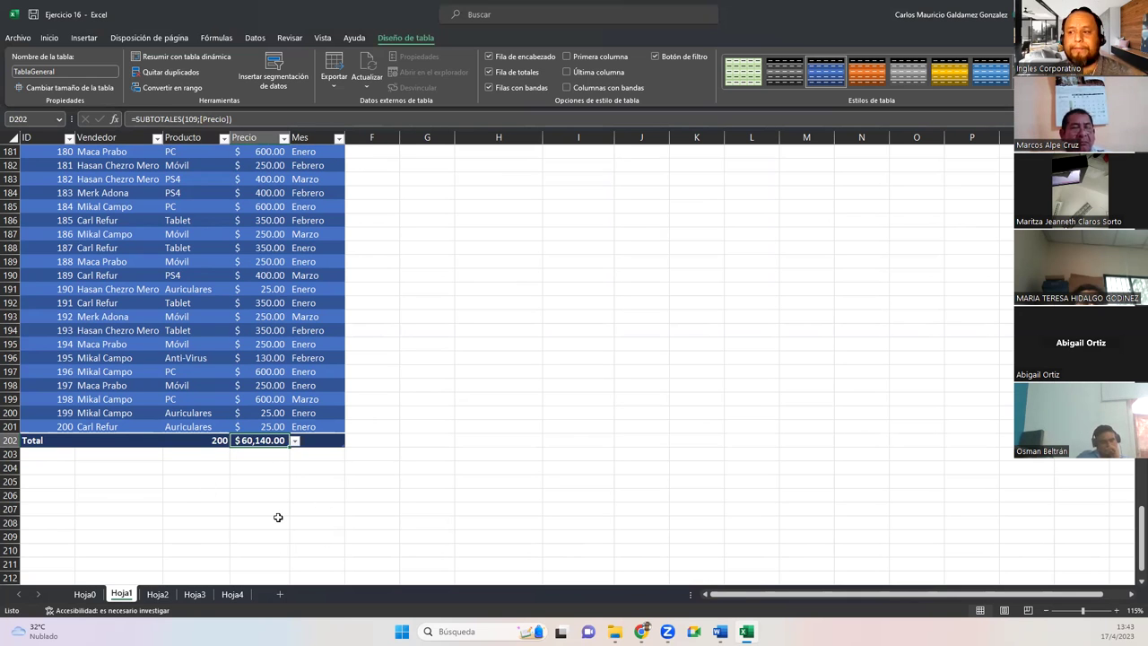
left_click(230, 453)
scroll(203, 497, "up", 5)
scroll(196, 501, "down", 5)
left_click(184, 441)
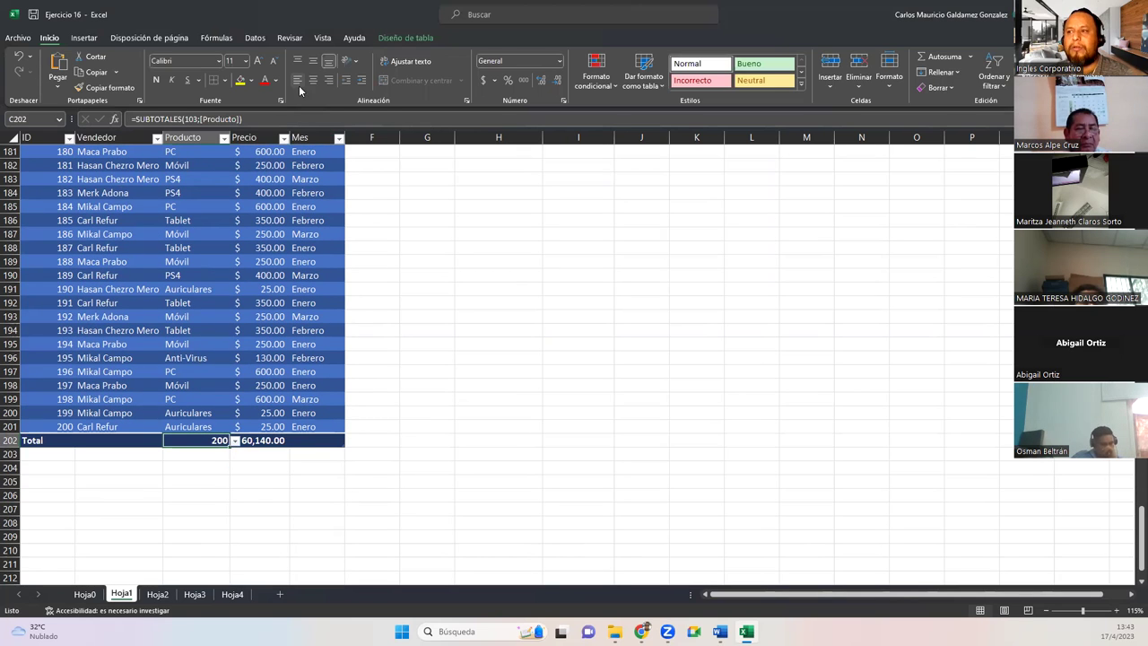
Step: Try the first column, last column and banded columns style options on the main sales table, switching each back off
left_click(251, 302)
left_click(393, 39)
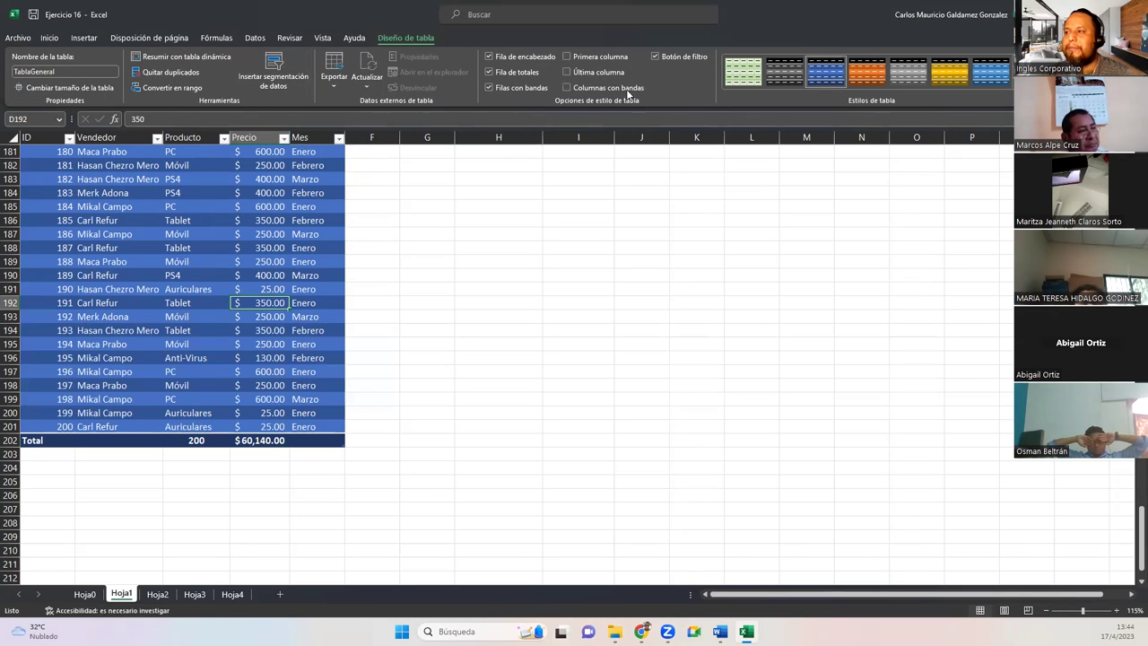
left_click(567, 57)
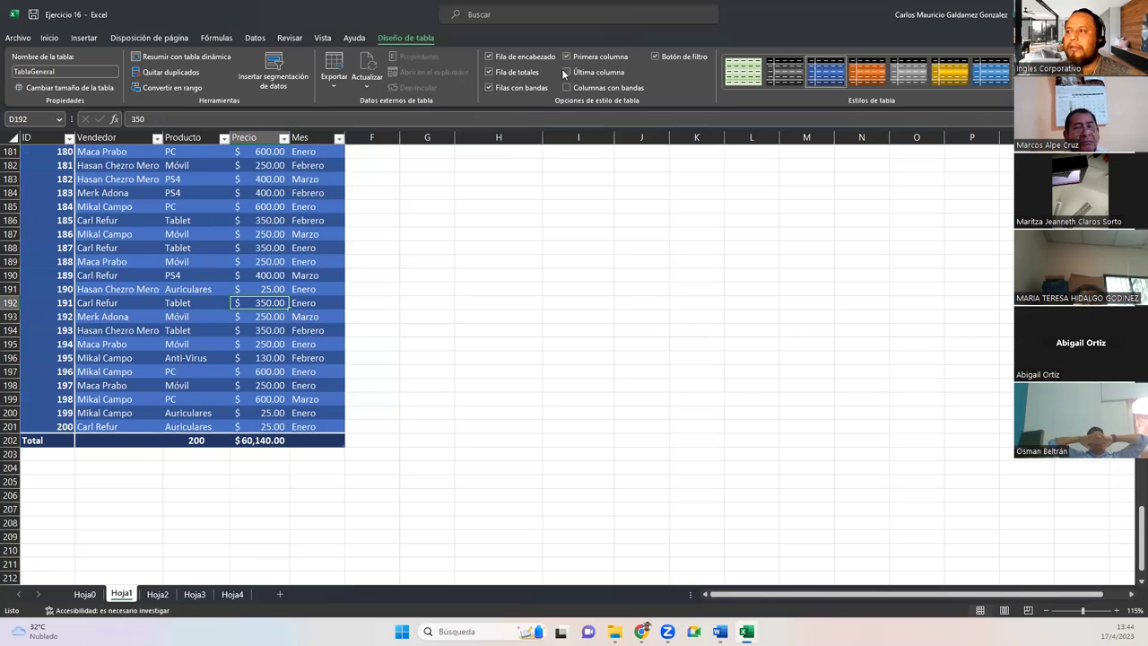
left_click(567, 57)
left_click(567, 72)
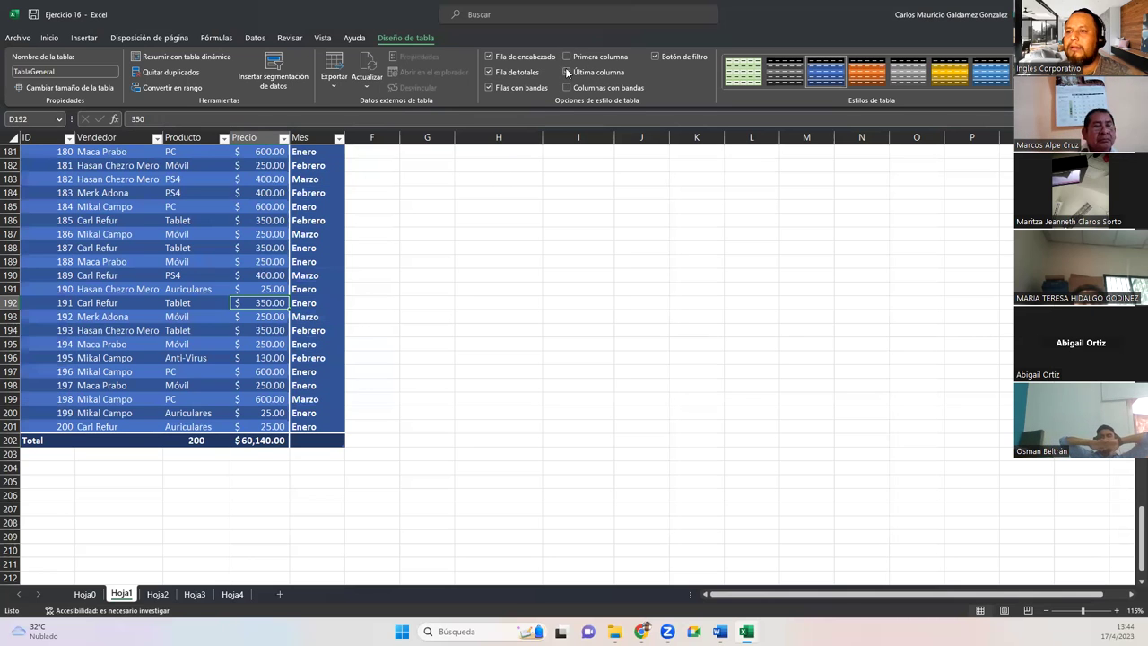
left_click(567, 72)
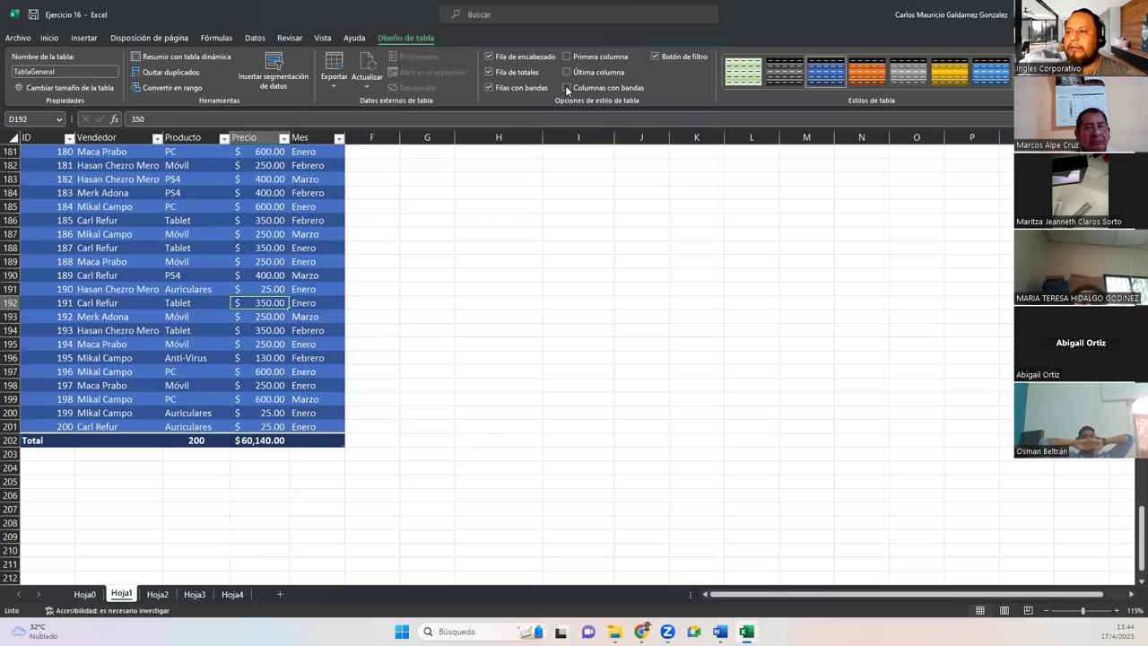
left_click(567, 88)
left_click(567, 88)
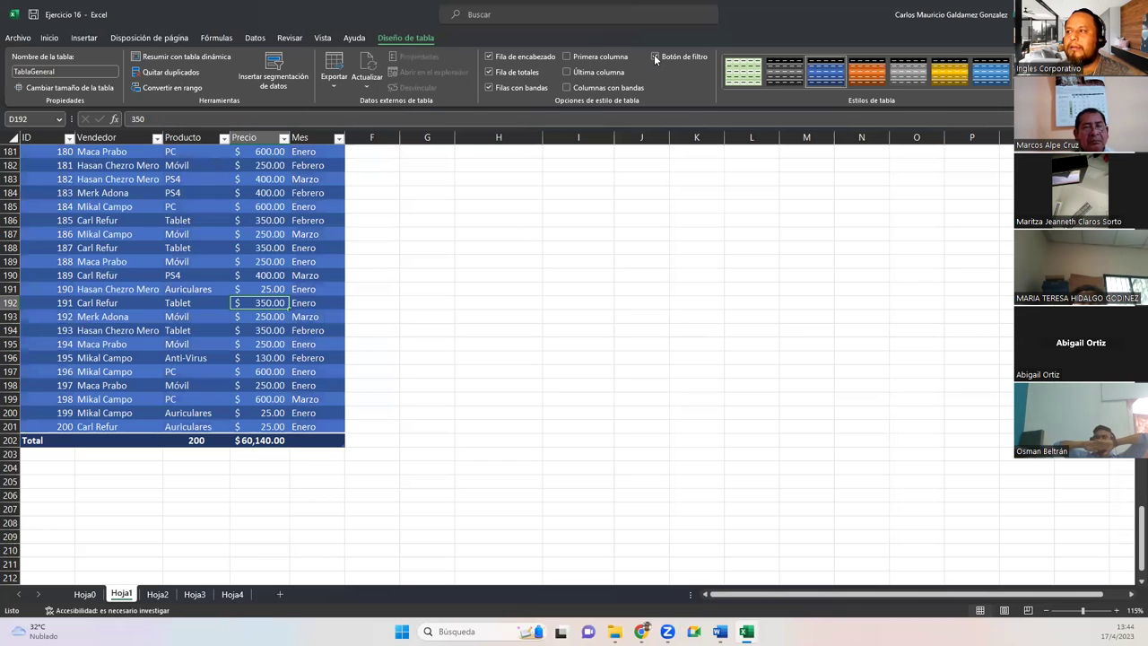
Step: Try hiding the filter buttons and header row of the main sales table, switching both back on
left_click(655, 57)
scroll(267, 262, "up", 20)
scroll(266, 262, "up", 20)
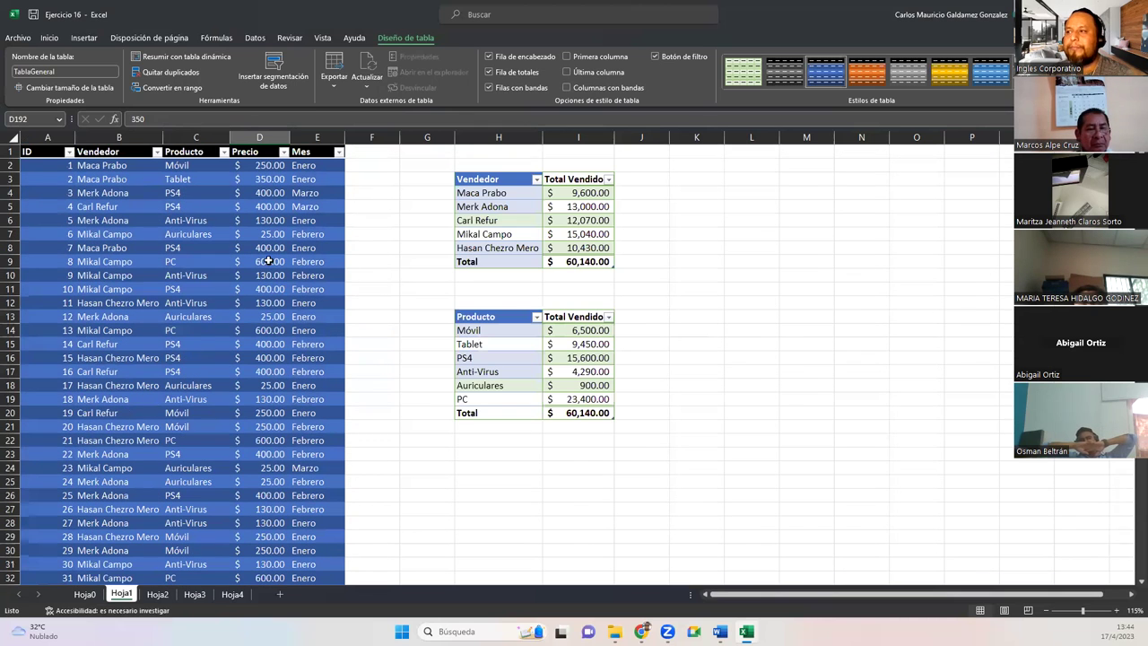
left_click(489, 56)
left_click(489, 56)
Step: Try turning off the total row and banded rows of the main sales table, switching both back on
left_click(490, 72)
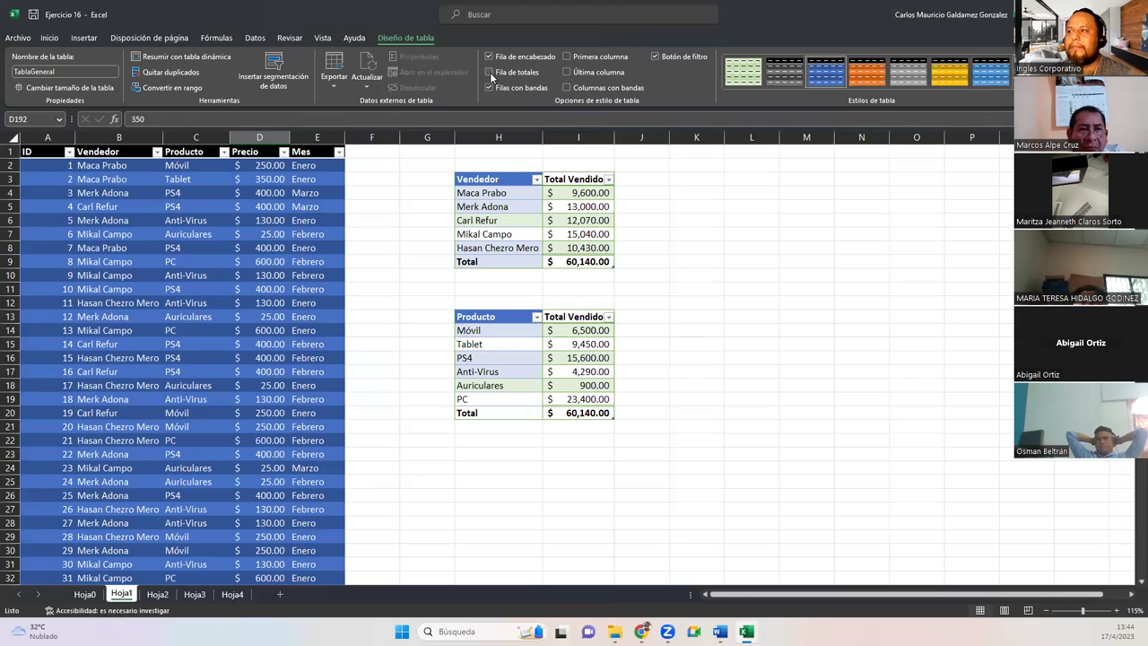
left_click(489, 72)
left_click(489, 87)
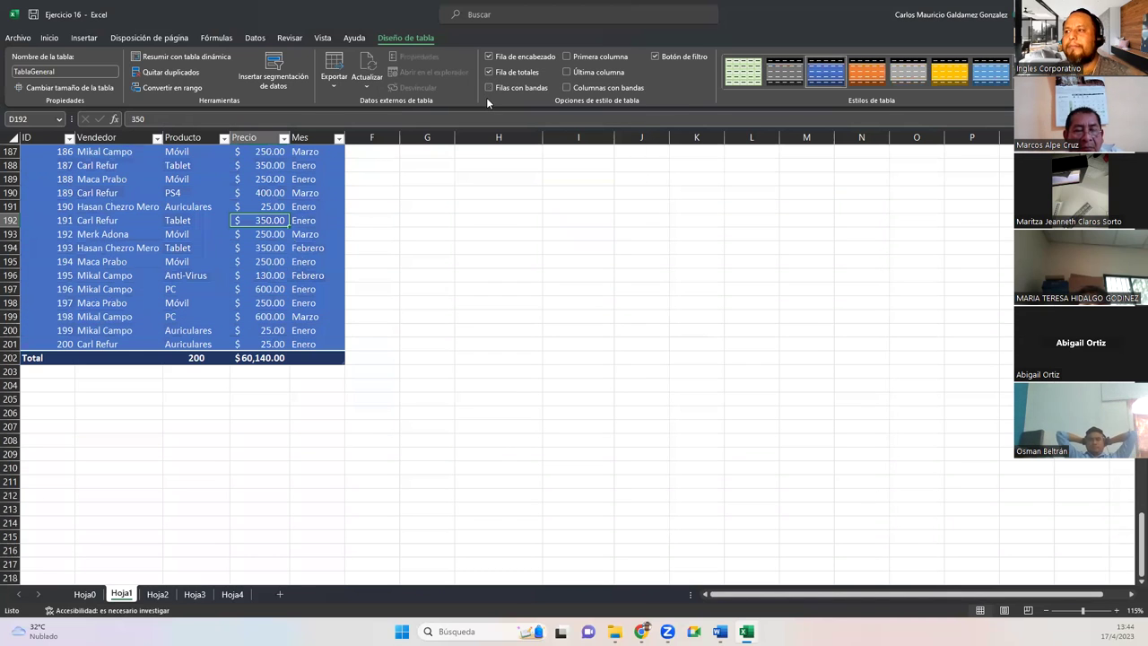
left_click(489, 88)
scroll(155, 258, "up", 20)
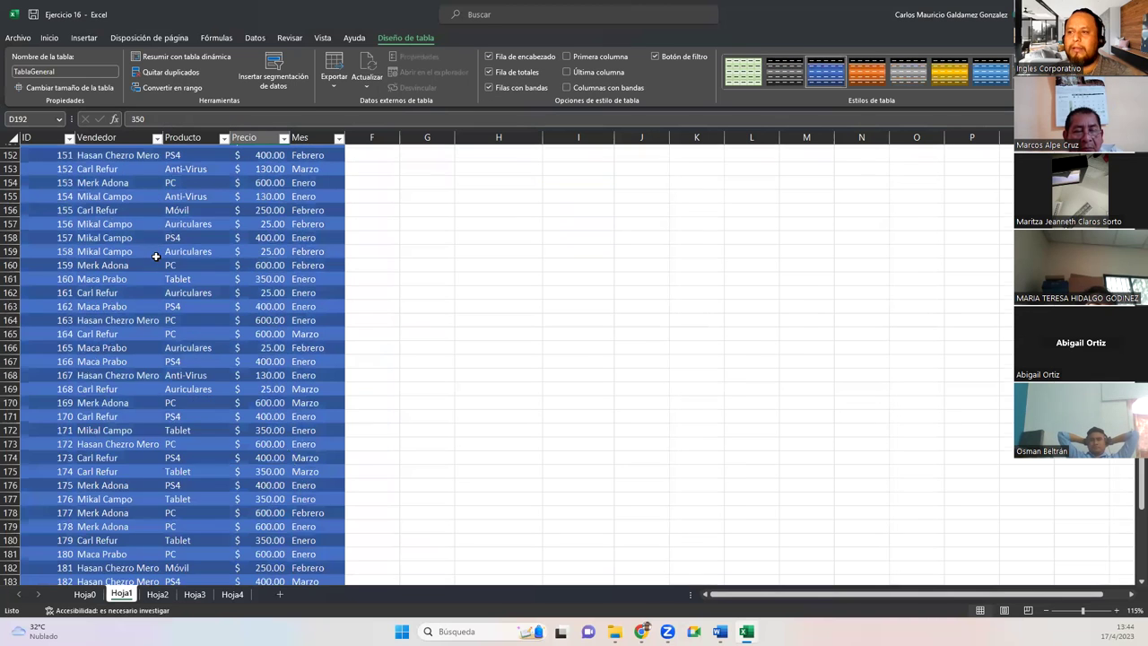
scroll(155, 258, "up", 20)
left_click(143, 261)
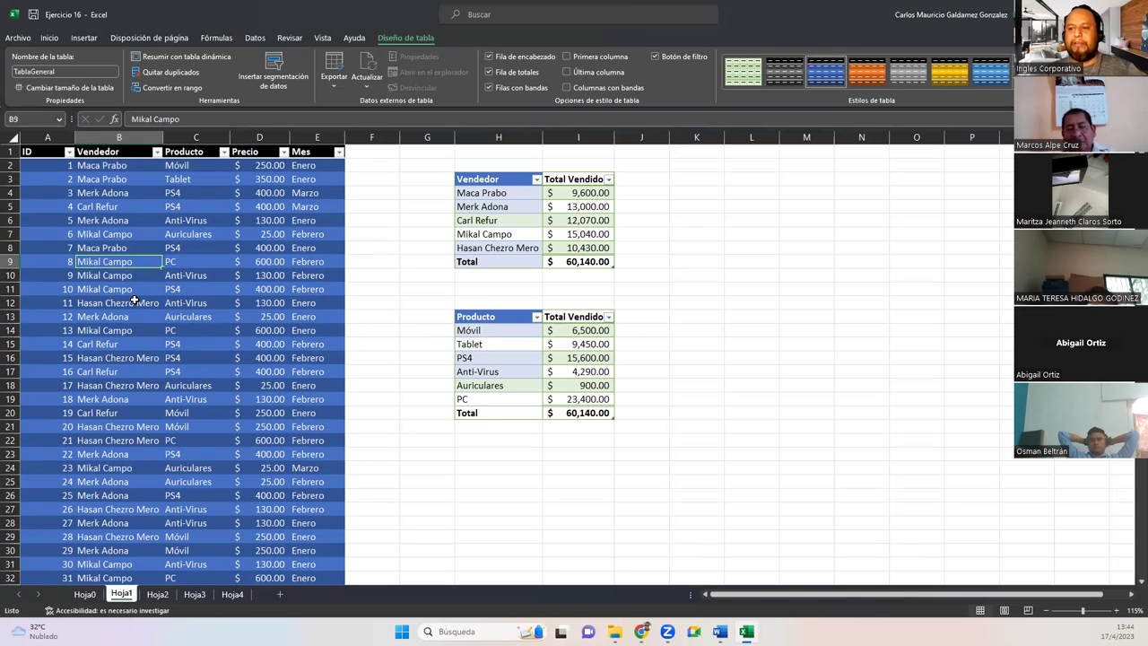
Step: On Hoja0, compare the plain data range A3:D9 with the formatted table F3:I9
left_click(82, 596)
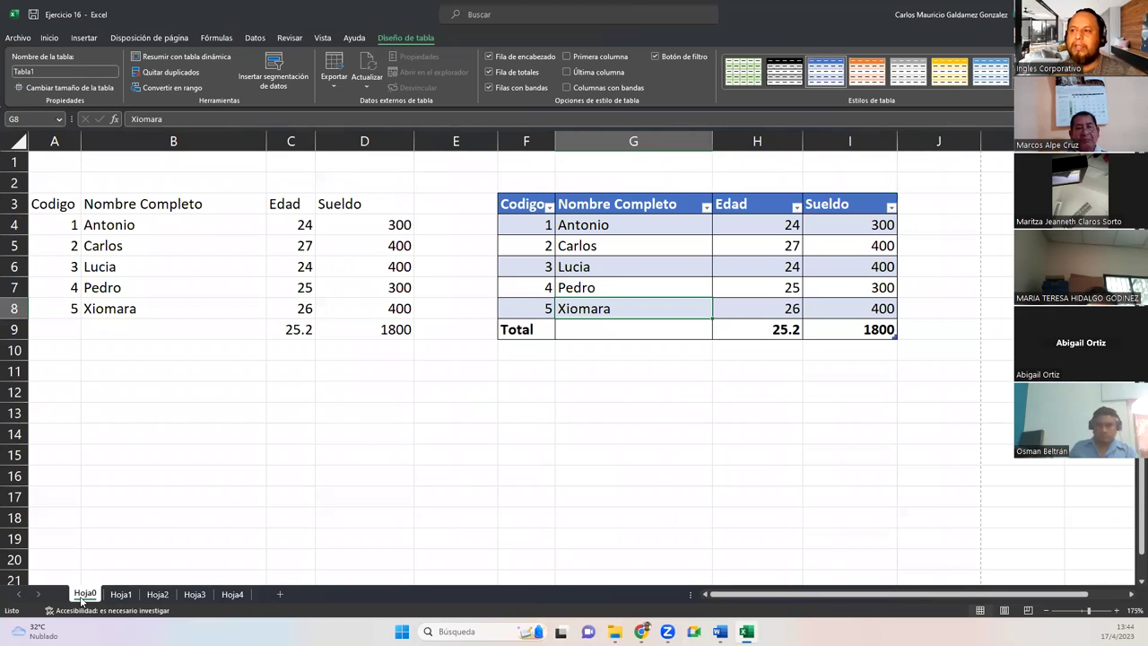
left_click_drag(49, 201, 341, 321)
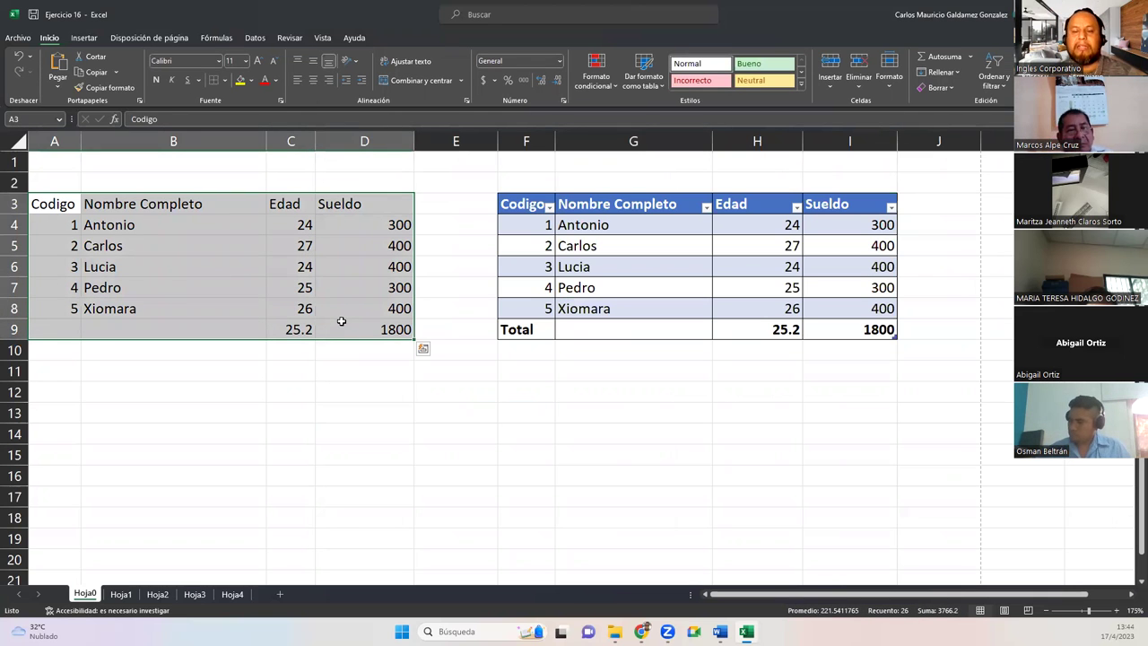
left_click_drag(524, 205, 842, 330)
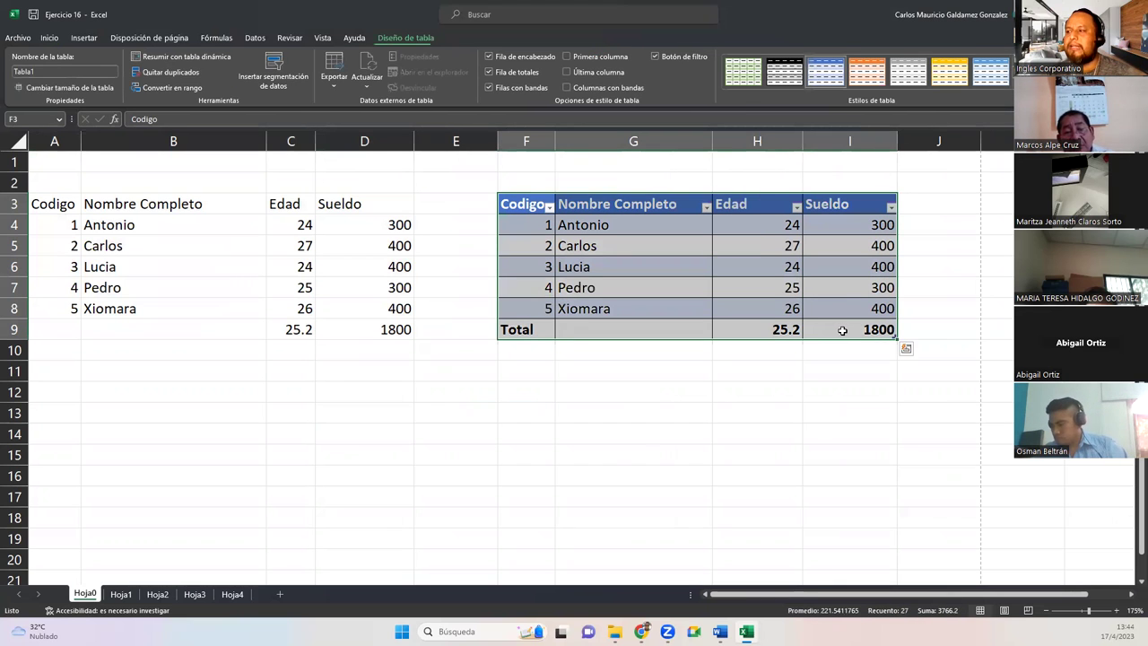
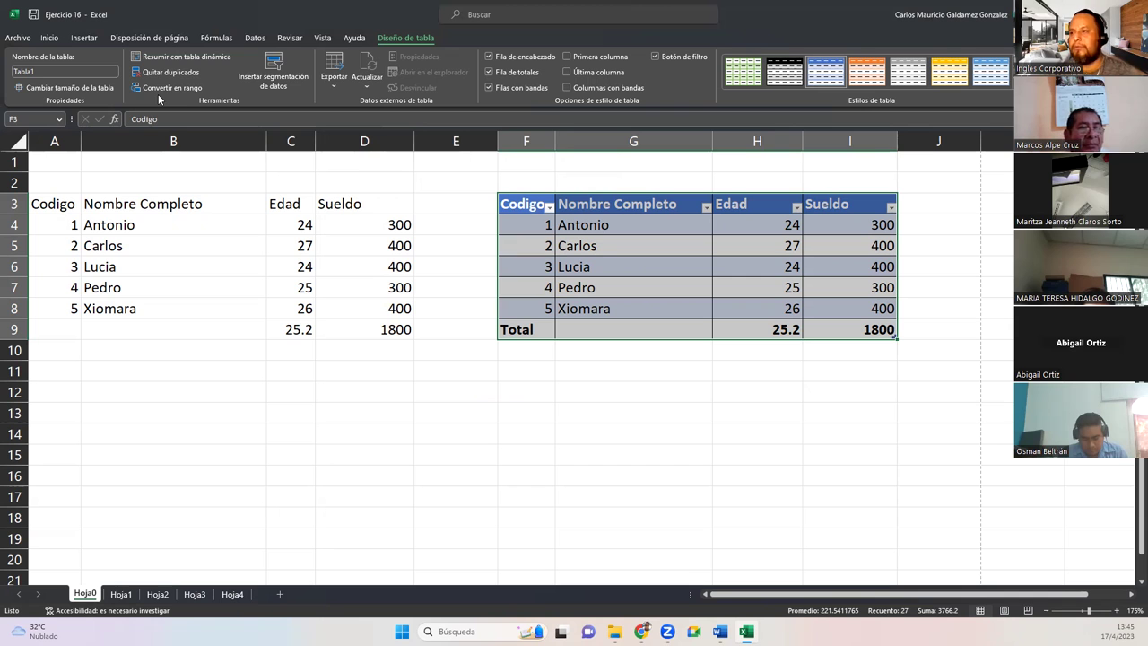
Step: Return to the main sales table on Hoja1 and examine the filter options of the ID, Vendedor and Producto columns
left_click(122, 594)
left_click(115, 341)
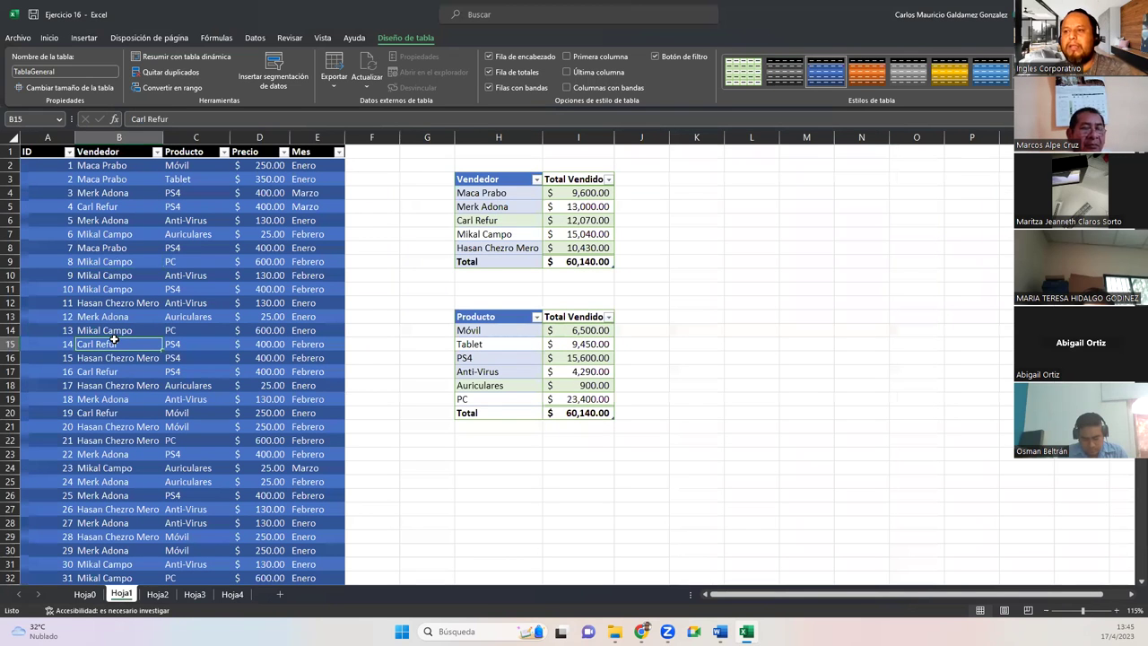
left_click(71, 167)
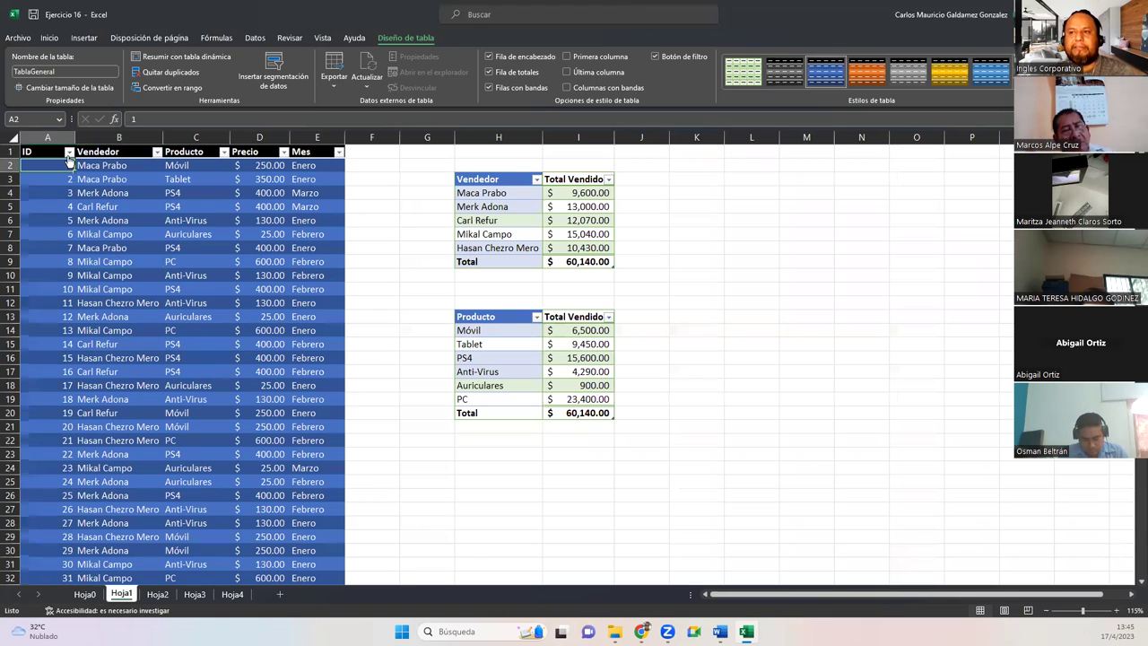
left_click(69, 152)
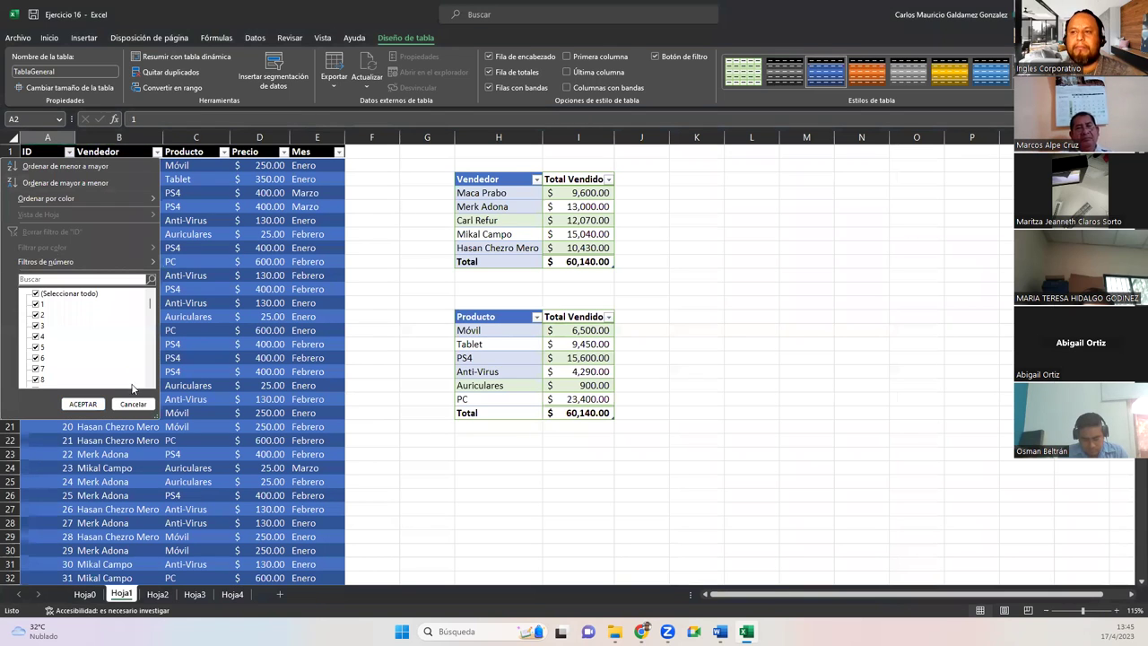
left_click(157, 152)
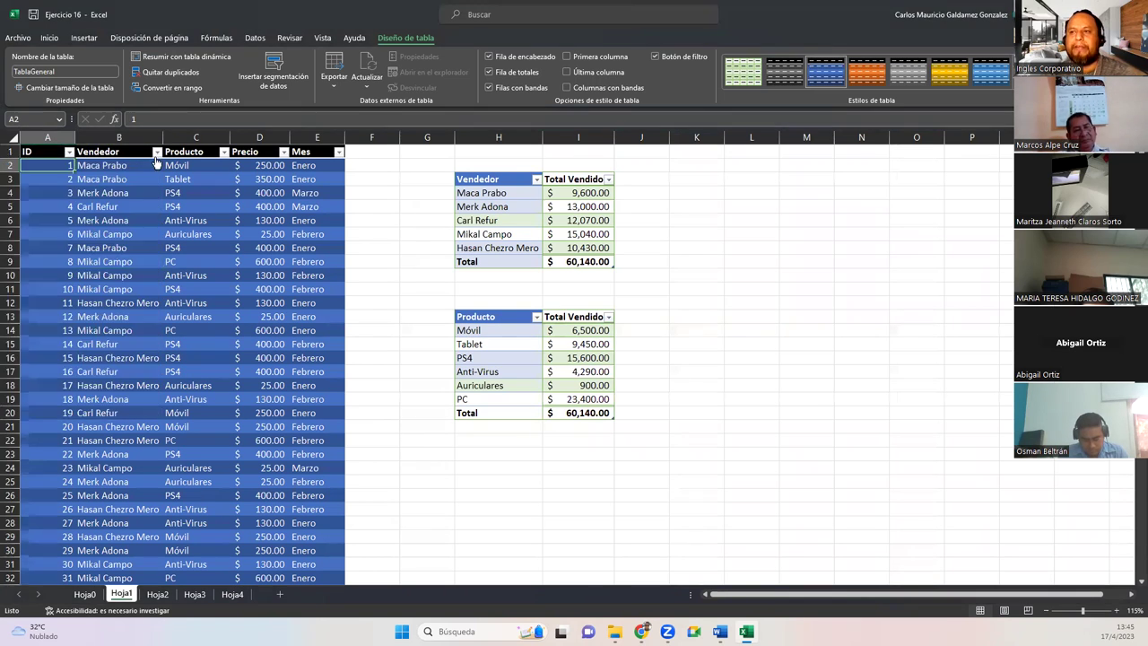
left_click(157, 152)
left_click(224, 152)
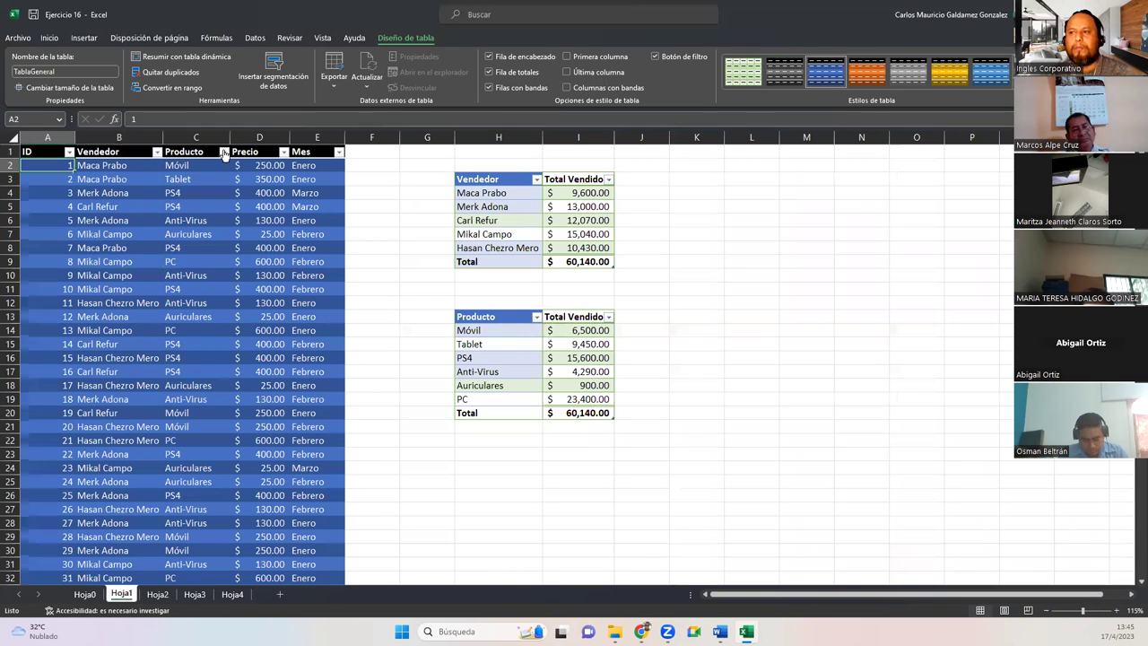
left_click(224, 152)
Step: Examine the filter options of the Precio and Mes columns, cancelling each without filtering
left_click(280, 155)
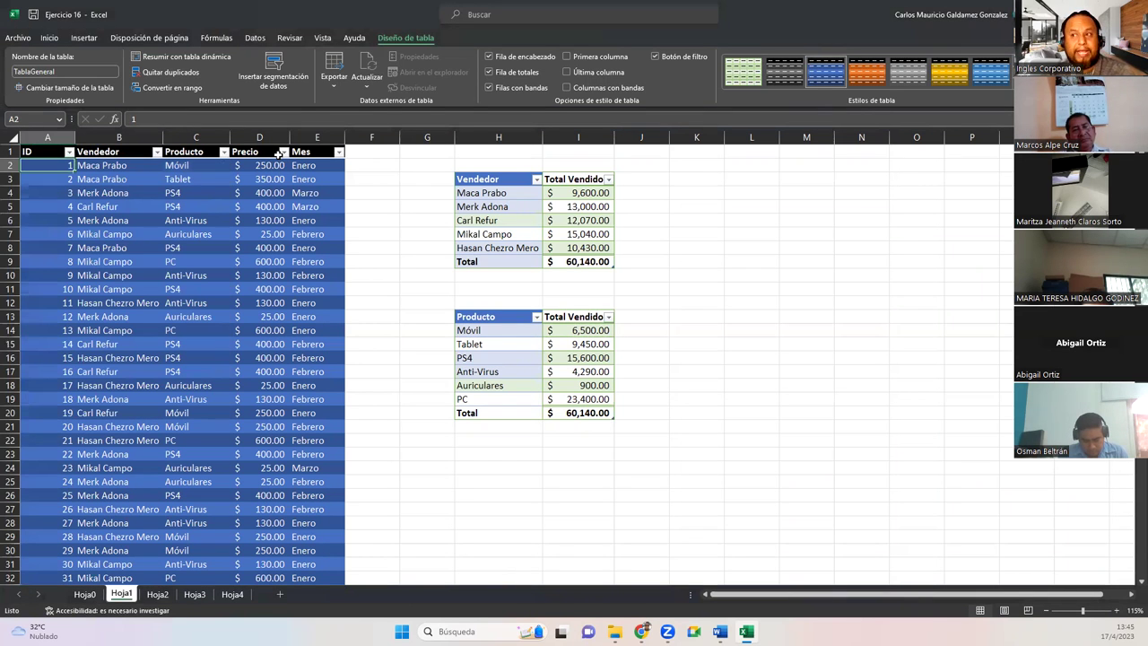
left_click(279, 154)
left_click(283, 152)
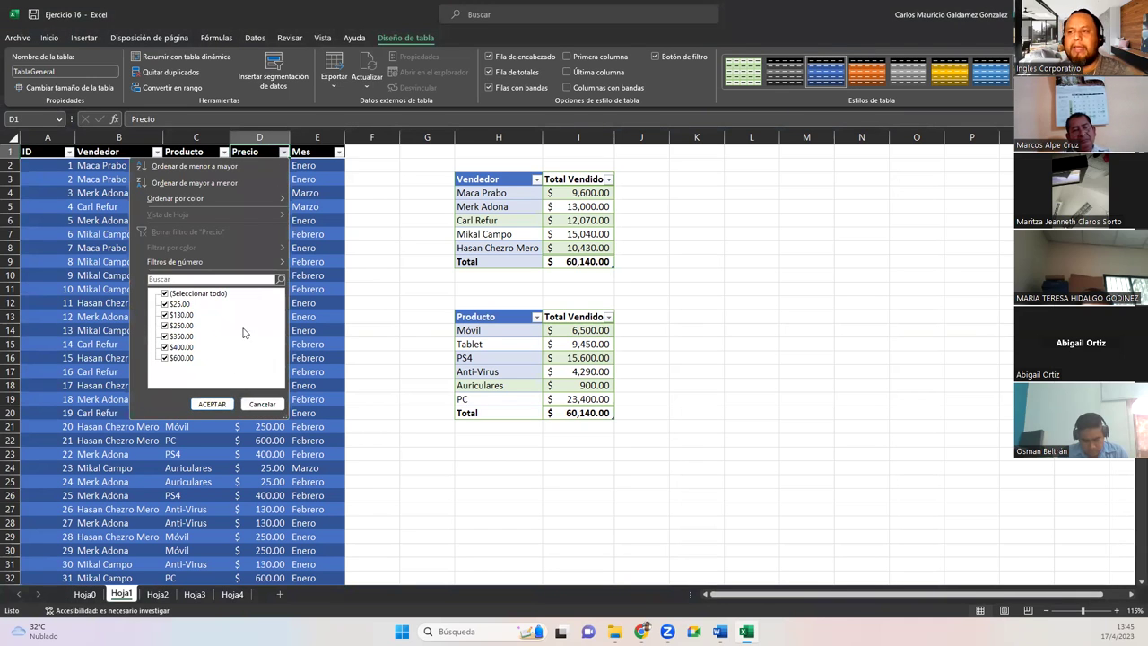
left_click(262, 404)
left_click(339, 155)
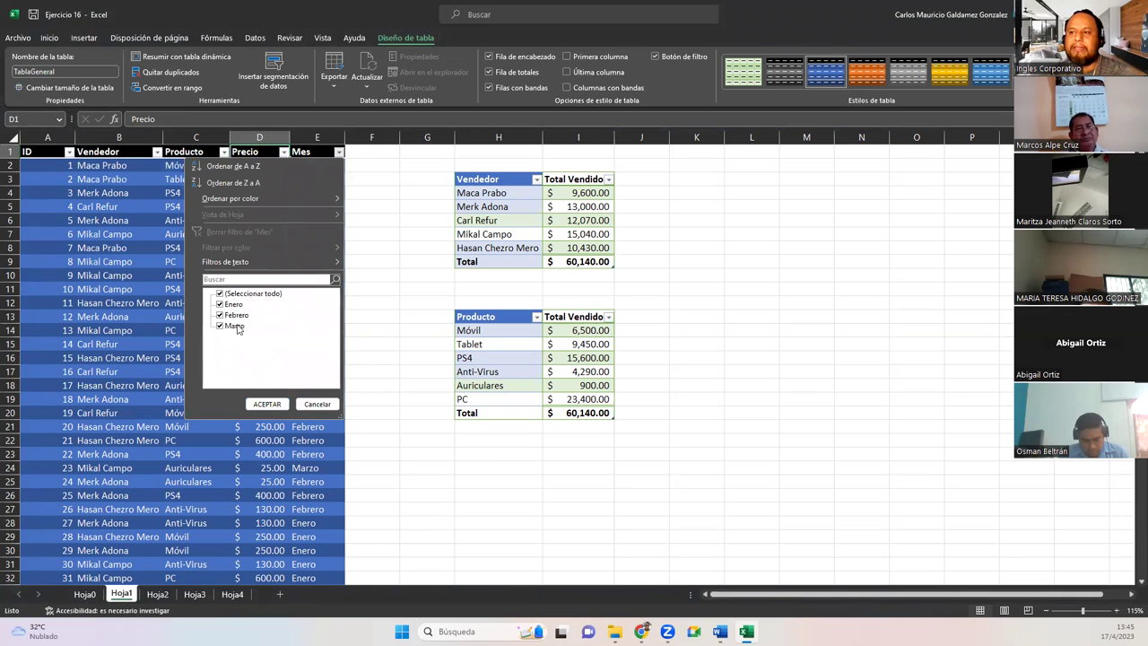
left_click(319, 402)
Step: Insert slicers for the Vendedor and Mes fields of the main sales table
left_click(157, 357)
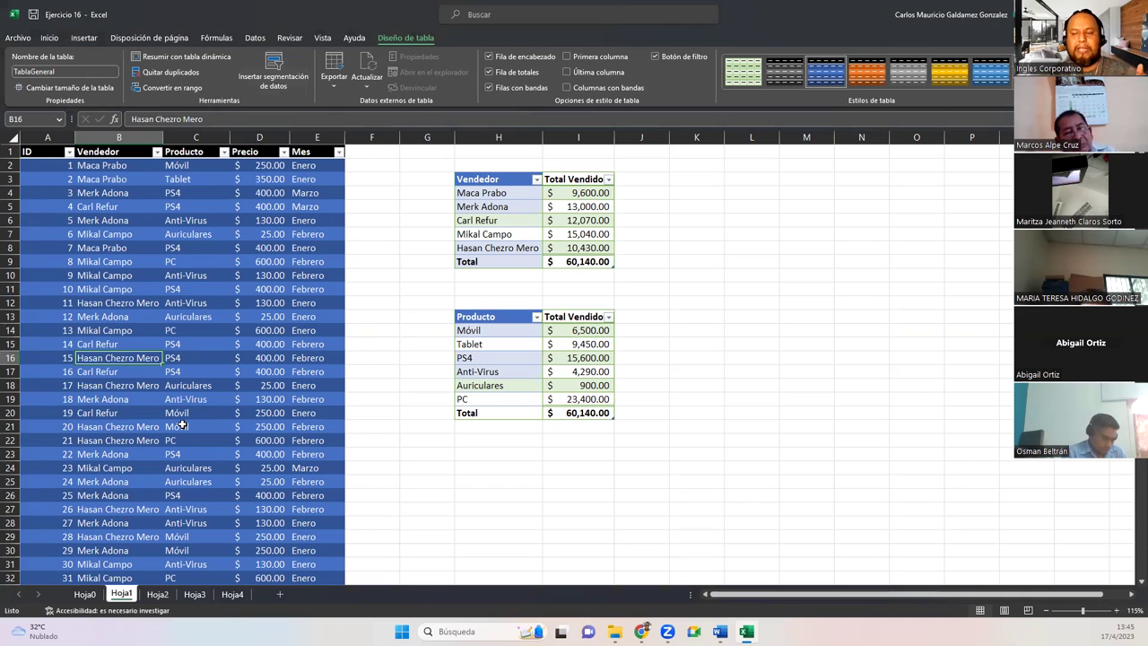
left_click(272, 78)
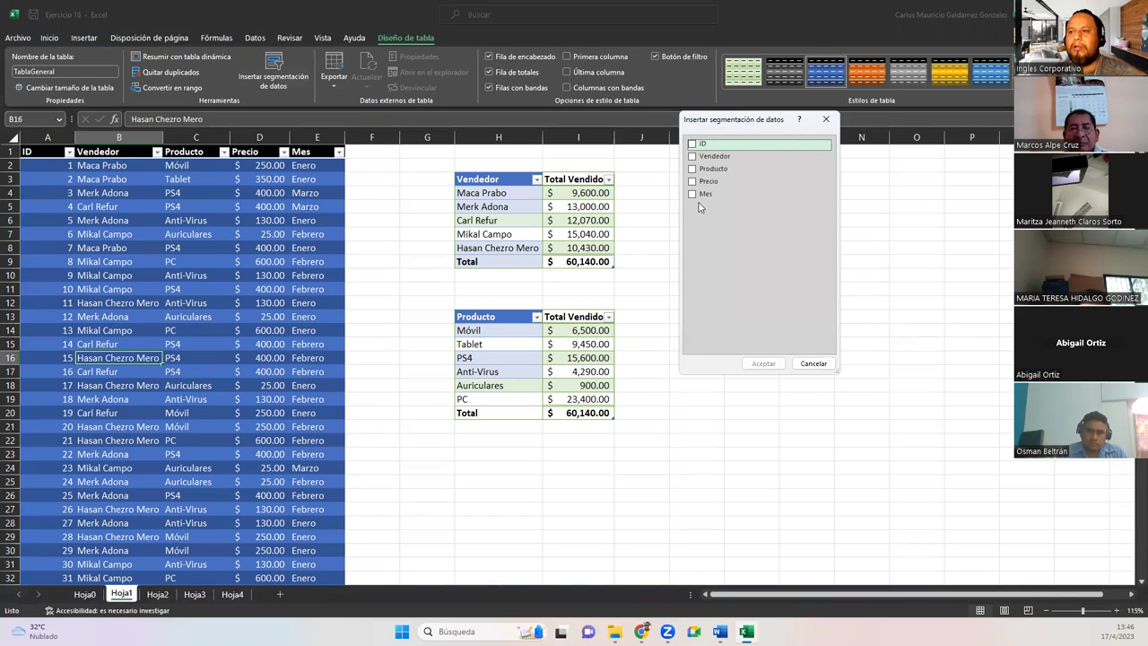
left_click(692, 157)
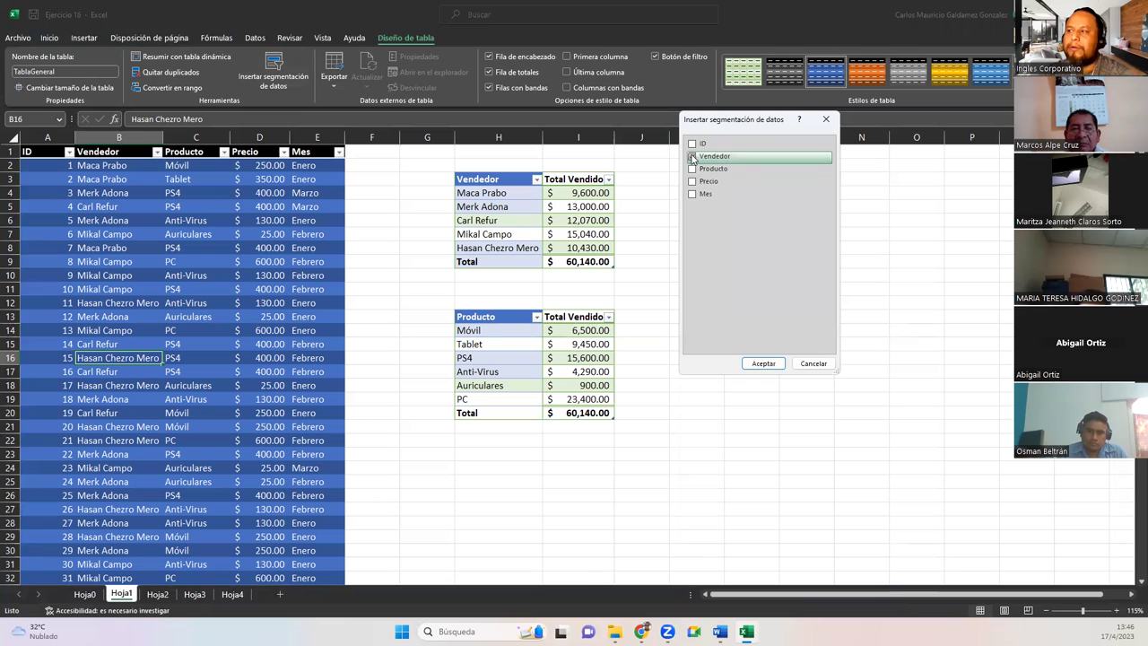
left_click(691, 195)
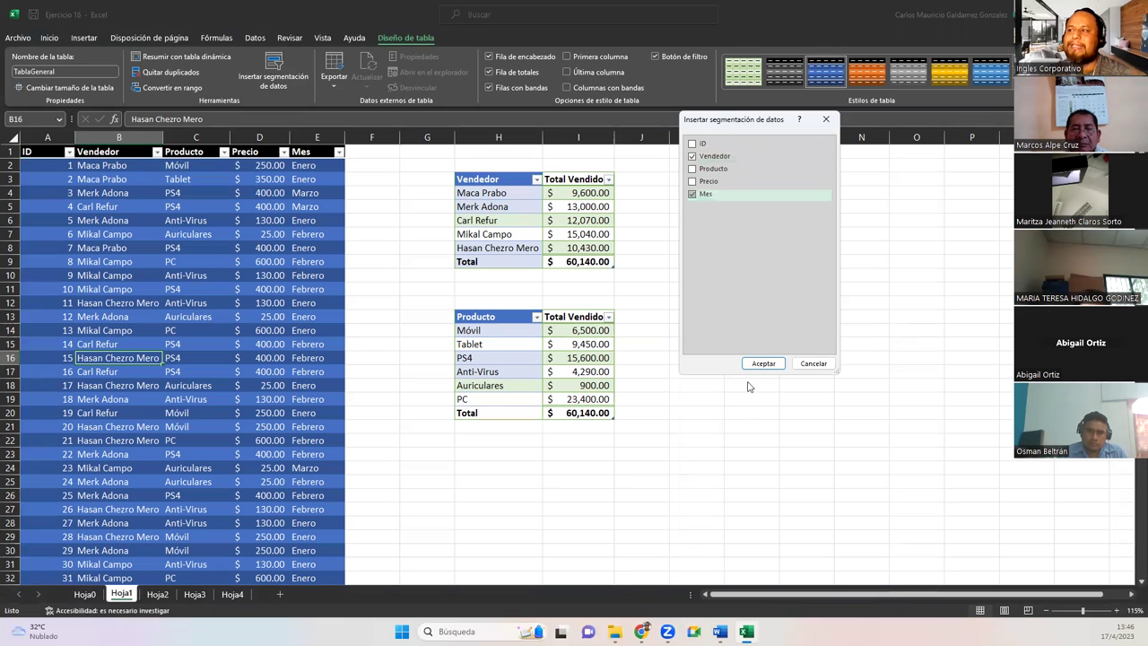
left_click(763, 363)
Step: Place the Mes slicer about 3.3 cm high beside the summary tables in columns L to N, with the Vendedor slicer about 4.69 cm high below it
left_click_drag(597, 302, 797, 164)
left_click_drag(571, 275, 816, 242)
left_click(788, 326)
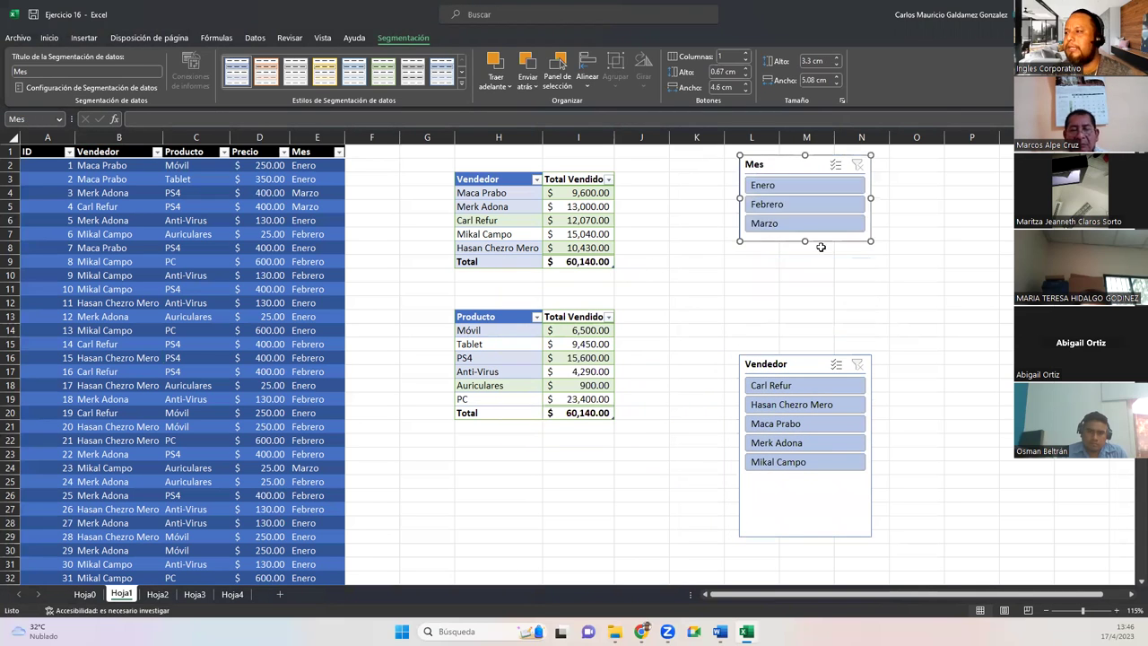
left_click(801, 524)
left_click_drag(804, 535, 805, 485)
left_click_drag(771, 365, 774, 265)
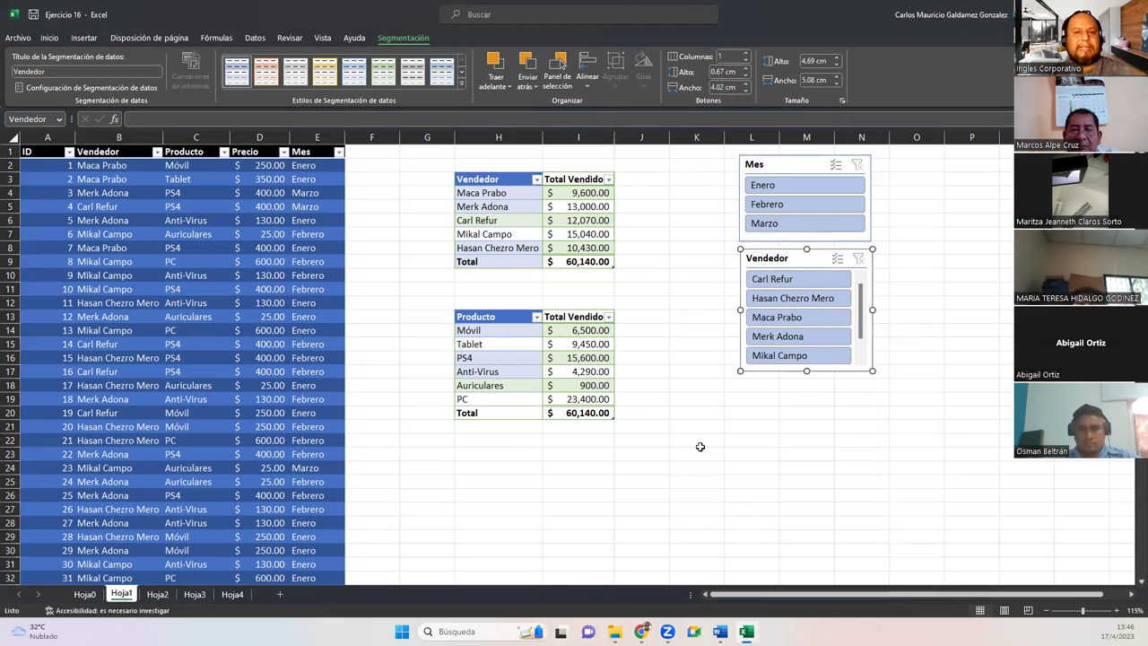
Step: Filter the main sales table to Enero with the Mes slicer and check the Precio total in D202
left_click(764, 185)
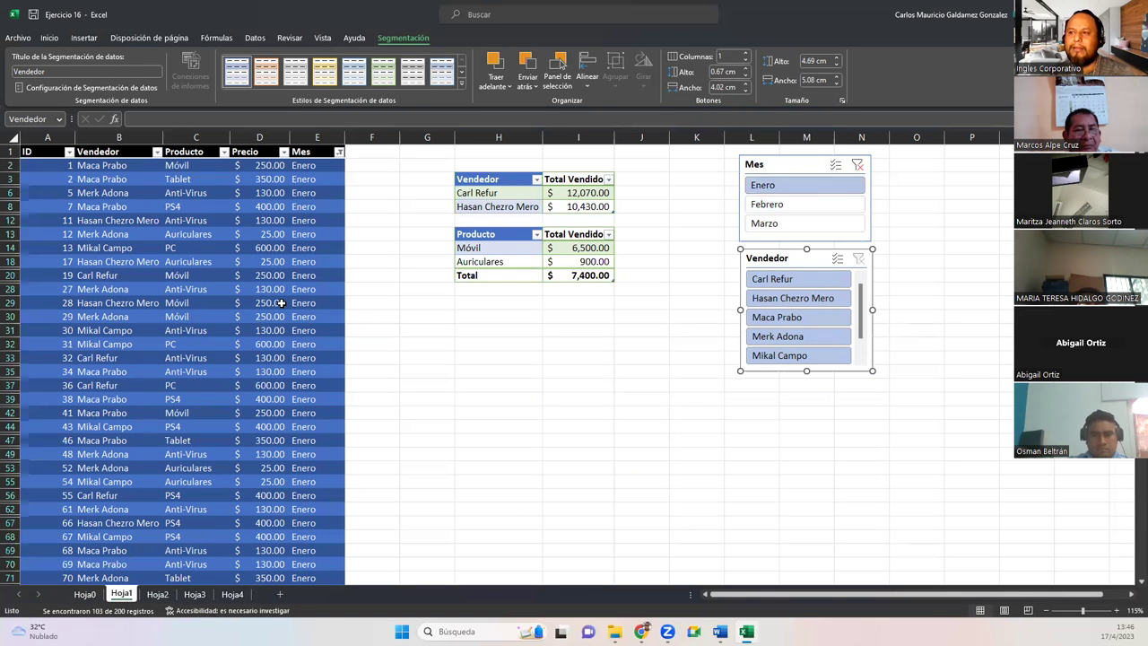
left_click(278, 400)
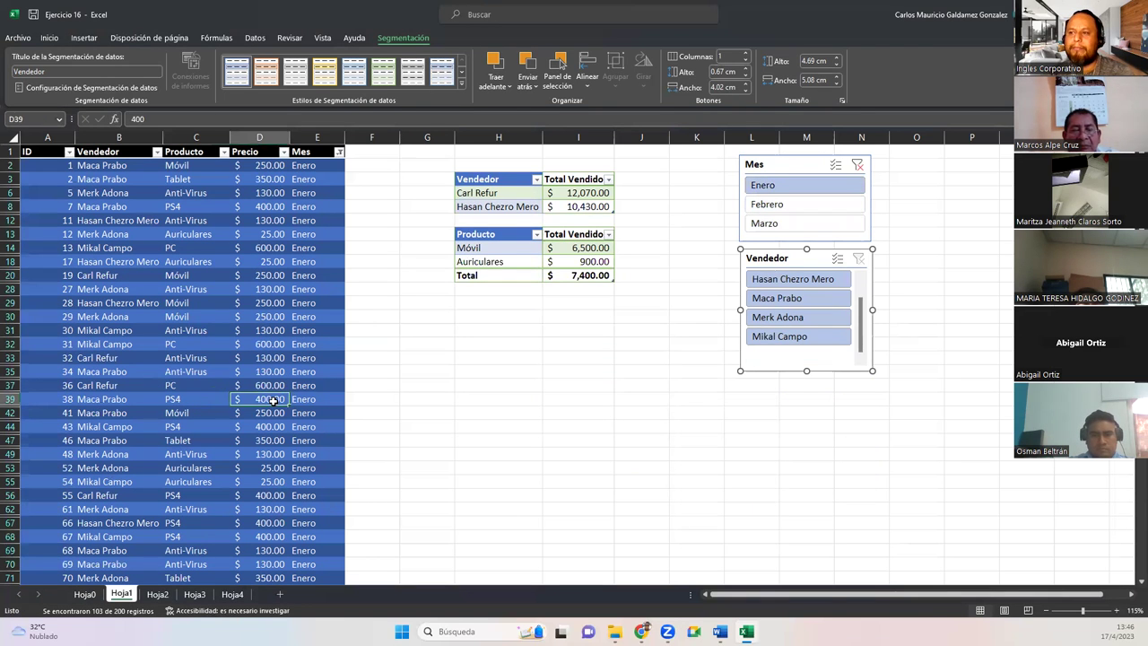
scroll(273, 421, "down", 15)
scroll(270, 449, "down", 17)
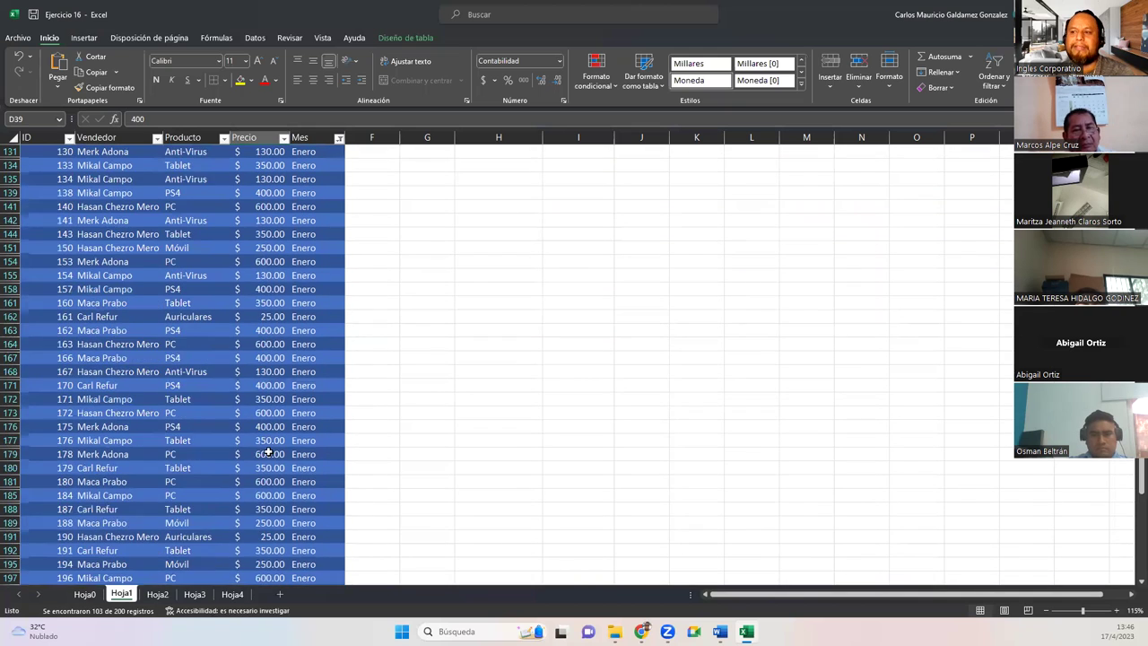
scroll(269, 453, "up", 7)
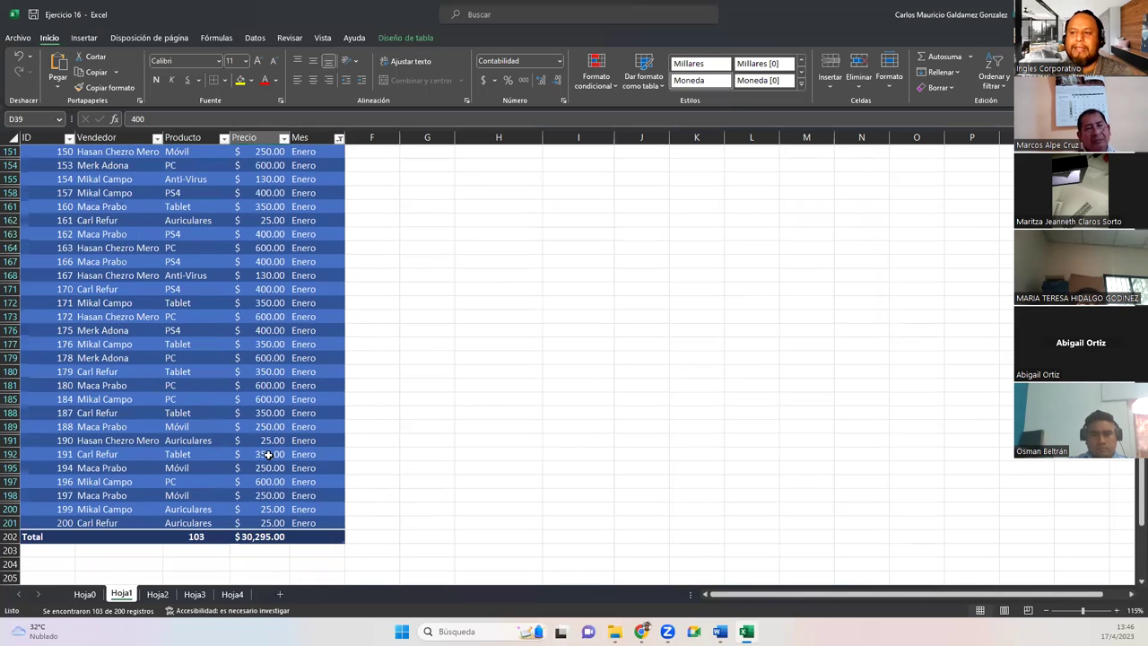
left_click(259, 538)
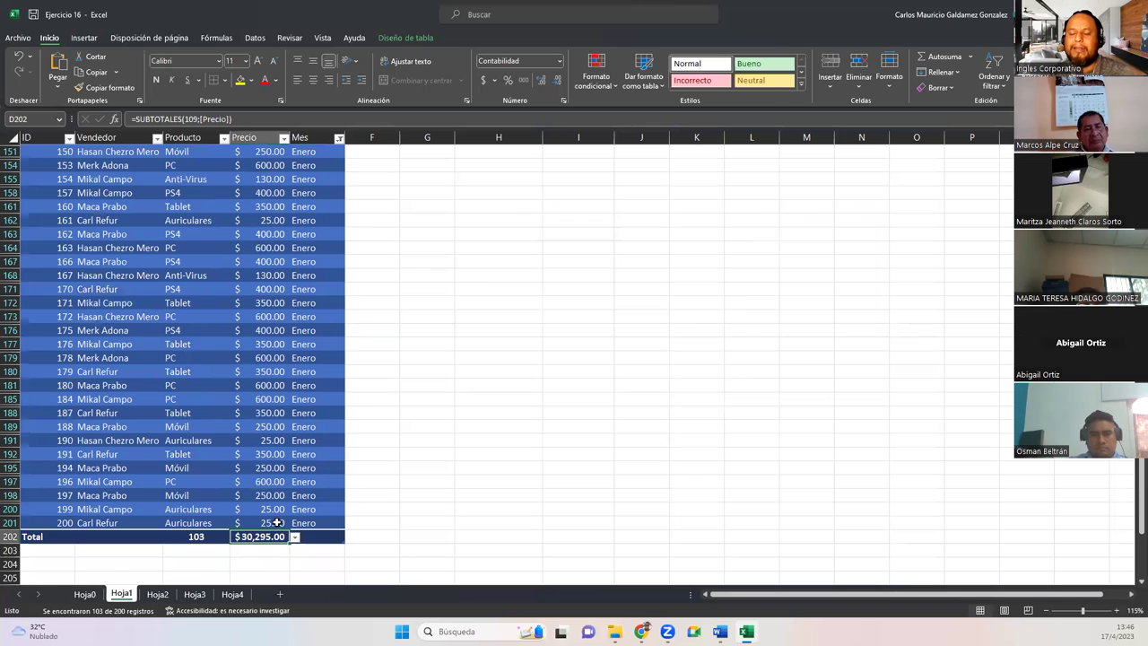
scroll(278, 498, "up", 20)
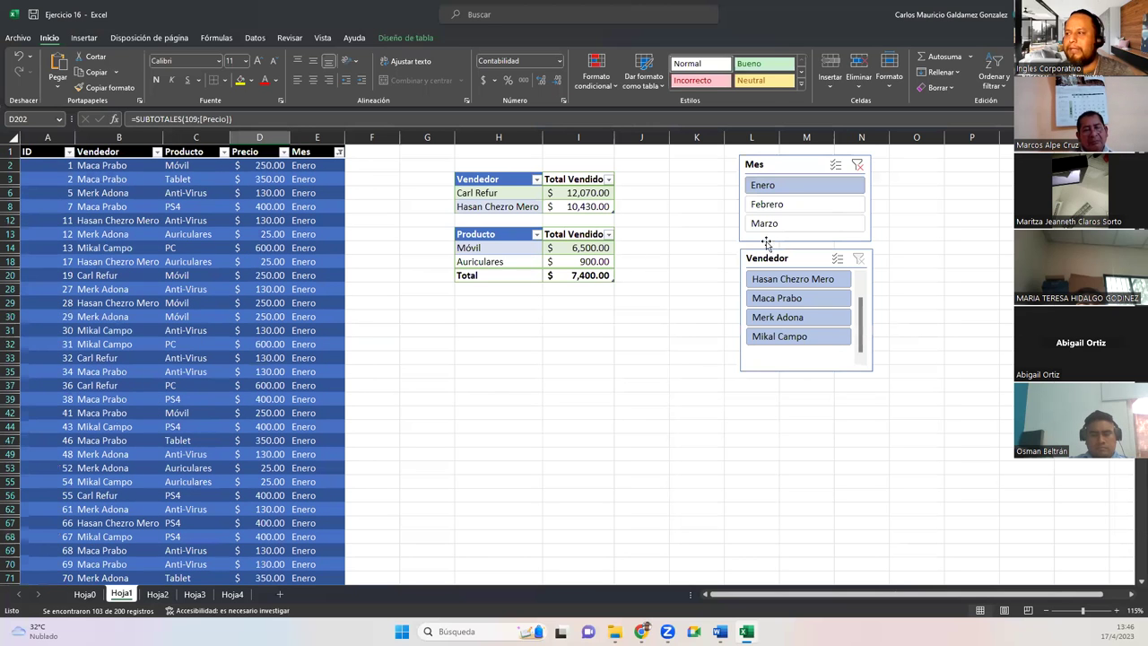
Step: Switch the Mes slicer to Febrero and check the main table's total row
left_click(766, 206)
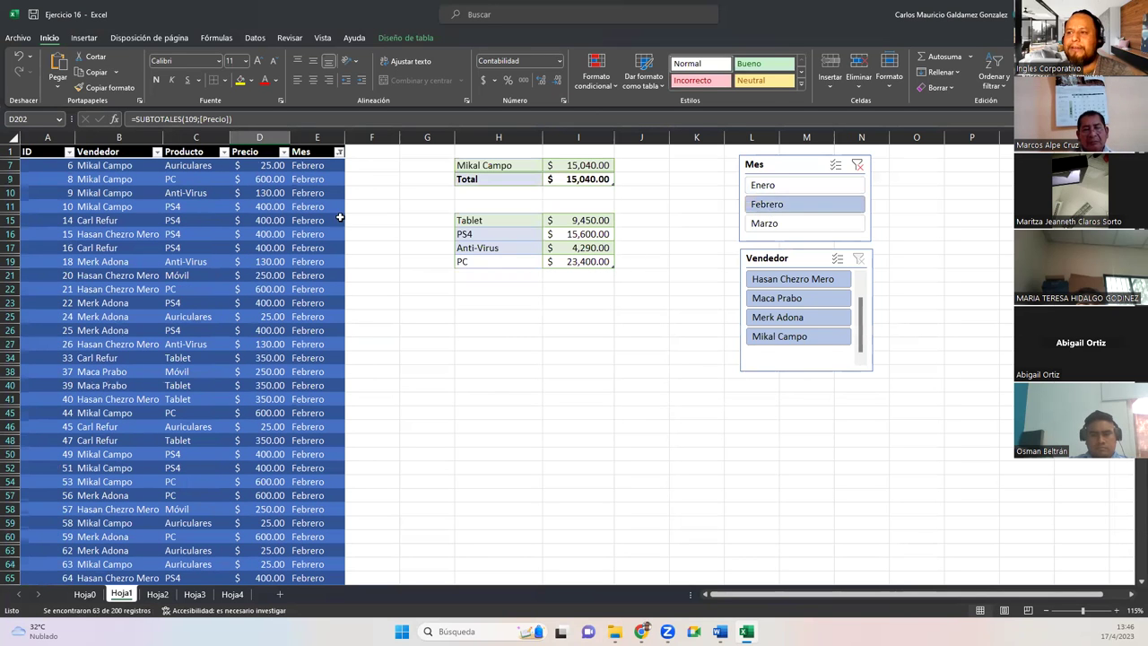
scroll(274, 242, "down", 13)
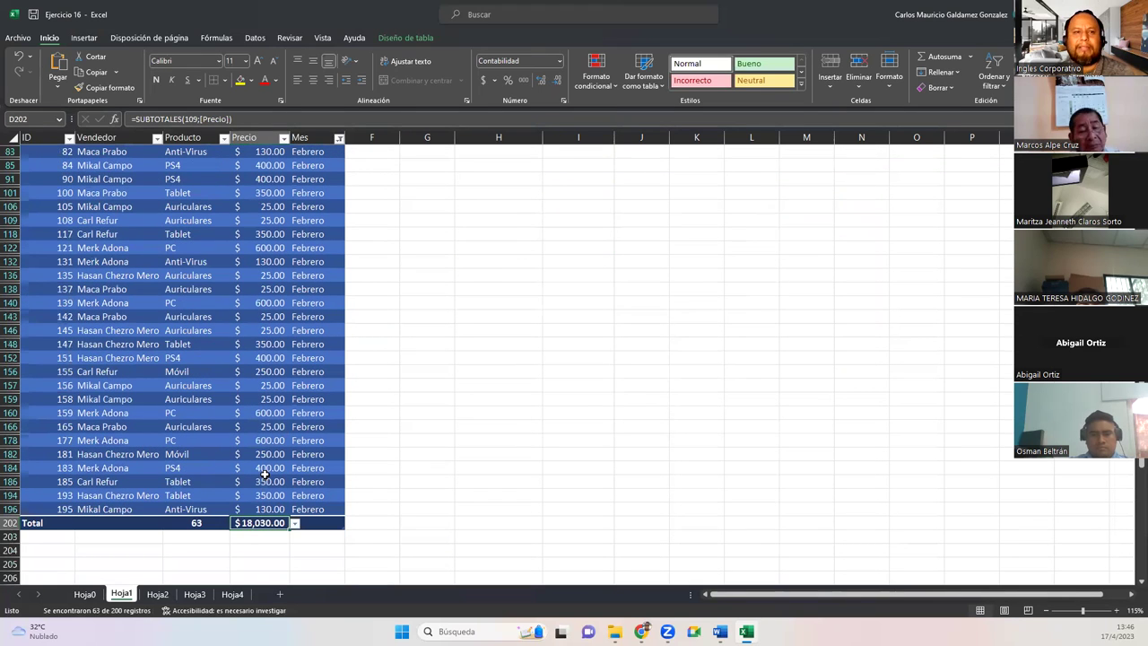
scroll(263, 474, "up", 13)
Step: Switch the Mes slicer to Marzo and check the main table's total row
left_click(773, 224)
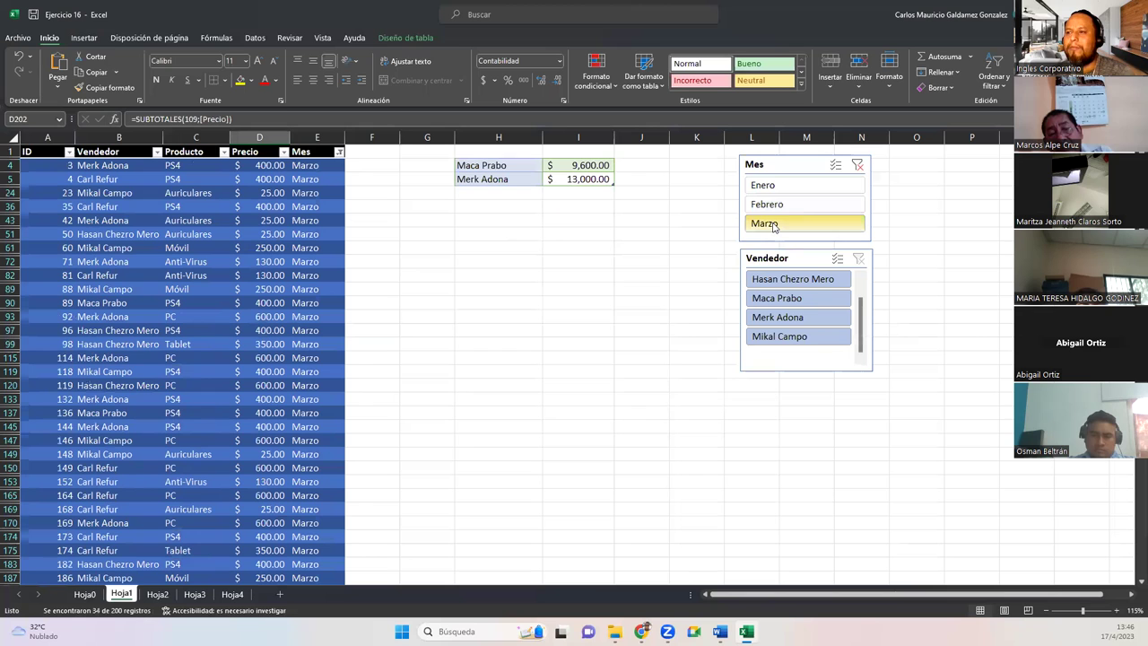
scroll(251, 269, "down", 5)
scroll(254, 278, "down", 1)
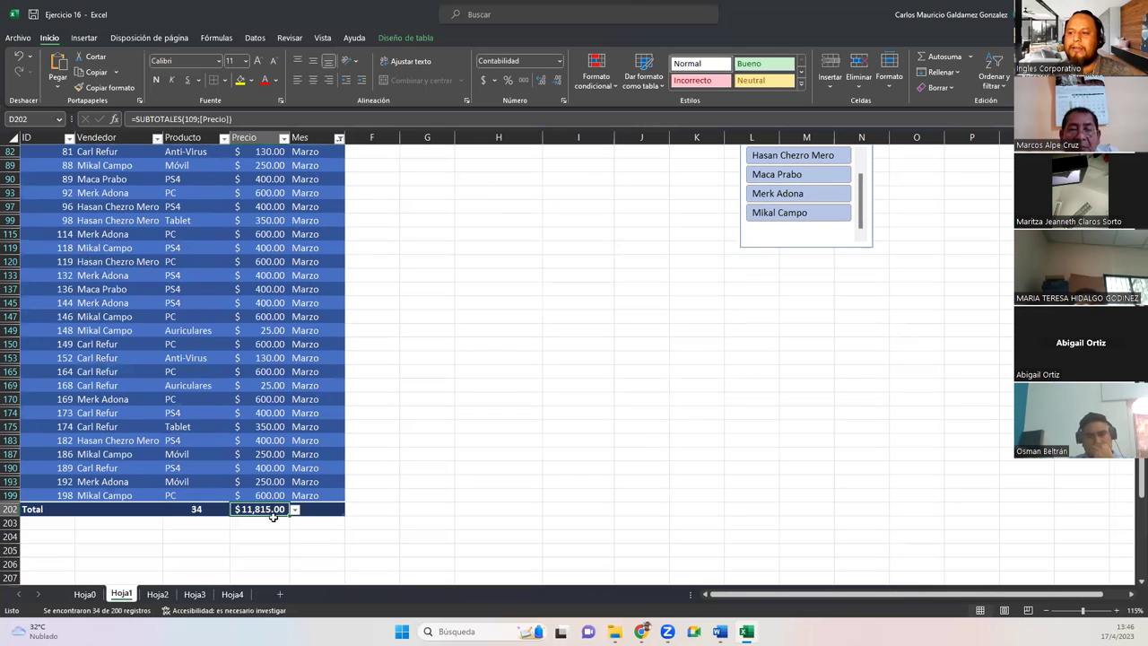
scroll(251, 480, "up", 3)
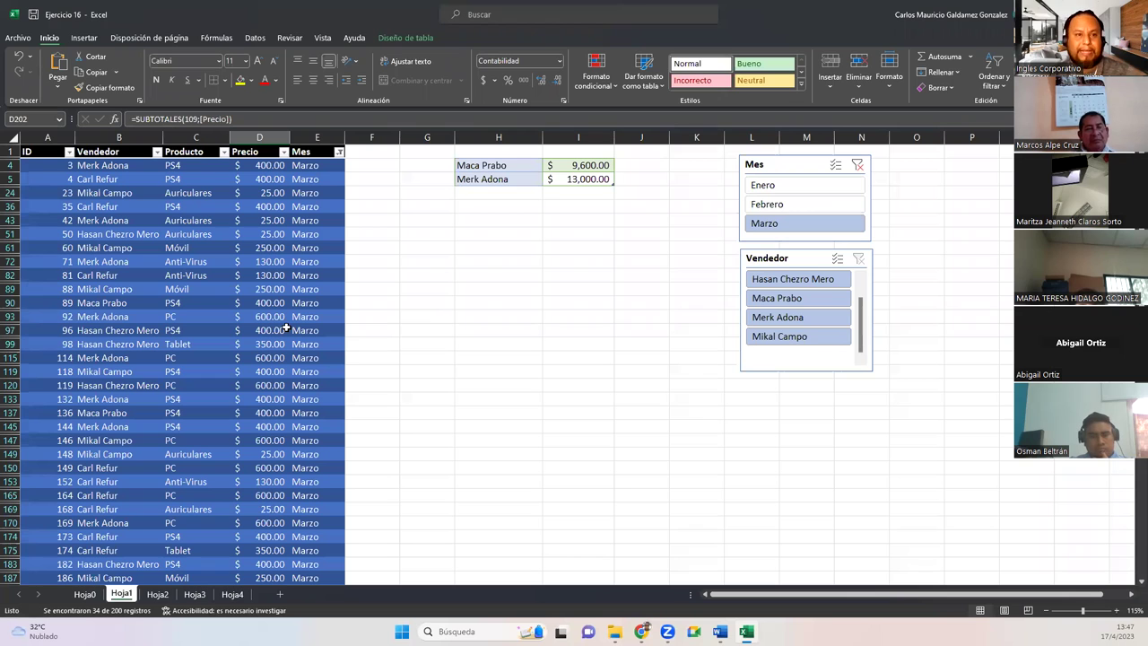
Step: Select Enero in the Mes slicer, add Febrero and Marzo to the selection one by one, and check the main table's total row
left_click(770, 185)
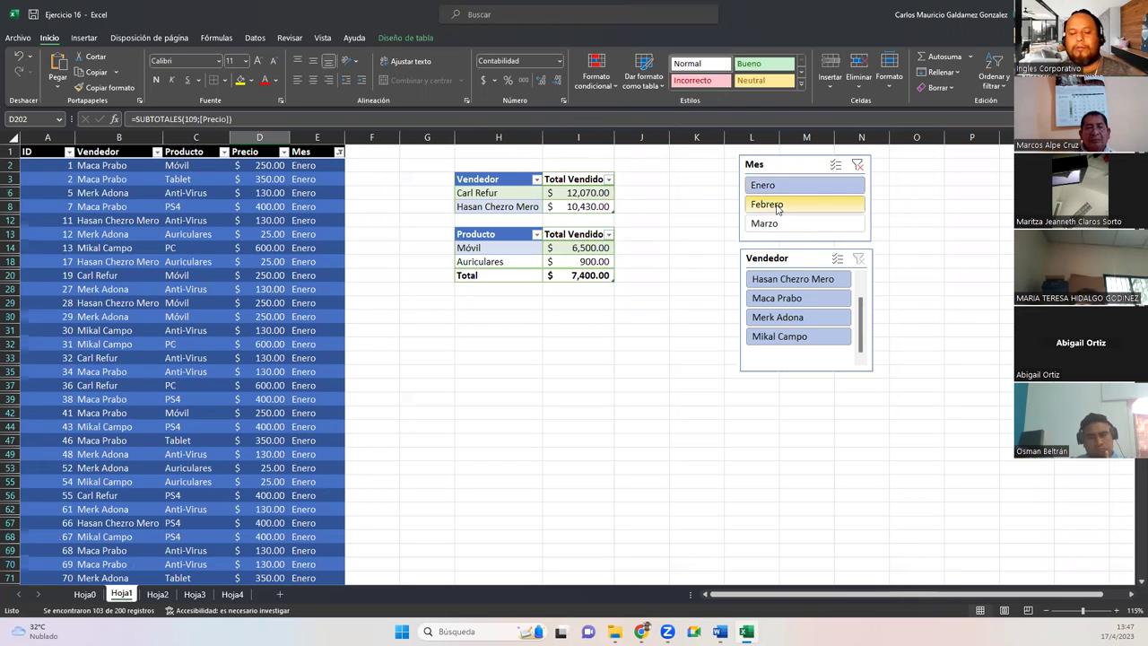
left_click(777, 205, "ctrl")
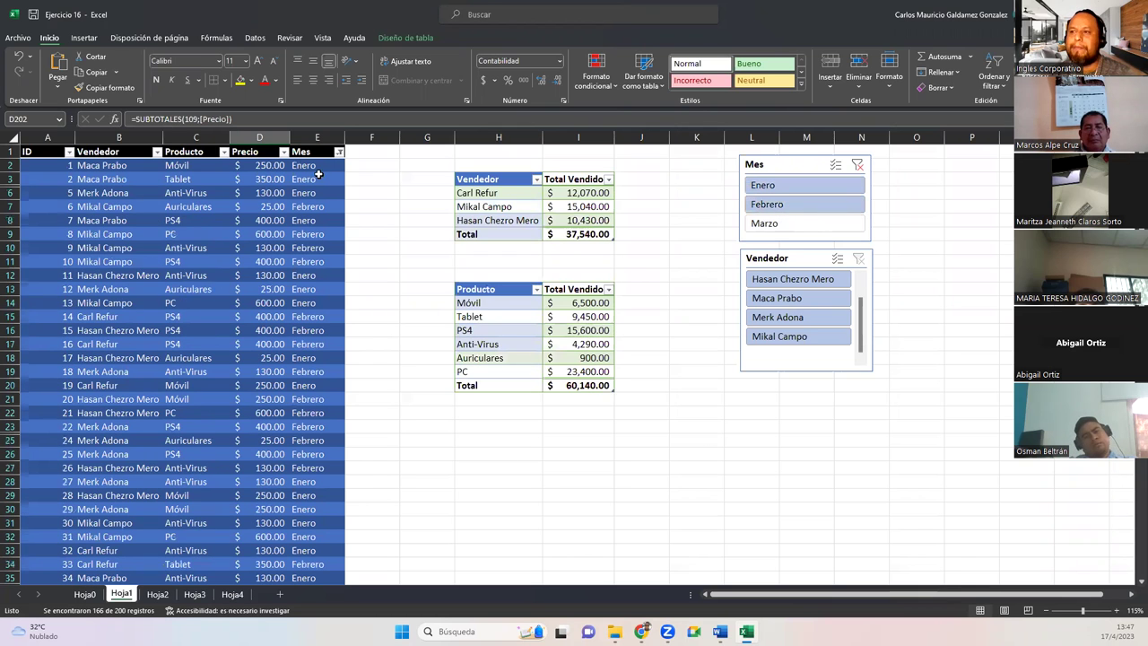
scroll(302, 419, "down", 20)
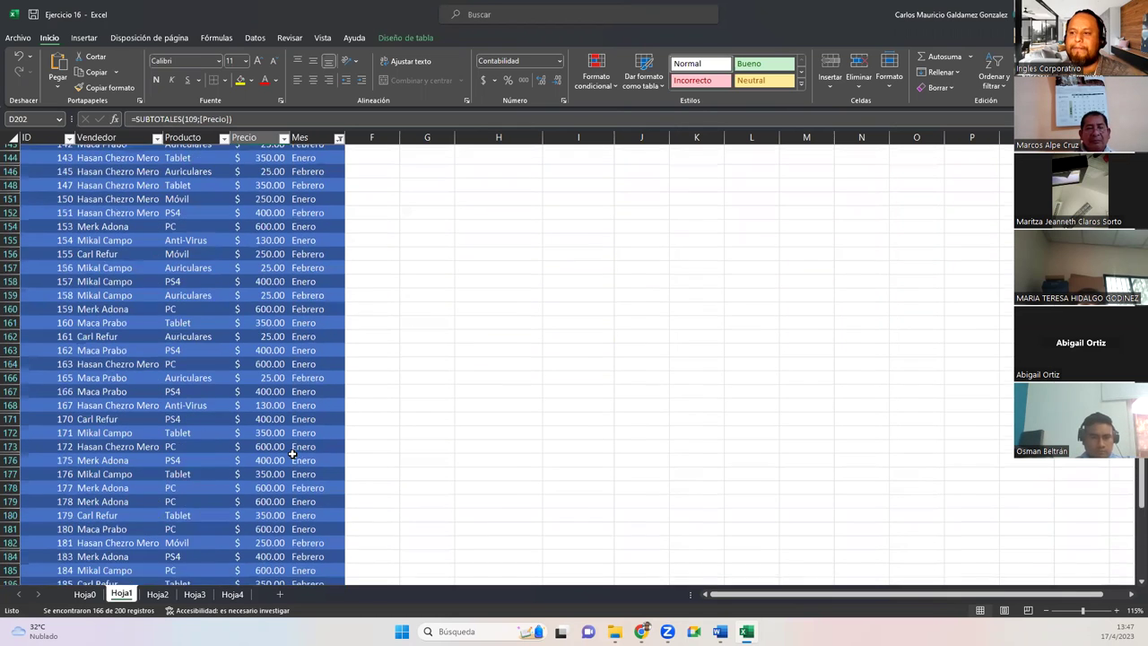
scroll(670, 326, "up", 20)
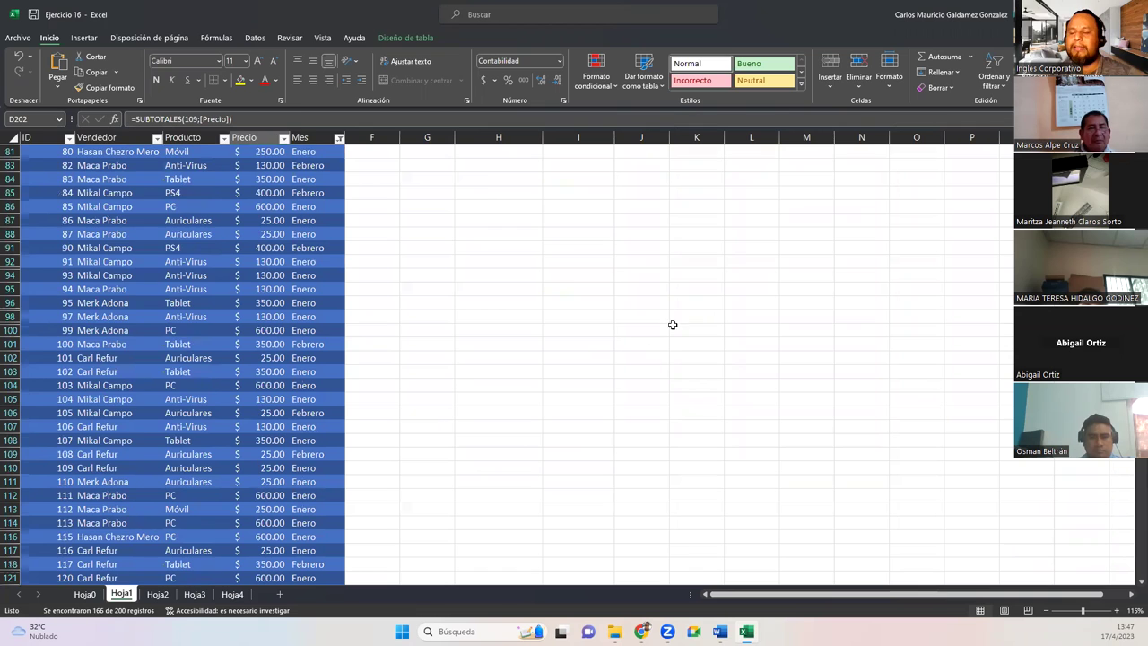
left_click(771, 224, "ctrl")
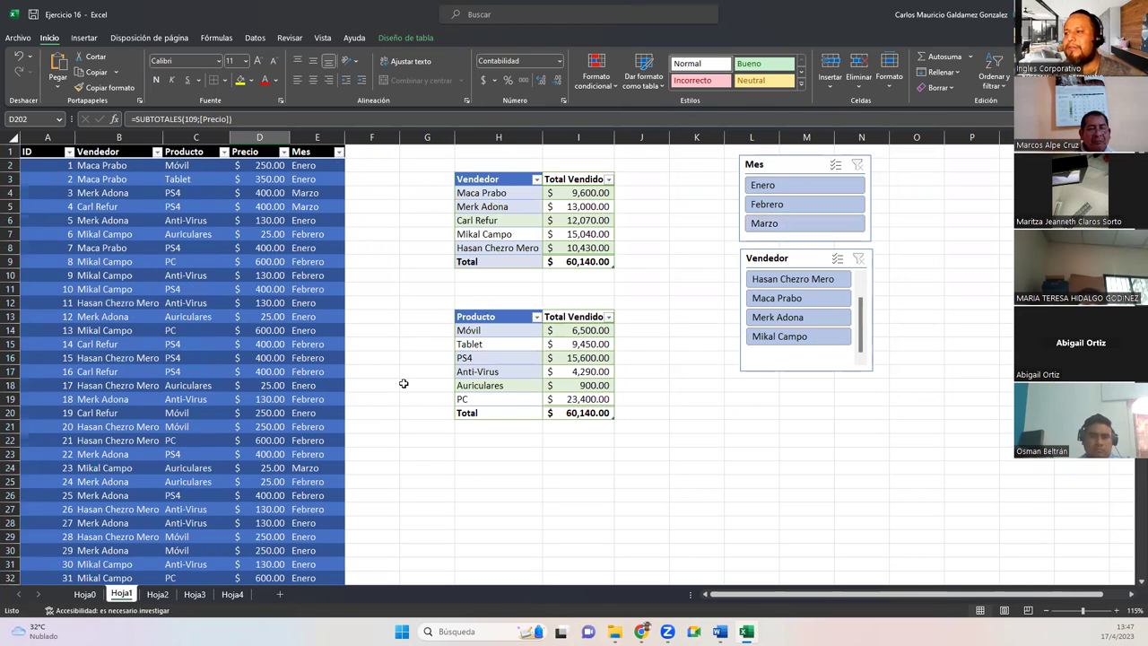
scroll(256, 391, "down", 20)
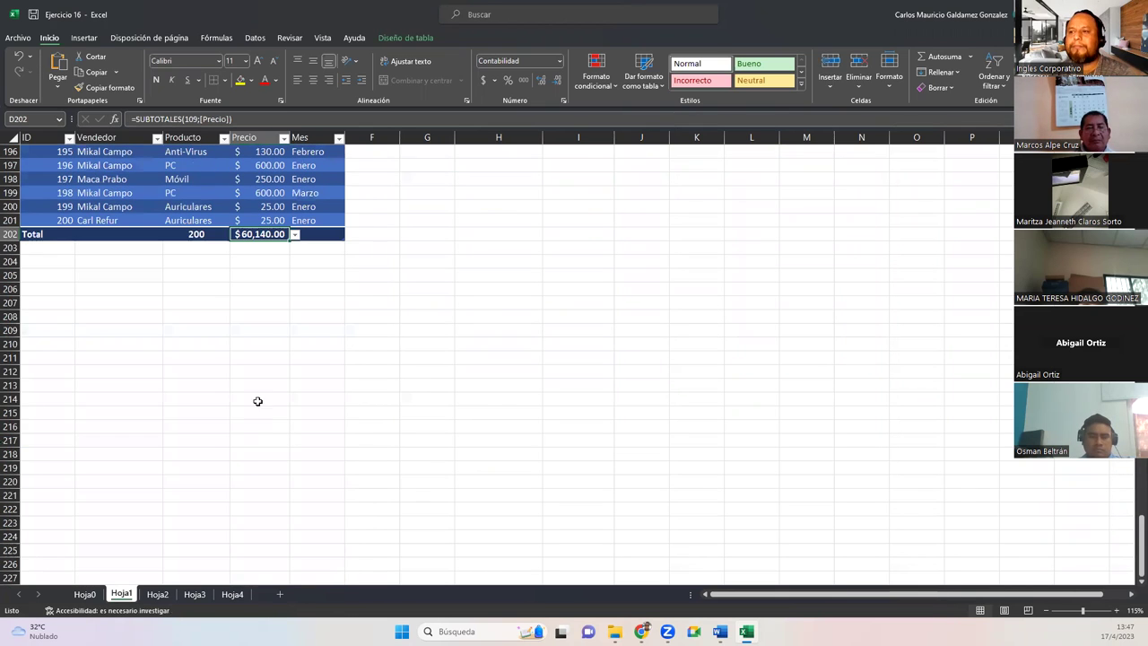
Step: Filter the main table to the second listed seller, then the third, with the Vendedor slicer, checking the total row each time
scroll(648, 405, "up", 20)
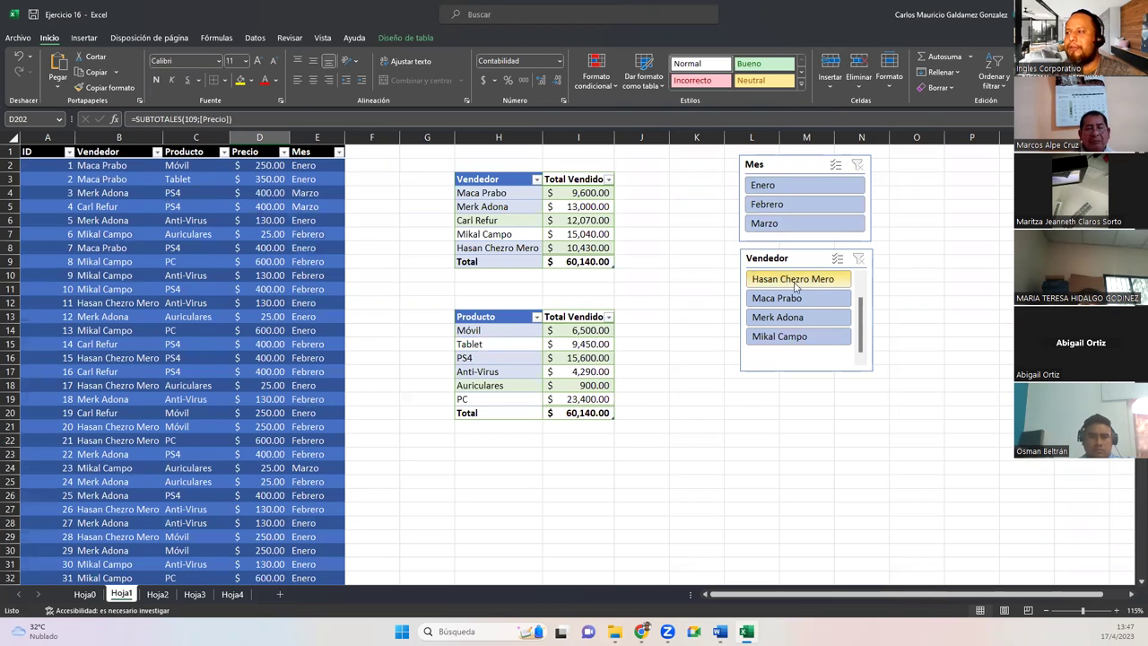
left_click(766, 284)
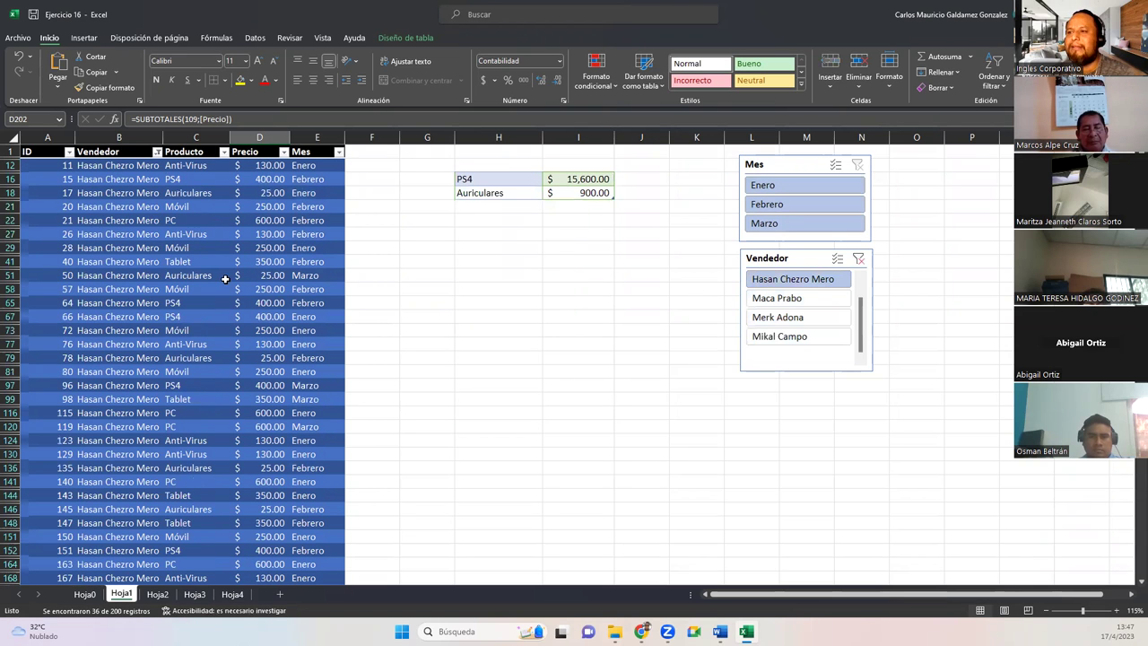
scroll(222, 279, "down", 4)
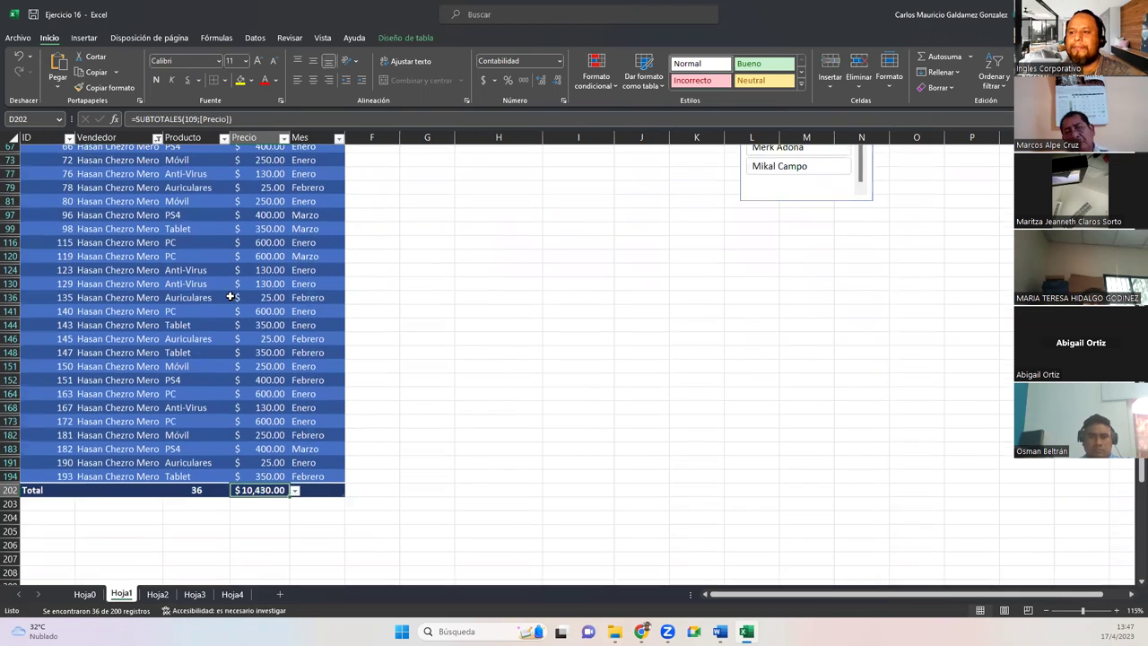
scroll(649, 367, "up", 4)
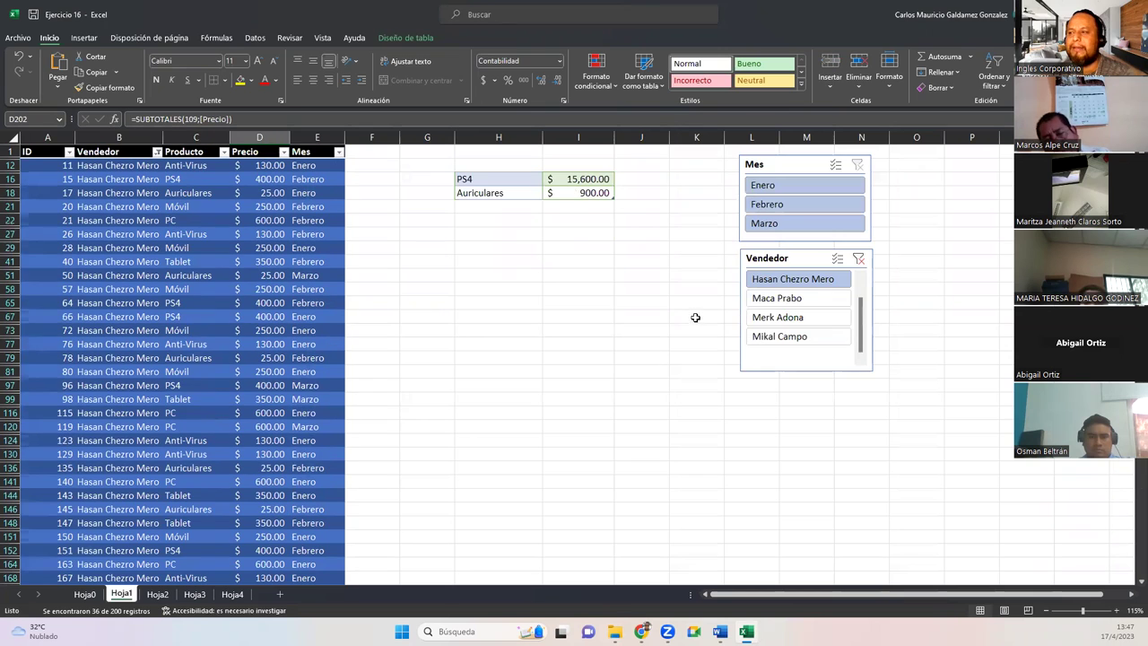
left_click(788, 306)
scroll(215, 312, "down", 5)
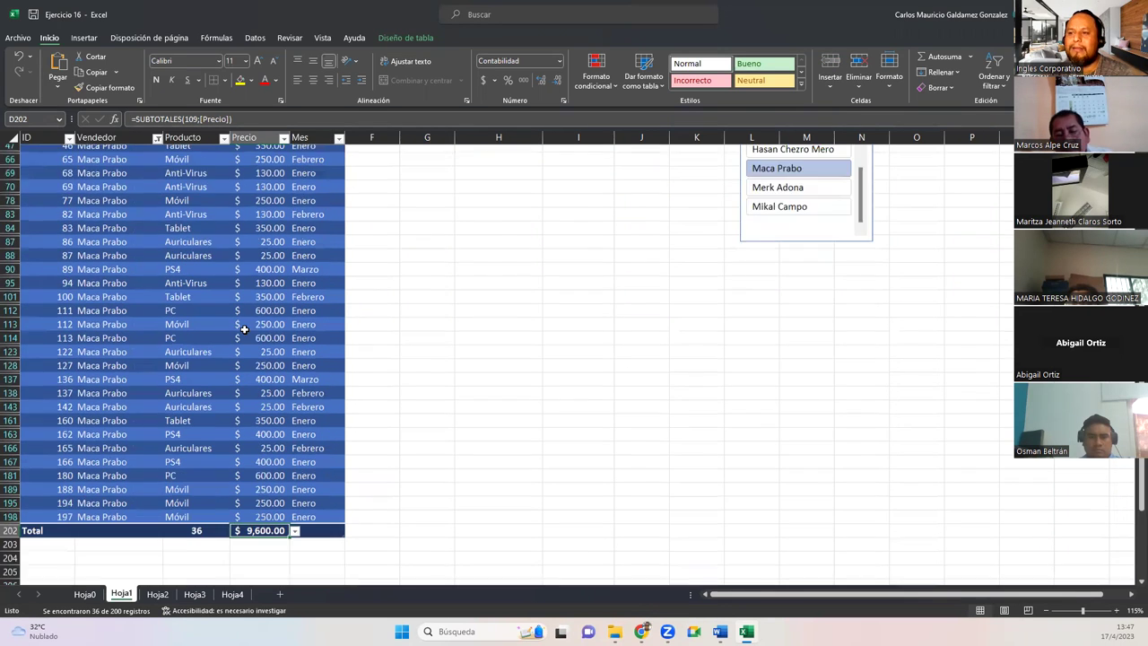
scroll(508, 328, "up", 5)
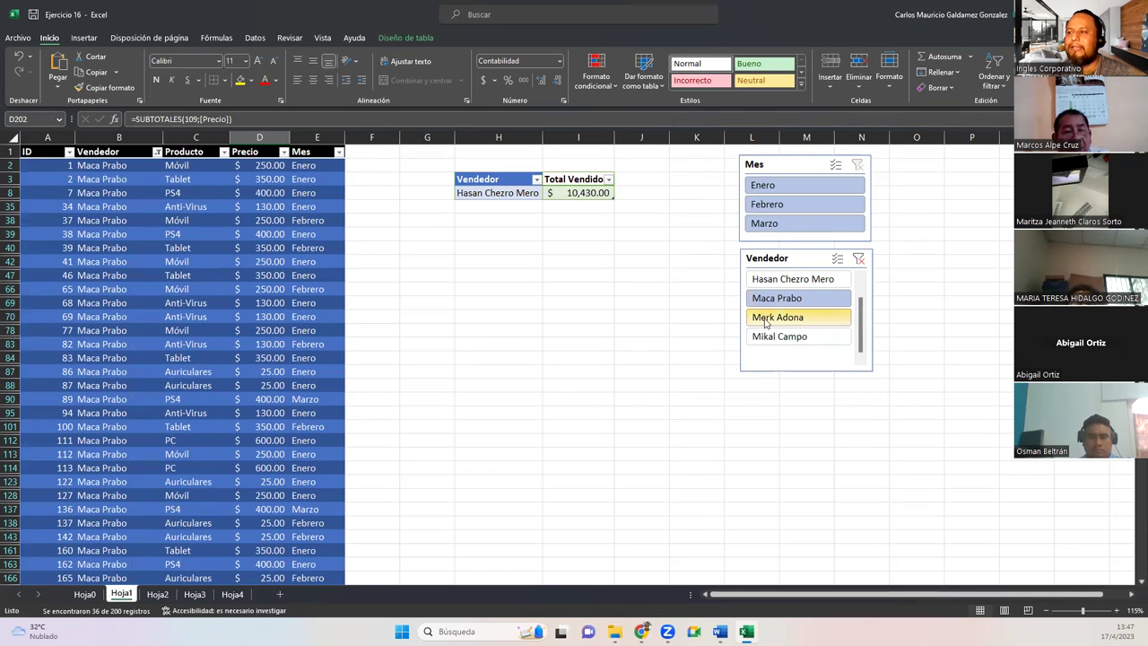
Step: Filter the main table to the fourth listed seller, then the fifth, with the Vendedor slicer, checking the total row each time
left_click(764, 320)
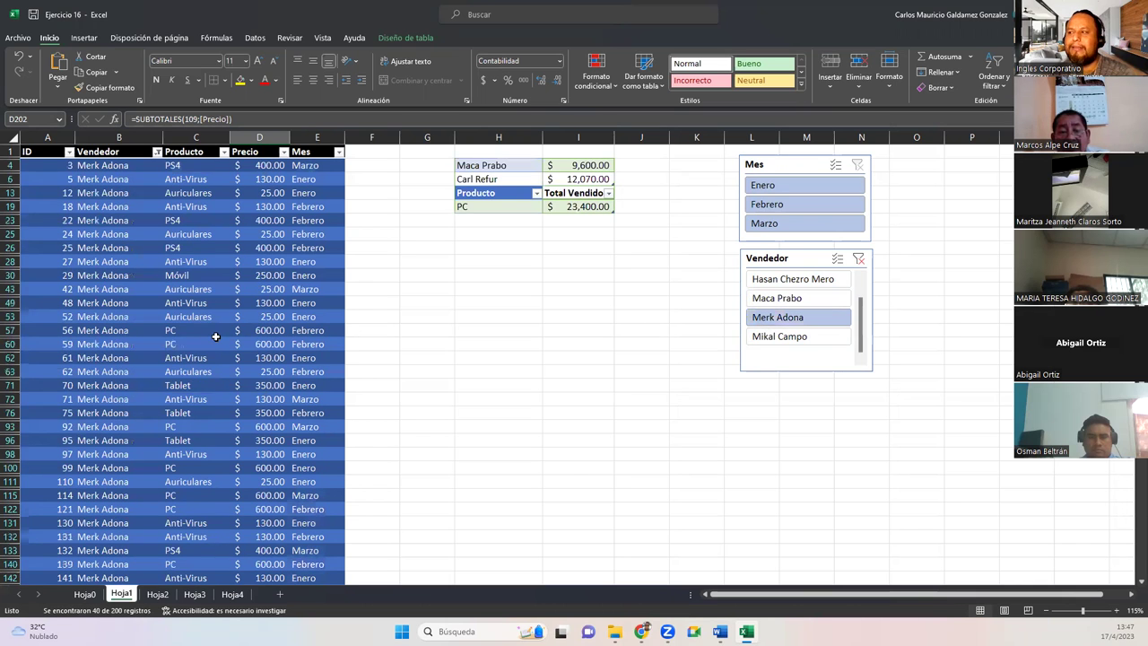
scroll(215, 336, "down", 5)
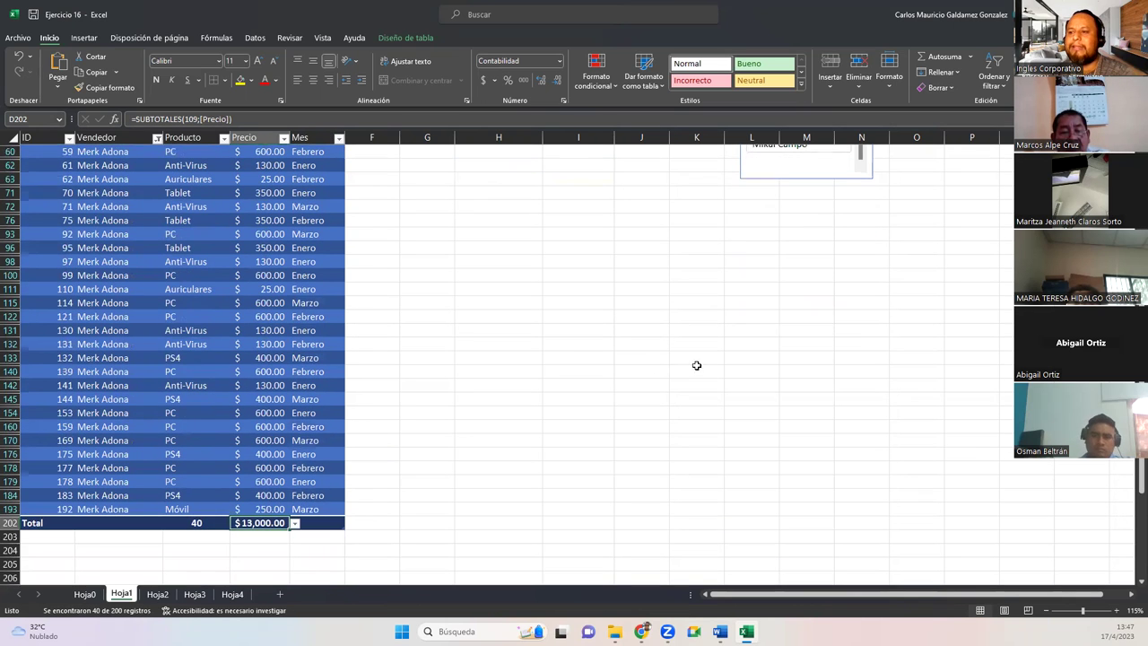
scroll(695, 364, "up", 5)
left_click(792, 339)
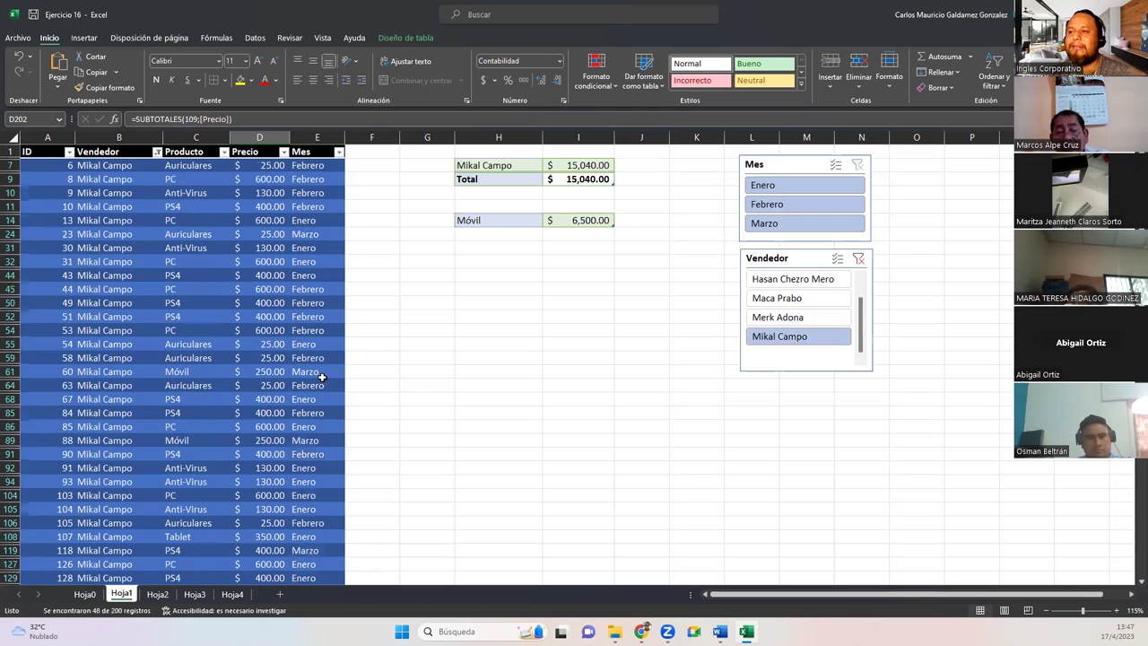
scroll(319, 377, "down", 6)
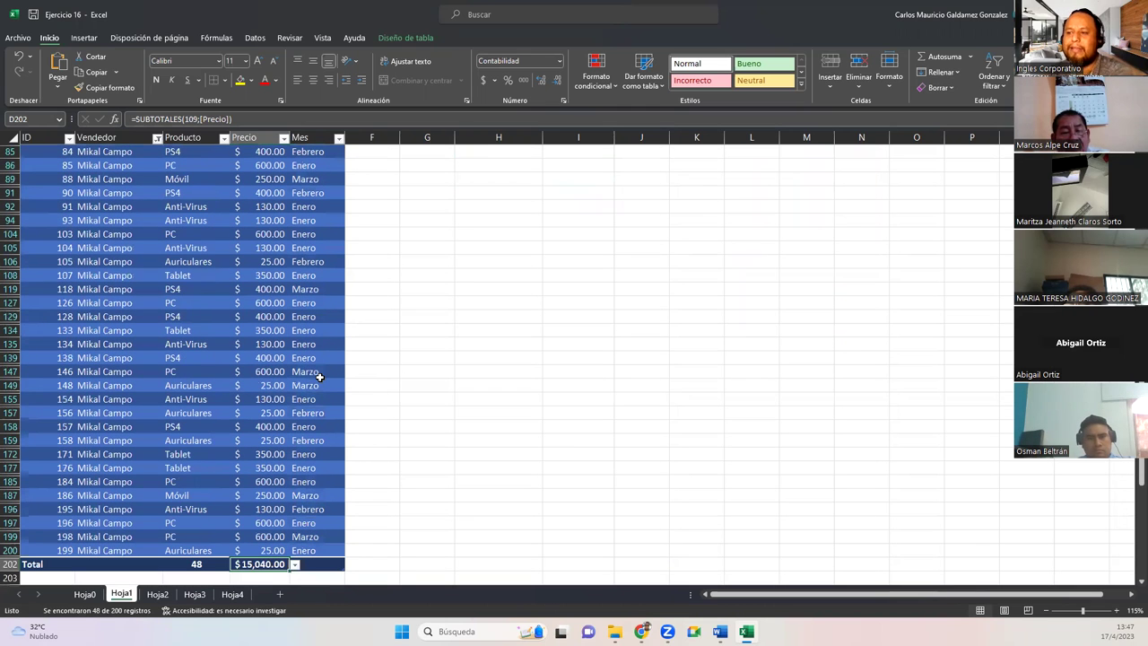
scroll(320, 376, "up", 6)
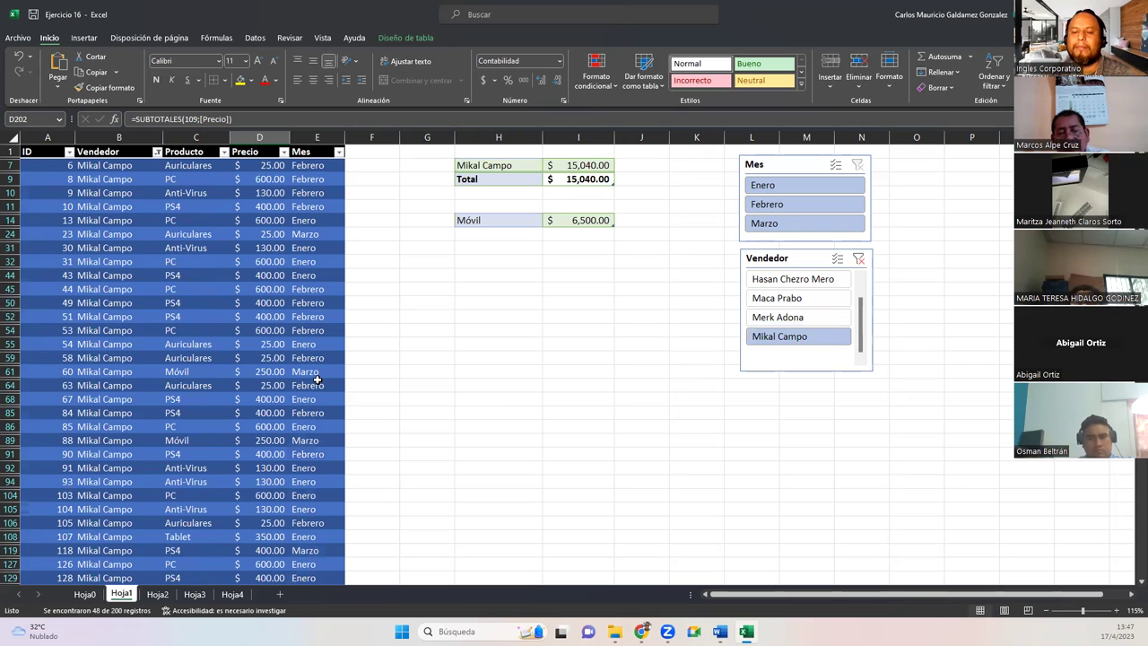
Step: Copy the Vendedor slicer and paste a duplicate at cell I55, below the summary tables
left_click(756, 259)
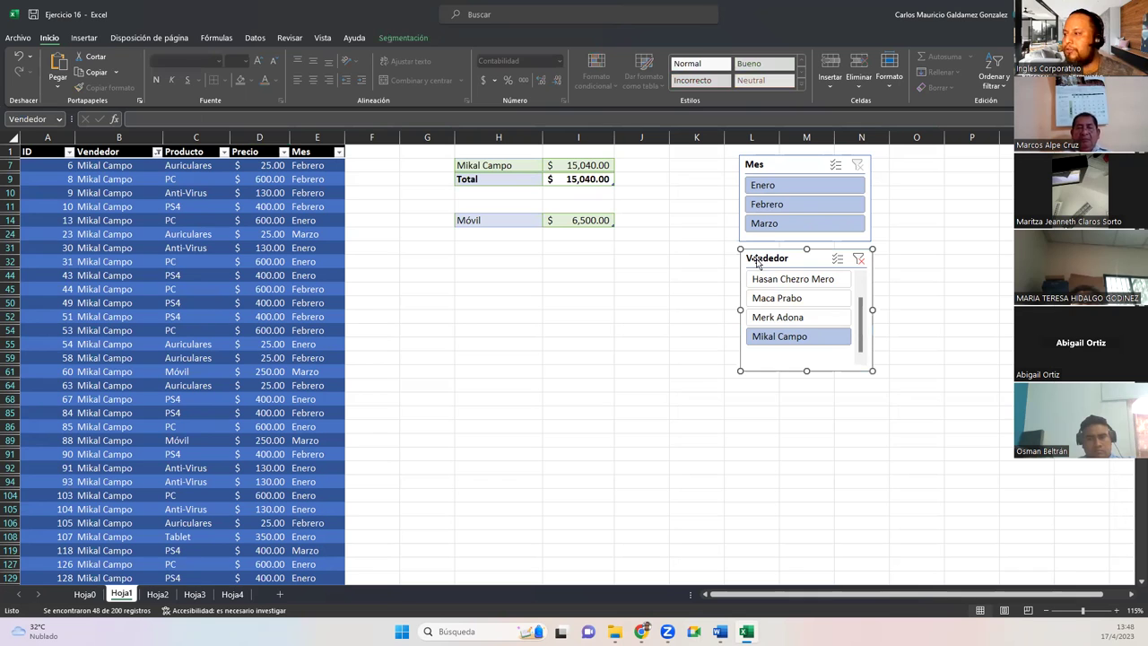
right_click(756, 262)
left_click(578, 350)
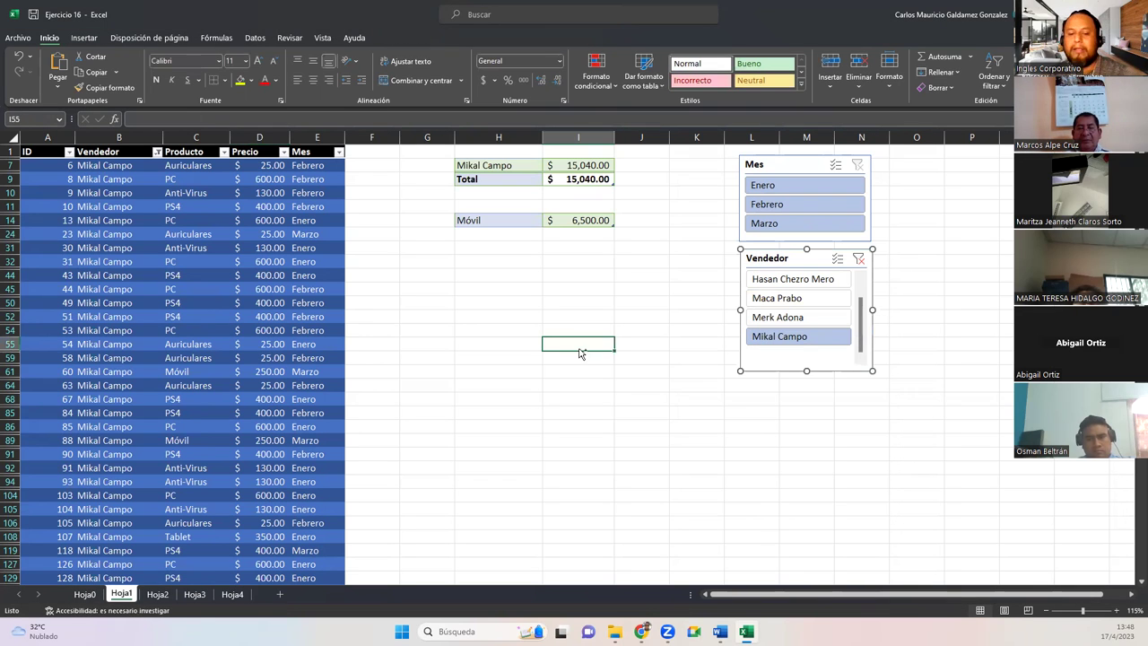
key("ctrl+v")
Step: Test the duplicate Vendedor slicer by filtering to the second, third and fifth listed sellers, and clear its filter
left_click(584, 371)
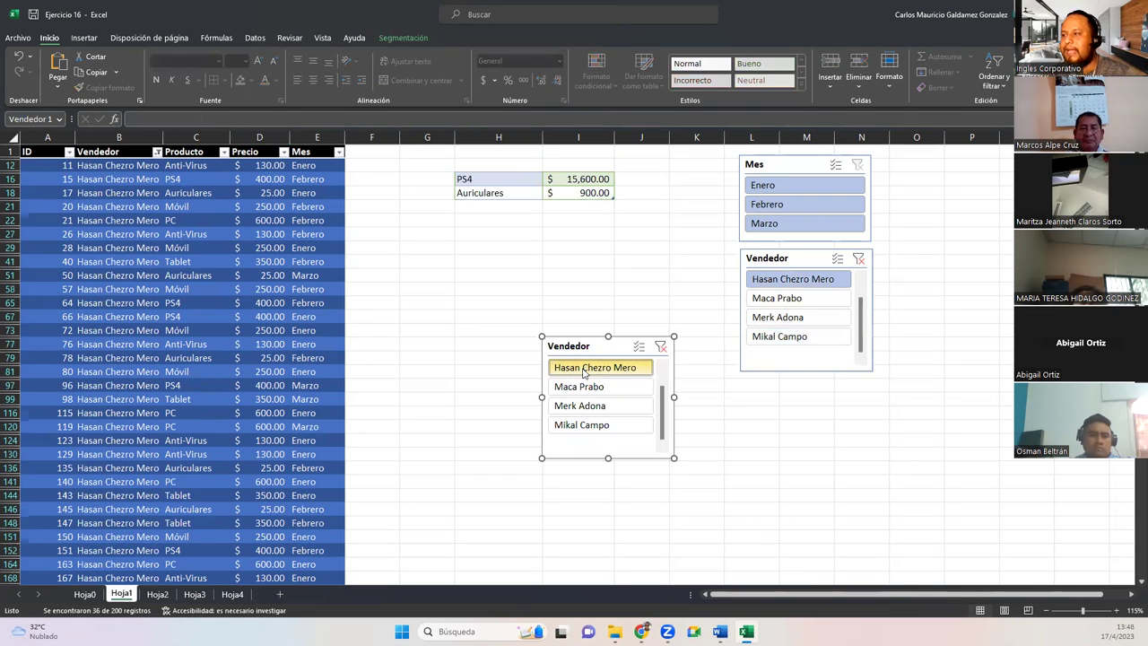
left_click(589, 389)
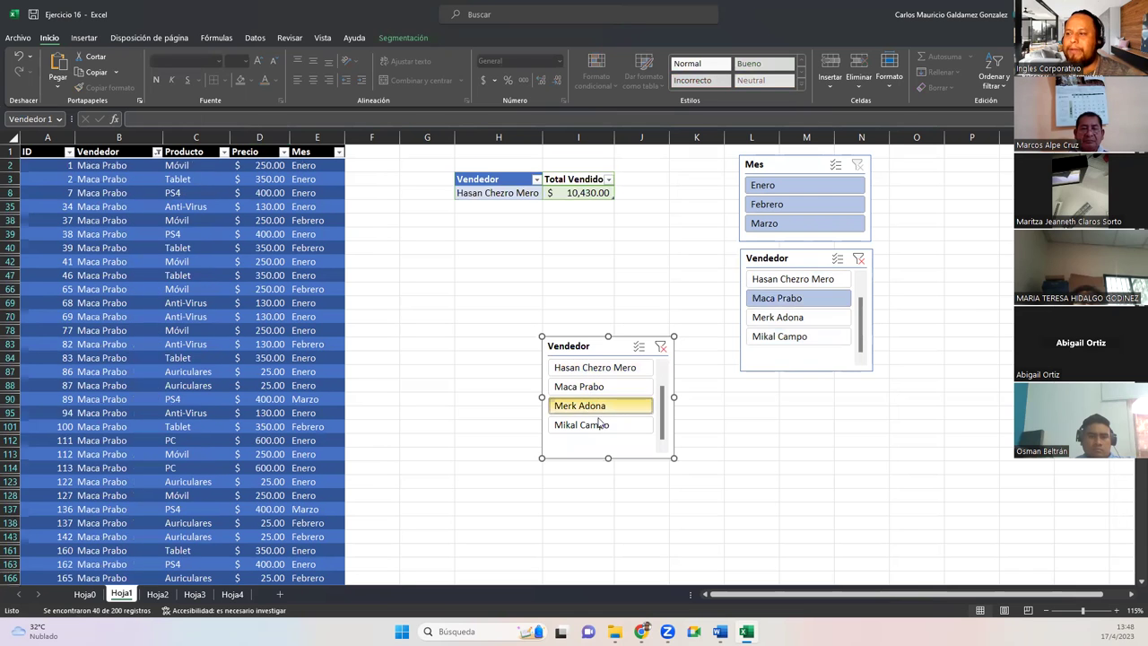
left_click(599, 425)
left_click(661, 347)
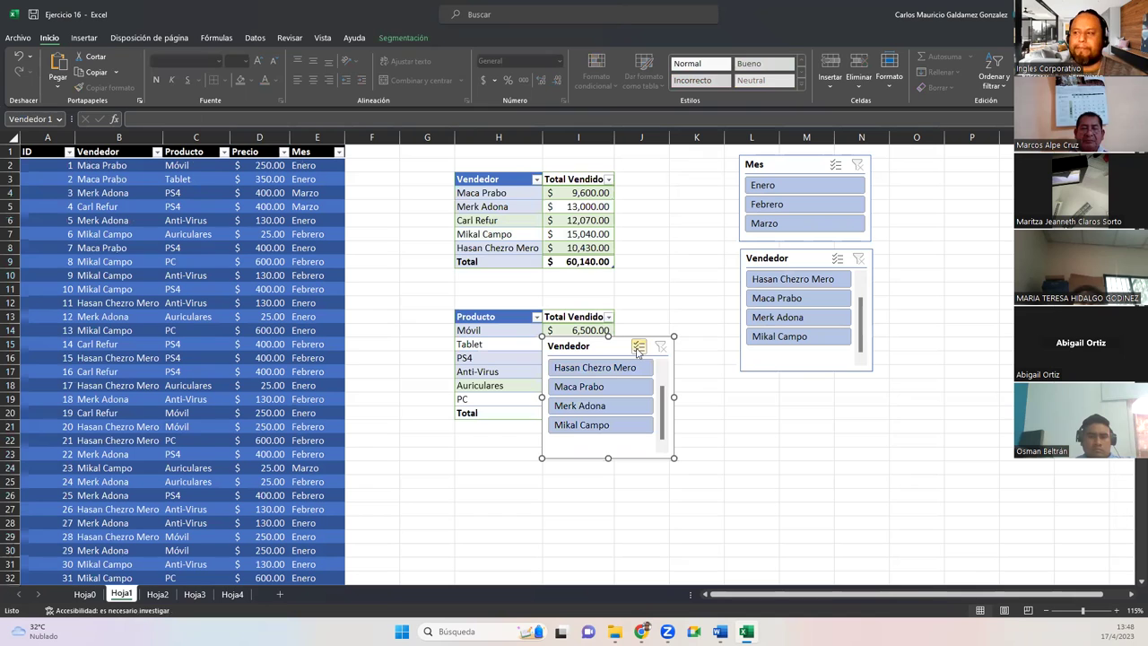
Step: Move the duplicate Vendedor slicer below the original and delete it, and nudge the original slicer slightly down
left_click_drag(604, 348, 796, 404)
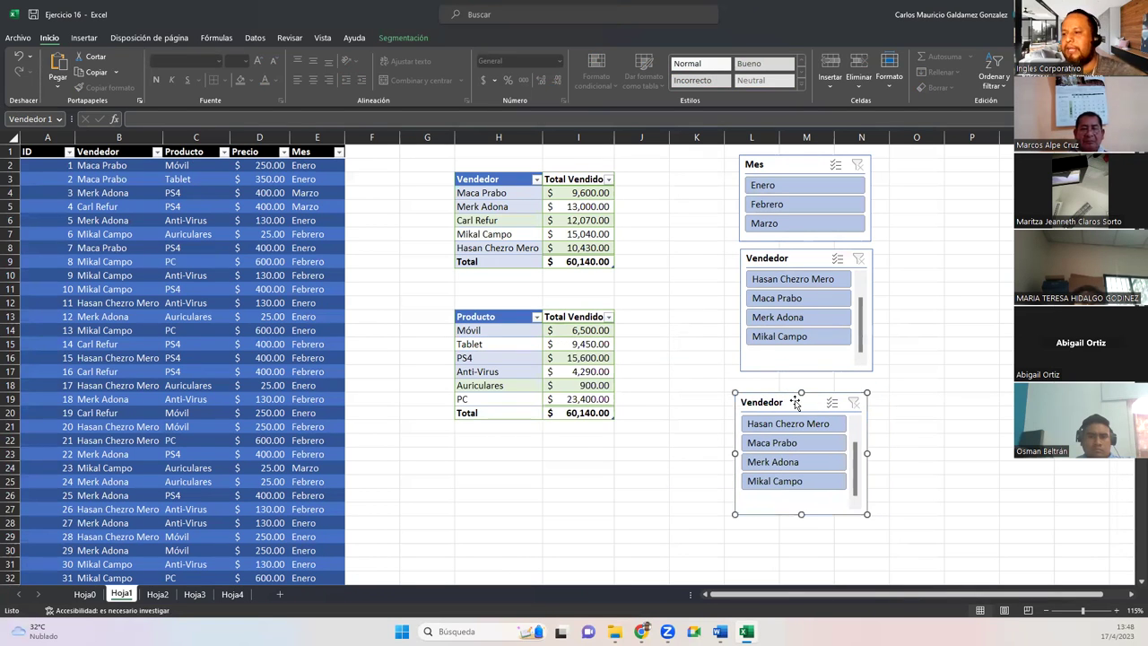
key("Delete")
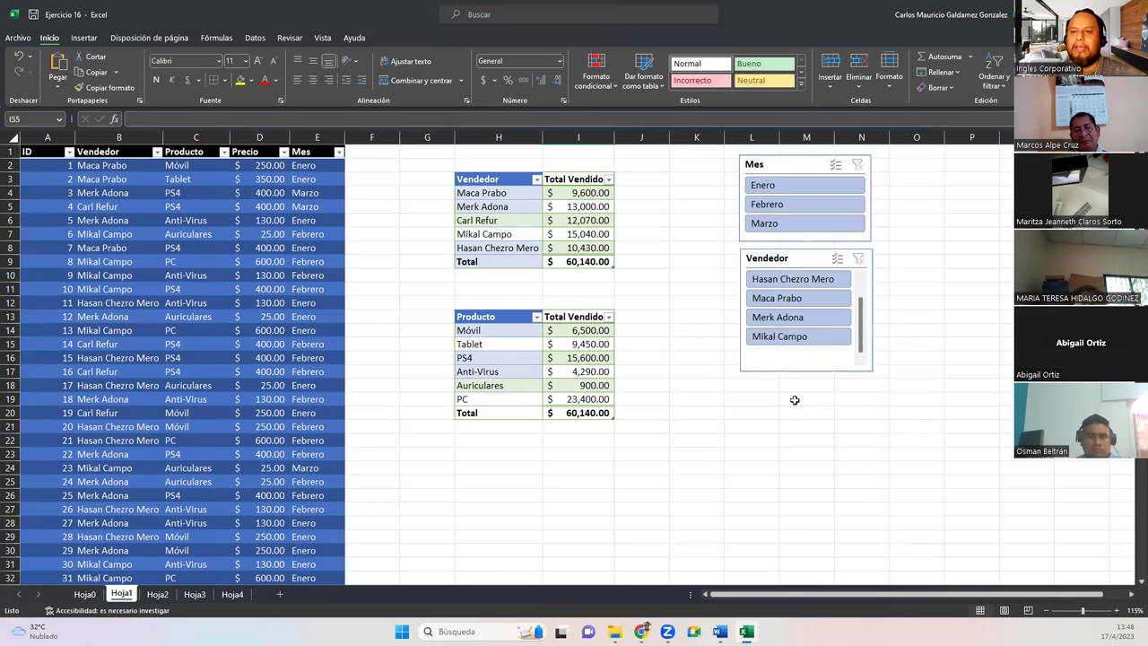
left_click(799, 264)
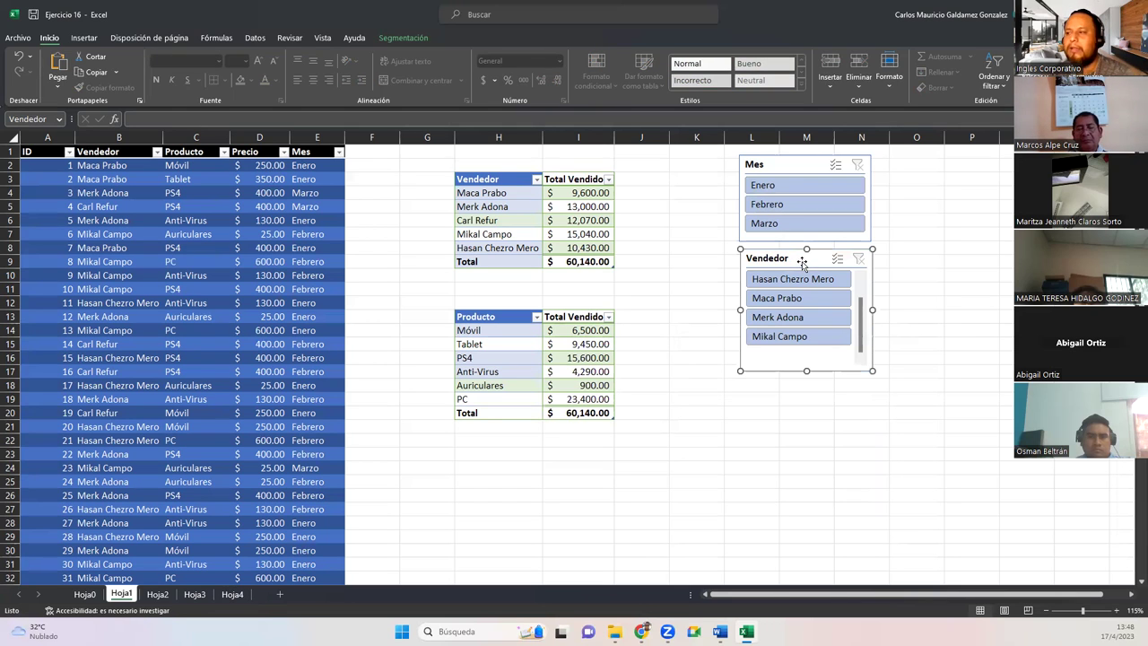
left_click_drag(802, 260, 783, 289)
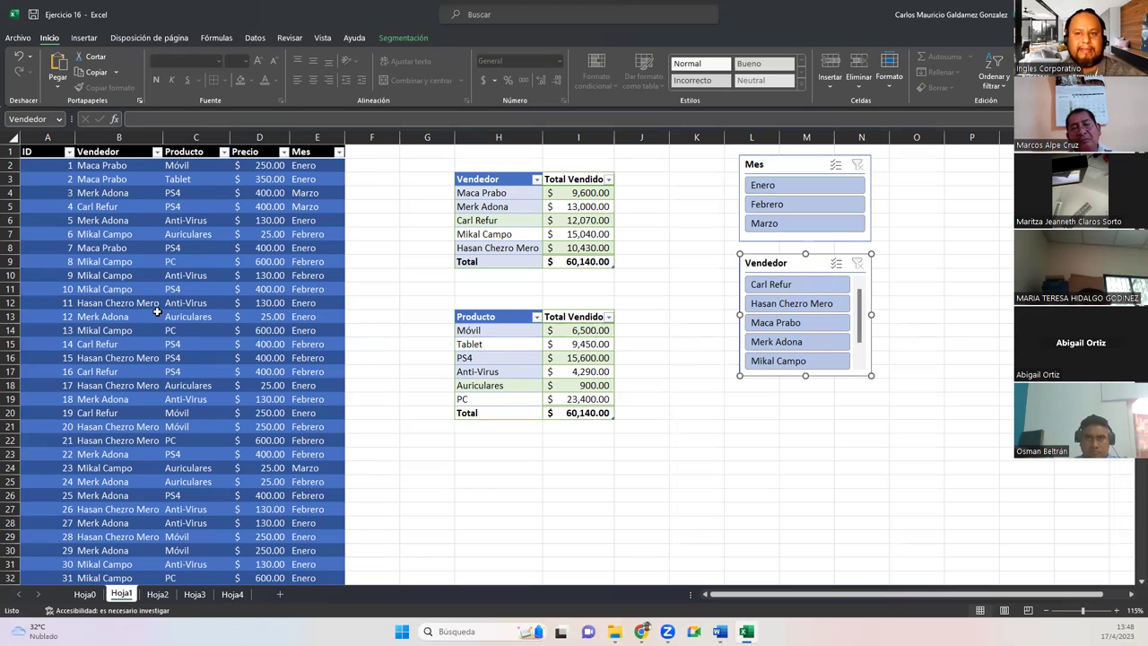
Step: Select the Vendedor slicer, then cell D9 in the main table, and display the table's design options
left_click(795, 263)
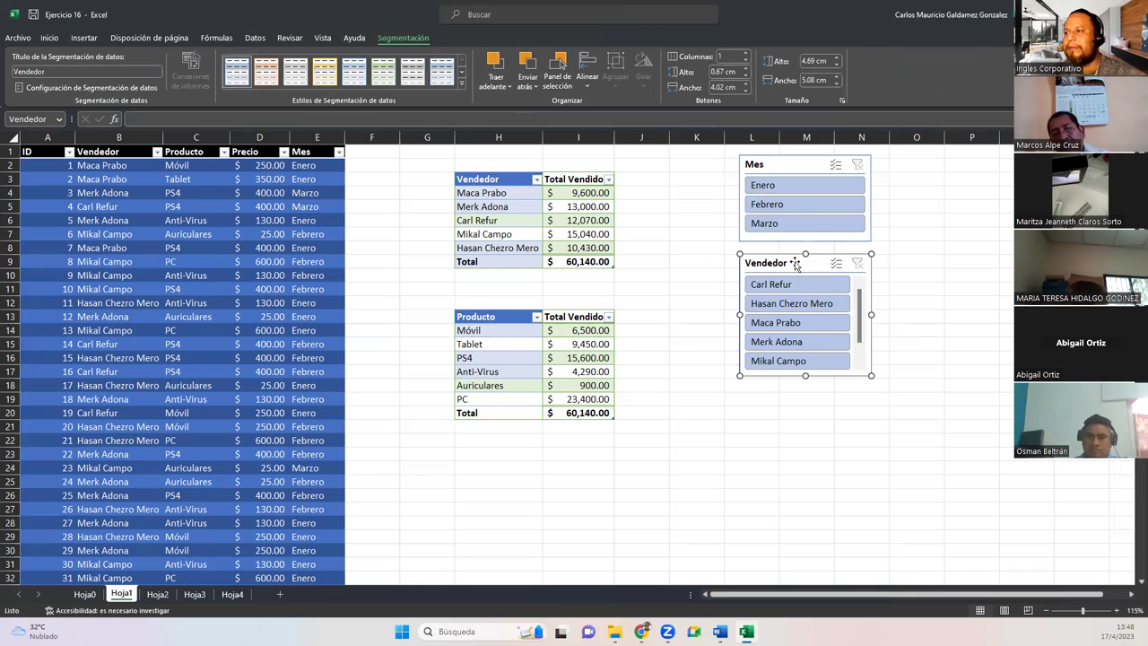
left_click(249, 260)
left_click(405, 37)
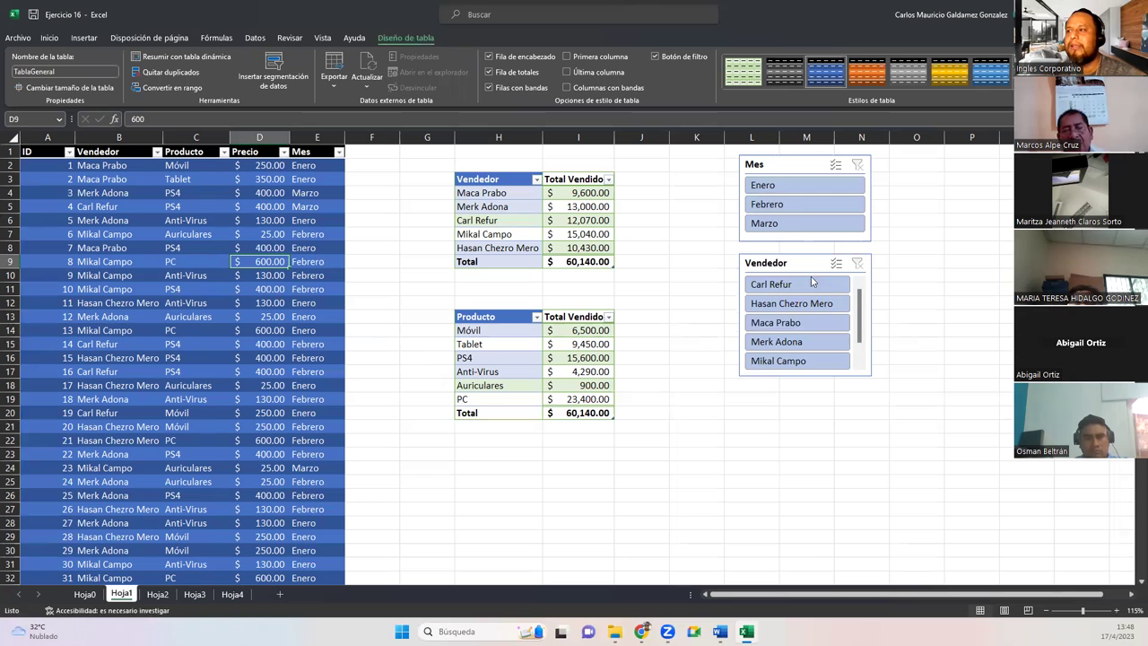
Step: Place the Mes and Vendedor slicers side by side next to the summary tables
left_click_drag(773, 164, 704, 167)
left_click_drag(781, 262, 876, 167)
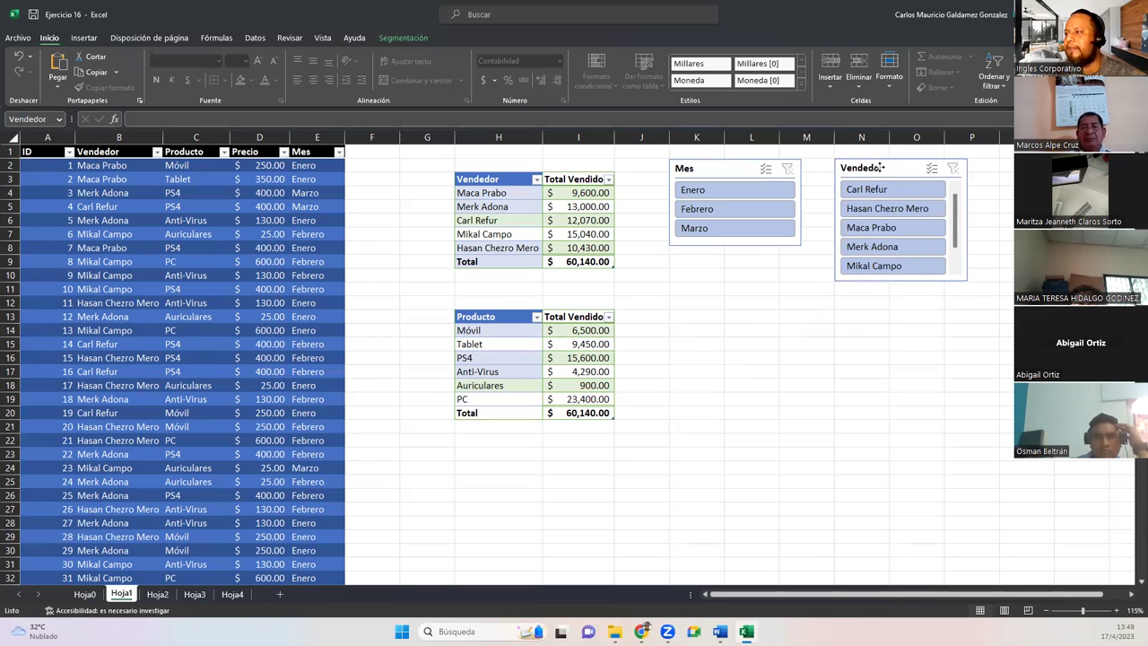
Step: Filter the main table to Enero and Febrero with the Mes slicer and to the third listed seller with the Vendedor slicer
left_click(696, 192)
left_click(698, 209, "ctrl")
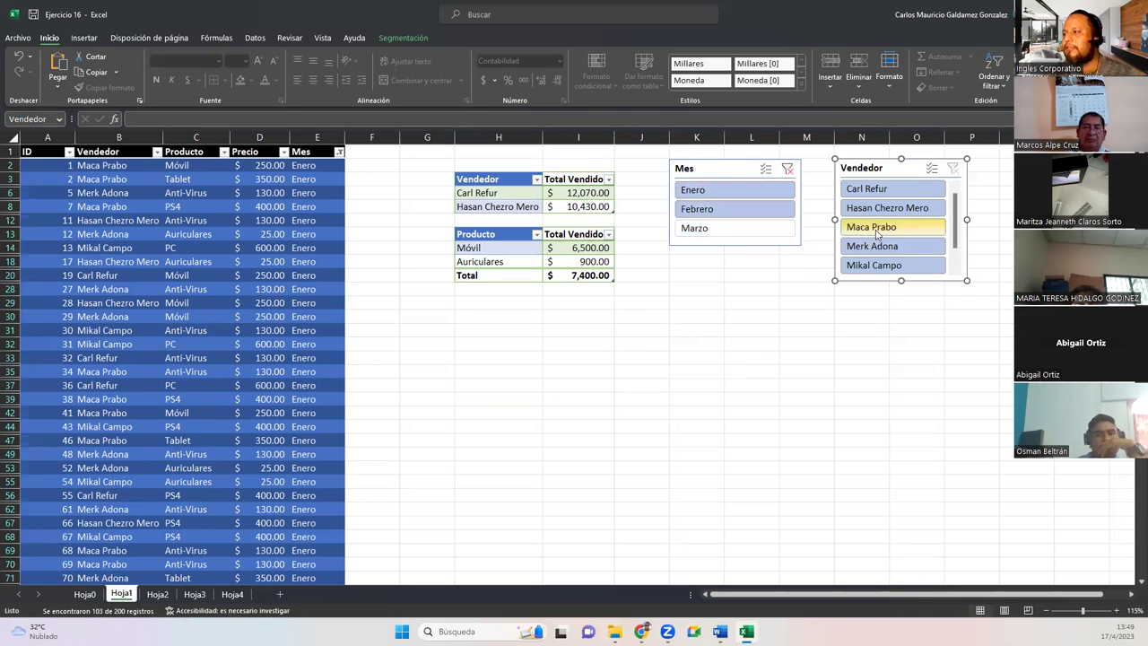
left_click(875, 230)
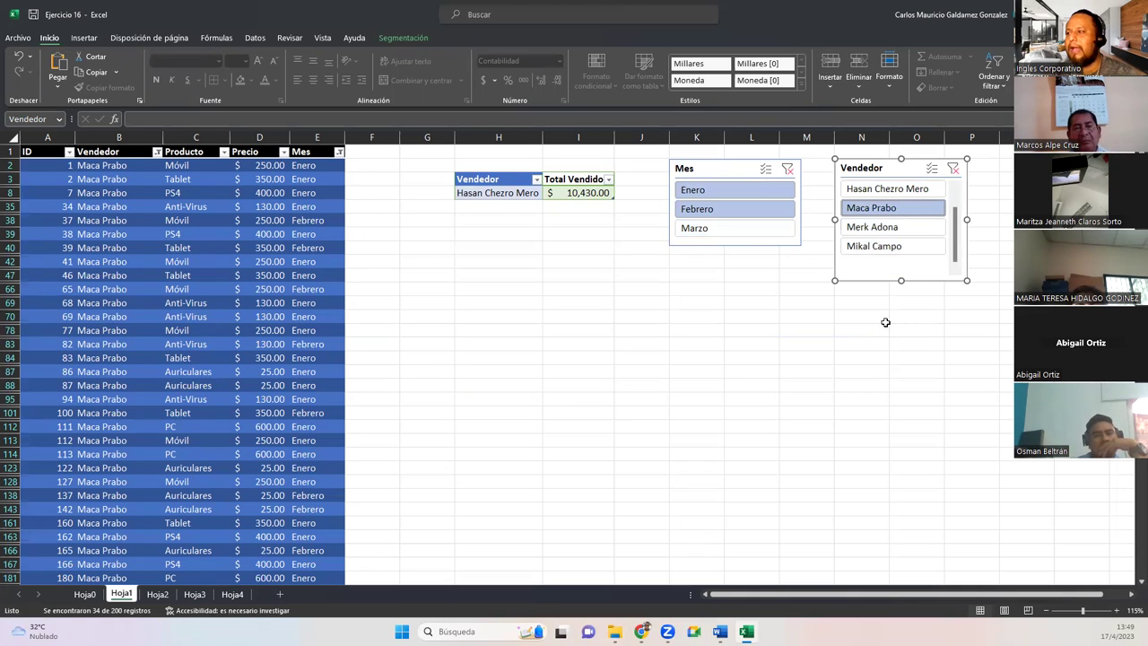
Step: Lengthen the Vendedor slicer to fit all five sellers without scrolling, and check the main table's total row
scroll(876, 255, "up", 1)
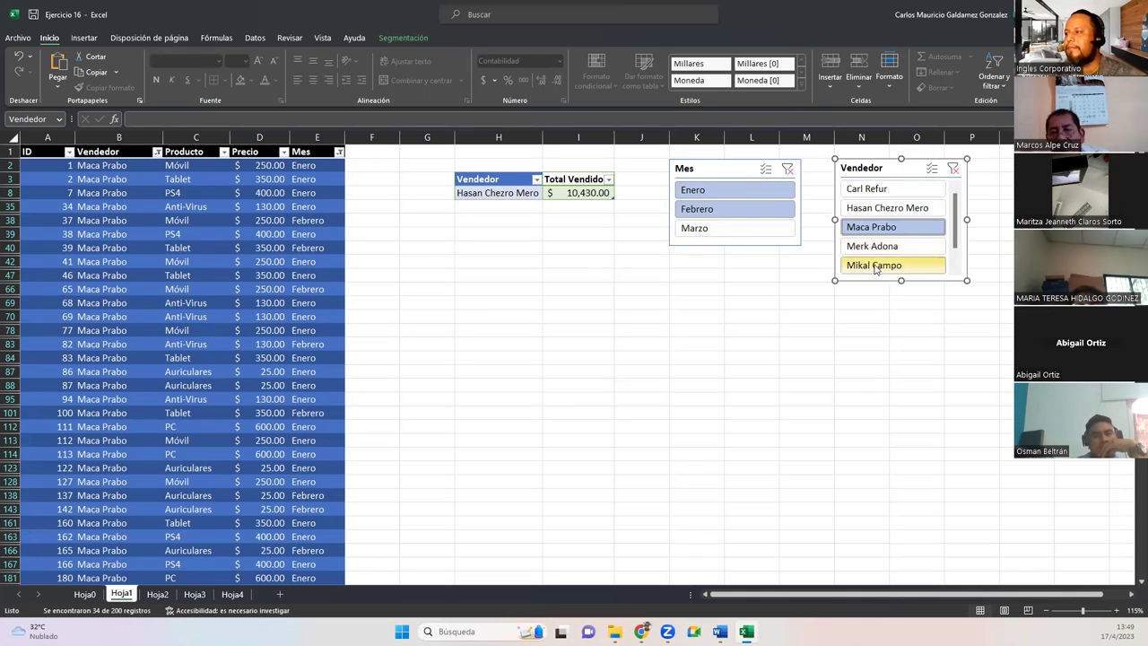
left_click_drag(902, 280, 901, 300)
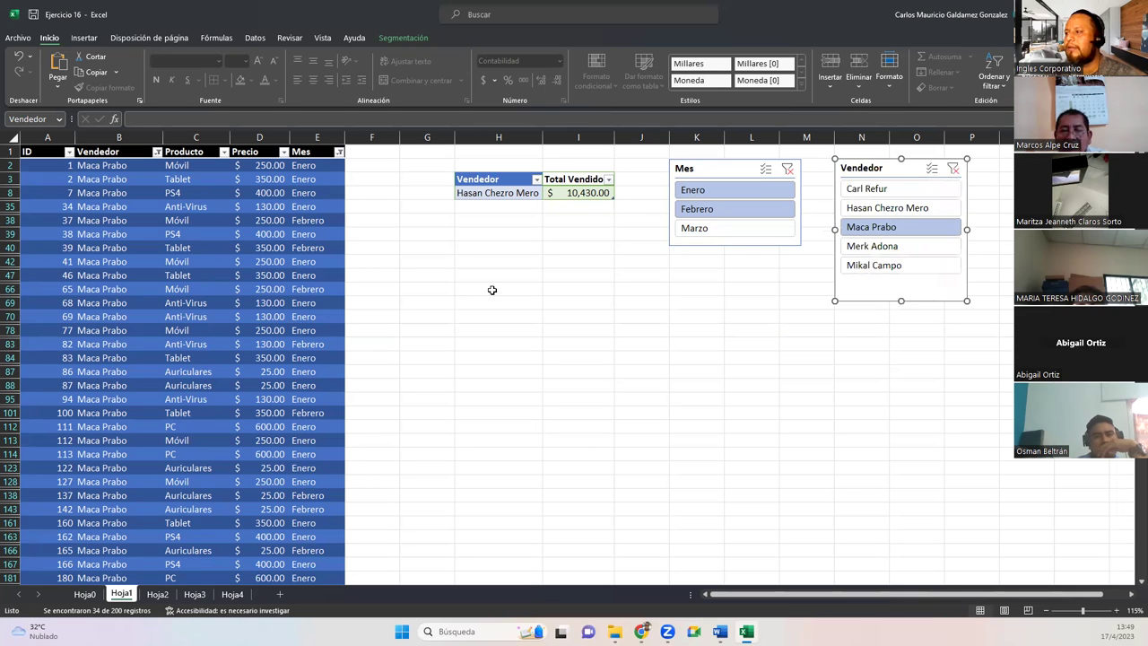
left_click(225, 331)
scroll(228, 333, "down", 8)
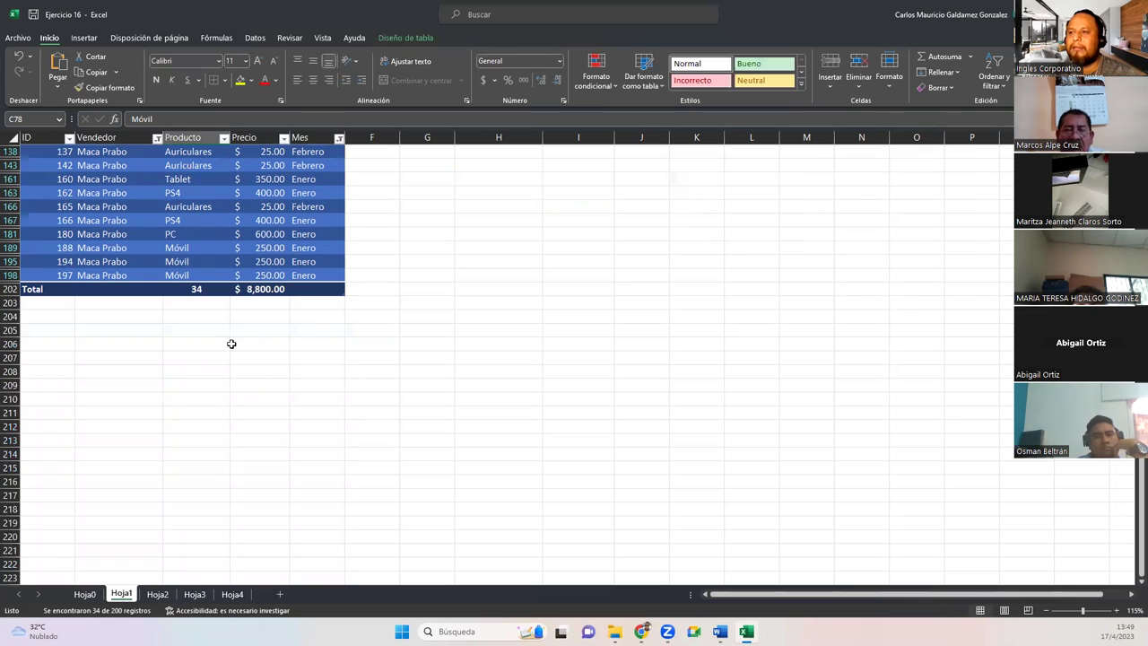
scroll(416, 329, "up", 1)
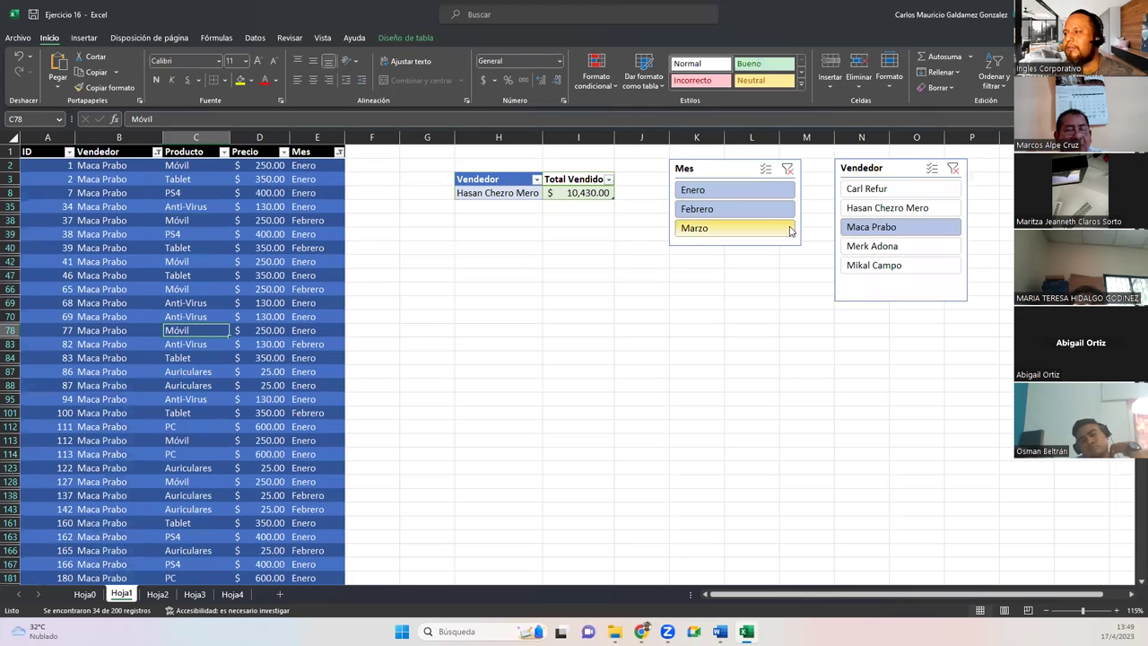
Step: Select the first and fourth listed sellers together in the Vendedor slicer and check the main table's total row
left_click(875, 191)
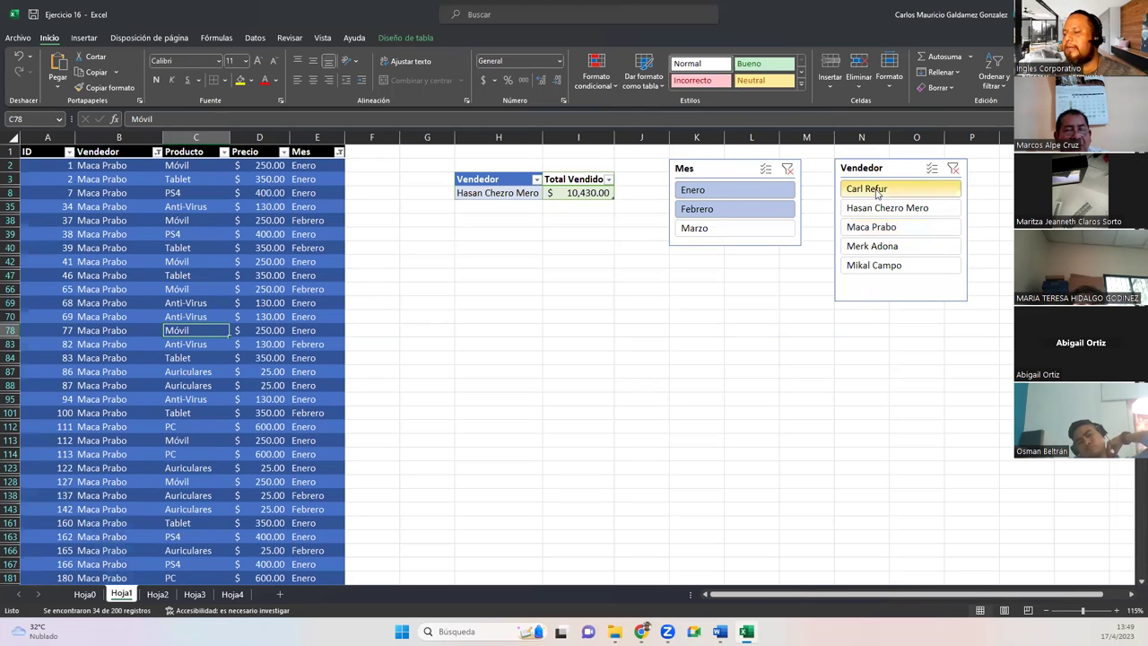
left_click(863, 248)
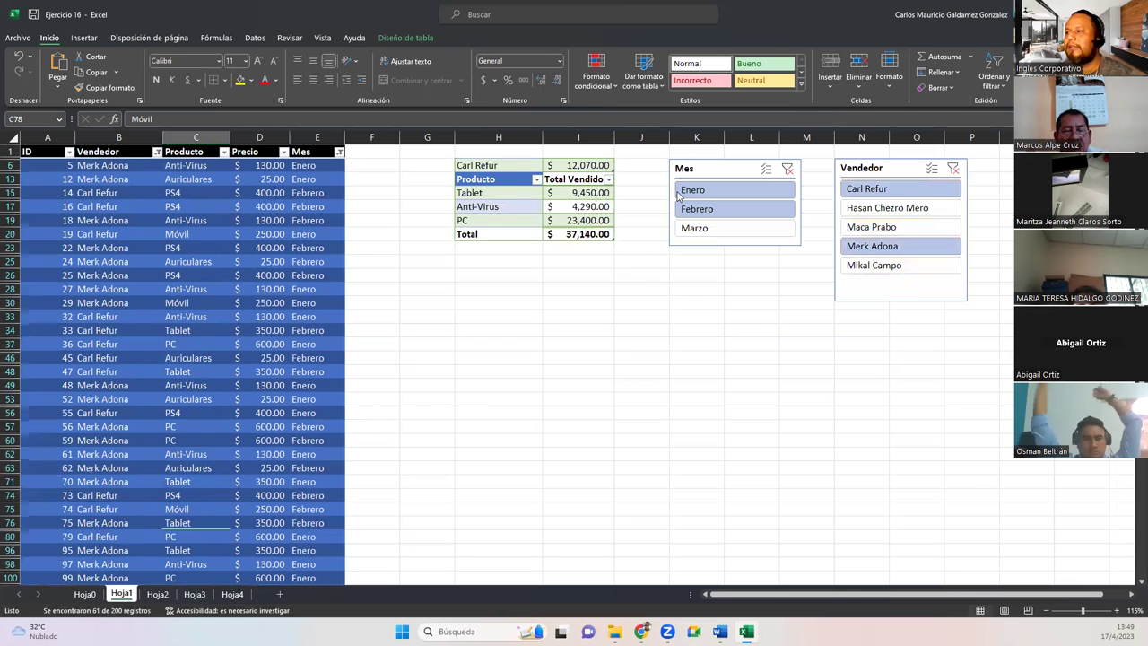
scroll(208, 341, "down", 10)
scroll(254, 341, "down", 10)
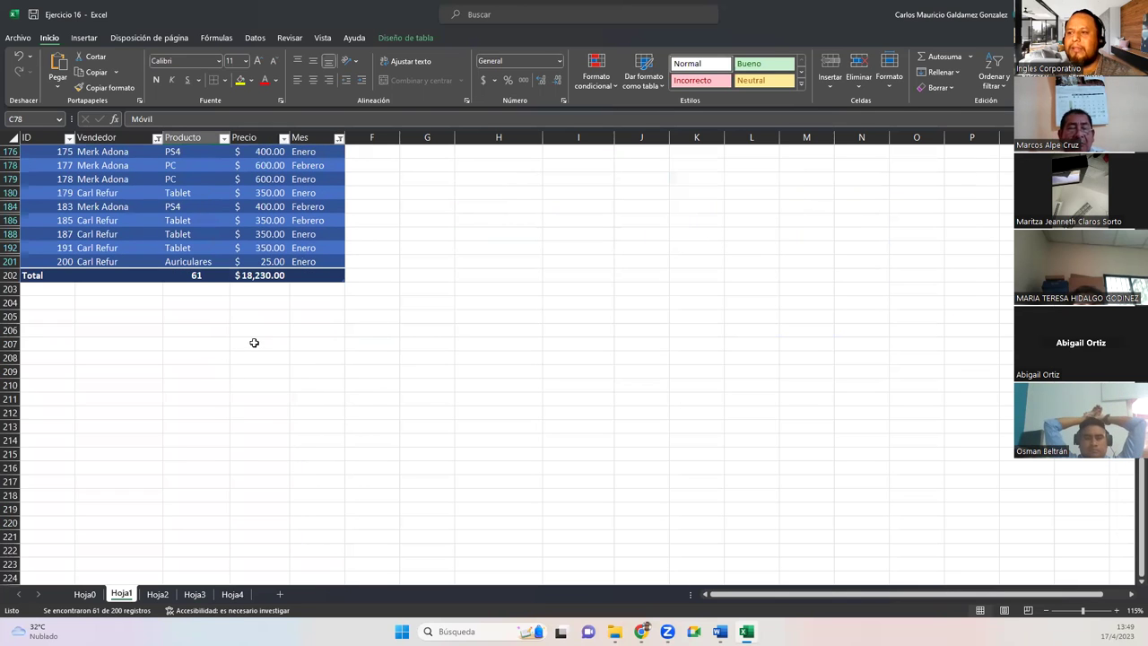
scroll(301, 347, "up", 11)
scroll(291, 346, "up", 9)
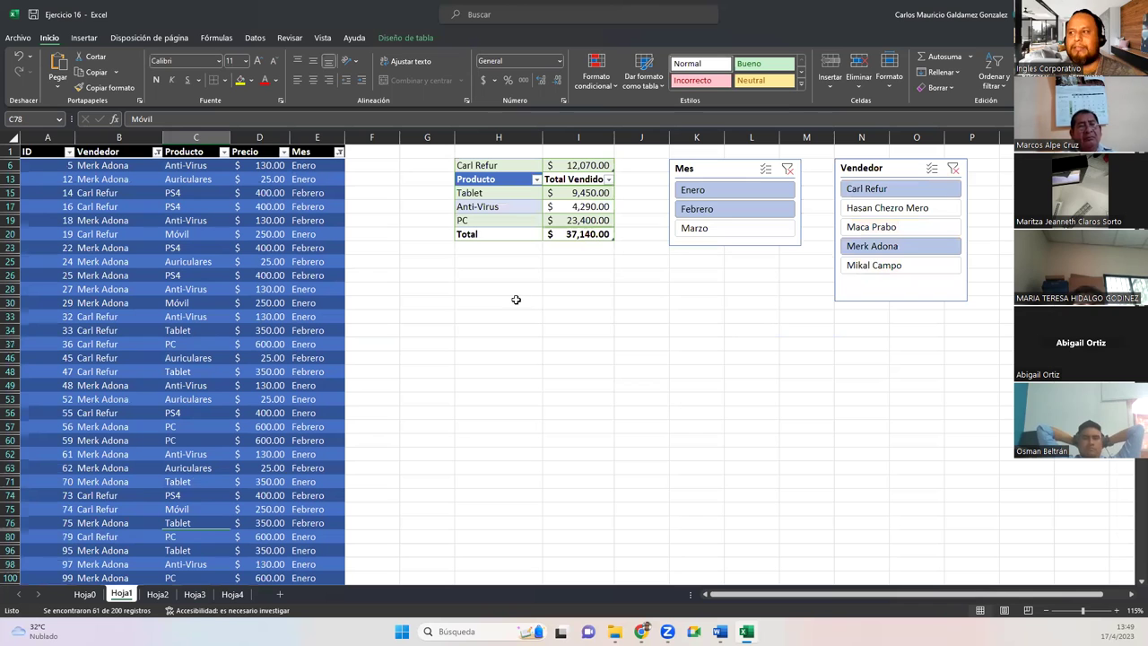
Step: Clear the Mes and Vendedor slicer filters, filter to the third listed seller once more, and clear the Vendedor filter again
left_click(953, 168)
left_click(885, 235)
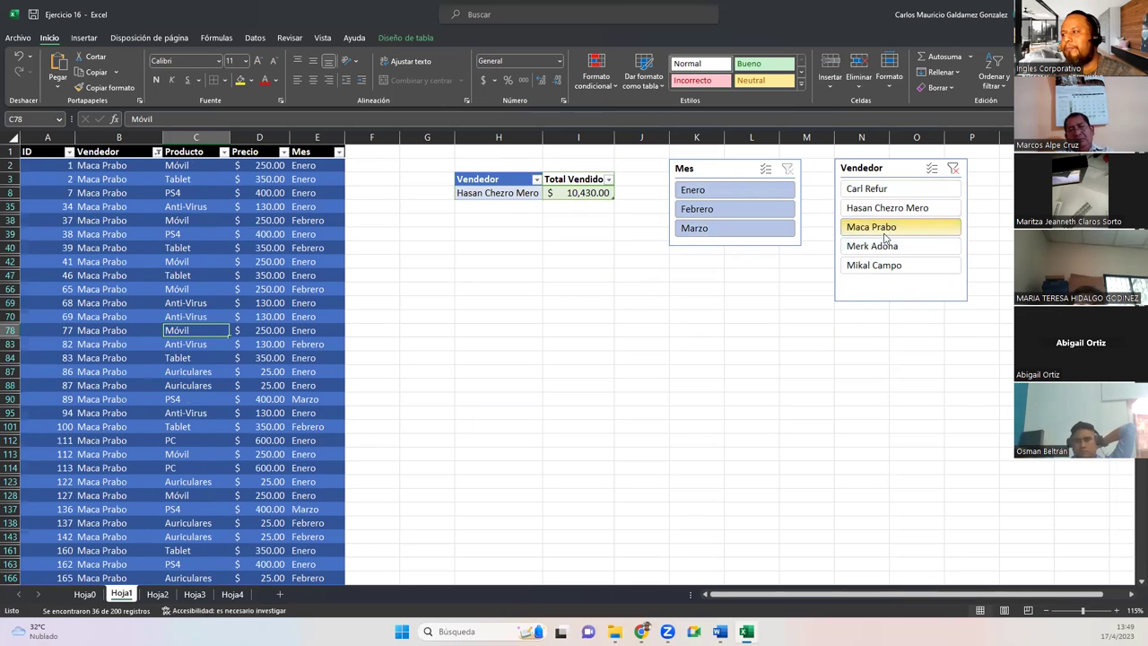
left_click(952, 168)
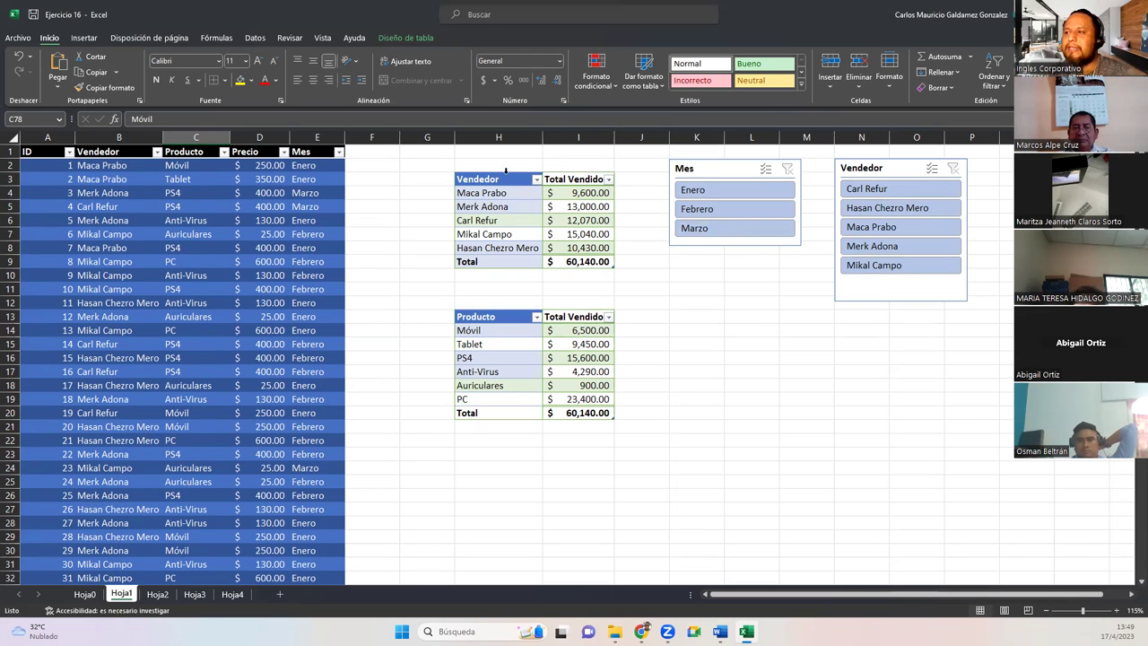
Step: Review the seller and product summary tables and the formula in the product table's total cell
left_click_drag(484, 179, 574, 263)
left_click_drag(479, 317, 565, 413)
left_click(565, 413)
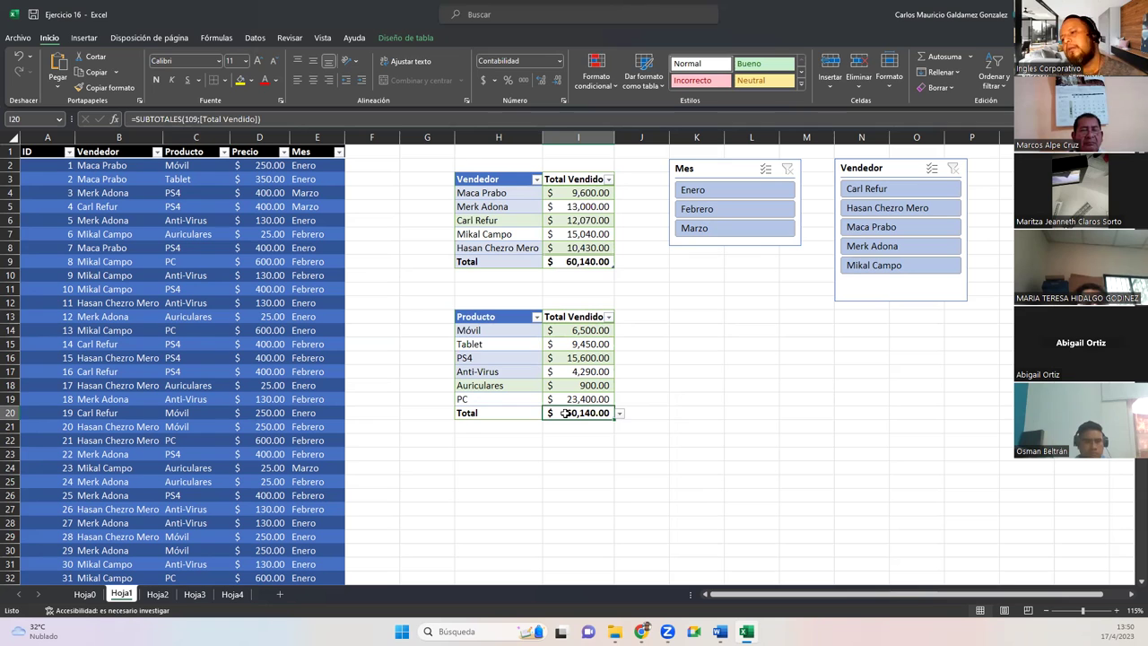
Step: Delete the blank Hoja2 sheet
left_click(158, 595)
right_click(158, 595)
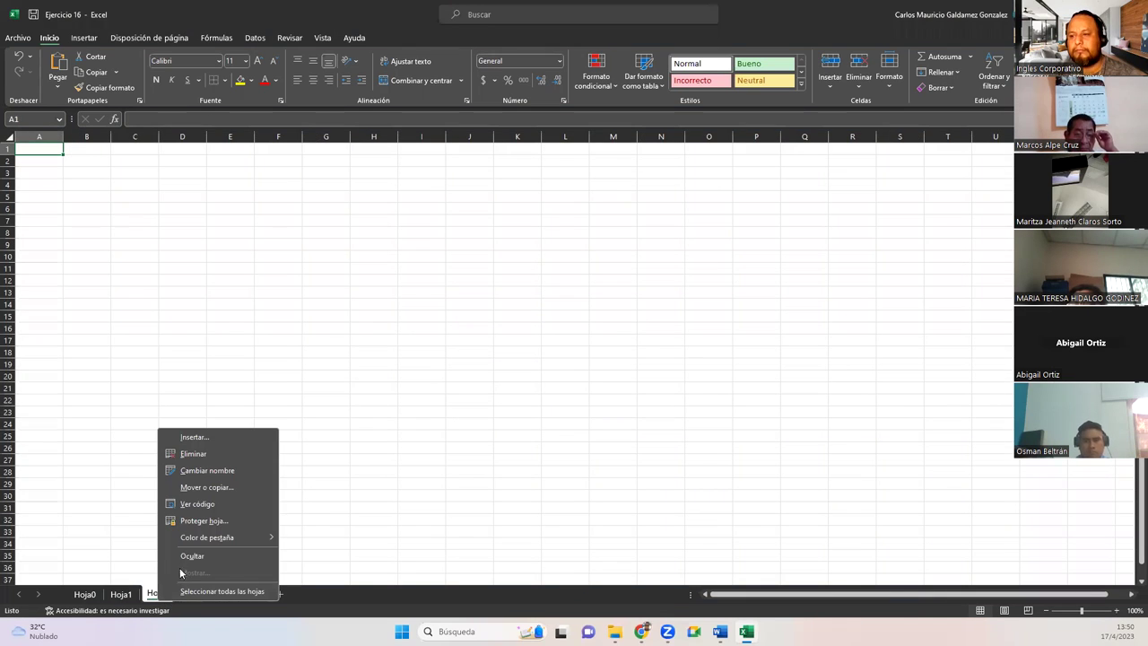
left_click(192, 454)
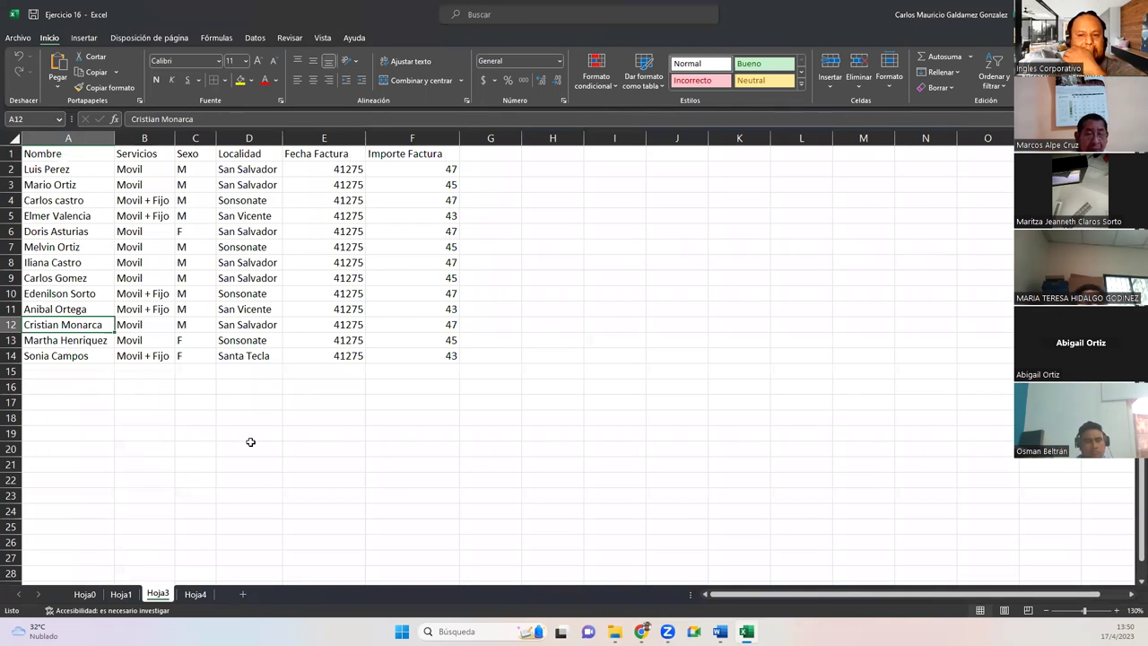
Step: Take a screen clip of the services data table on Hoja3 and return to cell I4
left_click(206, 433)
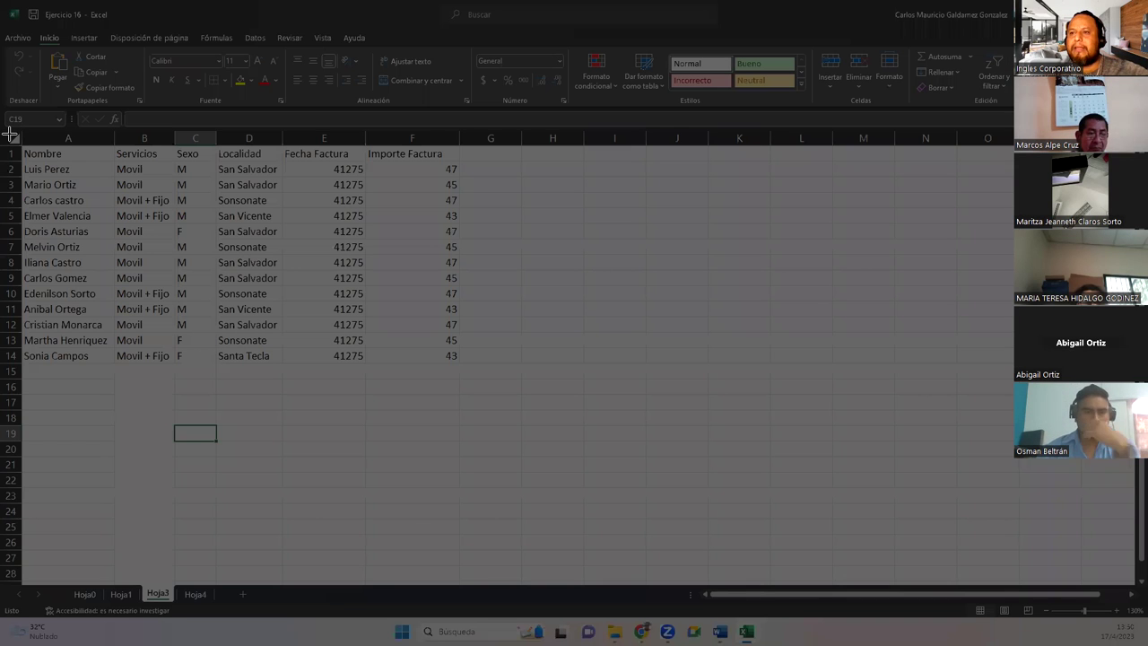
left_click_drag(2, 130, 515, 407)
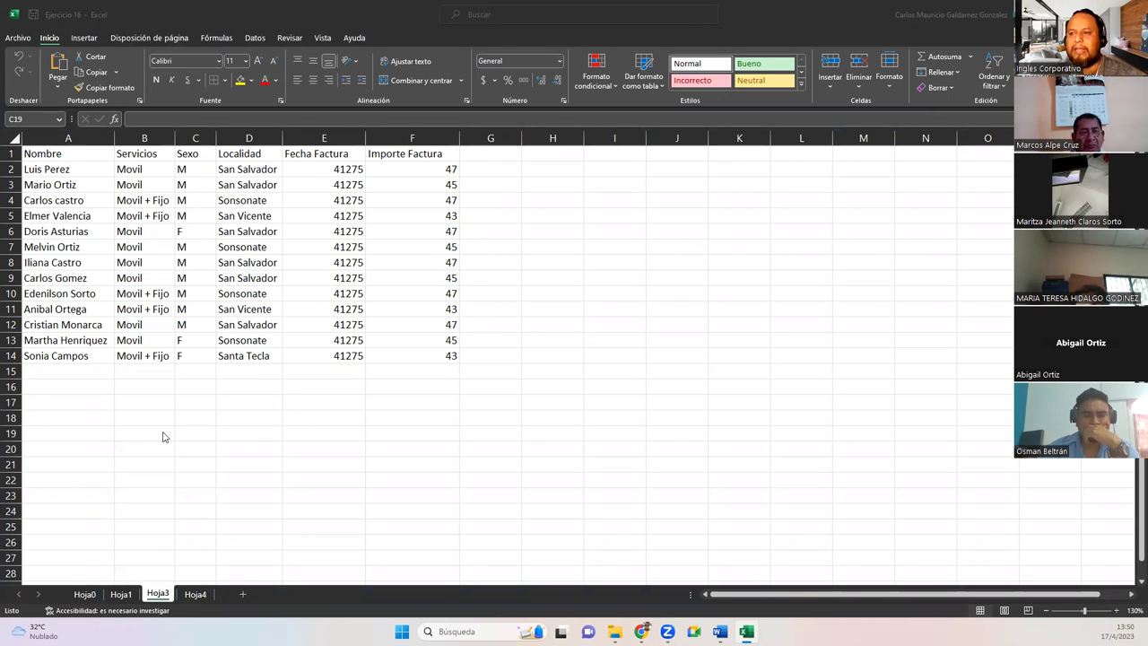
left_click(629, 202)
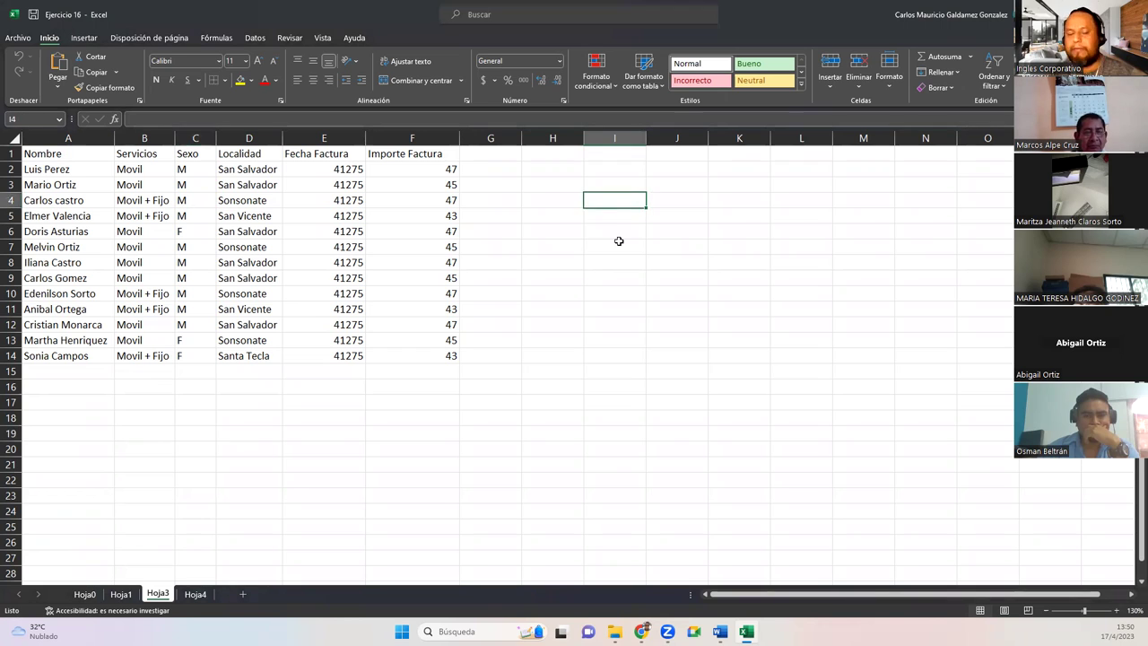
type("Tabla")
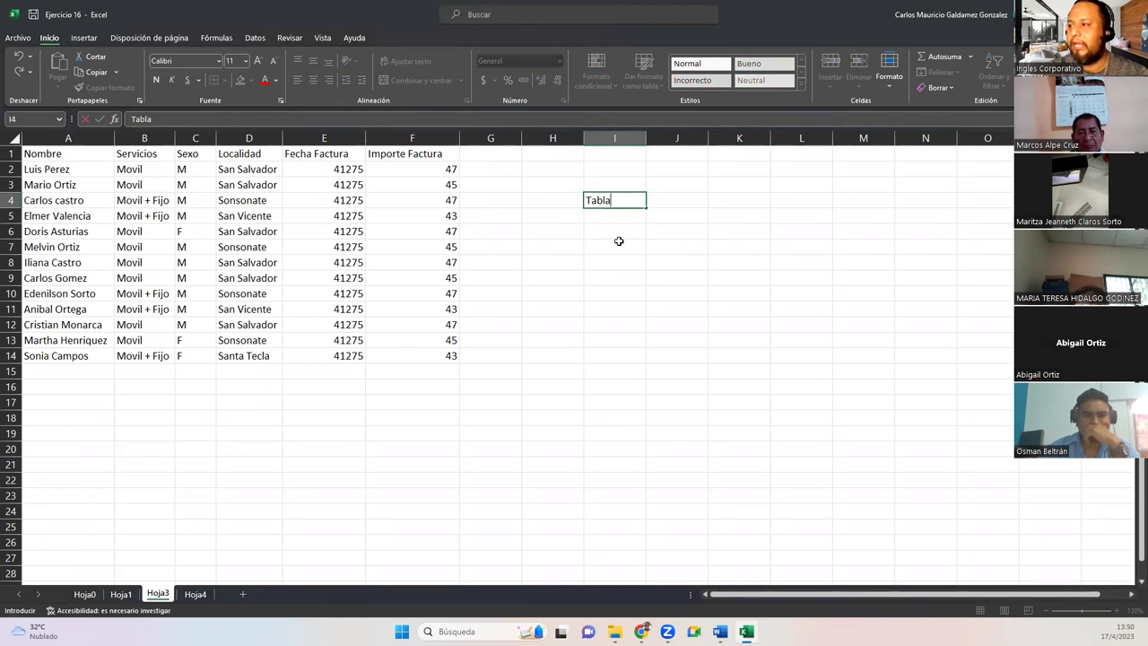
key("BackSpace")
key("BackSpace")
key("BackSpace")
key("BackSpace")
key("BackSpace")
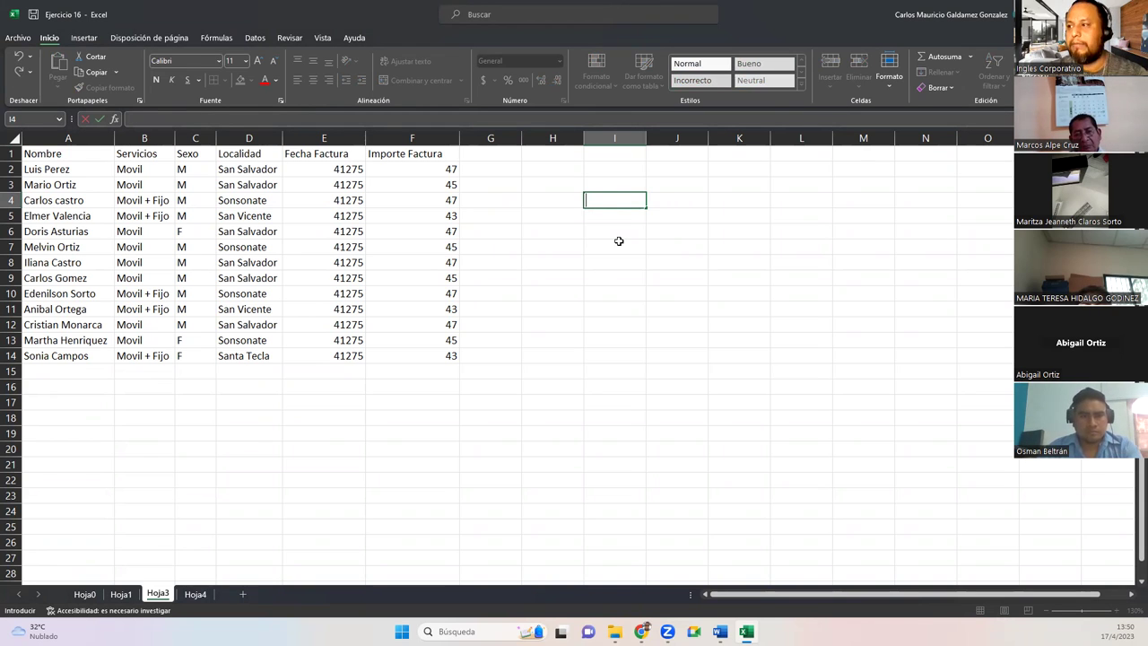
type("Crear")
key("BackSpace")
key("BackSpace")
key("BackSpace")
key("BackSpace")
key("BackSpace")
Step: Enter the instructions "Digitar los Datos" in I4 and "Crear Tabla Inteligente (CTRL+T)" in I5
type("Di")
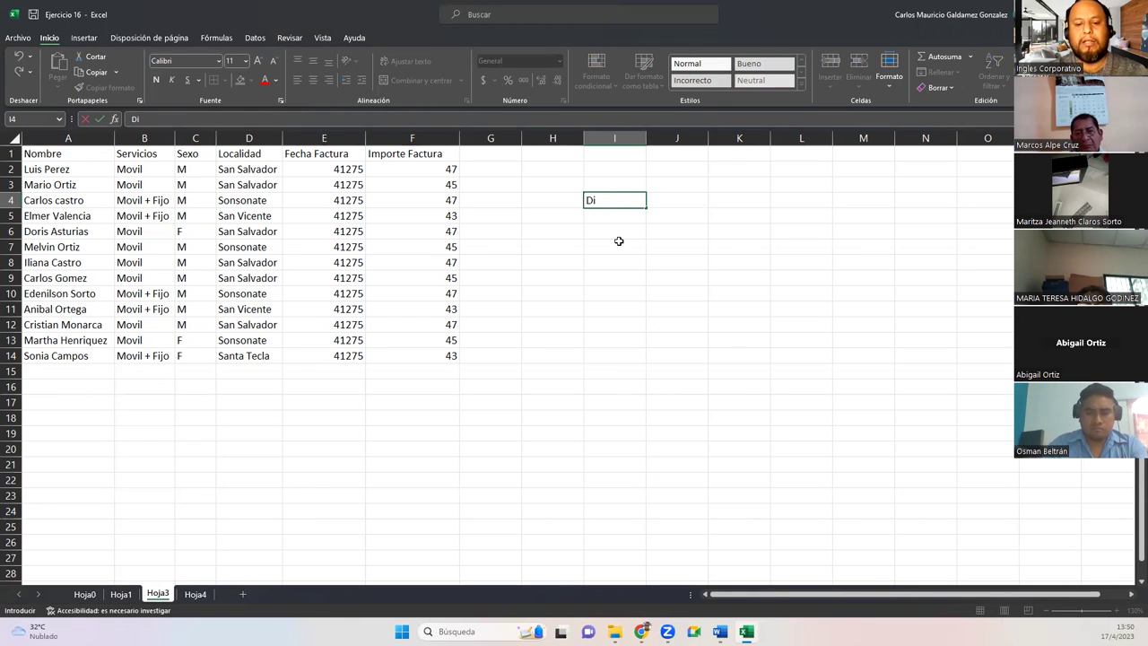
type("gitar los Datos")
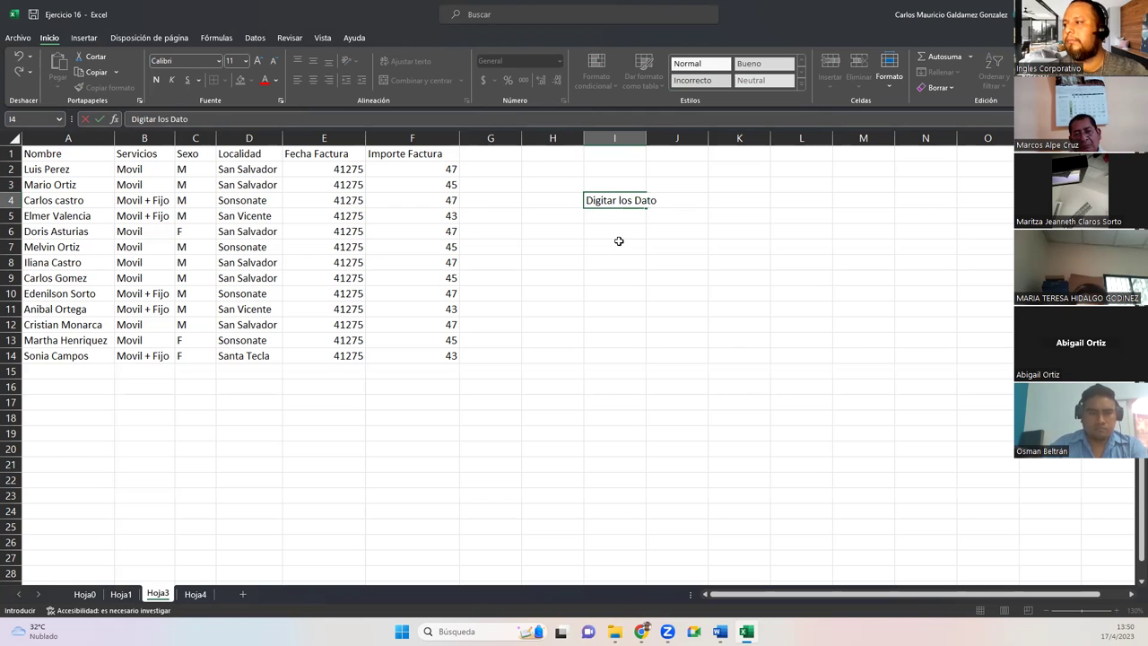
key("Return")
type("Crear T")
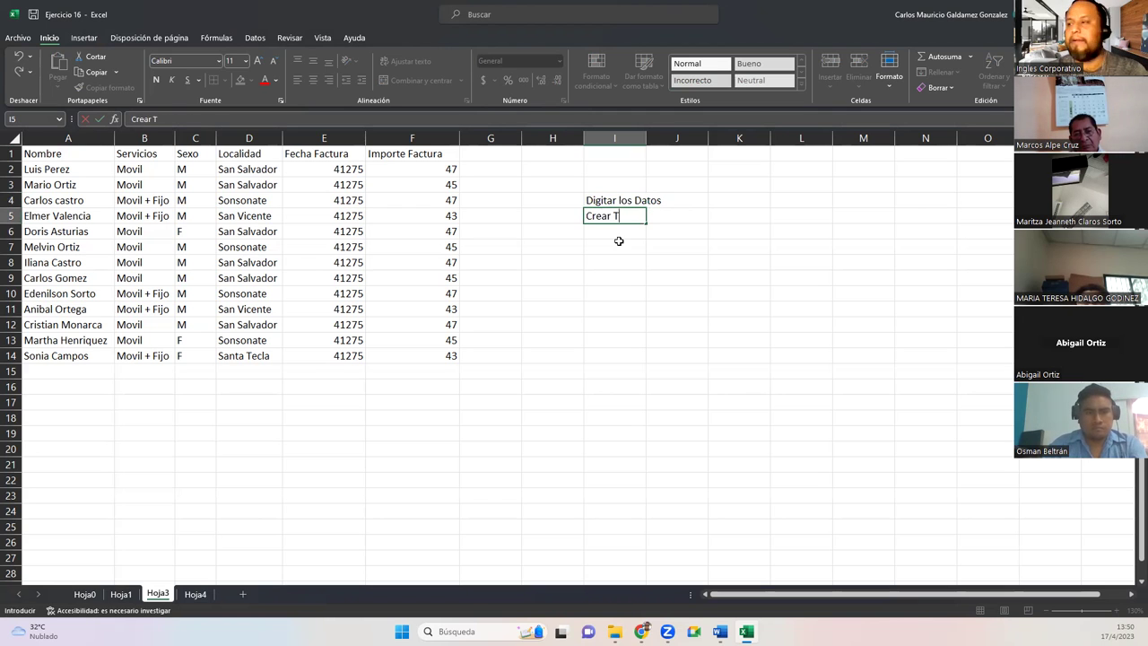
type("abla Int")
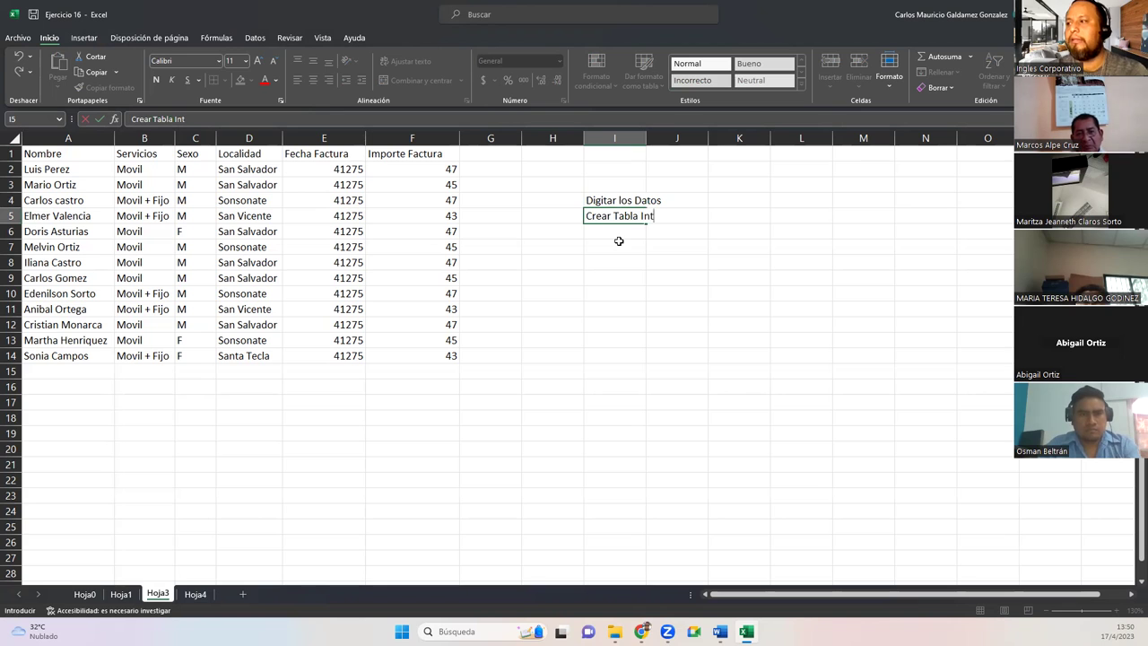
type("eligente (CTRL+T)")
key("Return")
Step: Add the instruction "Aplicar formato" in I6
type("A")
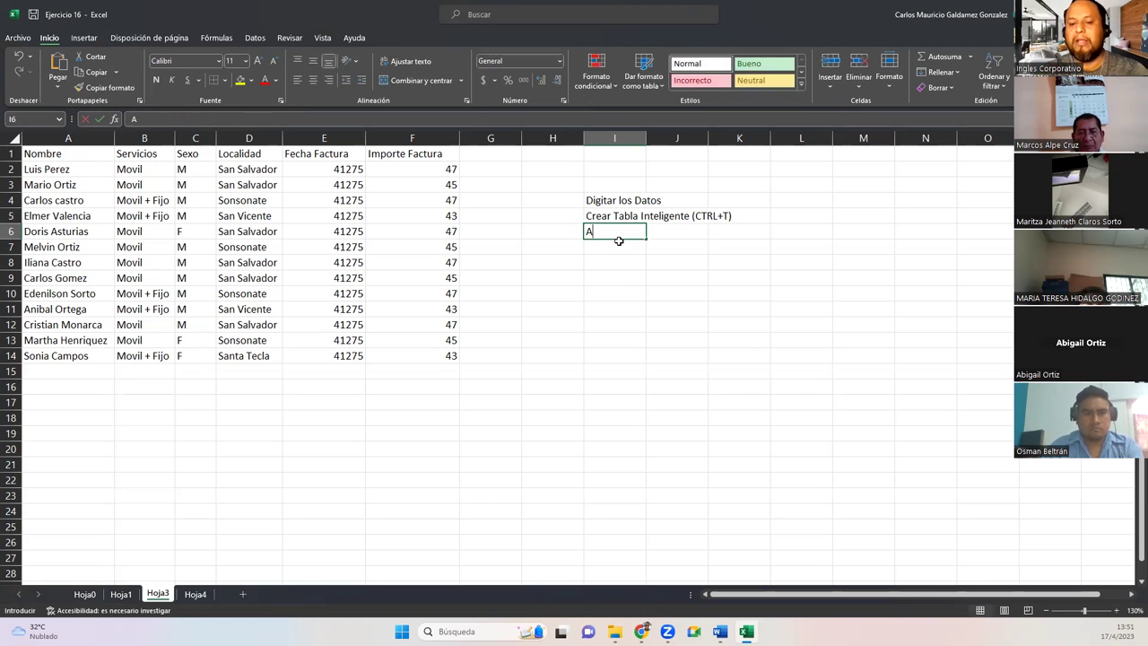
type("plicar formato")
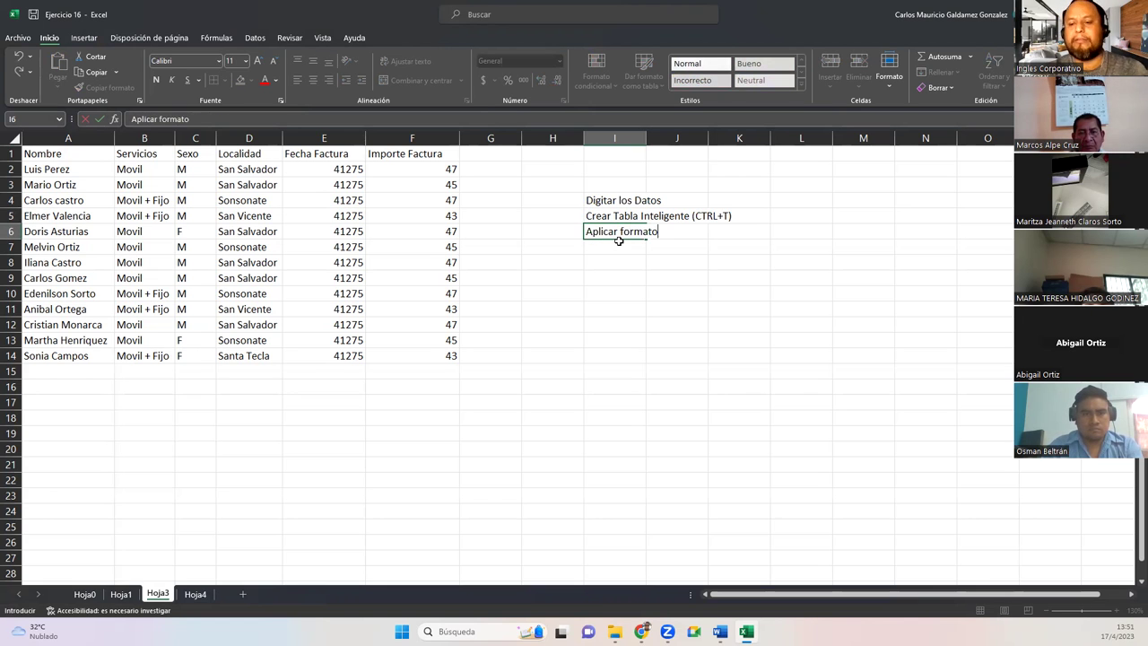
key("Return")
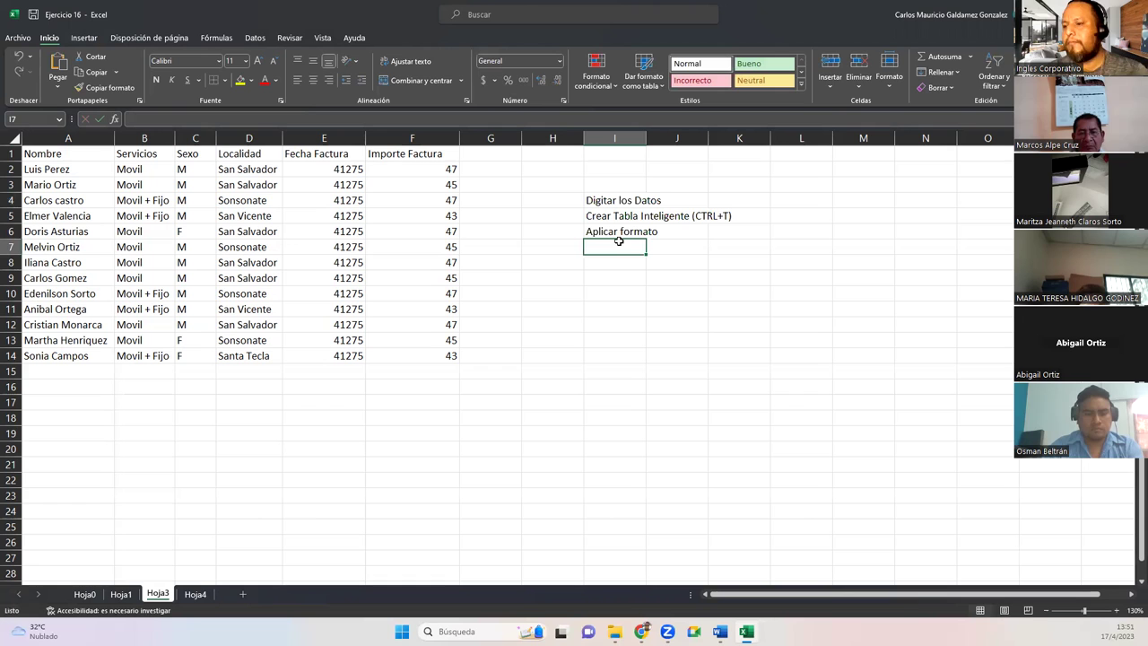
Step: Check the table design options available for the main sales table on Hoja1
left_click(122, 594)
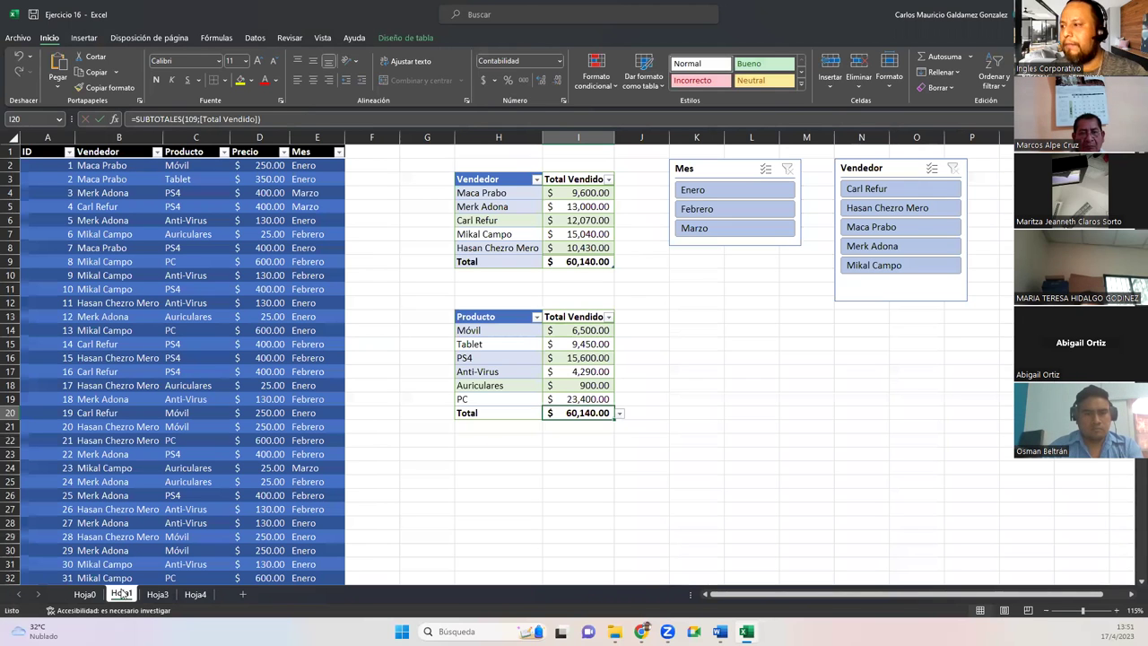
left_click(145, 250)
left_click(406, 37)
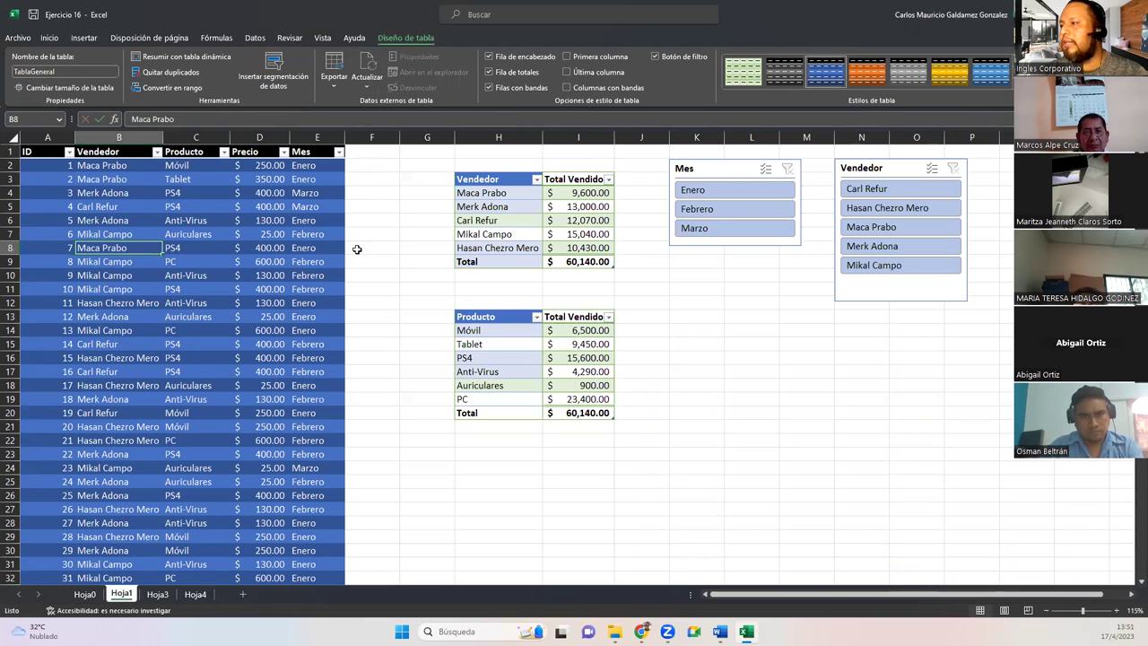
Step: Add the instruction "Aplicar algunas opciones de estilo a tabla." in I7 on Hoja3
left_click(158, 595)
type("Aplica")
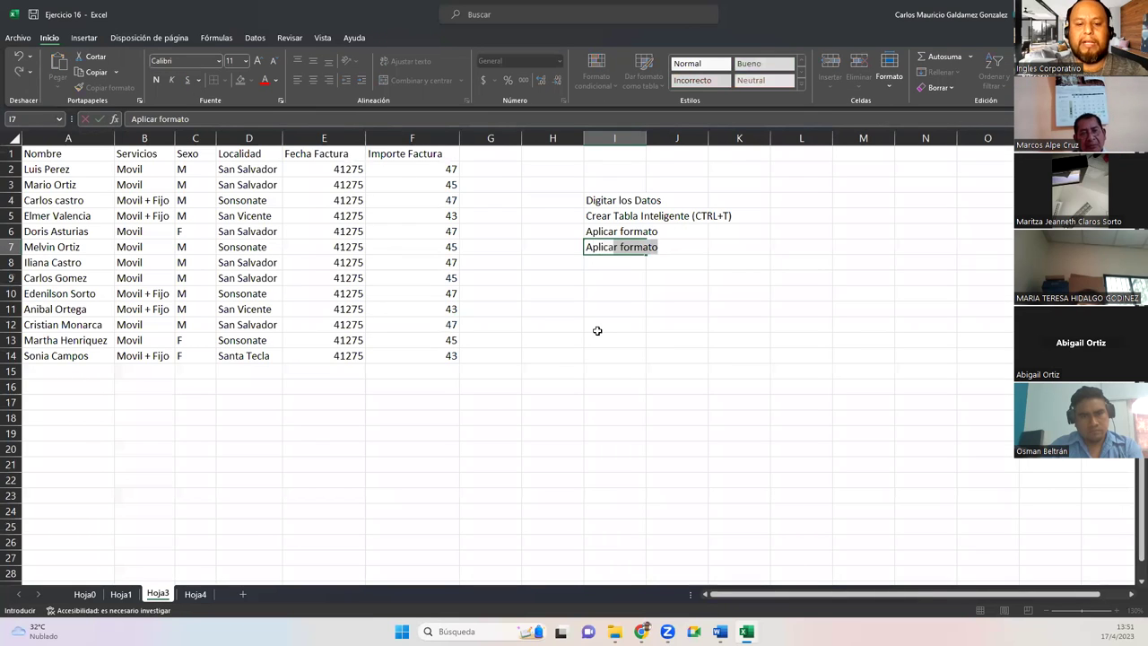
type("r algunas opcio")
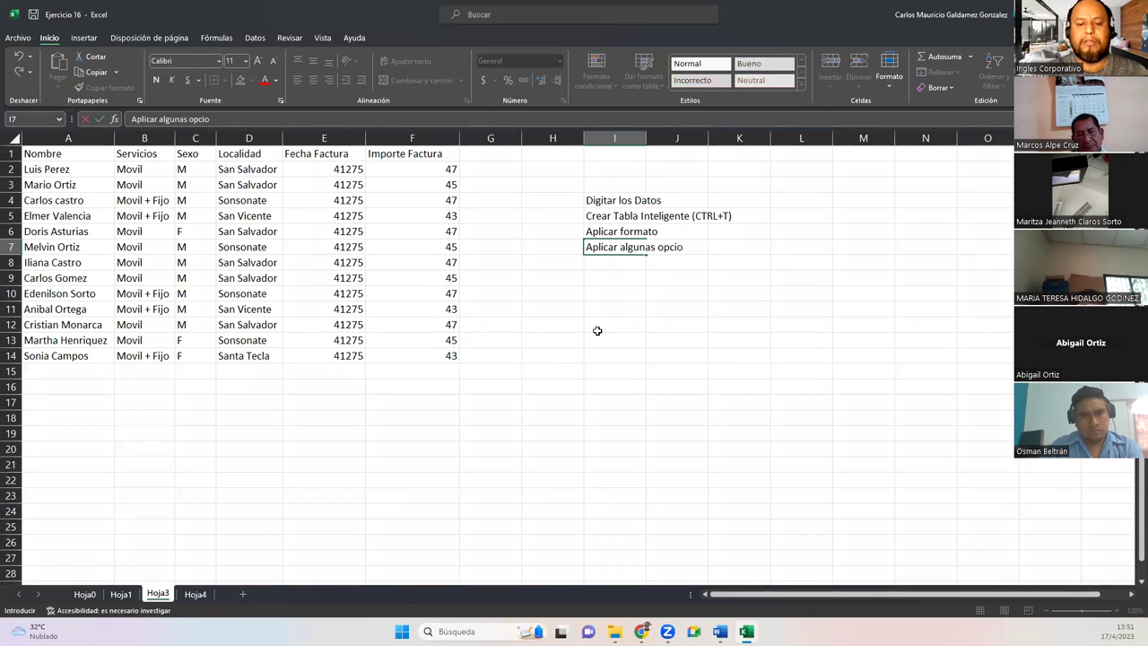
type("nes de estil")
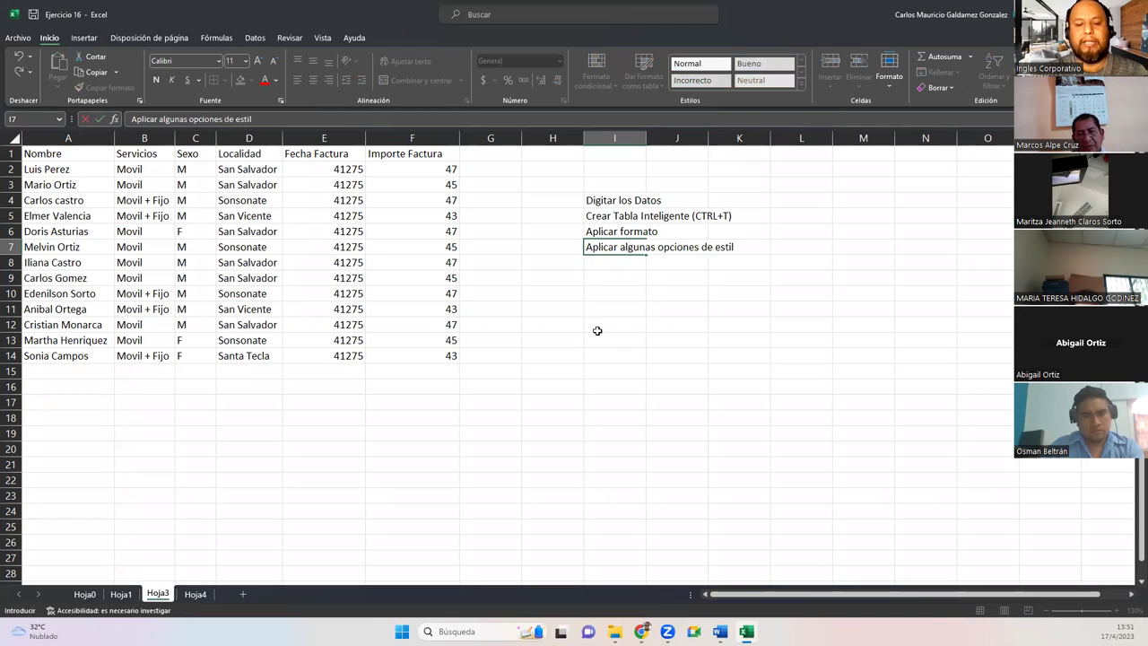
type("o a tabla.")
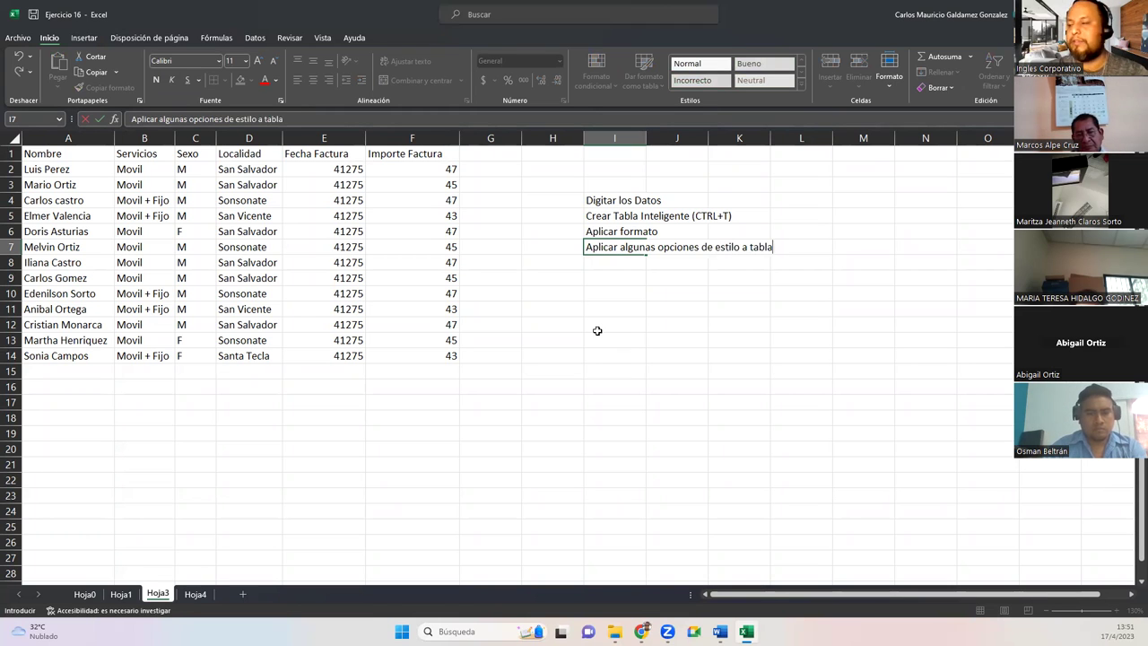
key("Return")
Step: Add the instruction "Cambiarle el nombre por: TBServicios" in I8
type("Cambiarl")
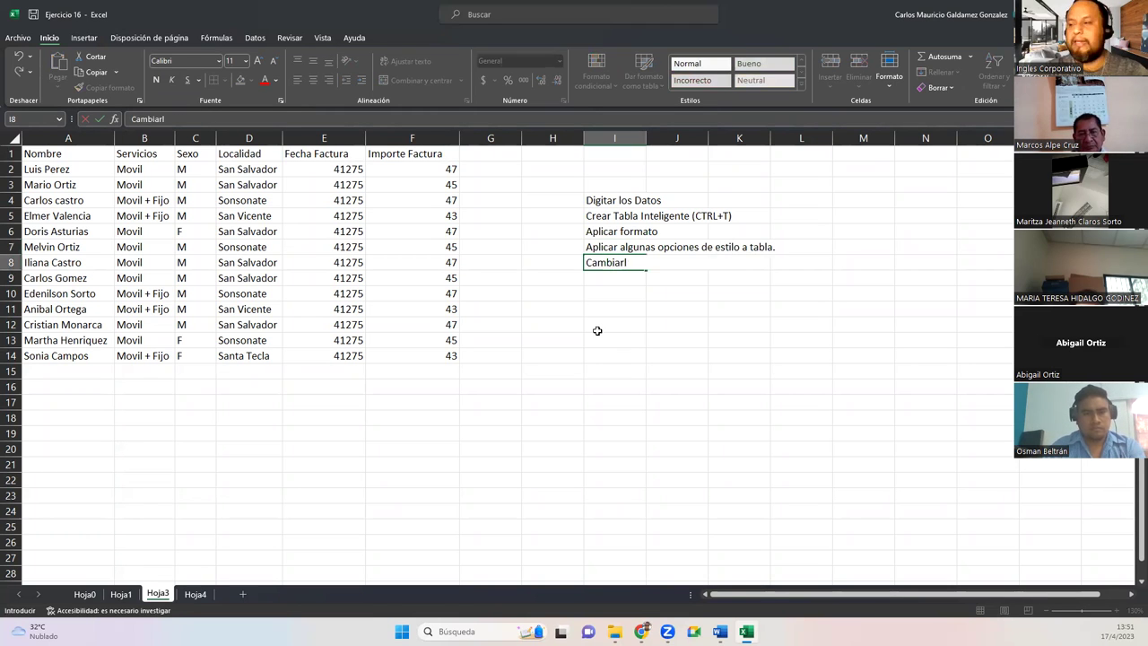
type("e el nombre:")
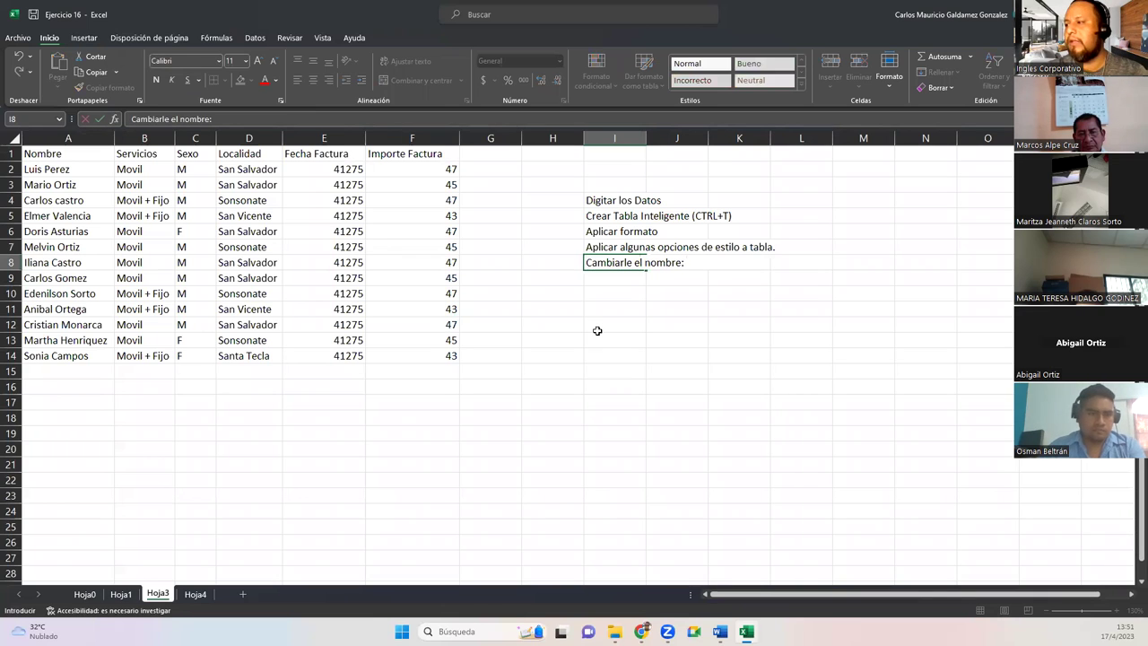
type(" POr")
key("BackSpace")
key("BackSpace")
type("ort")
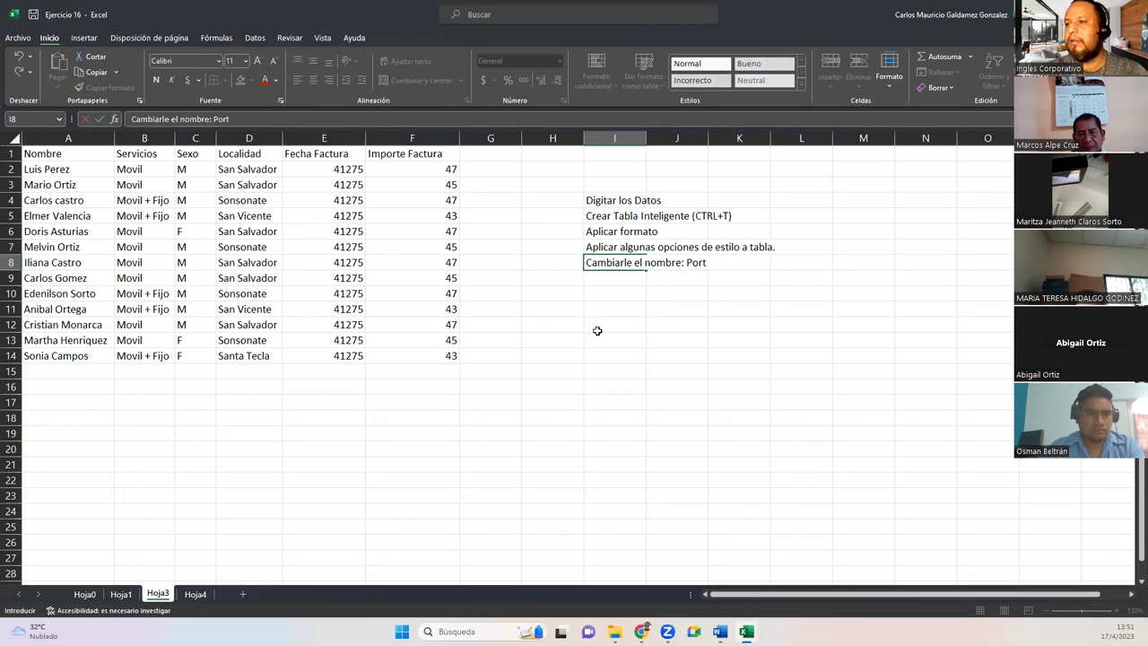
type(" Tab")
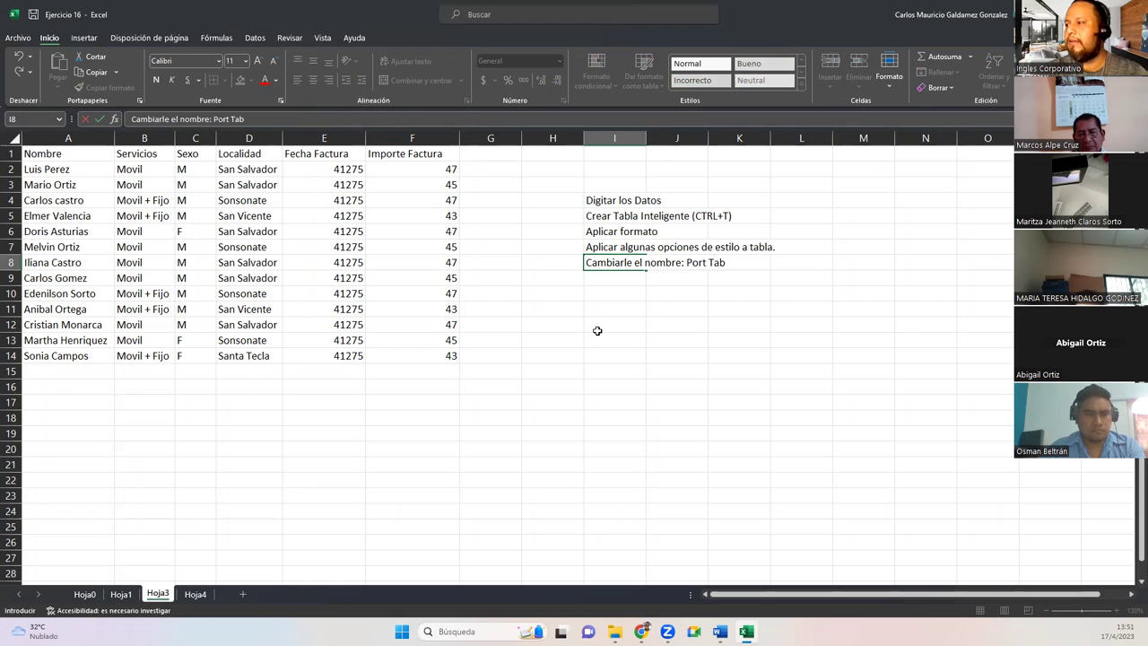
type("l")
key("BackSpace")
key("BackSpace")
key("BackSpace")
key("BackSpace")
key("BackSpace")
key("BackSpace")
key("BackSpace")
key("BackSpace")
key("BackSpace")
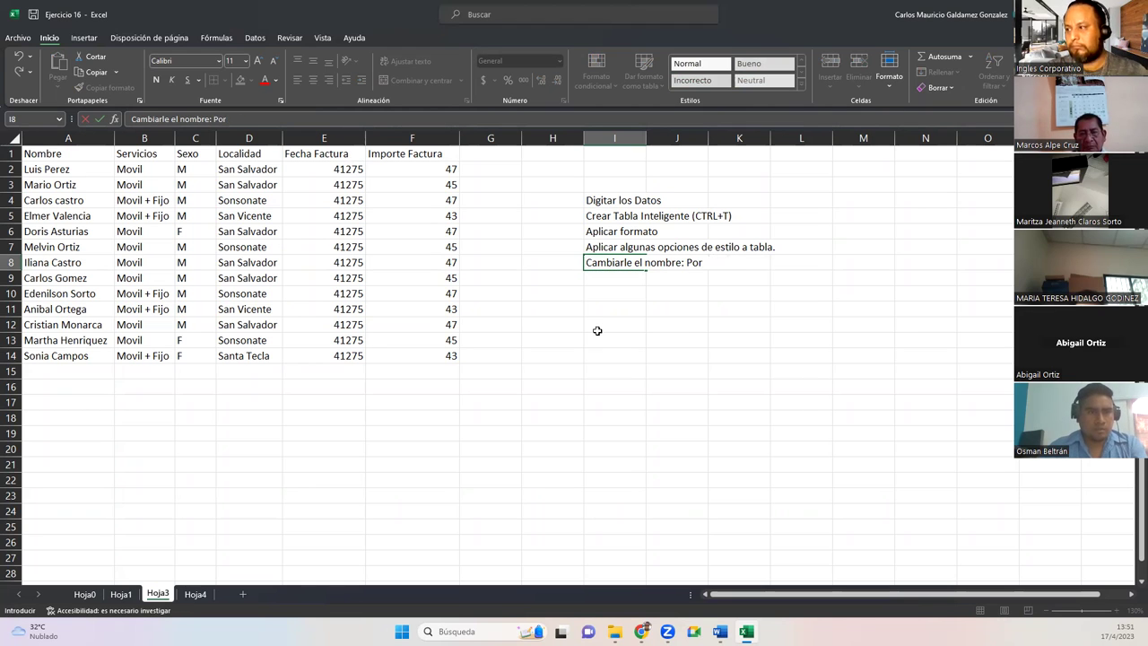
type("por:")
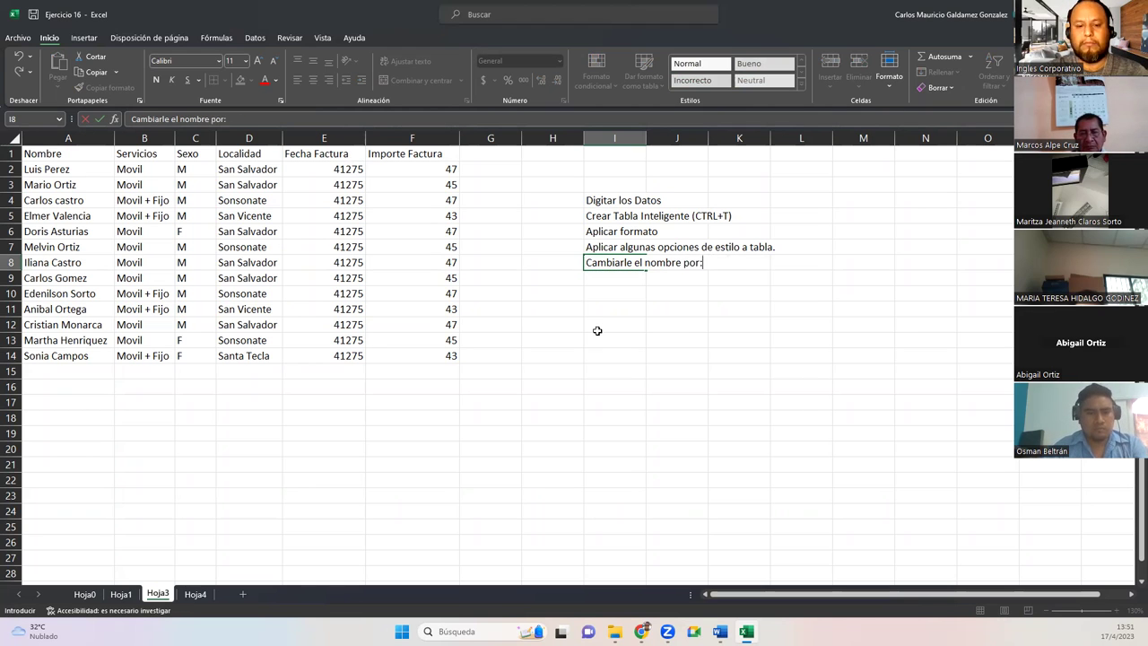
type(" TBServicios")
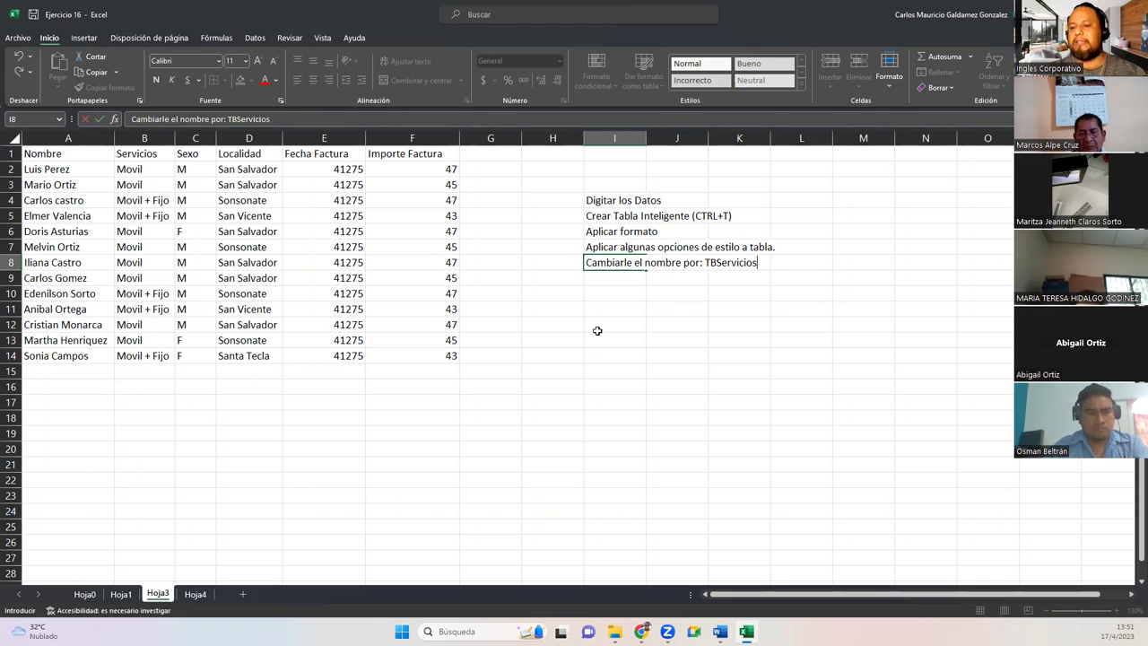
key("Return")
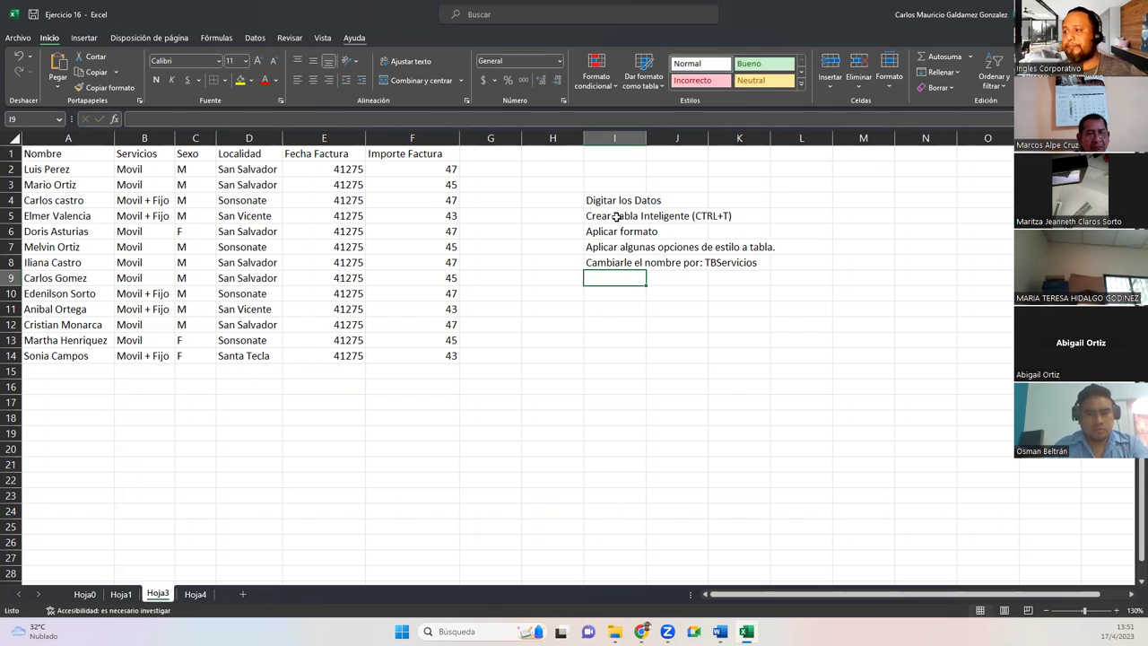
Step: Fit column I to the width of its text and copy the instructions in I4:I8
left_click_drag(594, 199, 622, 260)
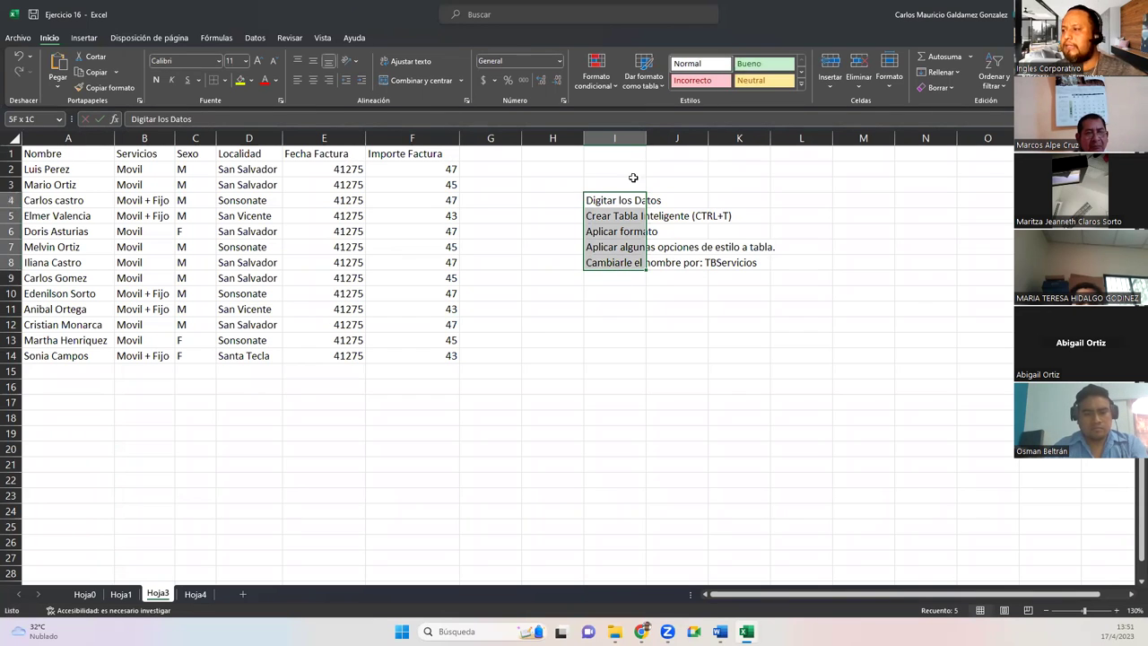
double_click(646, 138)
key("ctrl+c")
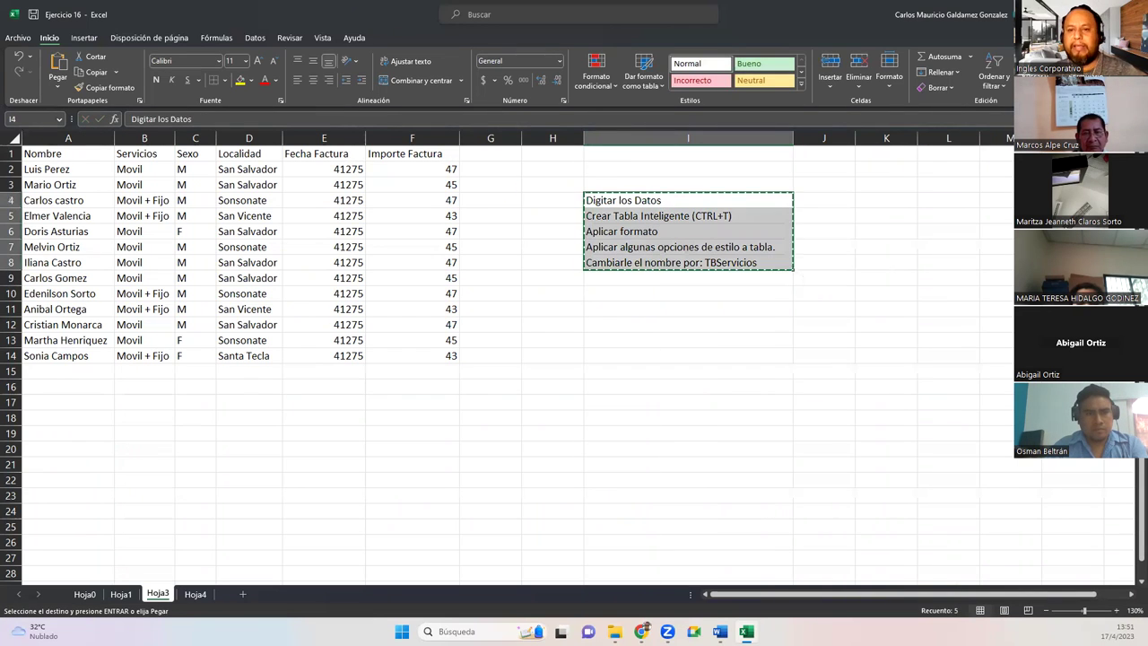
key("alt+Tab")
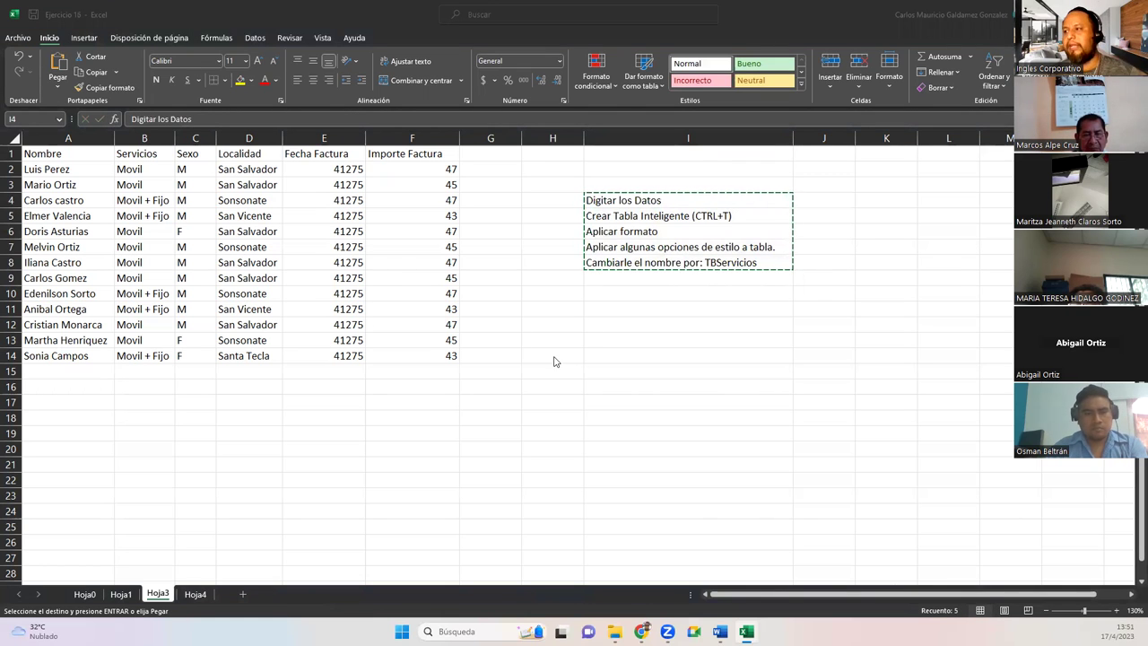
key("alt+Tab")
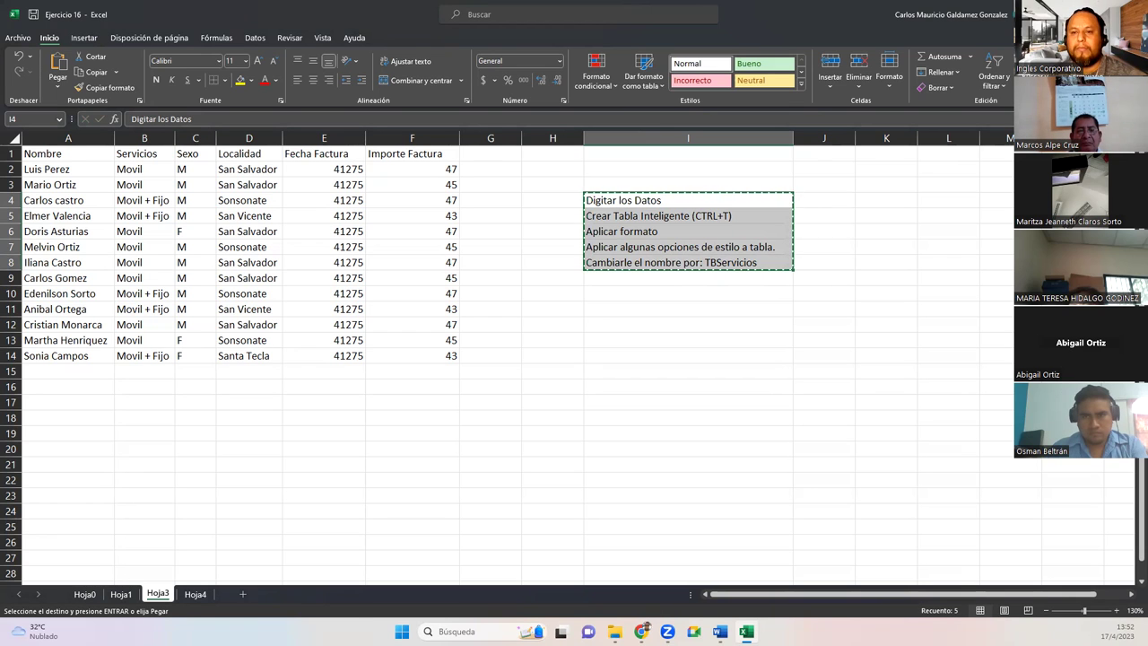
Step: Check the Fecha Factura values in E5 and E2
left_click(351, 219)
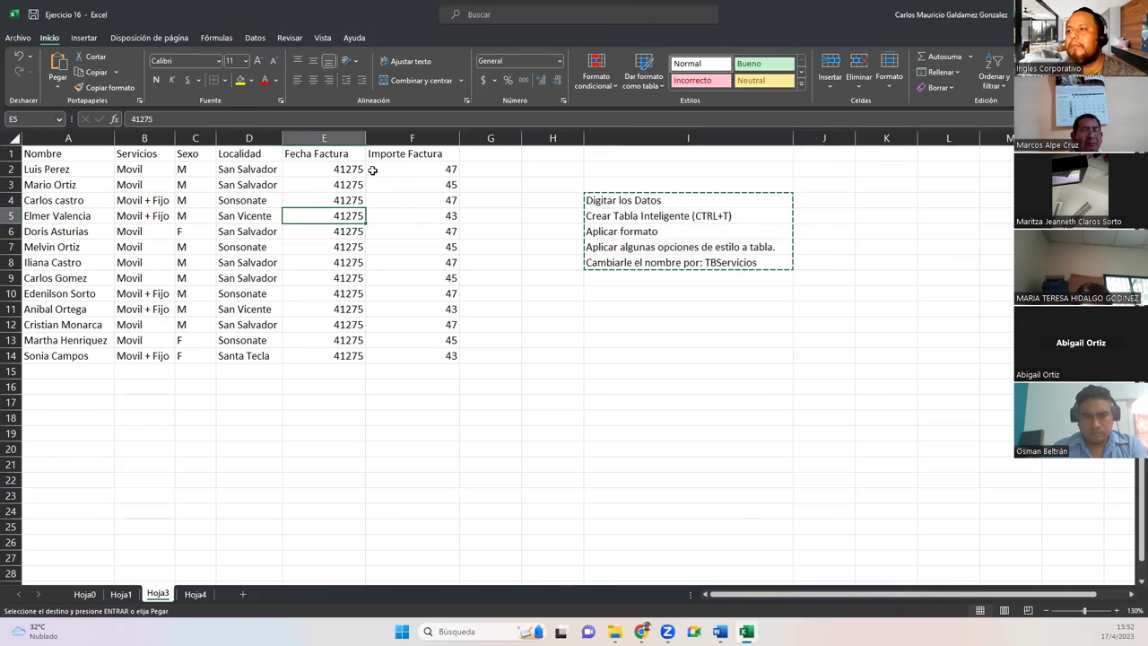
left_click(325, 168)
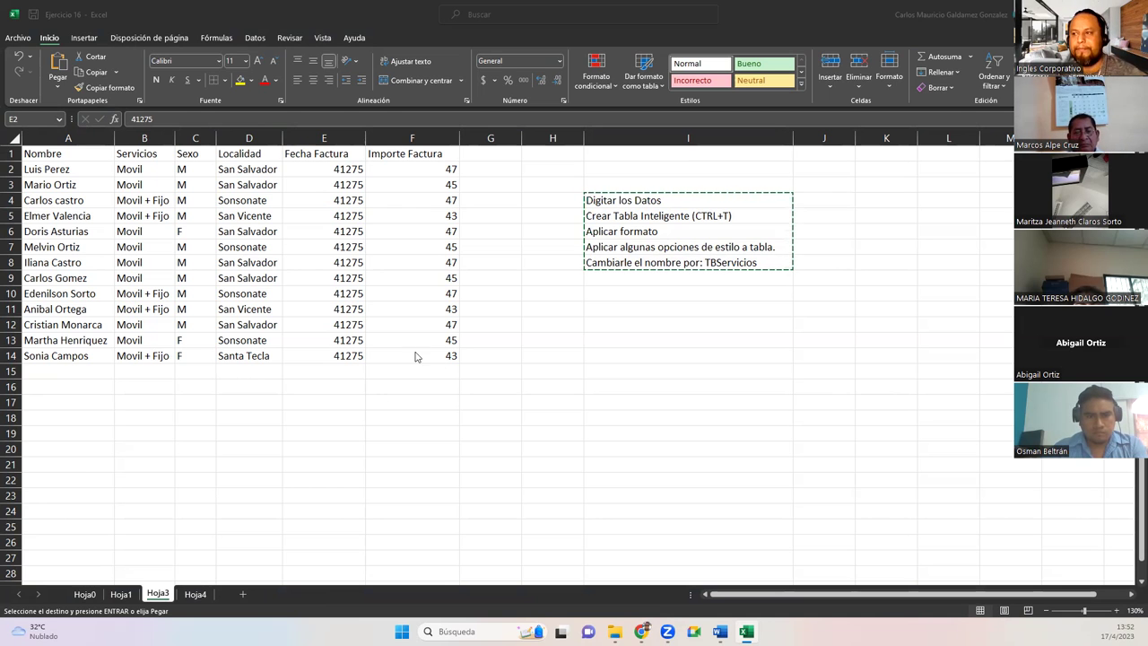
Step: Delete the blank Hoja4 sheet
left_click(199, 596)
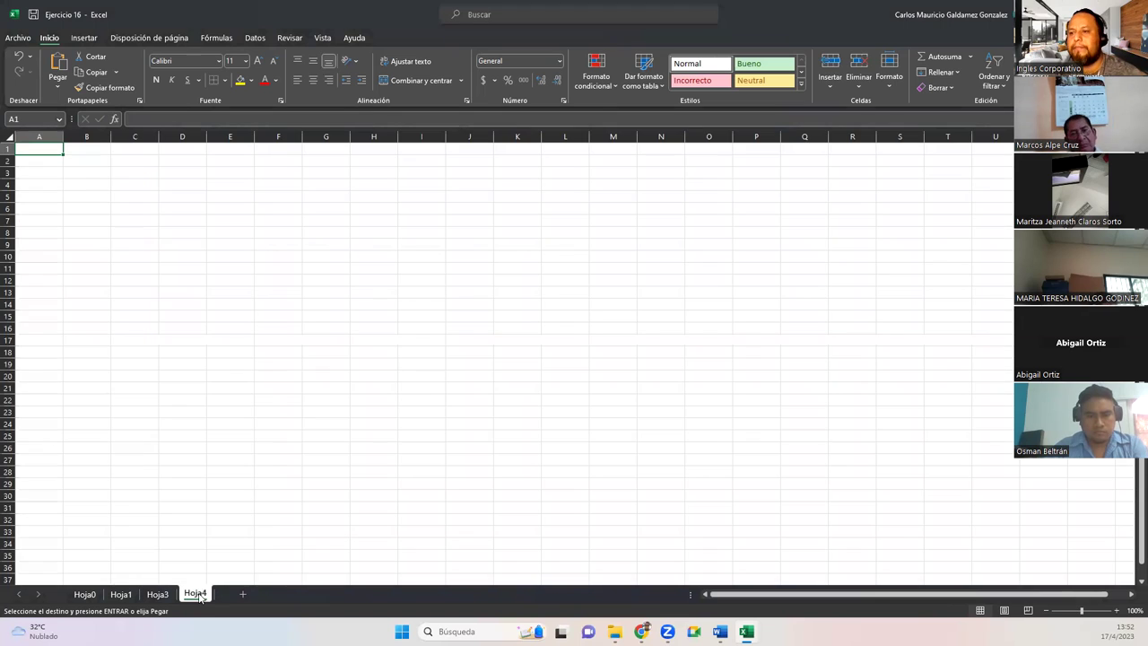
right_click(204, 595)
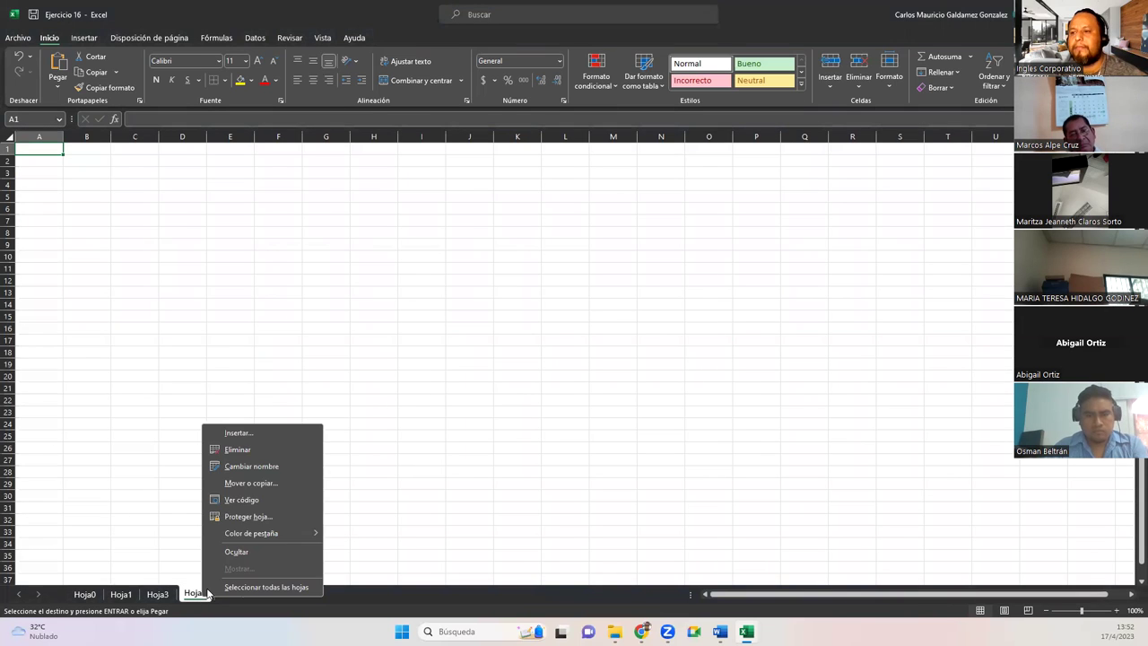
left_click(239, 450)
Step: Close the Ejercicio 16 workbook
key("alt+F4")
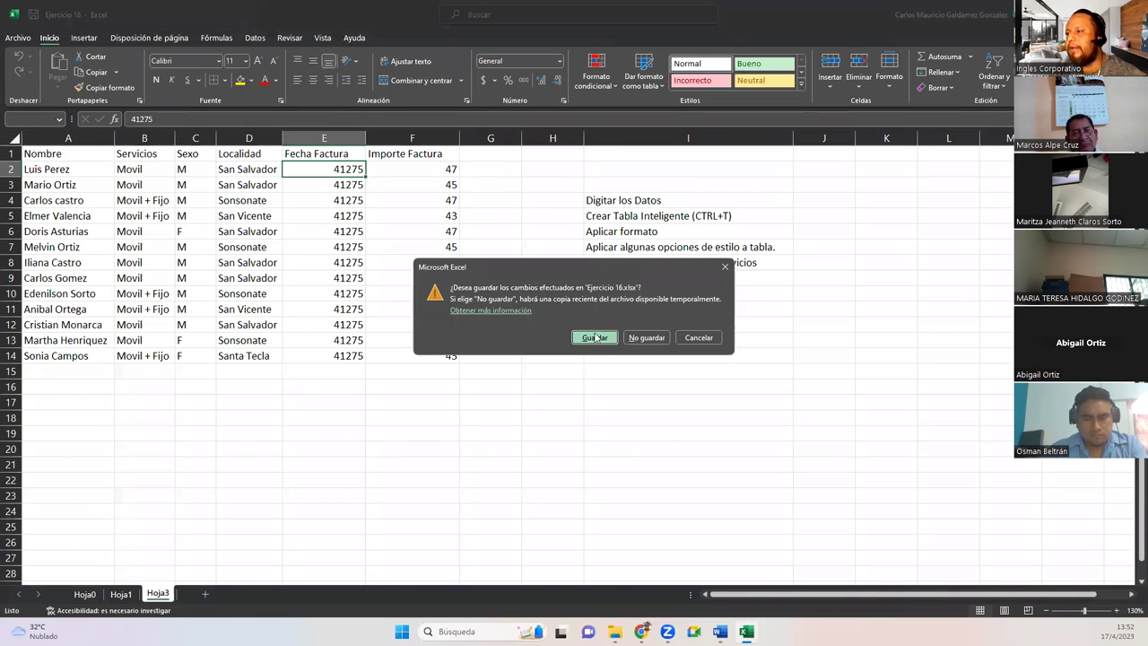
key("n")
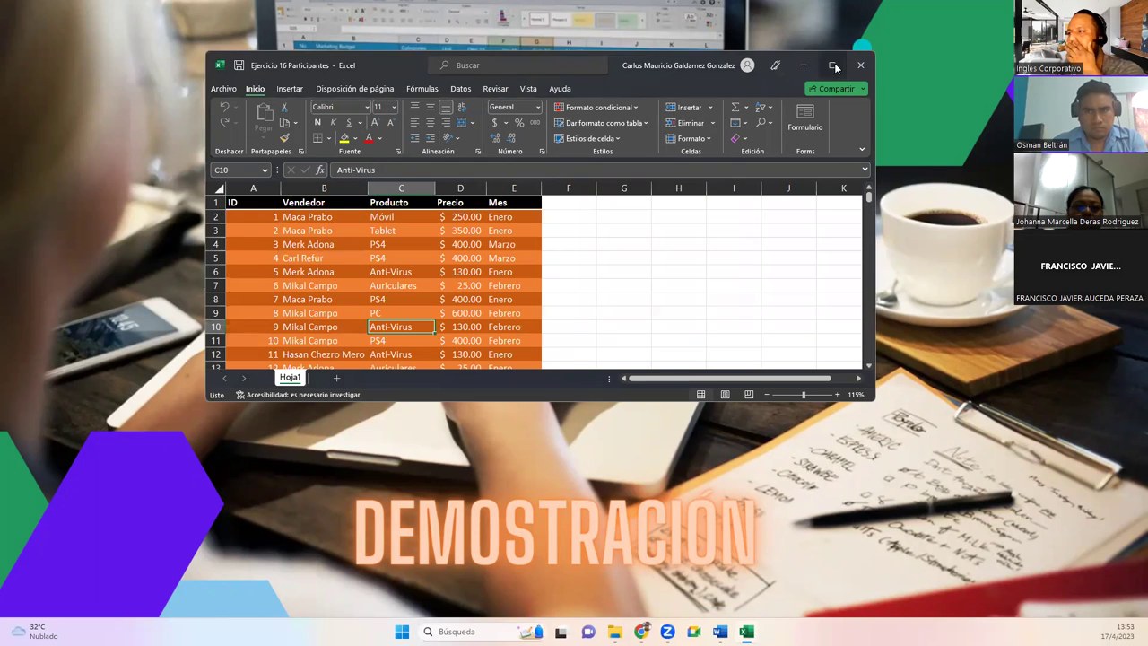
Step: Maximize the Ejercicio 16 Participantes workbook and look through its sales table
key("super+Up")
scroll(202, 400, "down", 20)
scroll(201, 399, "down", 20)
scroll(264, 328, "up", 20)
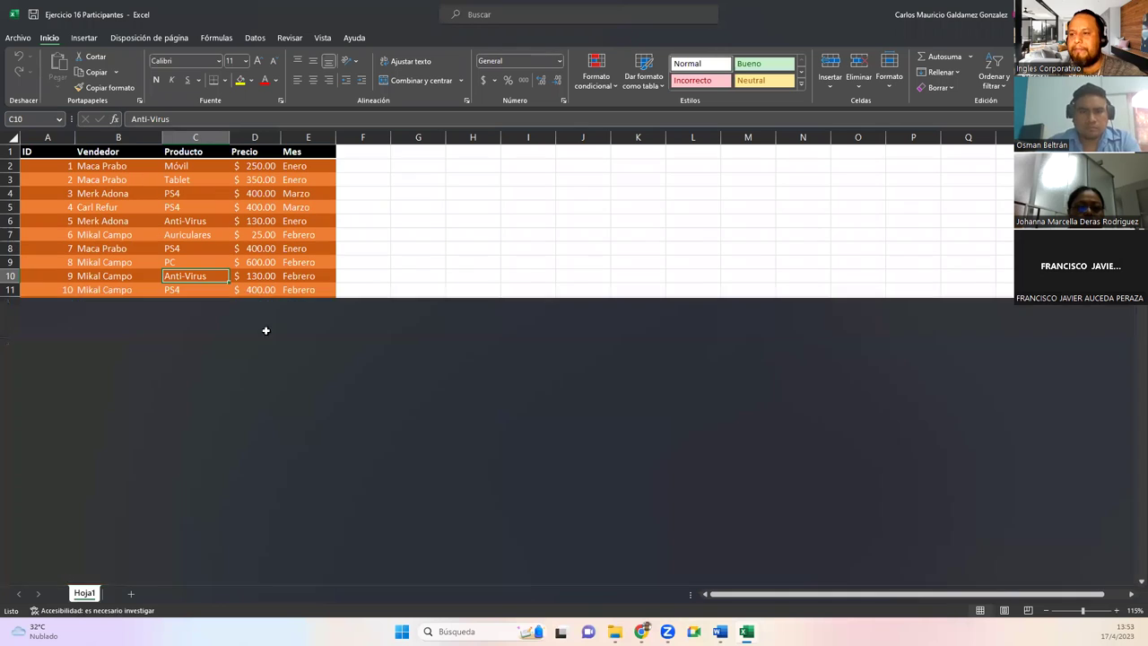